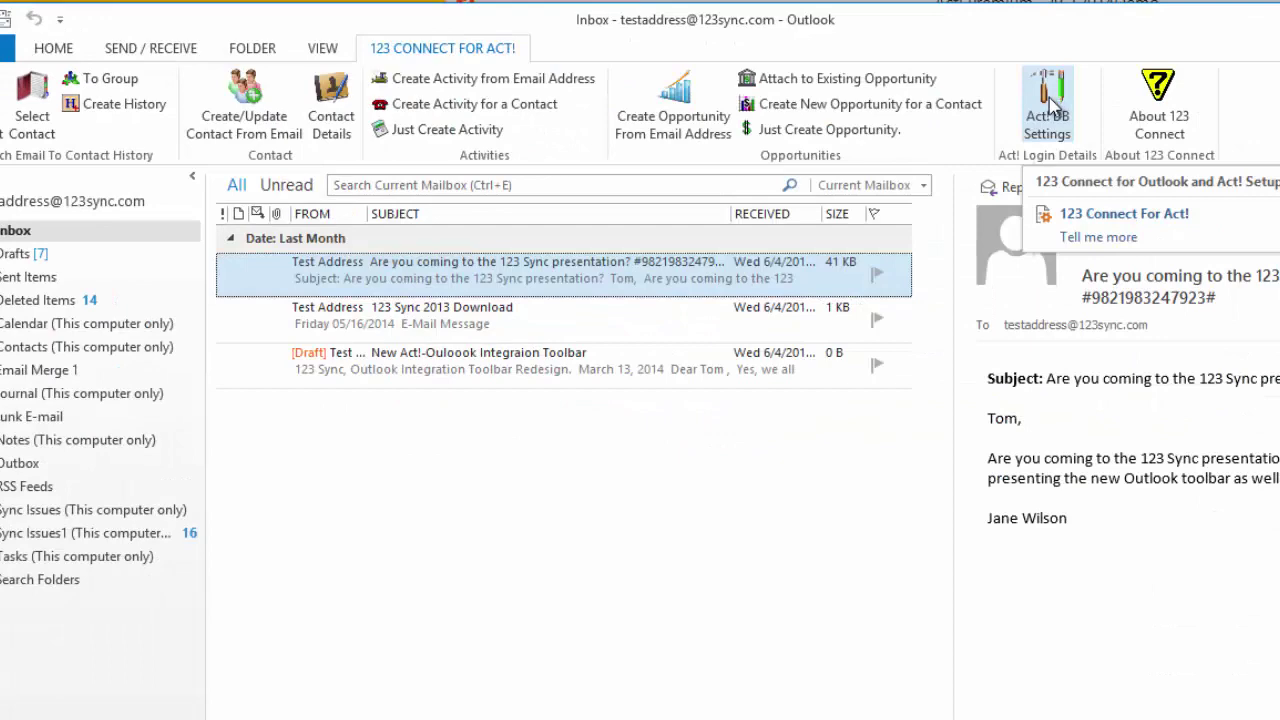
Step: Connect the Act! add-in to the ACT2014Demo.PAD database and acknowledge the login message
{"action": "left_click", "coordinate": [1048, 104]}
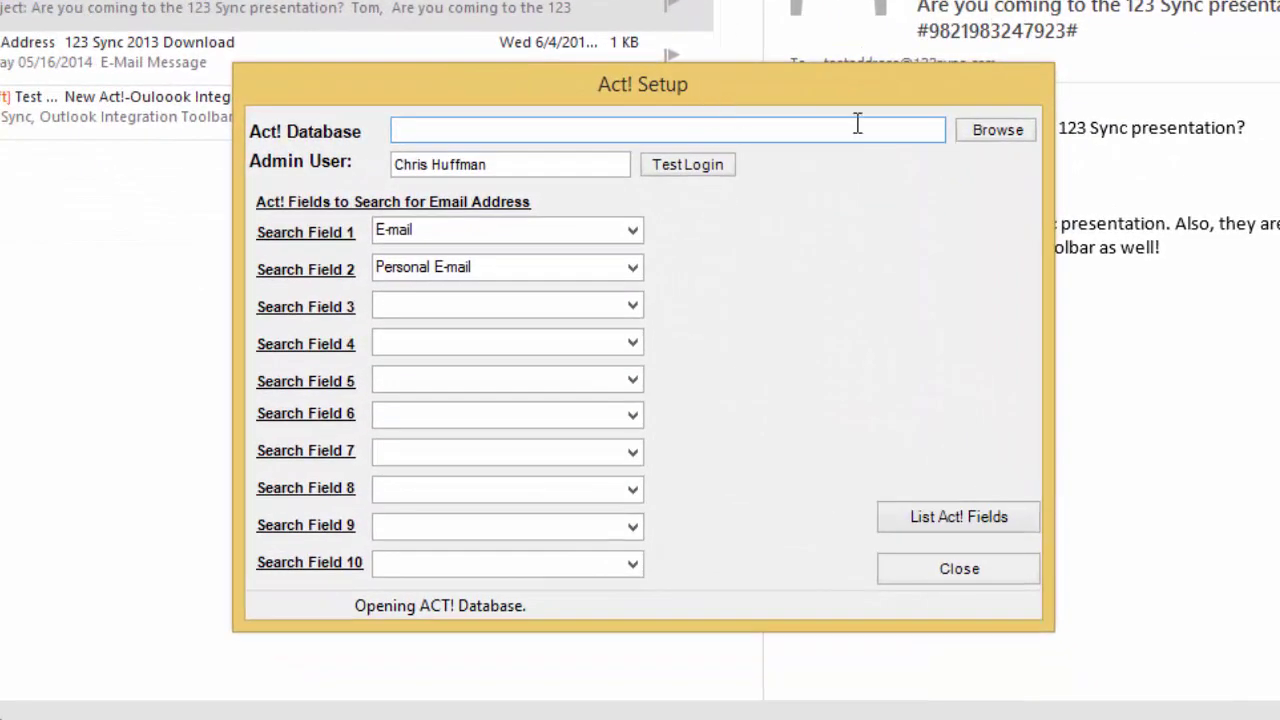
{"action": "left_click", "coordinate": [985, 130]}
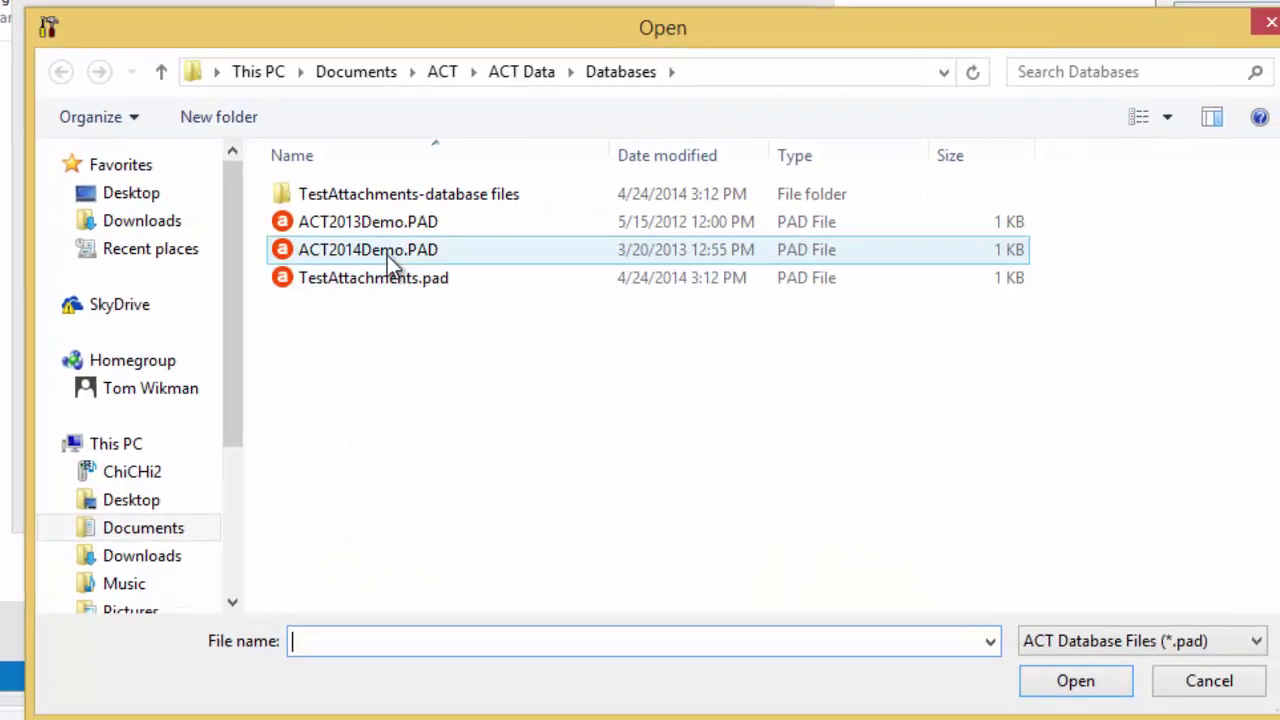
{"action": "left_click", "coordinate": [387, 251]}
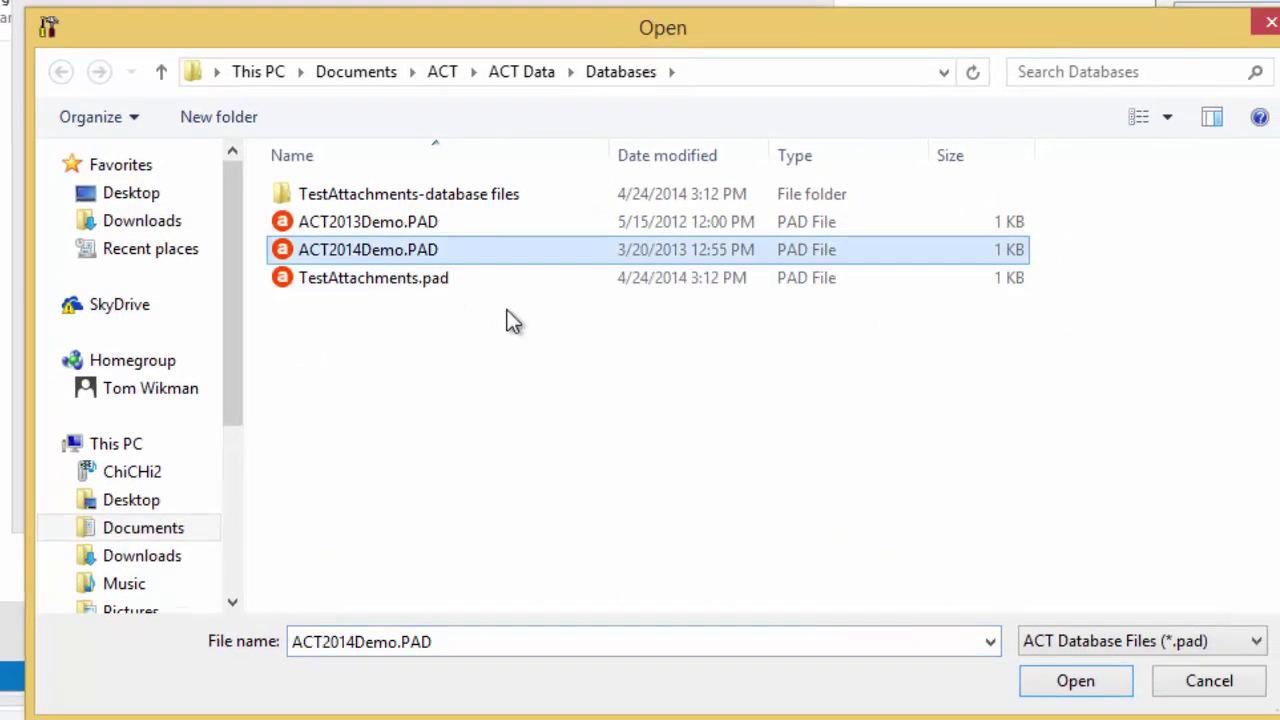
{"action": "left_click", "coordinate": [1085, 690]}
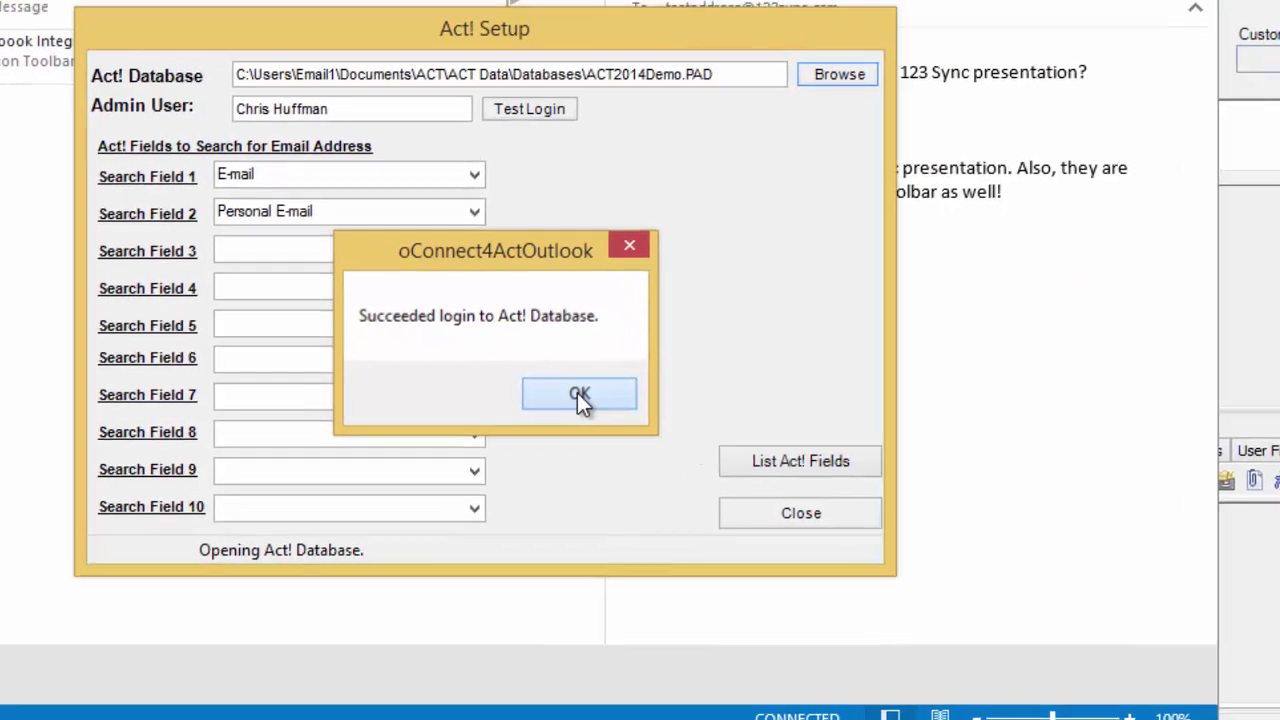
{"action": "left_click", "coordinate": [516, 352]}
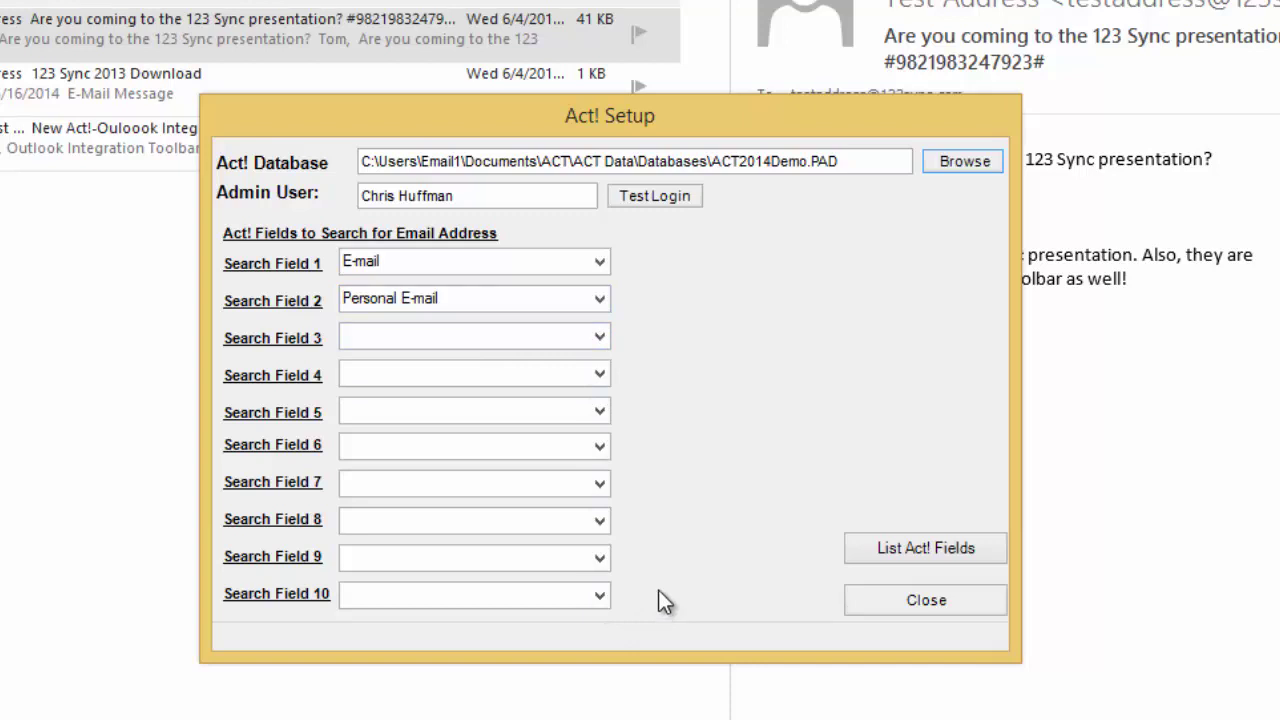
Step: Set Search Field 3 to User 1 and close Act! Setup
{"action": "left_click", "coordinate": [604, 337]}
{"action": "left_click_drag", "start_coordinate": [594, 405], "coordinate": [608, 714]}
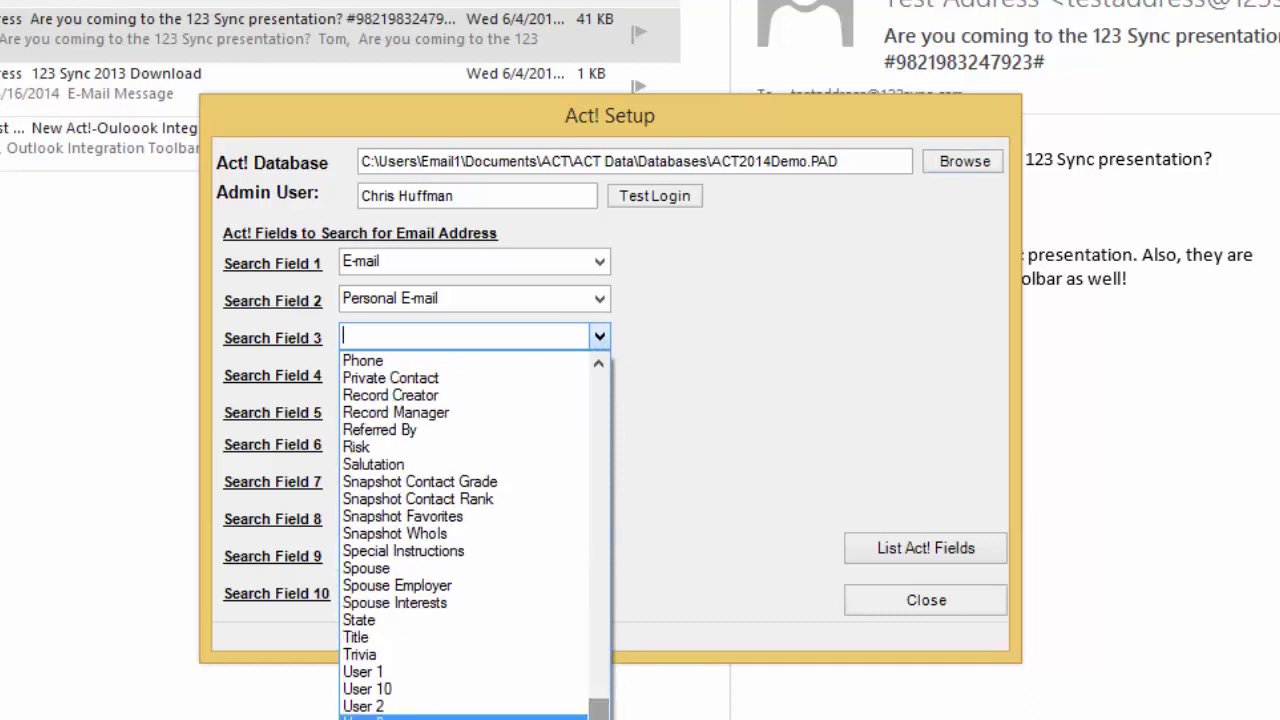
{"action": "left_click", "coordinate": [396, 672]}
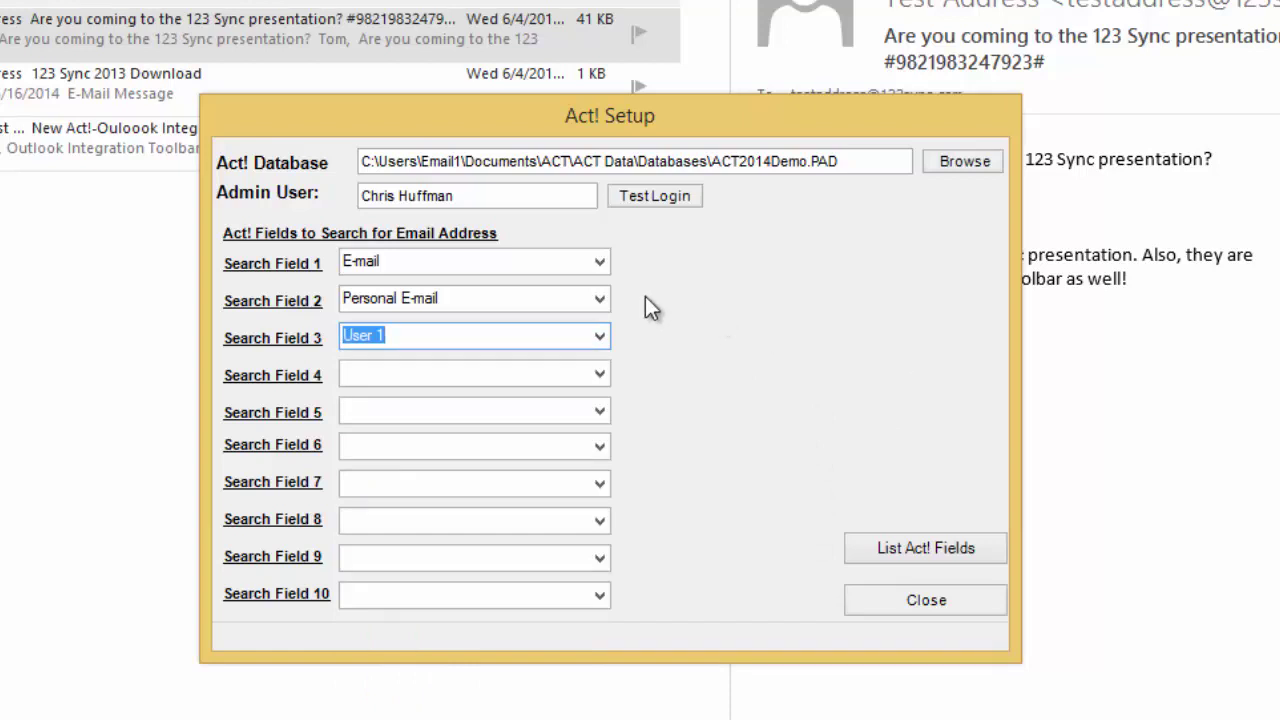
{"action": "left_click", "coordinate": [894, 607]}
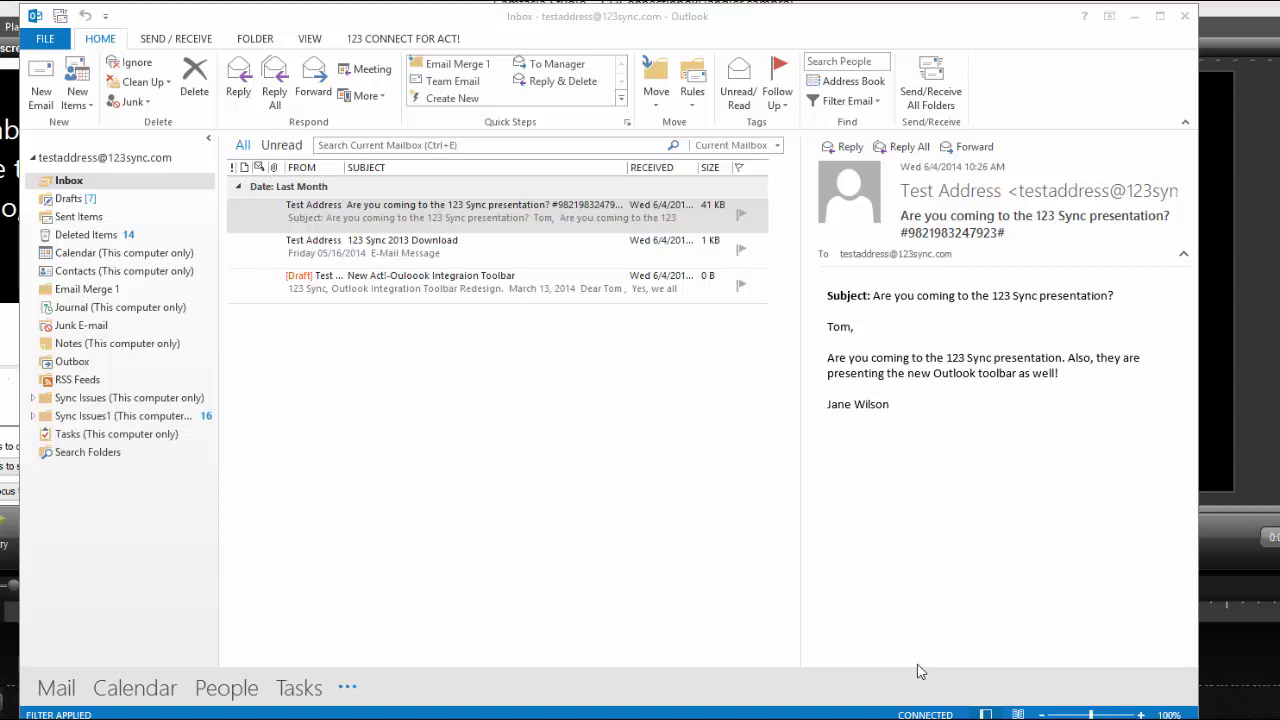
Step: Attach the 123 Sync presentation e-mail to its Act! contact with To Contact
{"action": "left_click", "coordinate": [632, 222]}
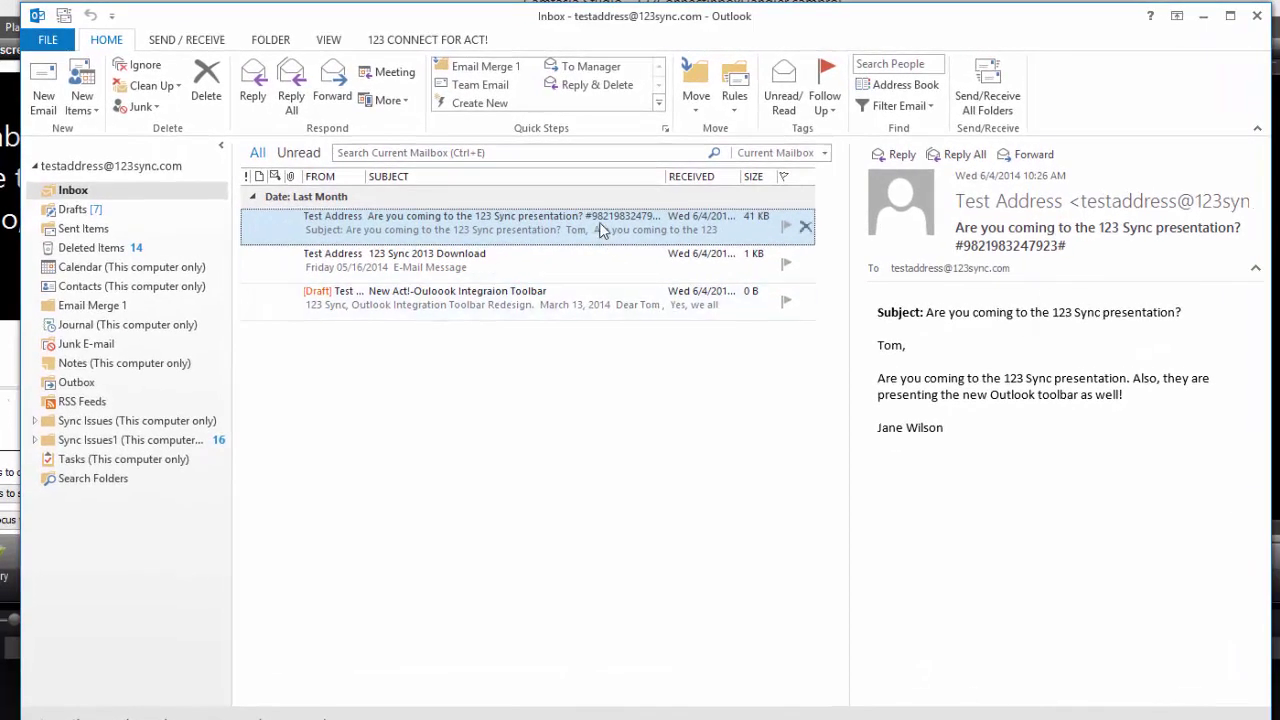
{"action": "left_click", "coordinate": [440, 40]}
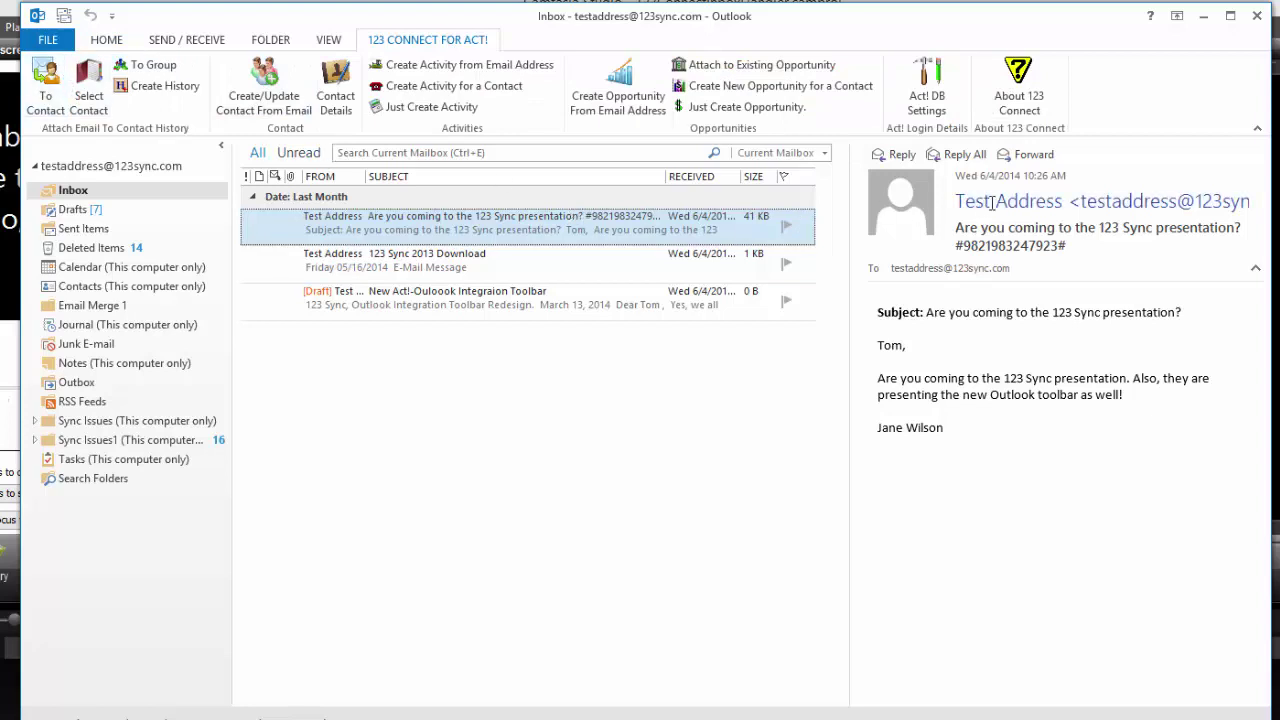
{"action": "mouse_move", "coordinate": [1139, 197]}
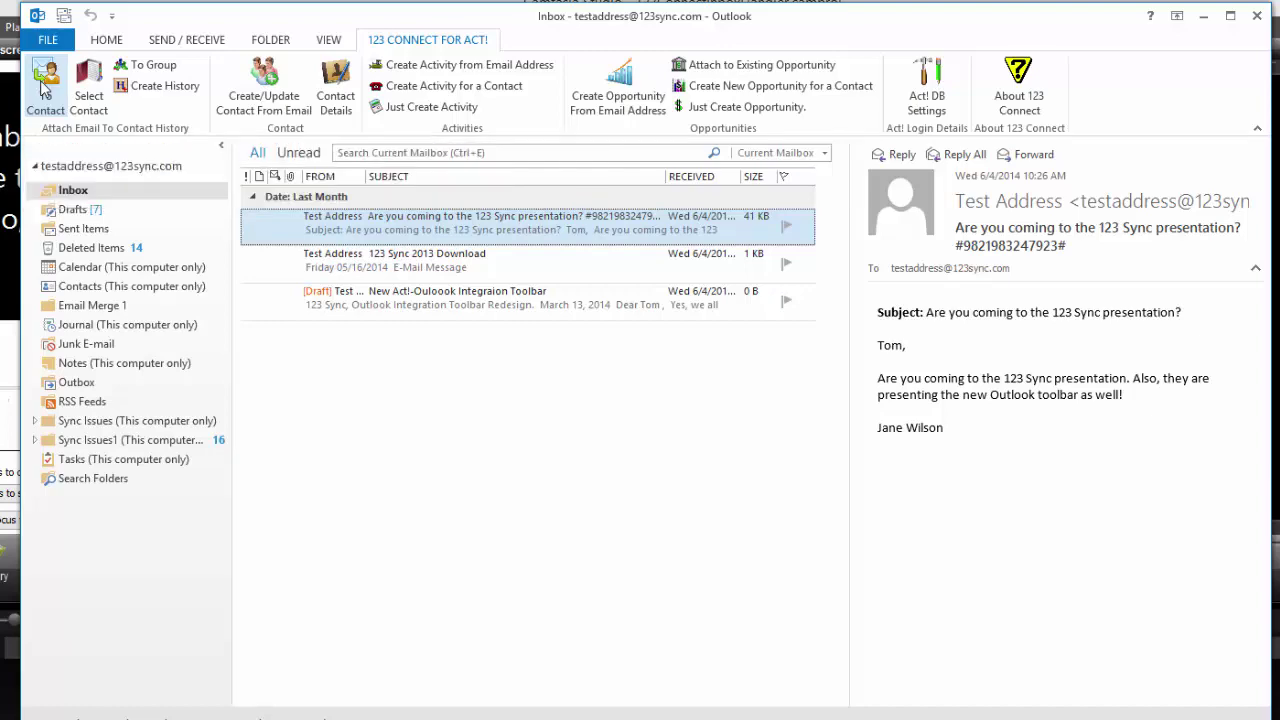
{"action": "left_click", "coordinate": [43, 86]}
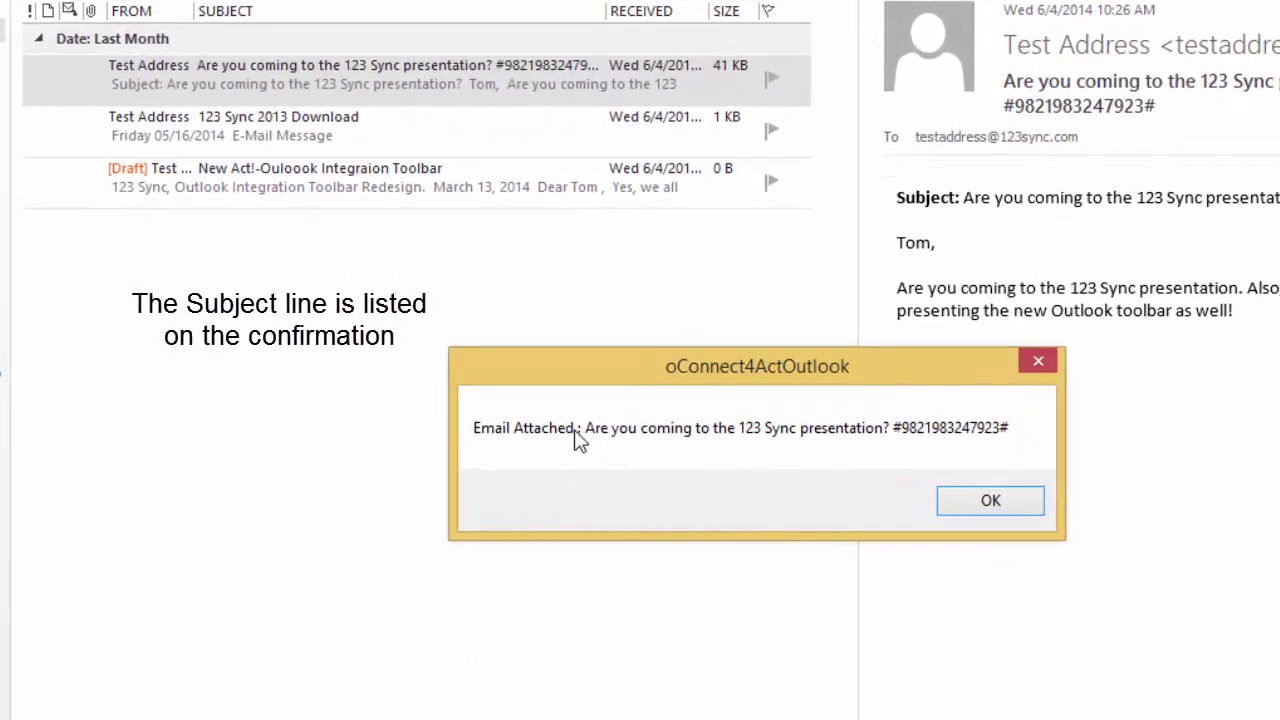
{"action": "left_click", "coordinate": [1020, 498]}
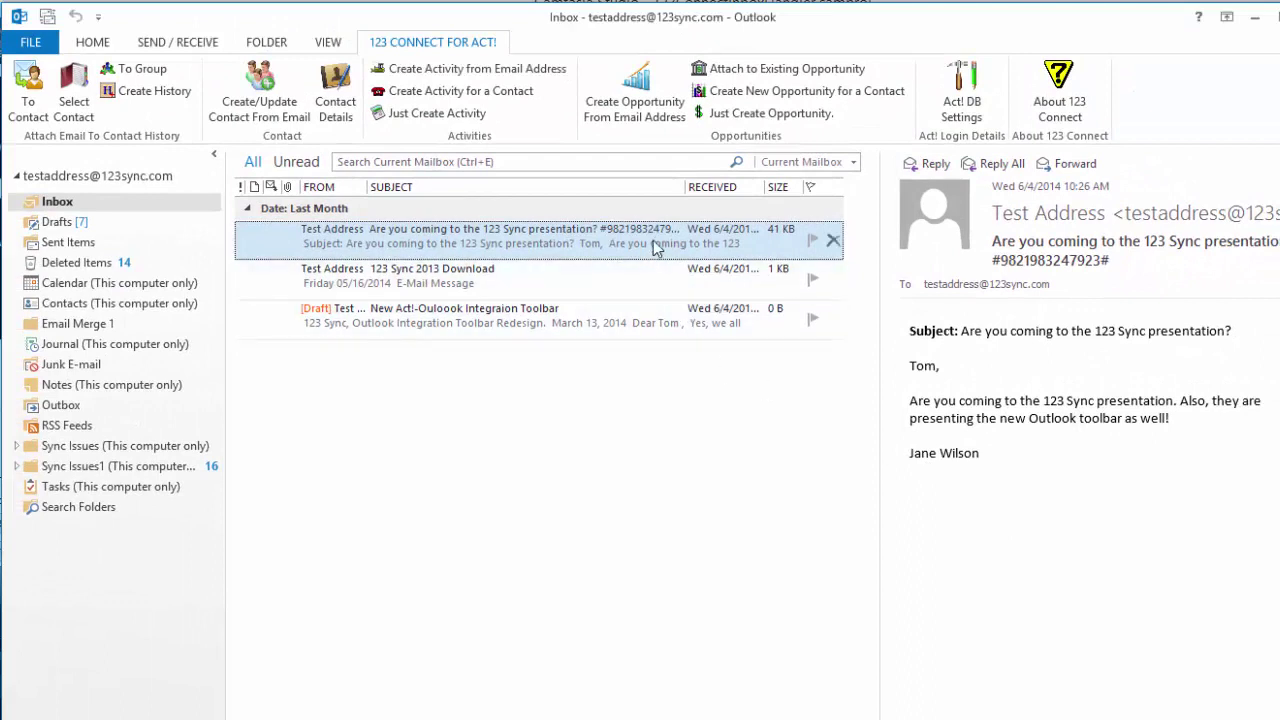
Step: Try attaching the presentation e-mail again and dismiss the duplicate e-mail warning
{"action": "left_click", "coordinate": [635, 330], "text": "shift"}
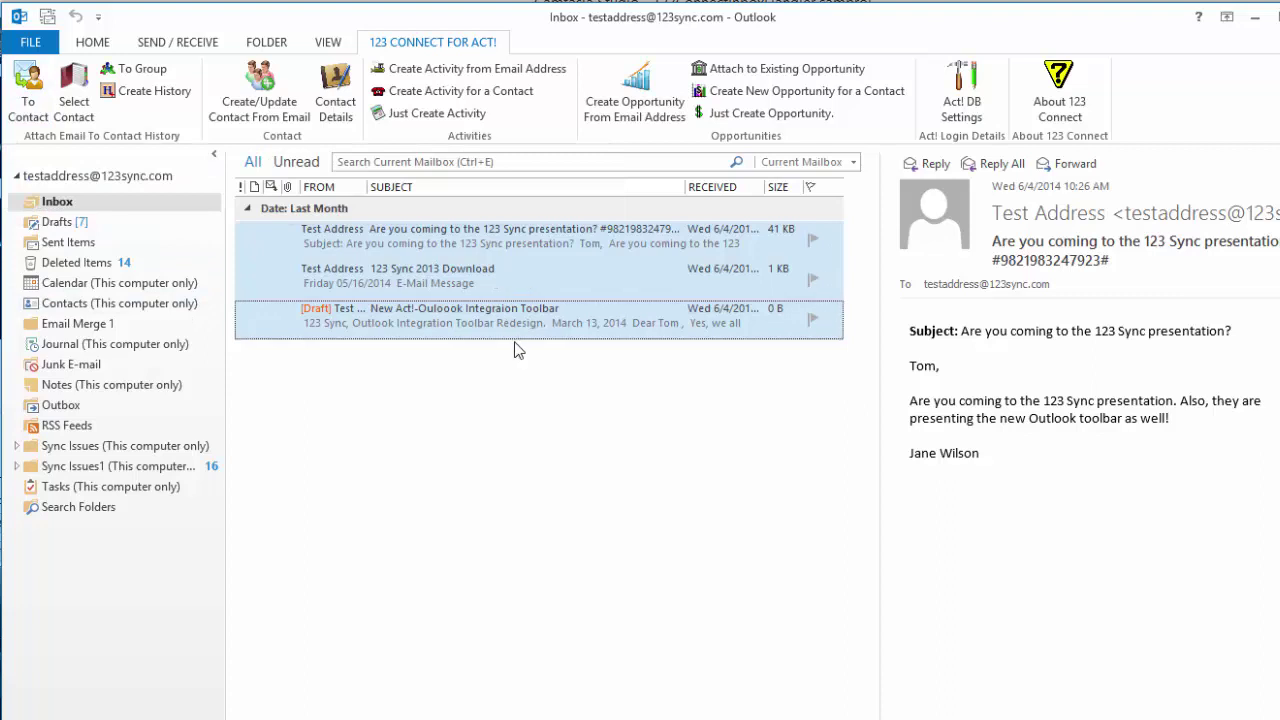
{"action": "left_click", "coordinate": [470, 250]}
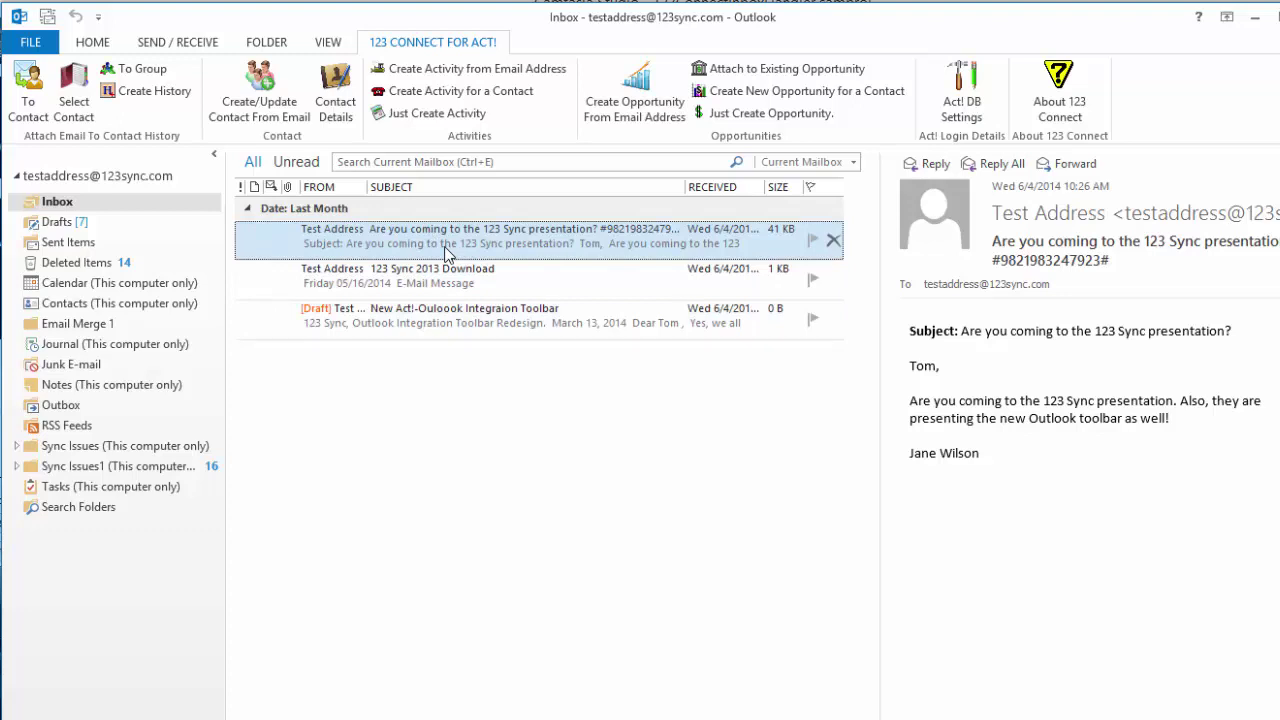
{"action": "left_click", "coordinate": [30, 95]}
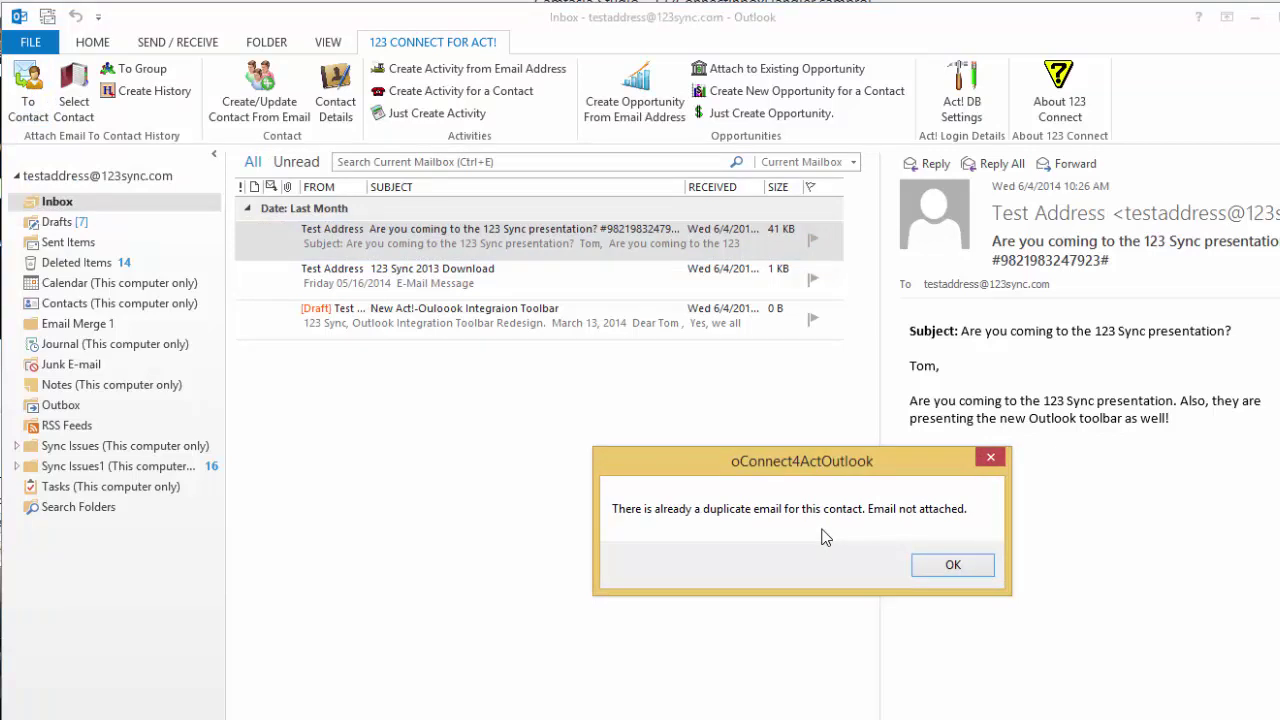
{"action": "left_click", "coordinate": [962, 566]}
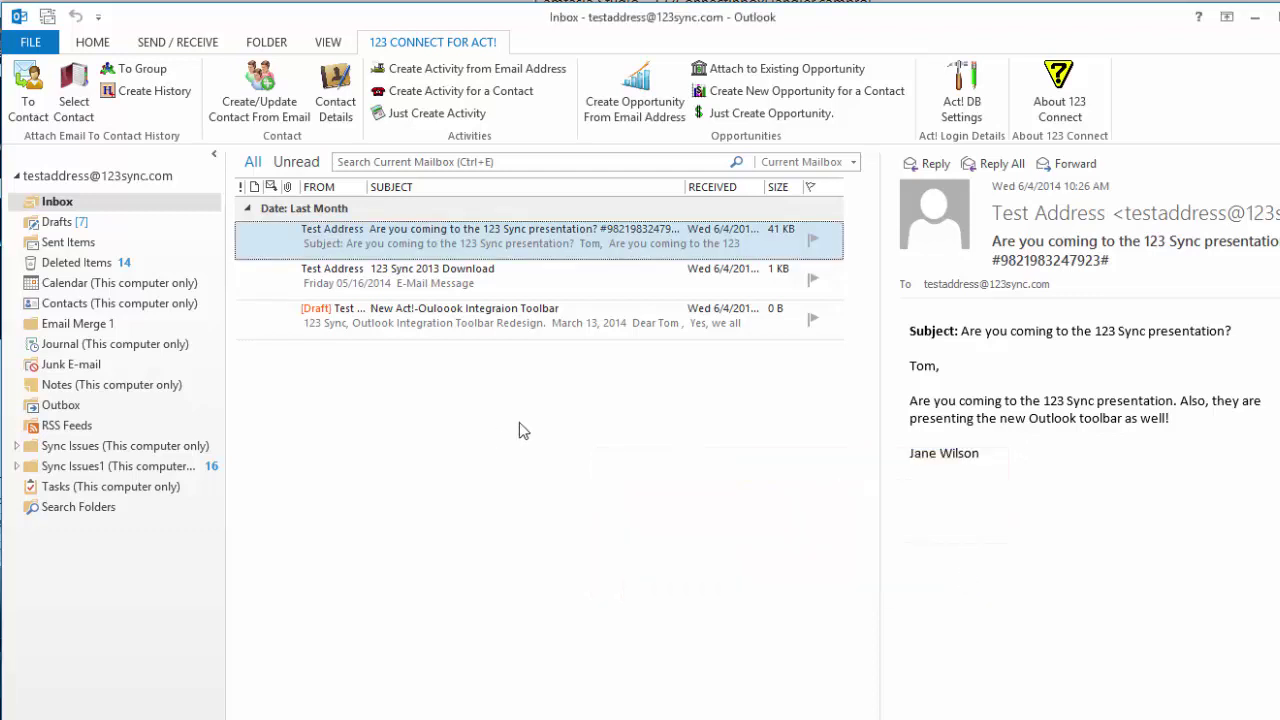
Step: Find contacts by Firstname 't' and attach the e-mail to the Verge Records contact
{"action": "left_click", "coordinate": [88, 94]}
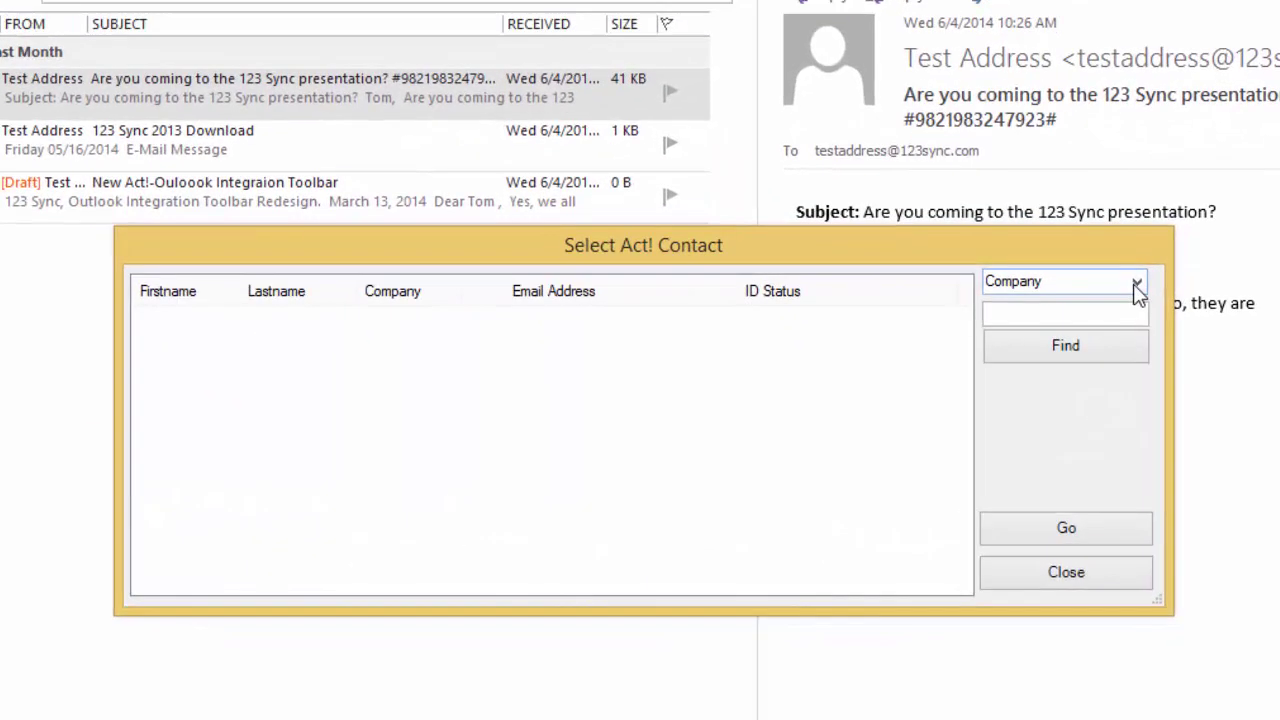
{"action": "left_click", "coordinate": [1149, 319]}
{"action": "left_click", "coordinate": [1111, 339]}
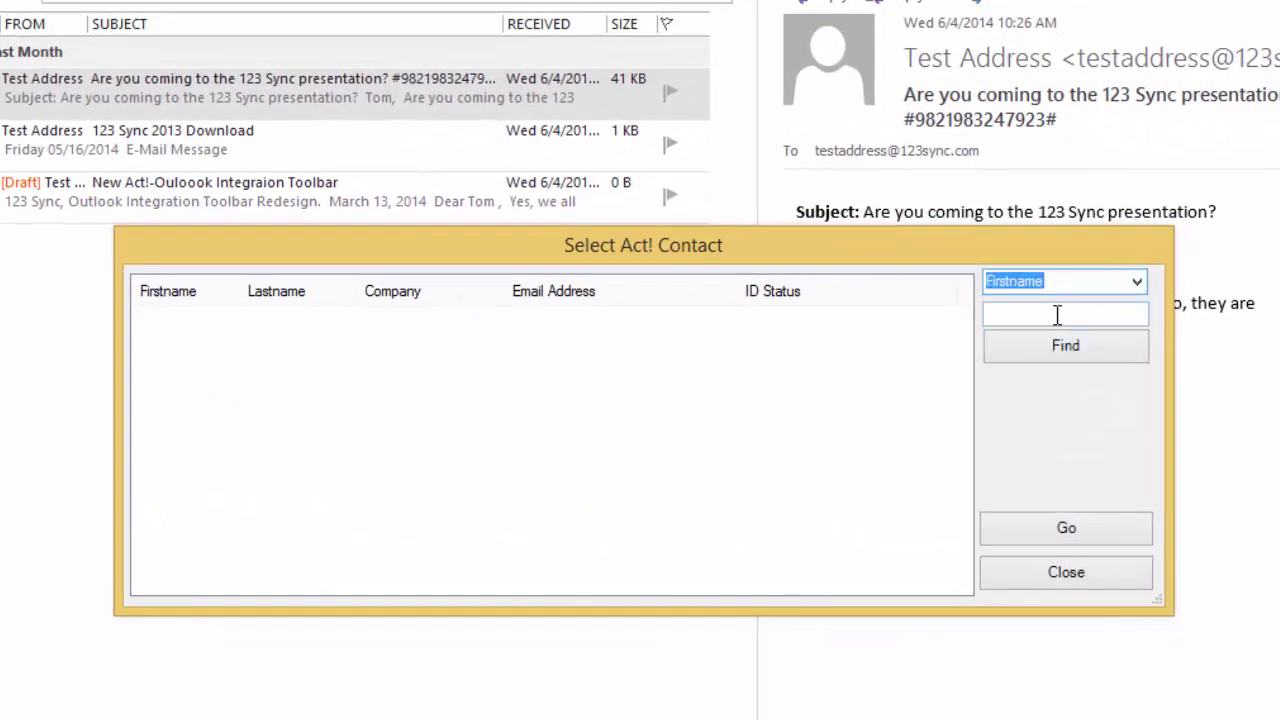
{"action": "left_click", "coordinate": [1057, 315]}
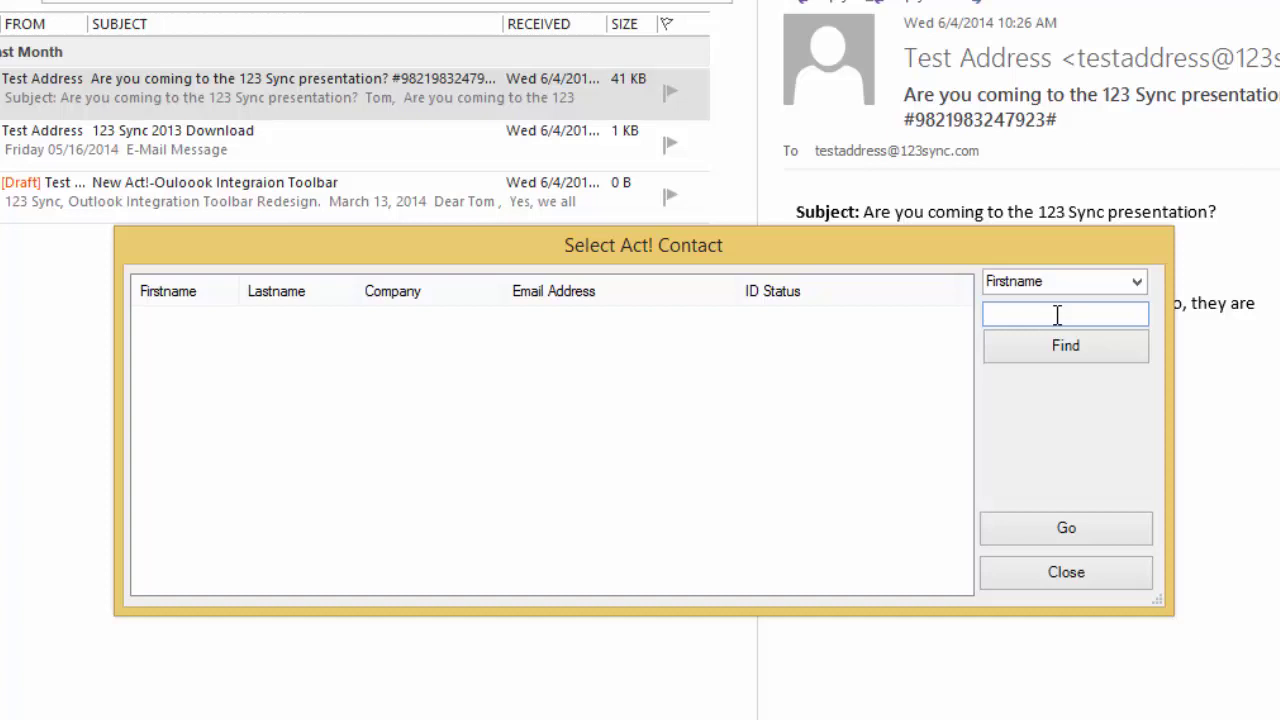
{"action": "type", "text": "t"}
{"action": "left_click", "coordinate": [1063, 343]}
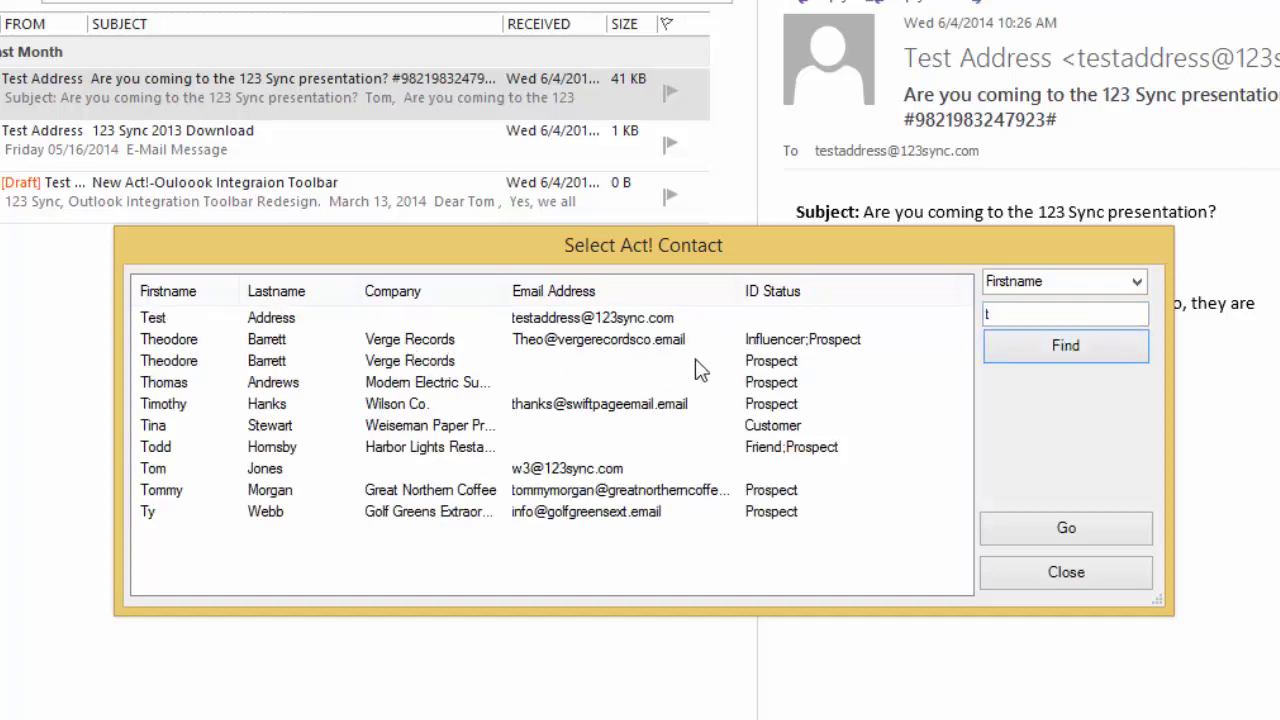
{"action": "left_click", "coordinate": [419, 345]}
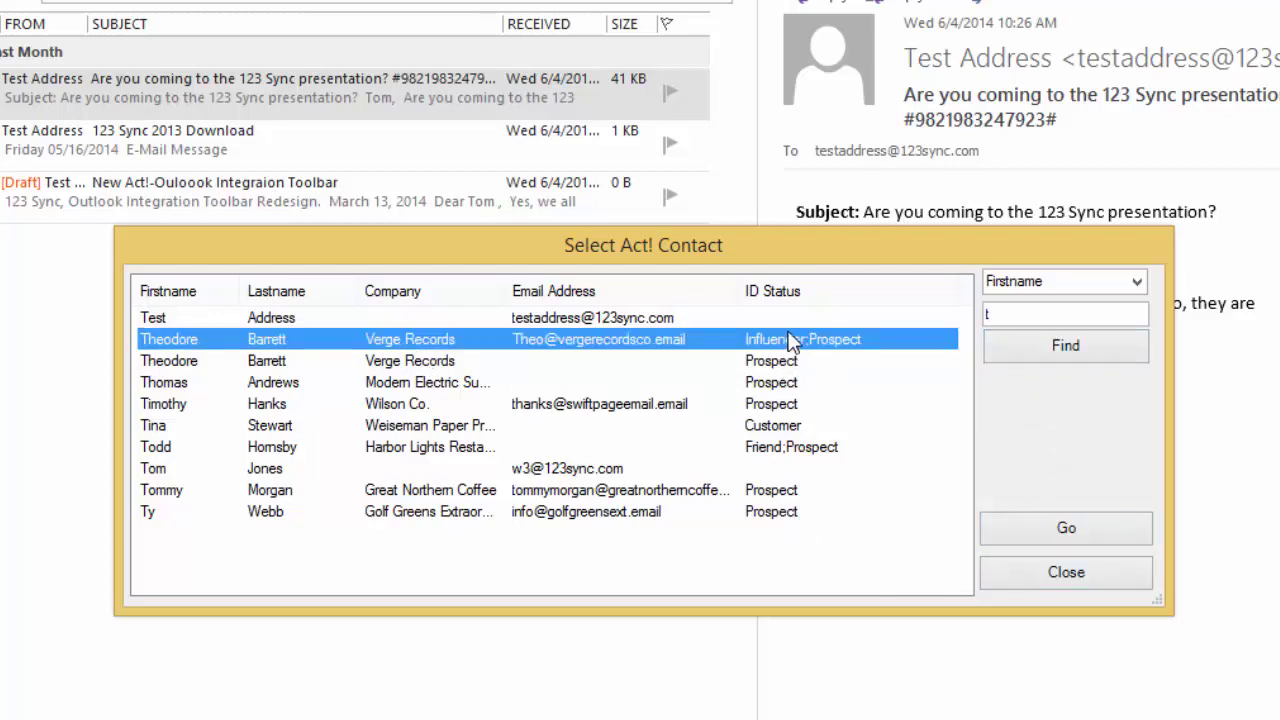
{"action": "left_click", "coordinate": [1052, 532]}
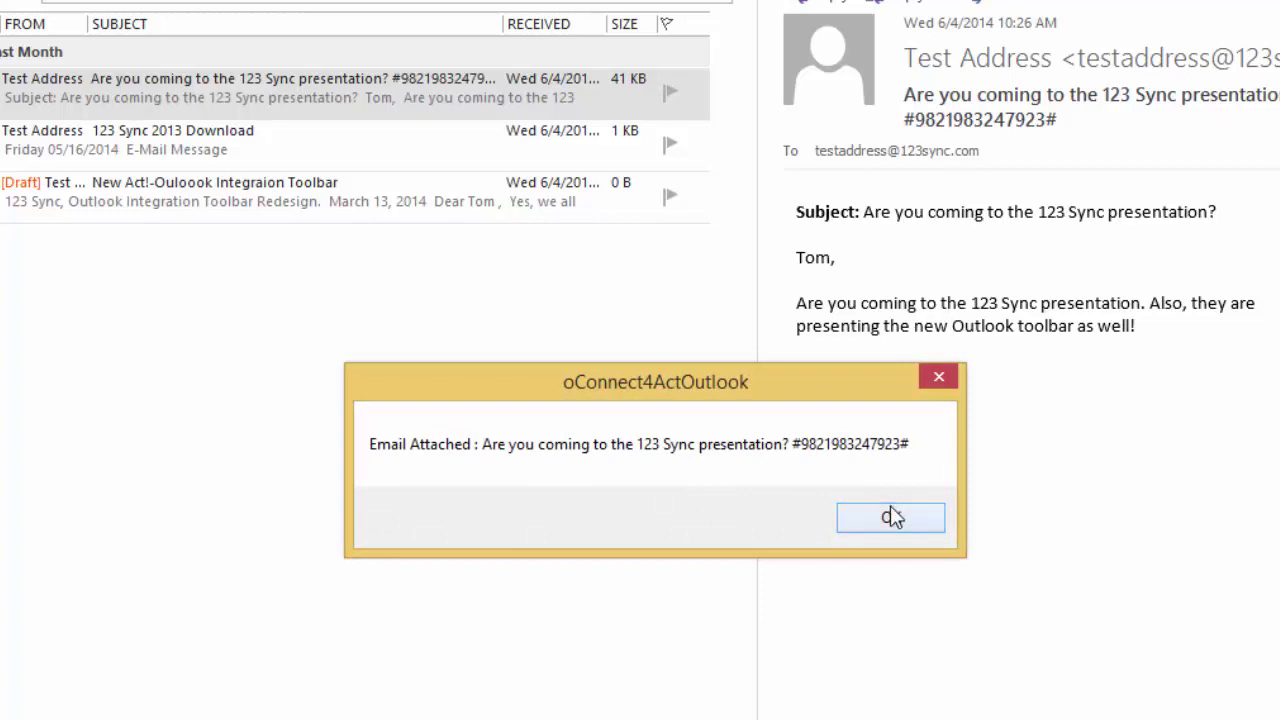
{"action": "left_click", "coordinate": [889, 517]}
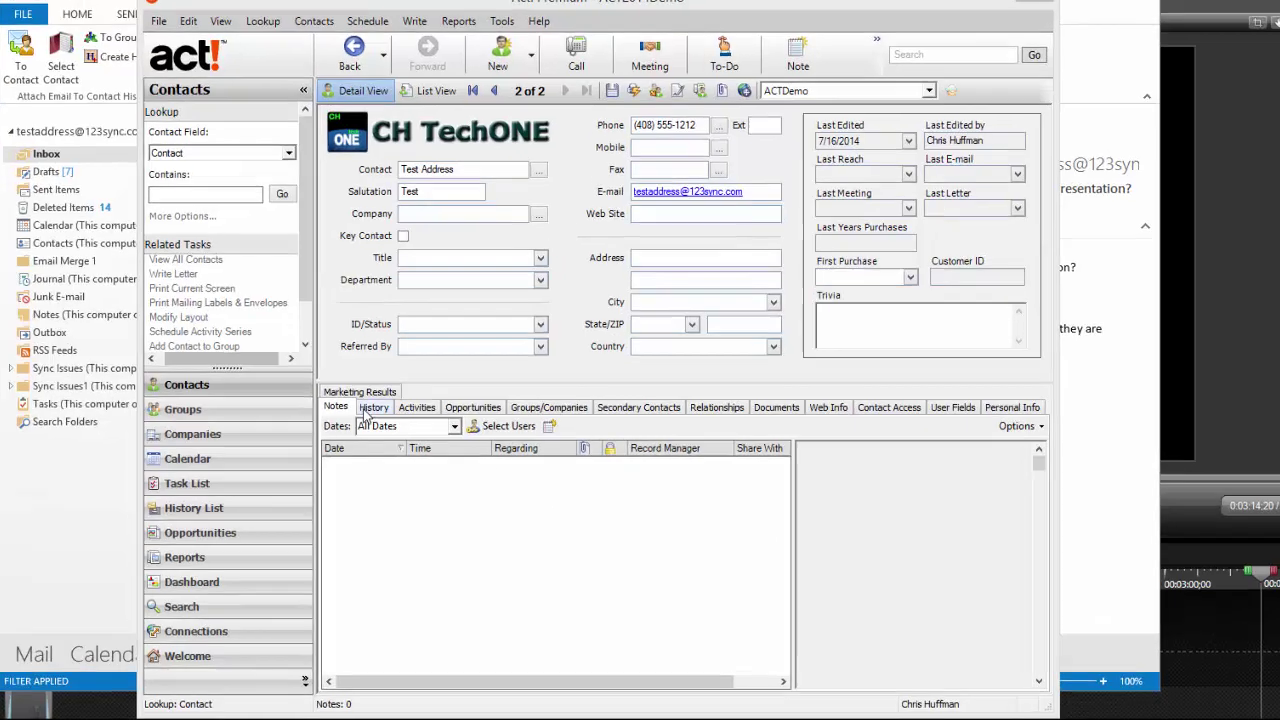
Step: Open the auto-attached presentation e-mail from the contact's History, then close it without changes
{"action": "left_click", "coordinate": [382, 417]}
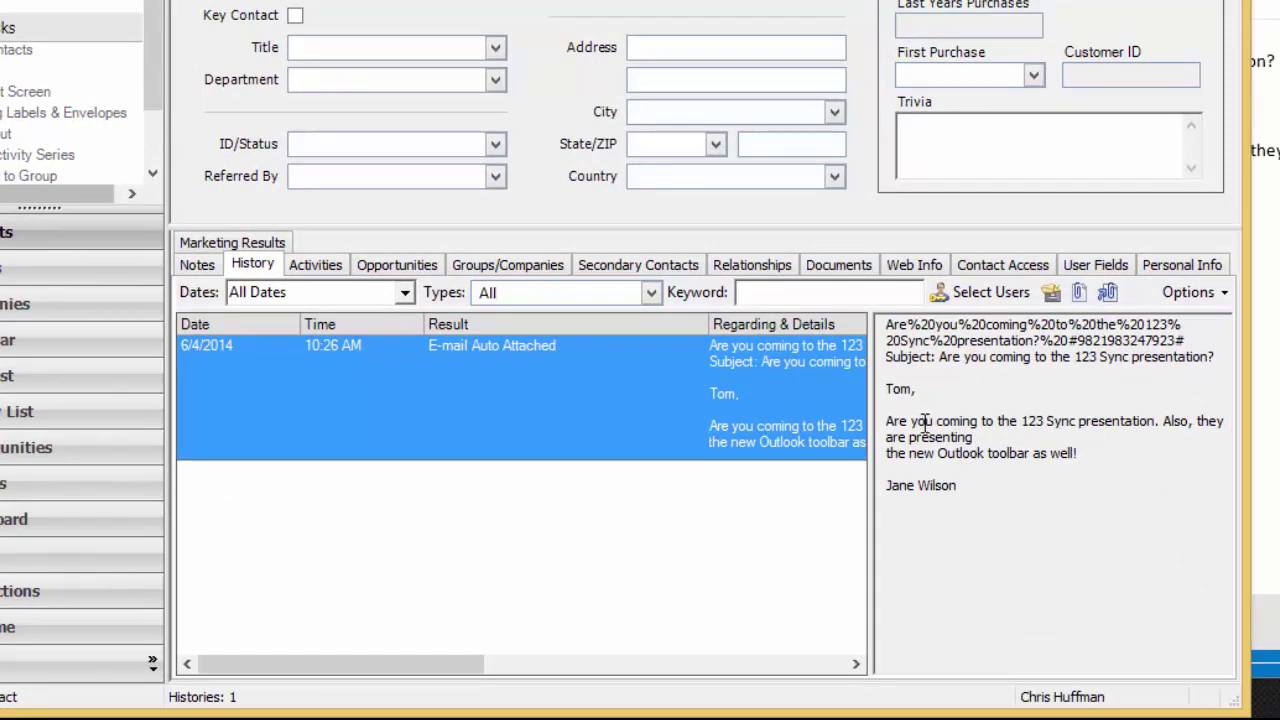
{"action": "left_click_drag", "start_coordinate": [886, 389], "coordinate": [974, 486]}
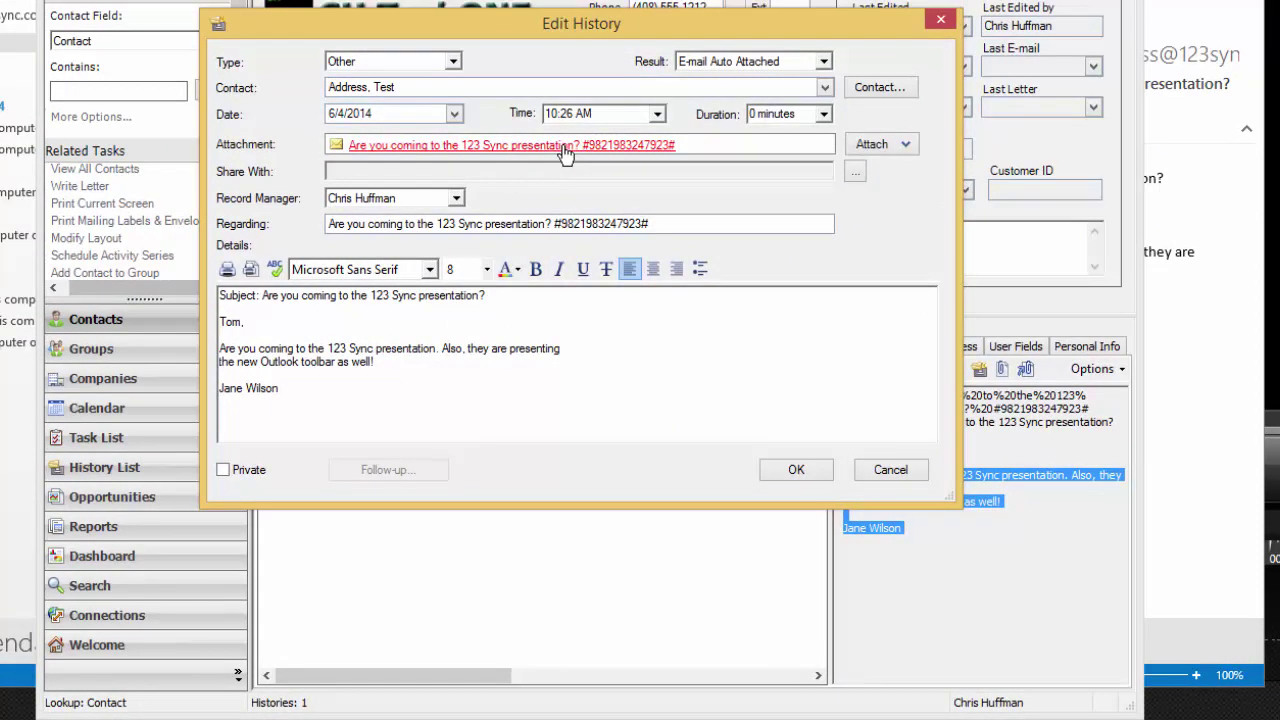
{"action": "left_click", "coordinate": [564, 148]}
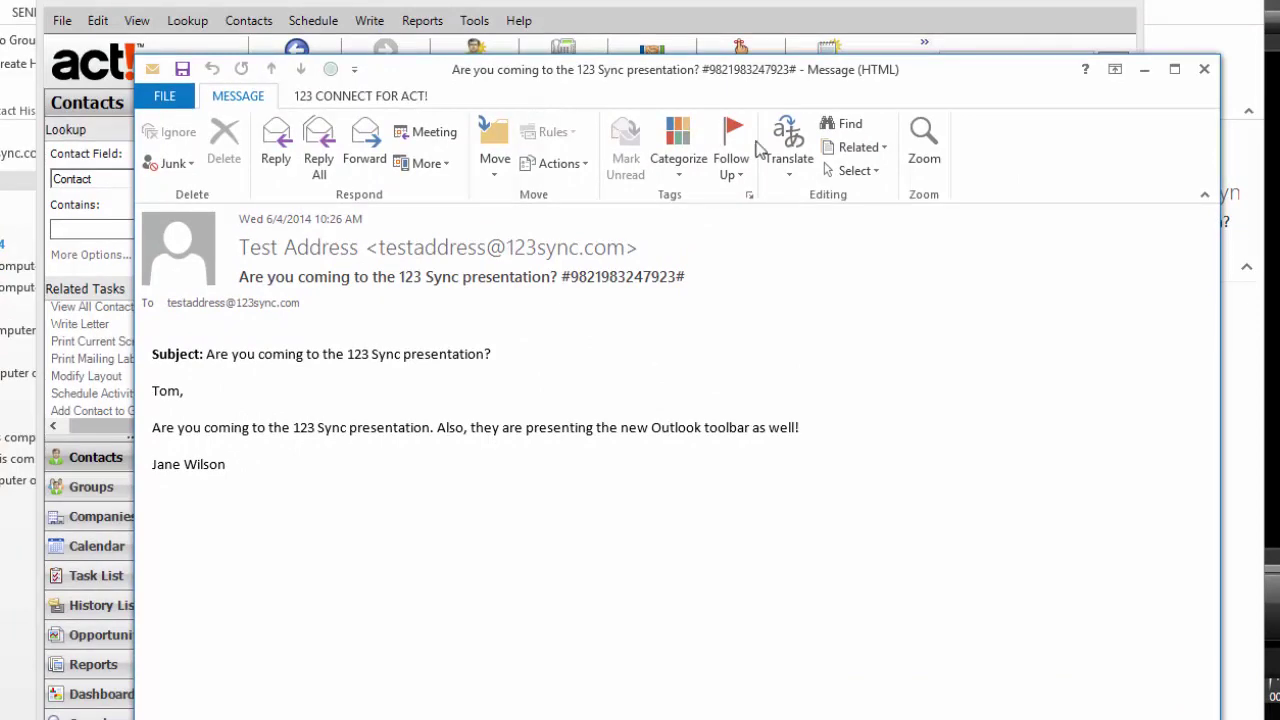
{"action": "left_click", "coordinate": [1204, 69]}
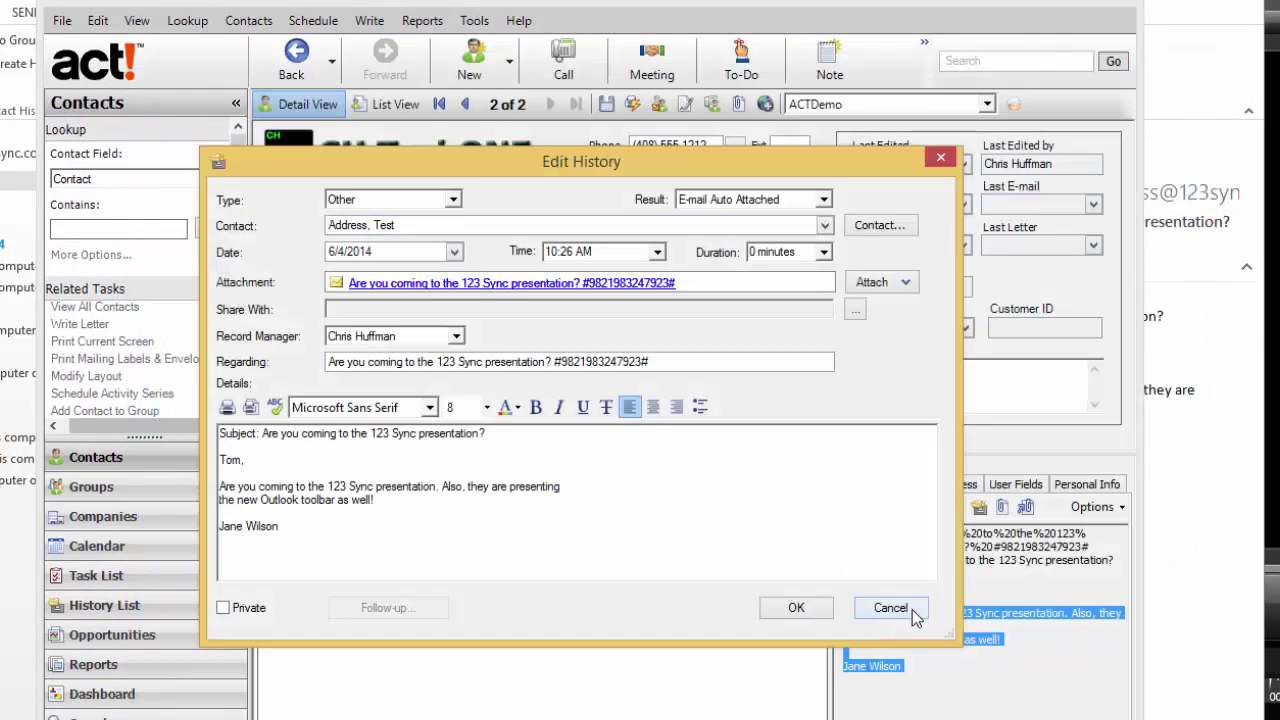
{"action": "left_click", "coordinate": [885, 610]}
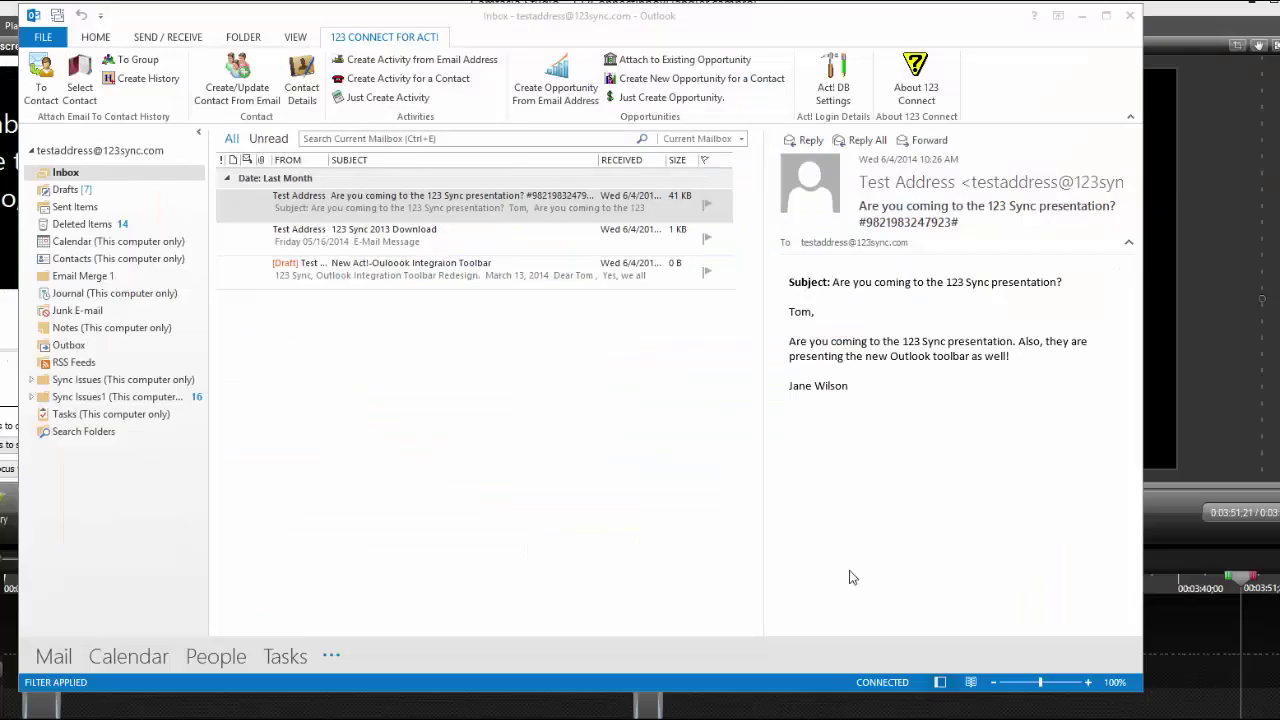
Step: Browse the Test, TechONE Seminar and Upcoming Opportunities groups, then close without attaching
{"action": "left_click", "coordinate": [138, 62]}
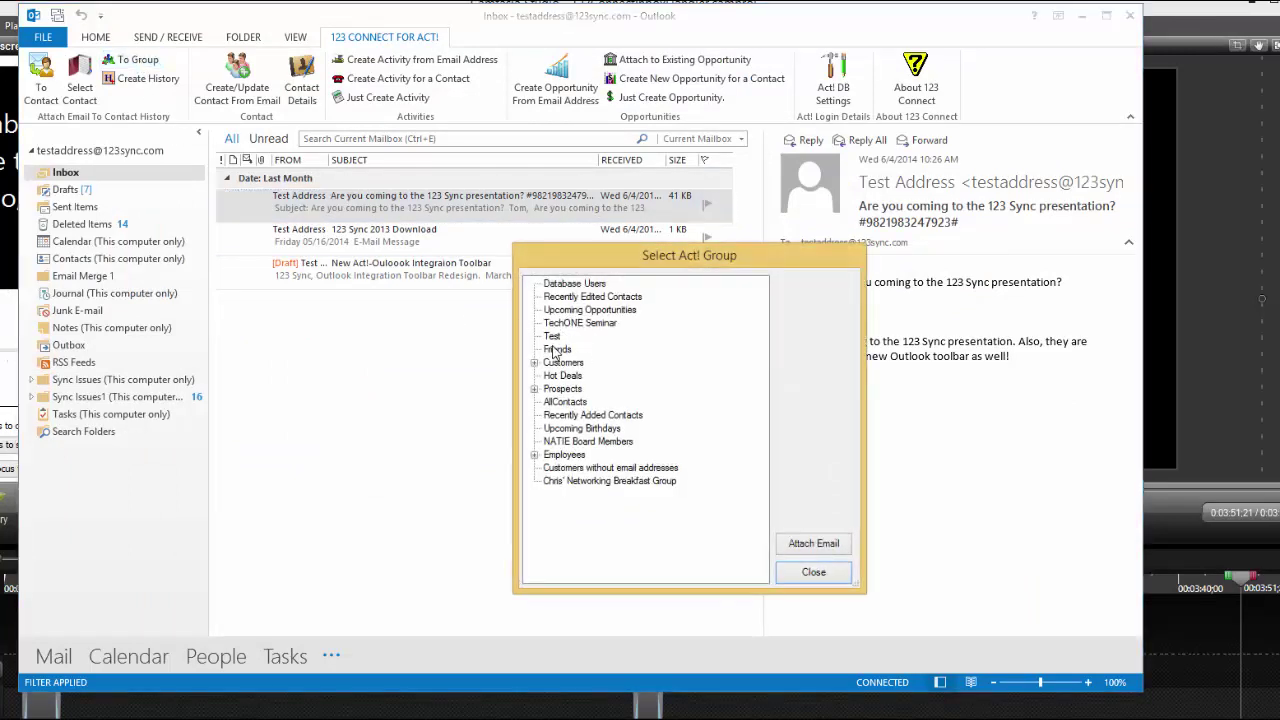
{"action": "left_click", "coordinate": [551, 337]}
{"action": "left_click", "coordinate": [555, 323]}
{"action": "left_click", "coordinate": [558, 310]}
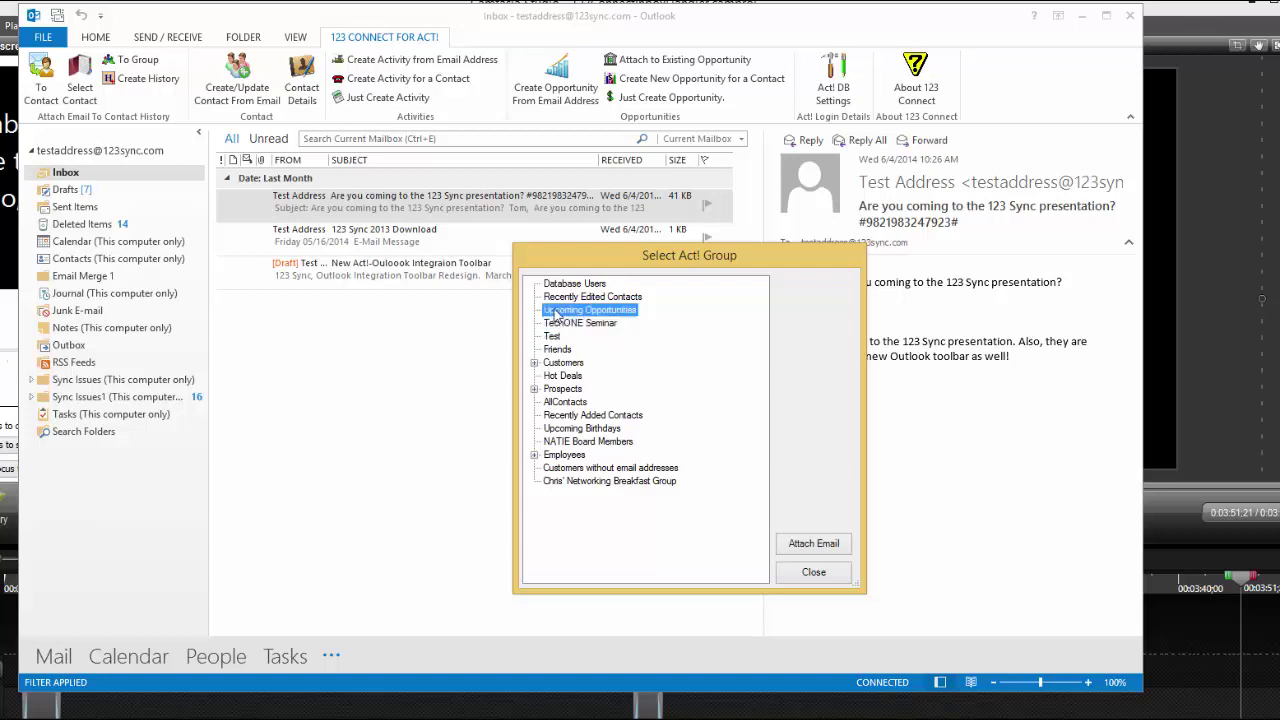
{"action": "left_click", "coordinate": [814, 576]}
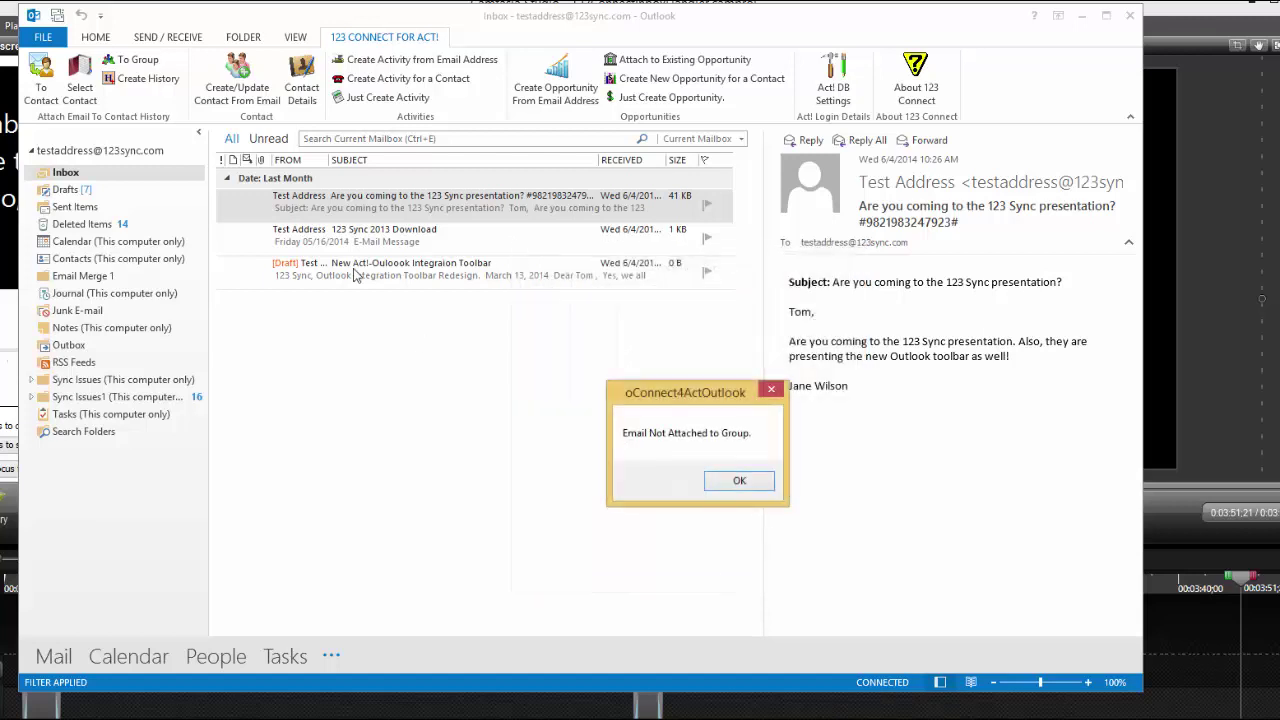
{"action": "left_click", "coordinate": [739, 483]}
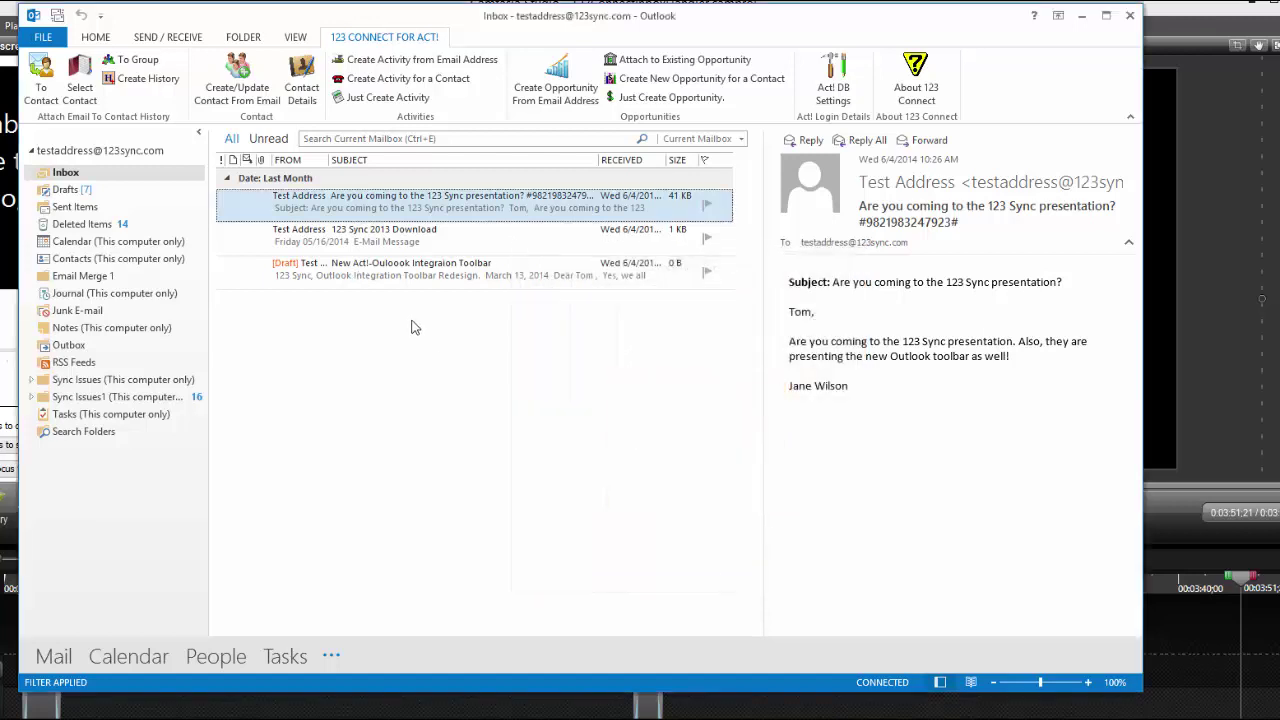
Step: Cancel the Create History form so no history item is created
{"action": "left_click", "coordinate": [127, 85]}
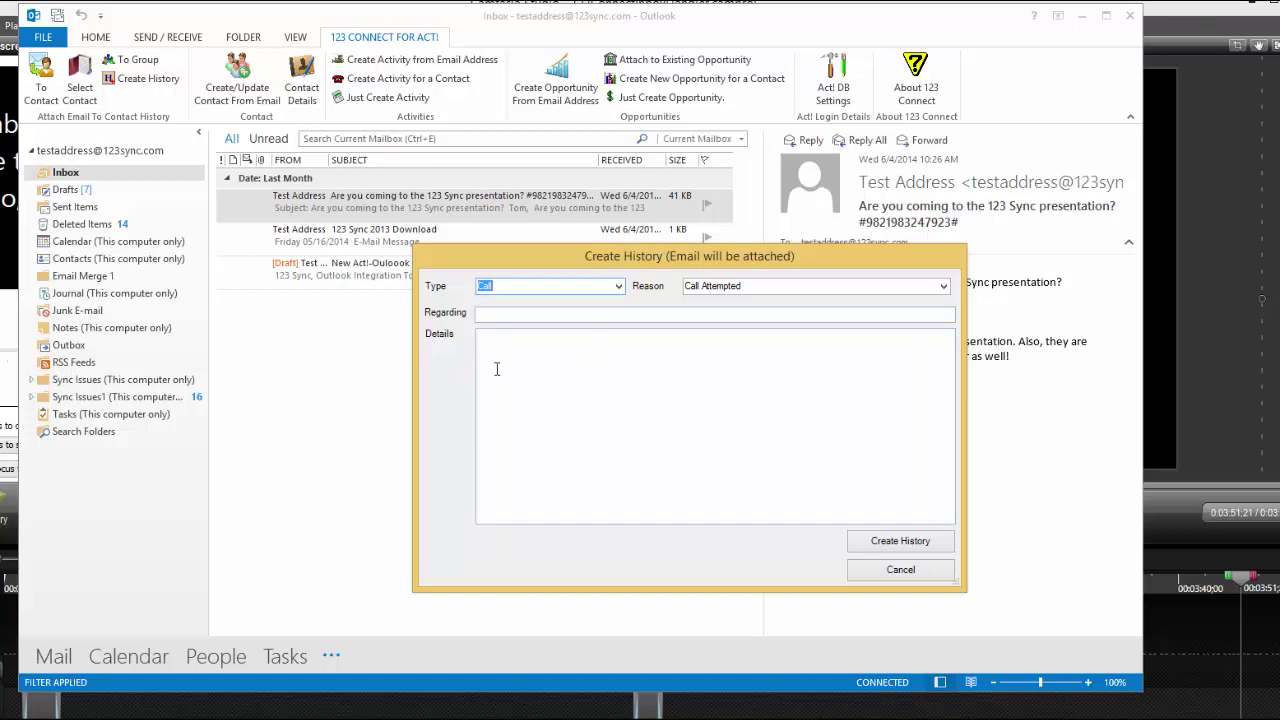
{"action": "left_click", "coordinate": [873, 578]}
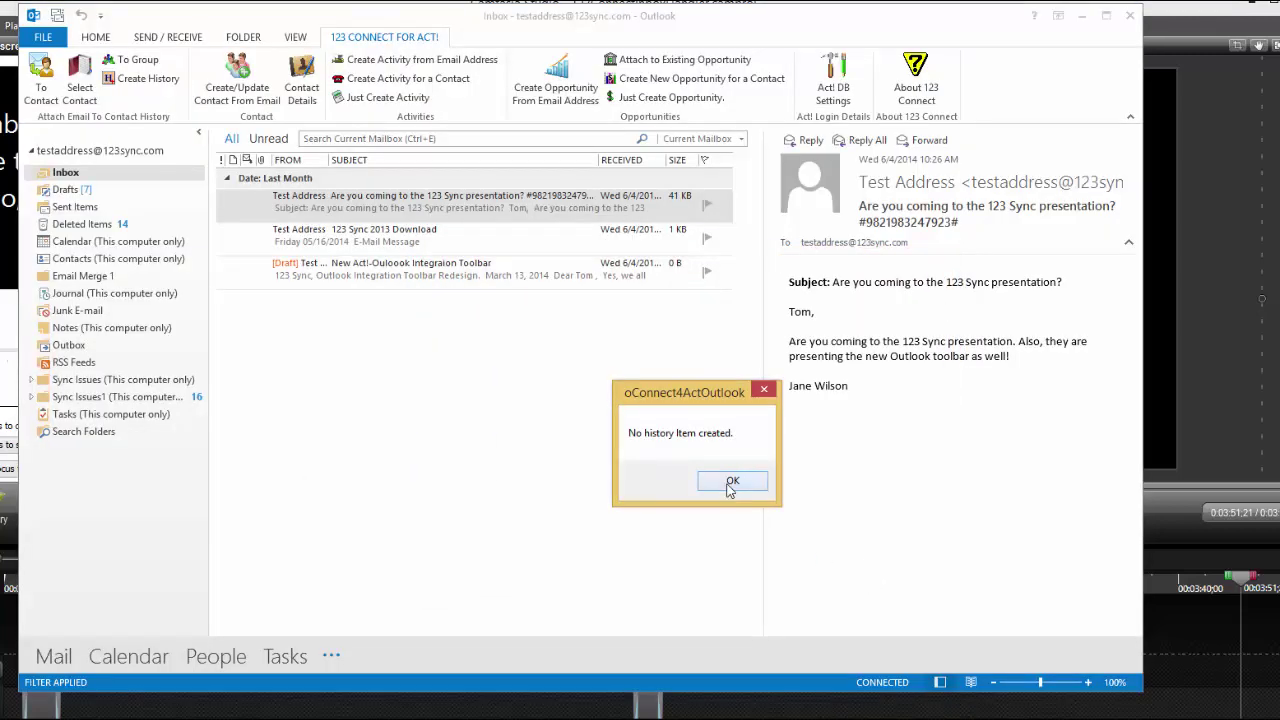
{"action": "left_click", "coordinate": [735, 484]}
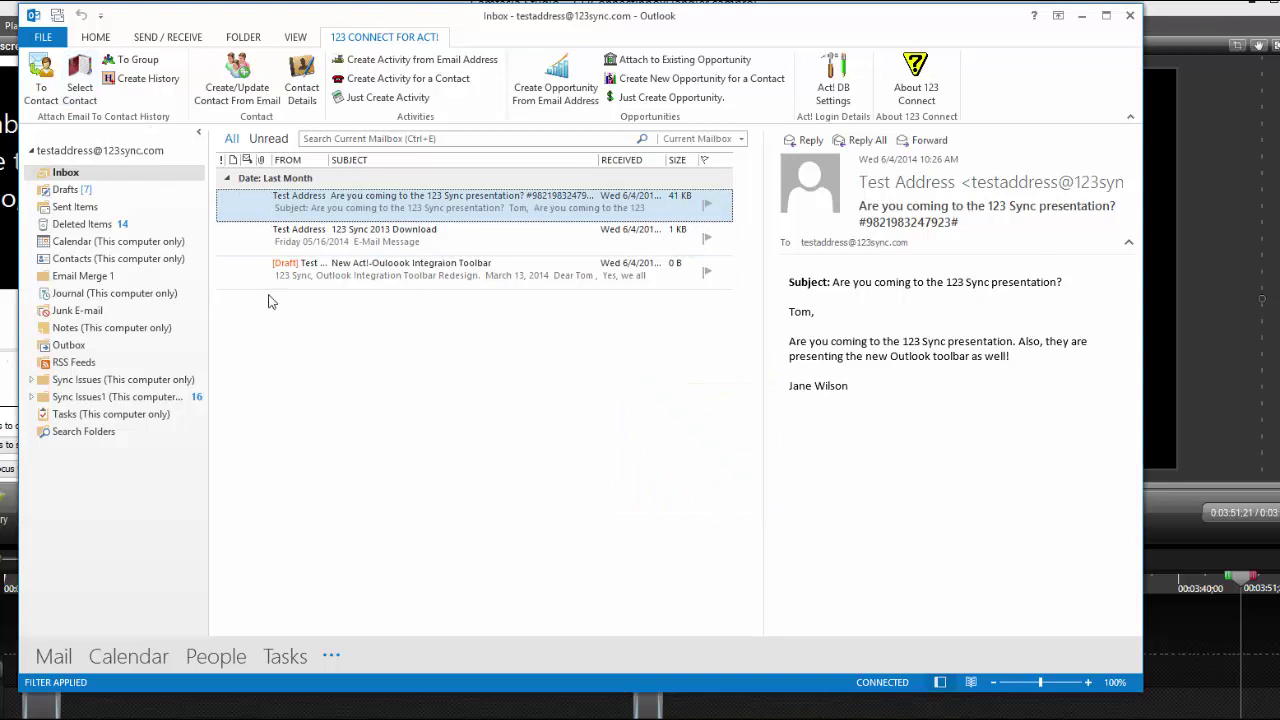
Step: Read the 123 Sync 2013 Download message's contact details, then close the message window
{"action": "left_click", "coordinate": [373, 250]}
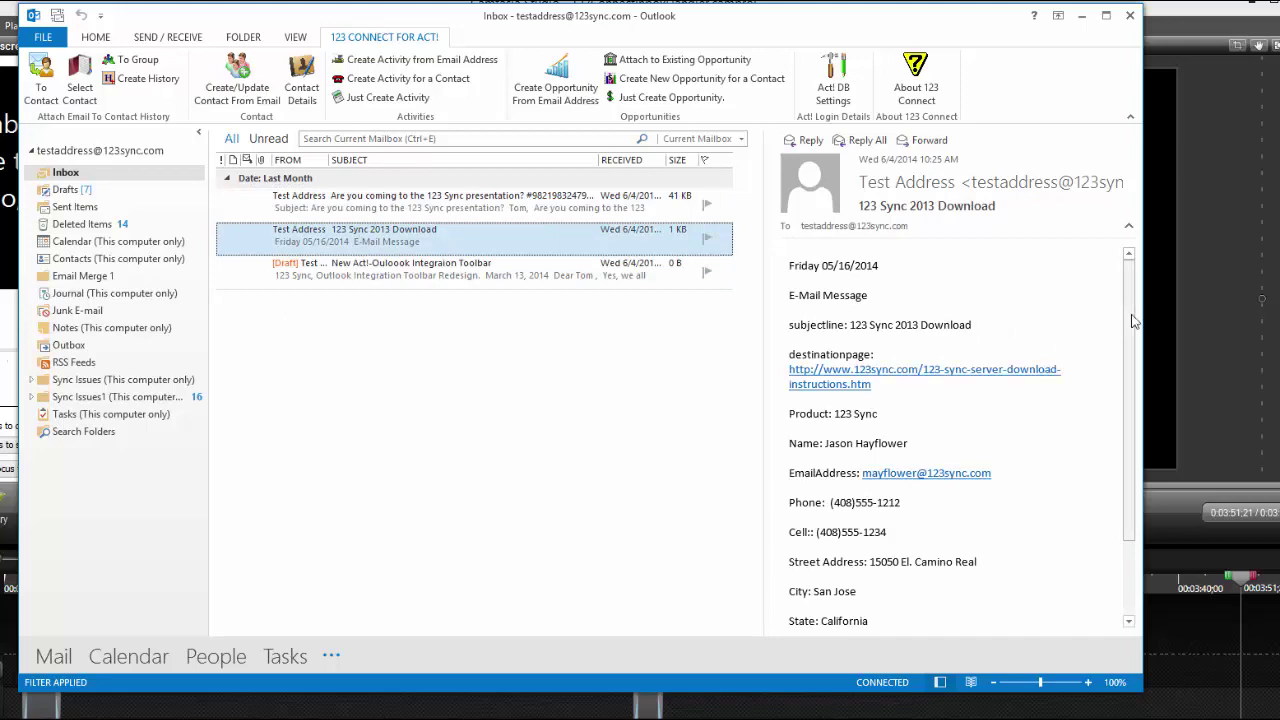
{"action": "mouse_move", "coordinate": [1133, 320]}
{"action": "left_mouse_down"}
{"action": "mouse_move", "coordinate": [1130, 398]}
{"action": "mouse_move", "coordinate": [1134, 316]}
{"action": "left_mouse_up"}
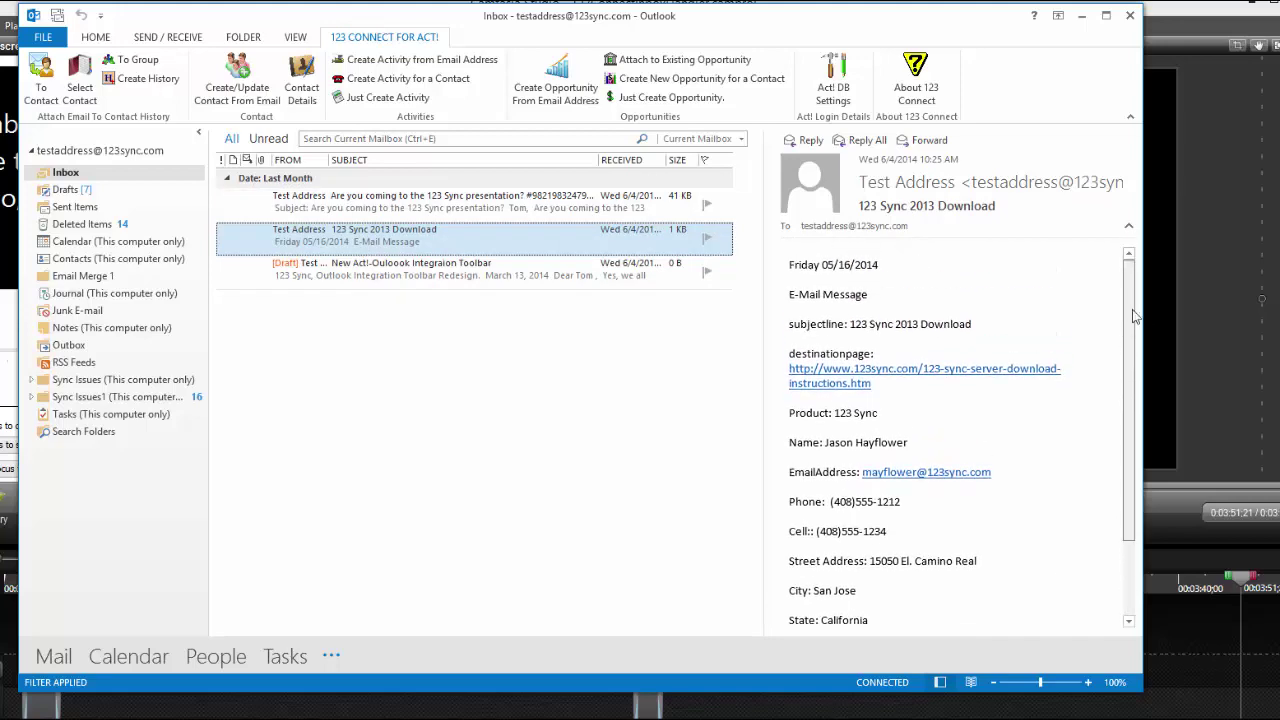
{"action": "scroll", "coordinate": [987, 341], "scroll_direction": "down", "scroll_amount": 2}
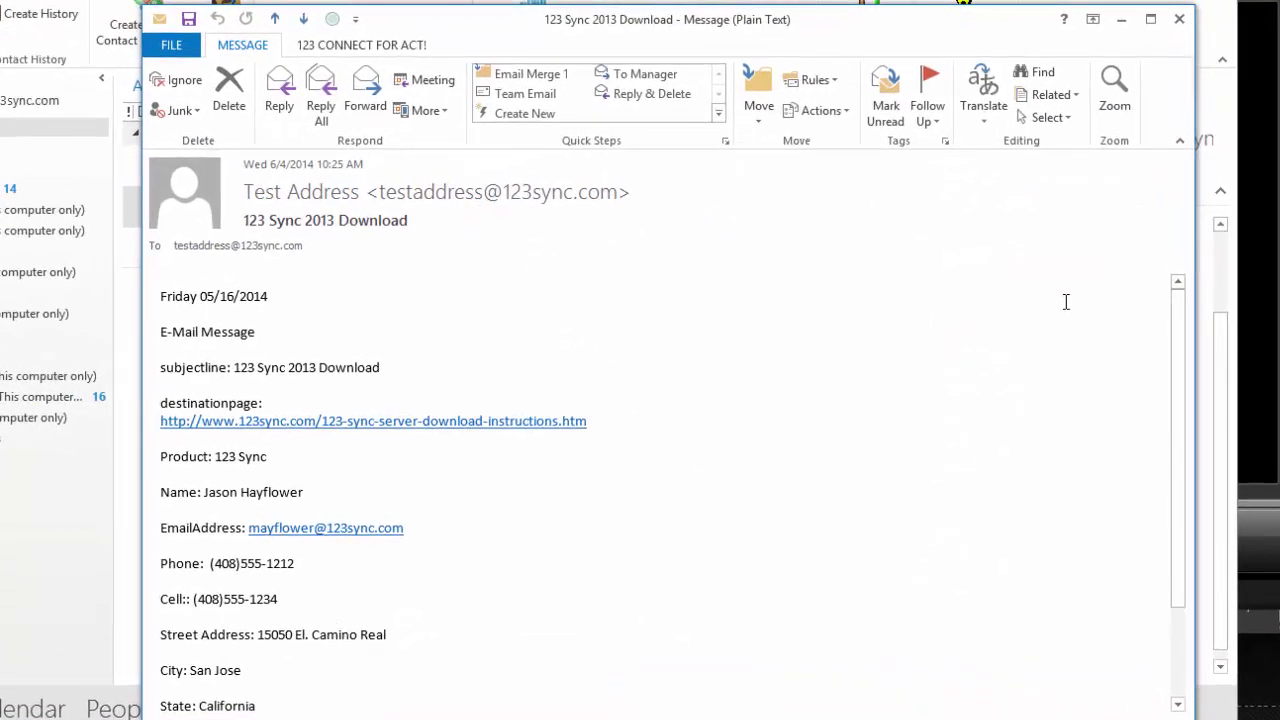
{"action": "mouse_move", "coordinate": [1181, 350]}
{"action": "left_mouse_down"}
{"action": "mouse_move", "coordinate": [1177, 508]}
{"action": "mouse_move", "coordinate": [1169, 350]}
{"action": "left_mouse_up"}
{"action": "left_click", "coordinate": [1179, 19]}
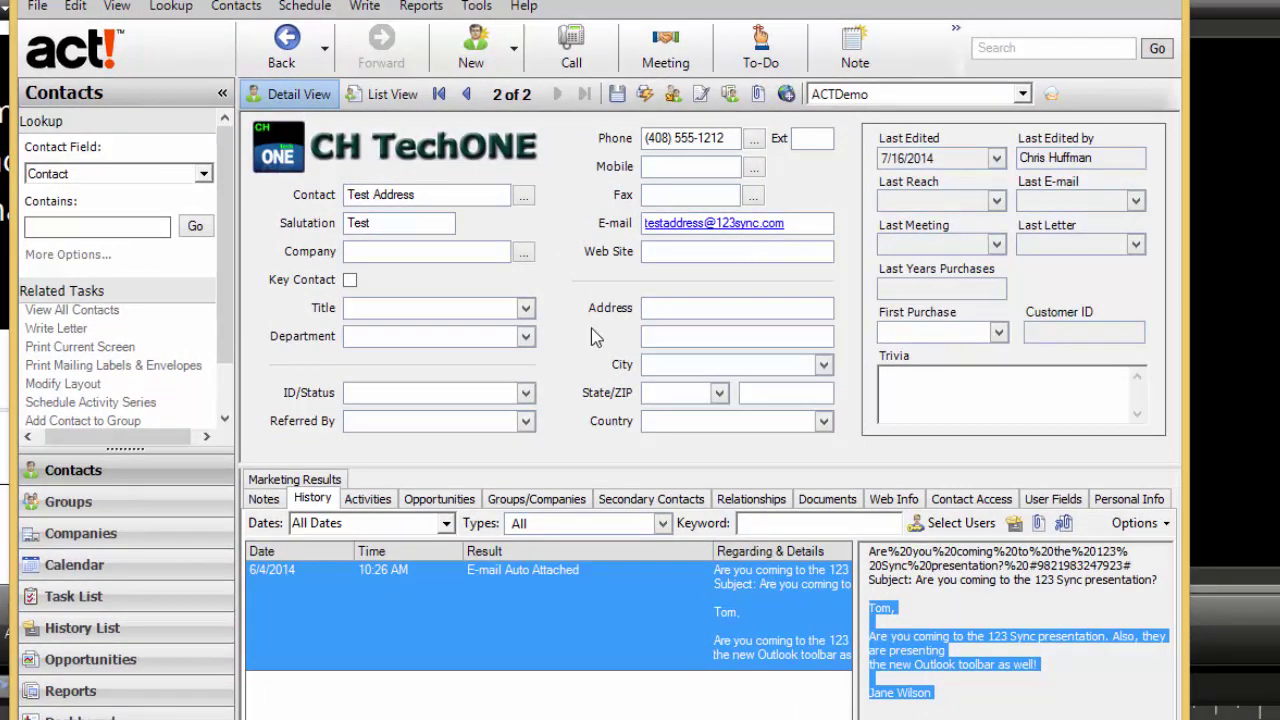
Step: Permanently delete only the Test Address contact, keeping the lookup
{"action": "key", "text": "ctrl+Delete"}
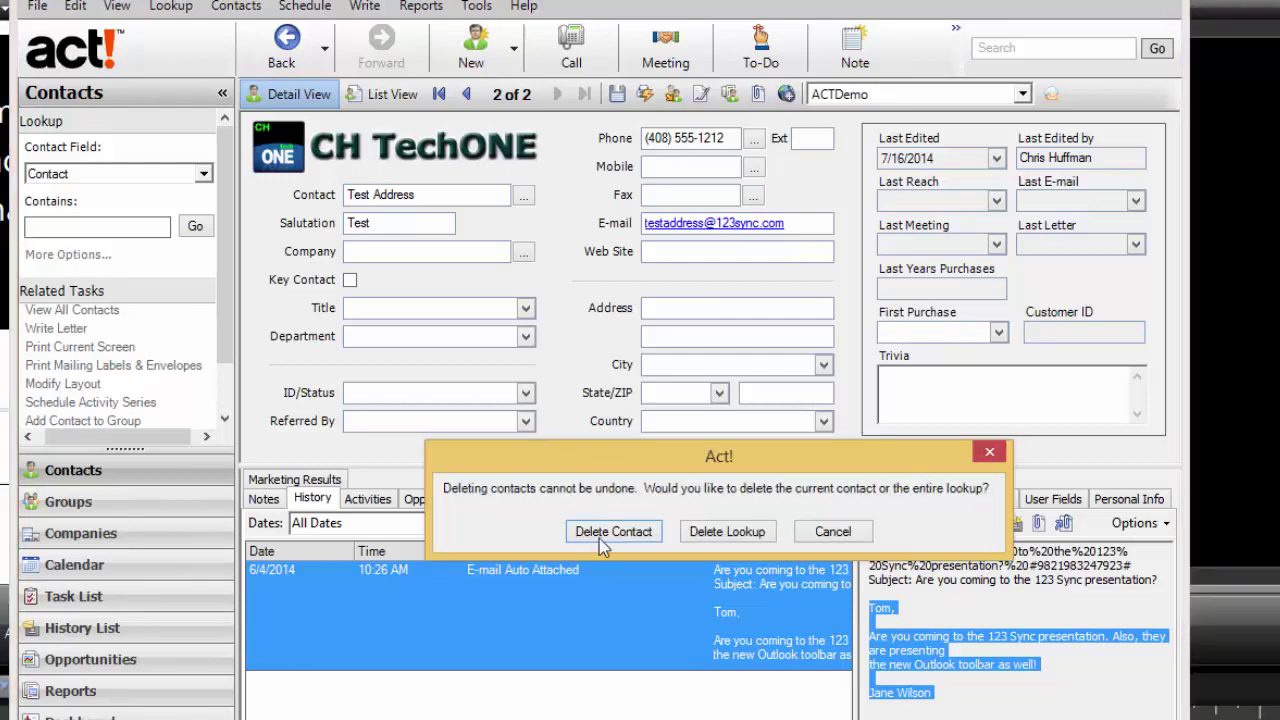
{"action": "left_click", "coordinate": [600, 536]}
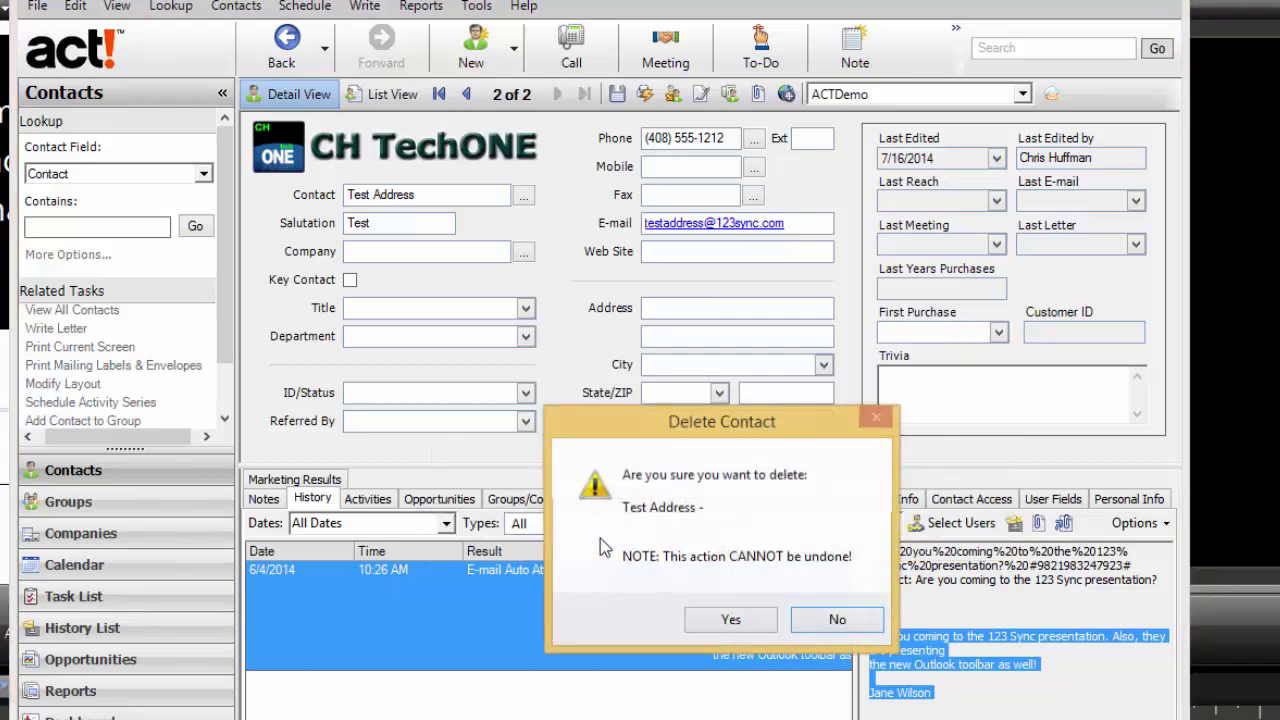
{"action": "left_click", "coordinate": [729, 619]}
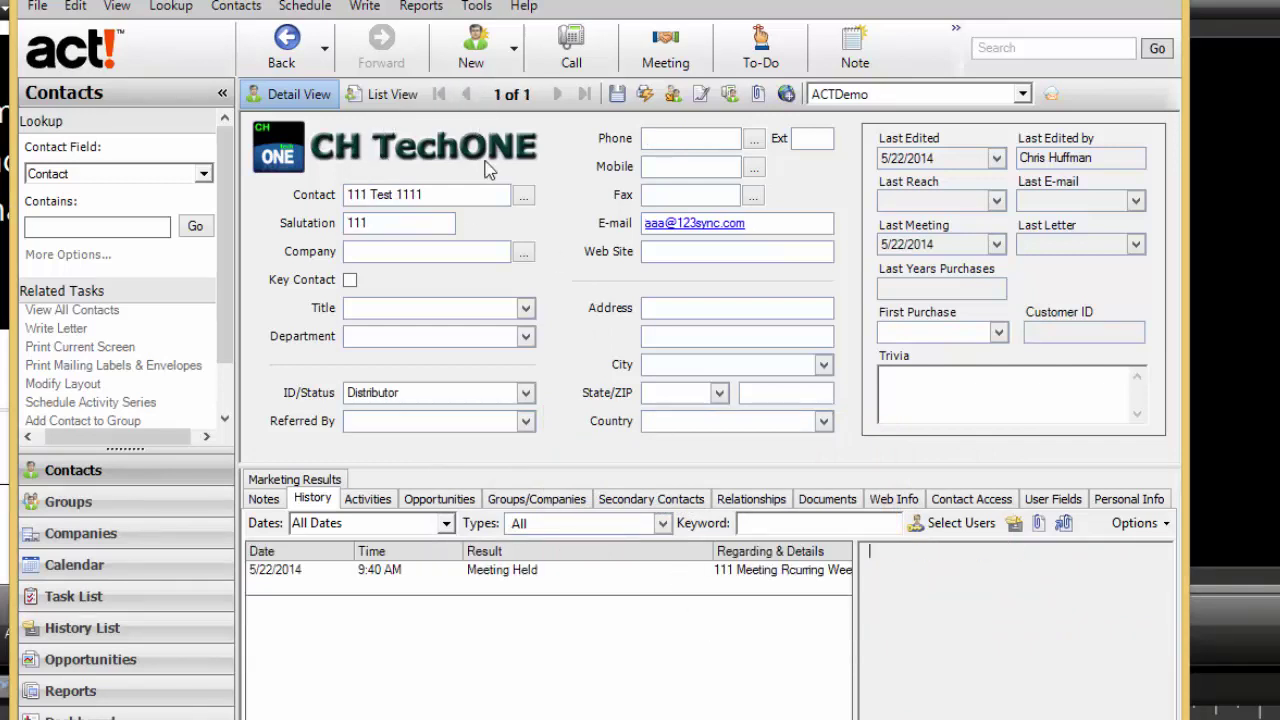
Step: Look up contacts containing 'te', then return to the 123 Sync presentation e-mail
{"action": "left_click", "coordinate": [118, 231]}
{"action": "type", "text": "test"}
{"action": "left_click", "coordinate": [195, 227]}
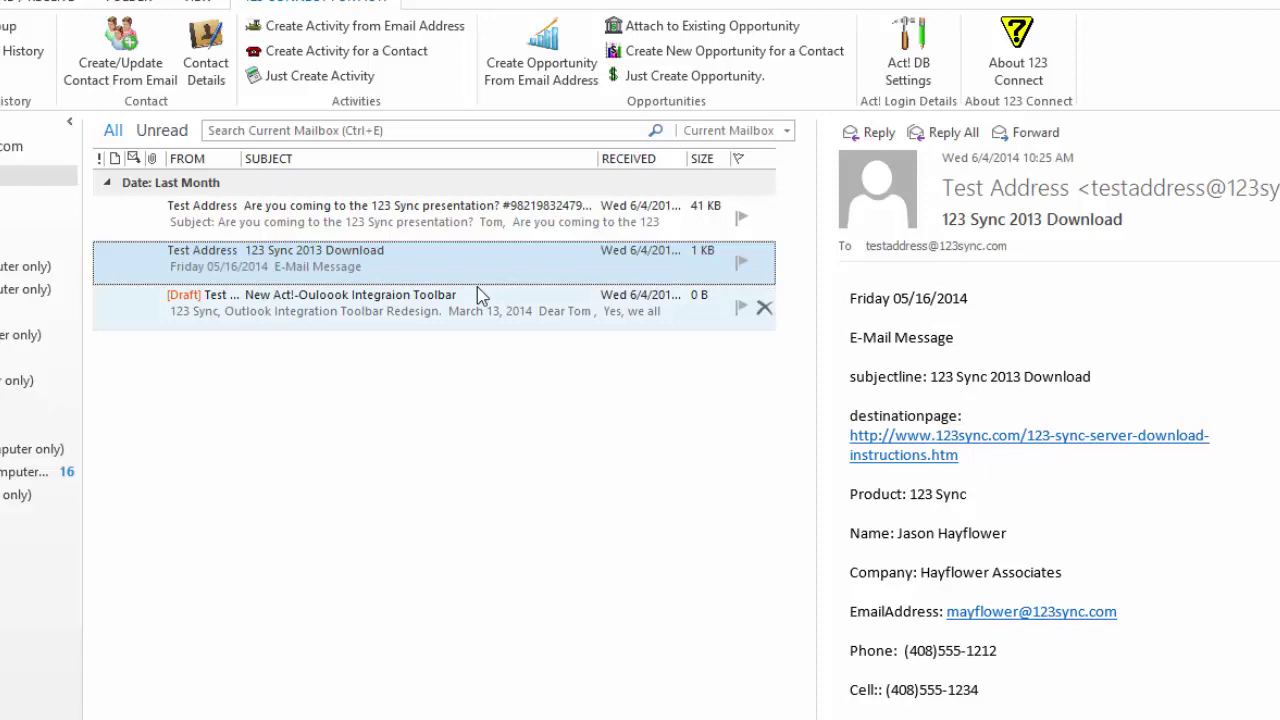
{"action": "left_click", "coordinate": [425, 230]}
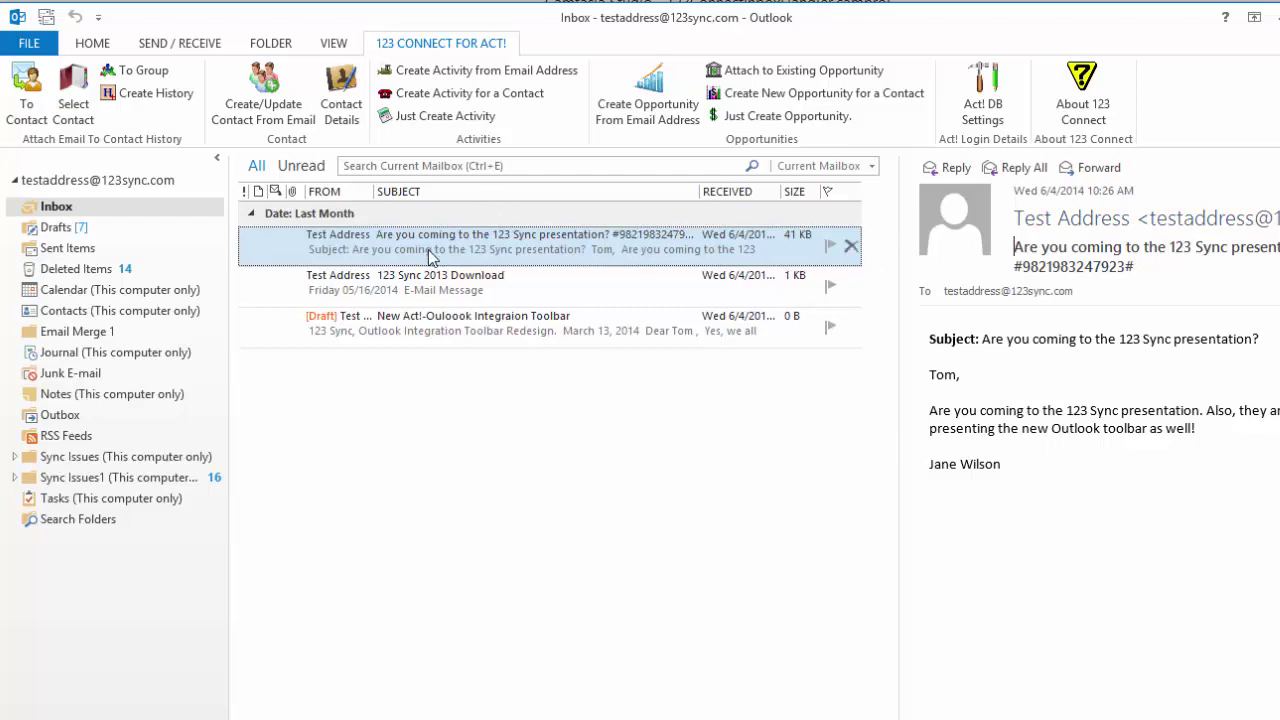
Step: Create an Act! contact from the presentation e-mail's sender and confirm Contact Added
{"action": "left_click", "coordinate": [262, 95]}
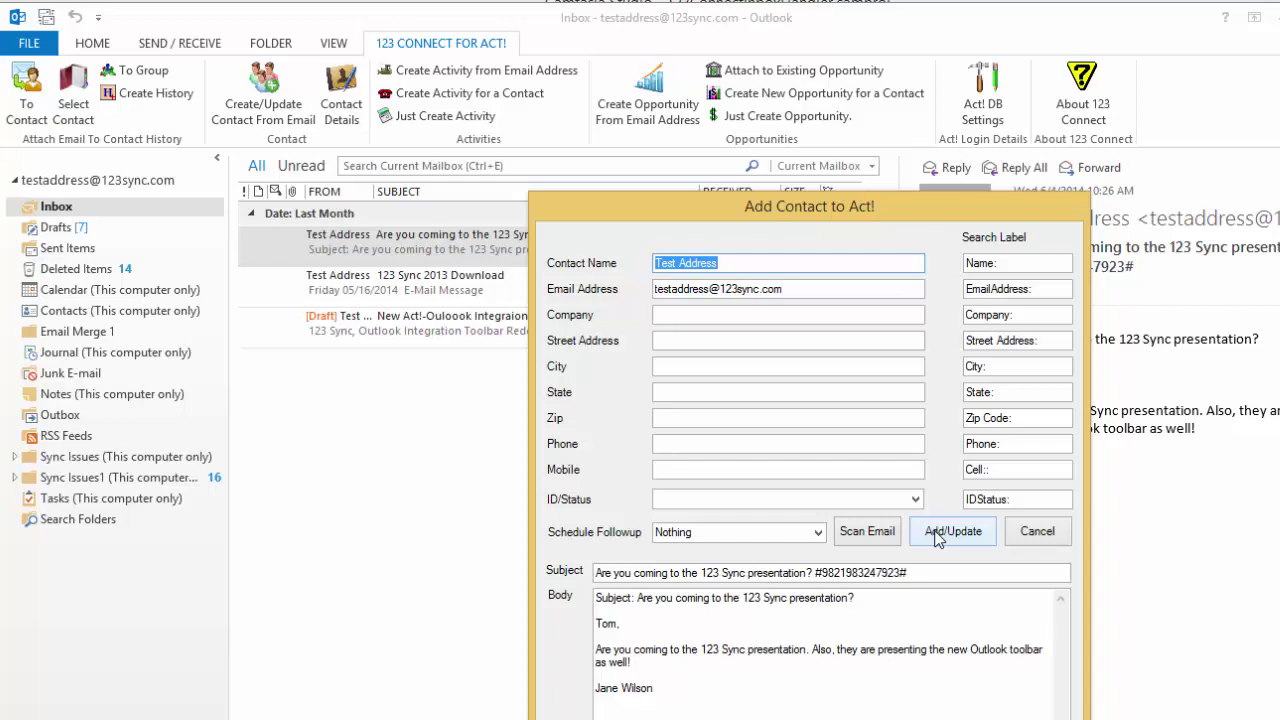
{"action": "left_click", "coordinate": [938, 534]}
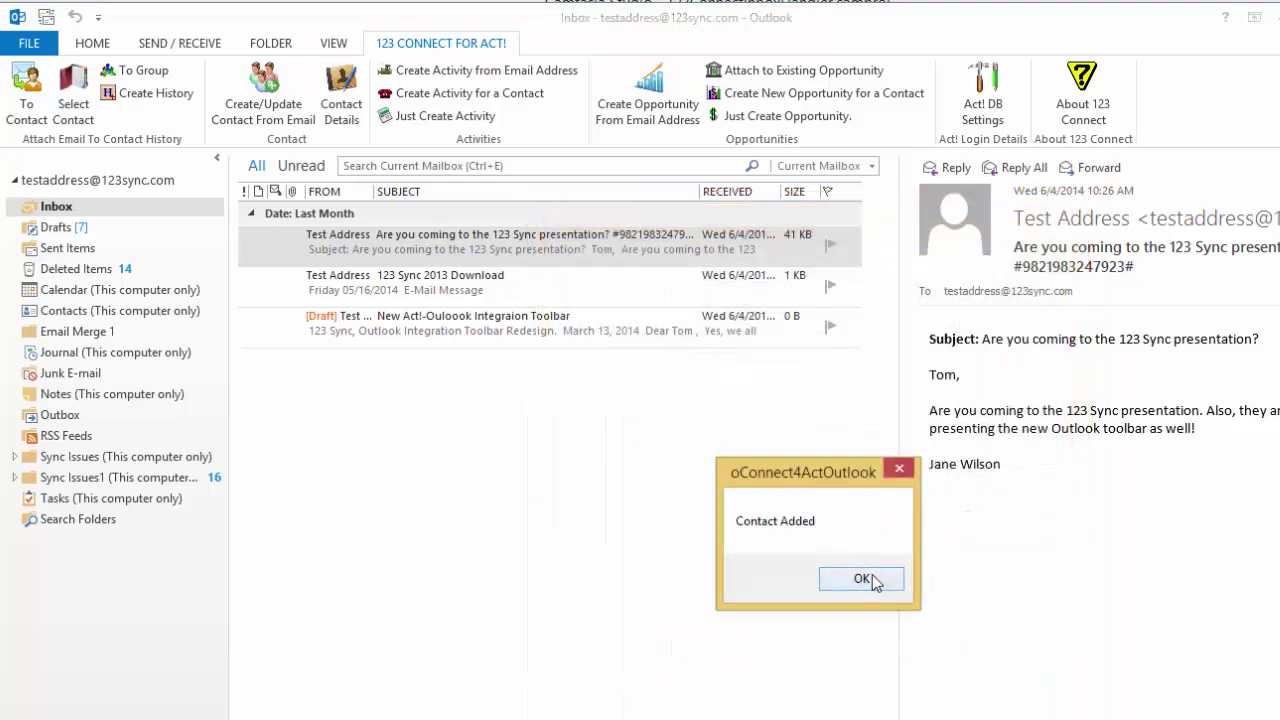
{"action": "left_click", "coordinate": [871, 578]}
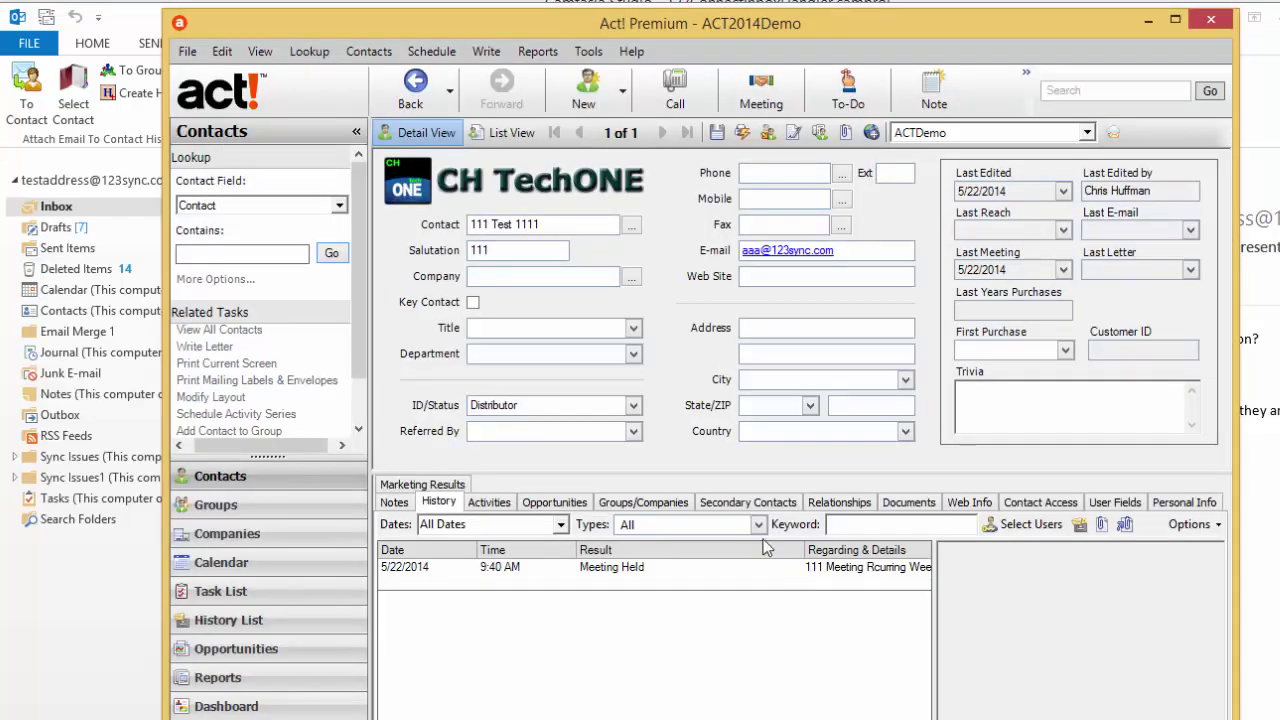
Step: Refresh Act!, look up 'test', open Test Address and view its attached e-mail history
{"action": "left_click", "coordinate": [262, 52]}
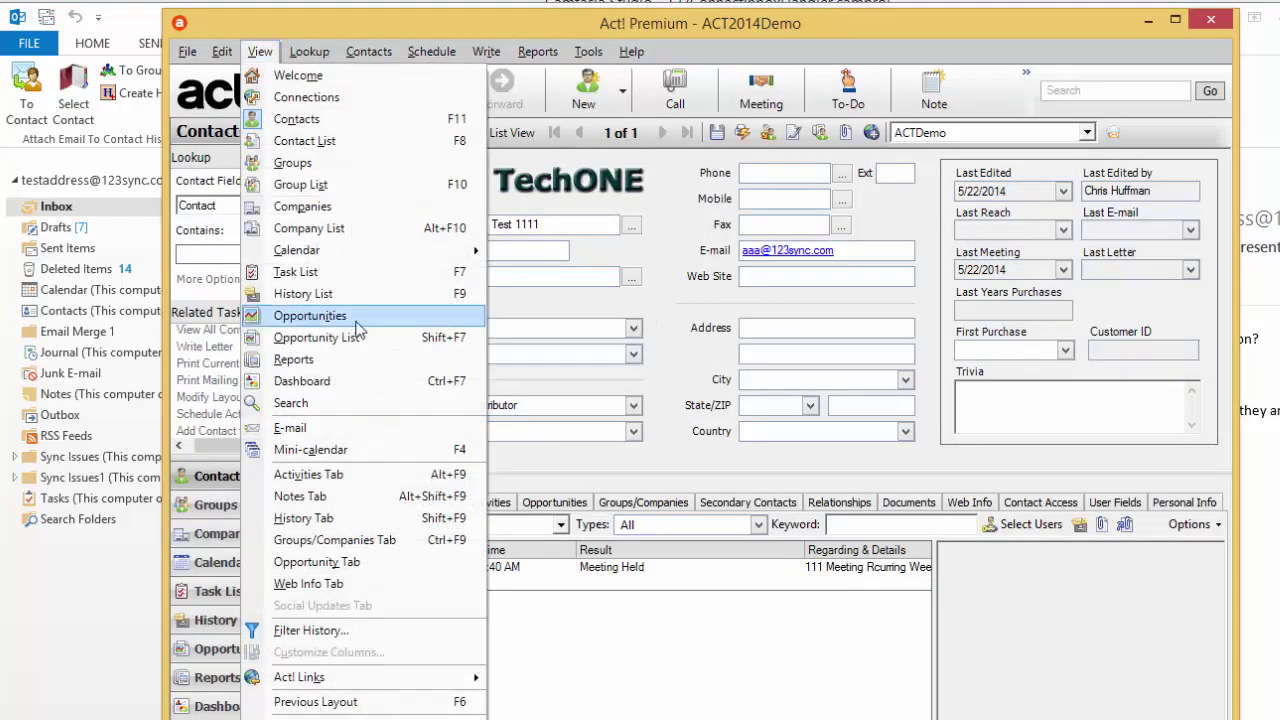
{"action": "left_click", "coordinate": [310, 697]}
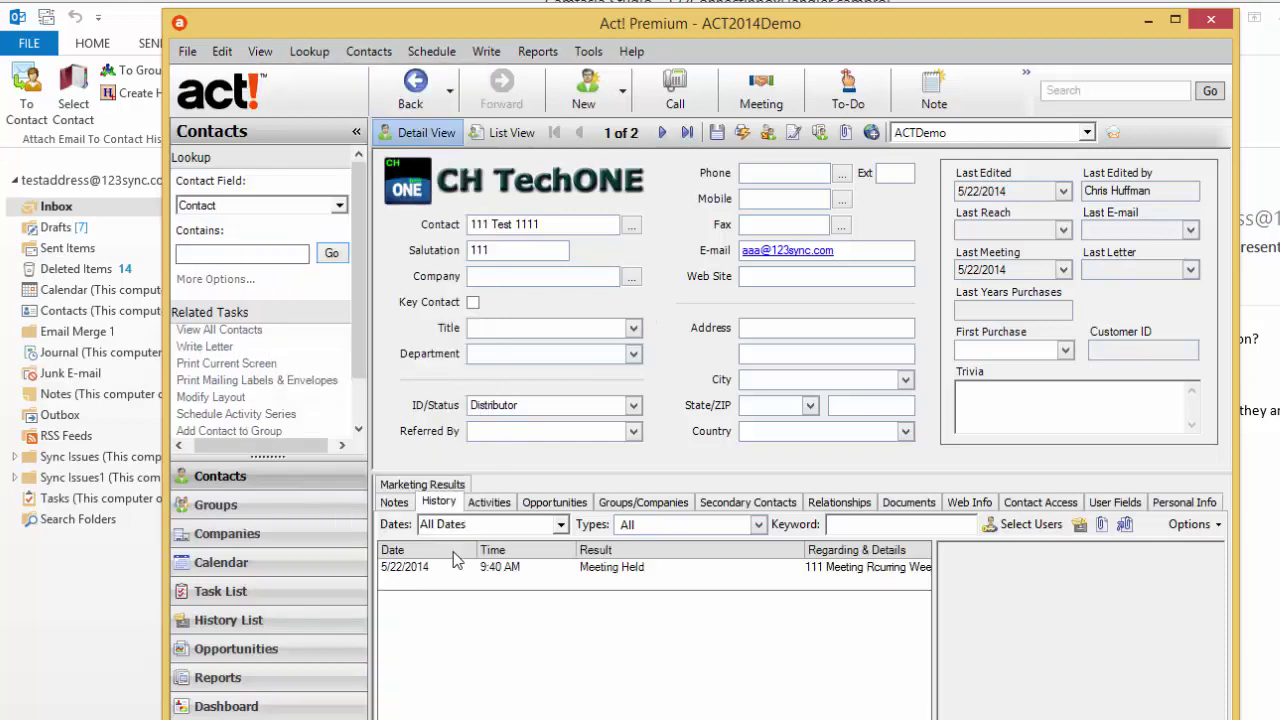
{"action": "left_click", "coordinate": [268, 256]}
{"action": "type", "text": "test"}
{"action": "left_click", "coordinate": [331, 253]}
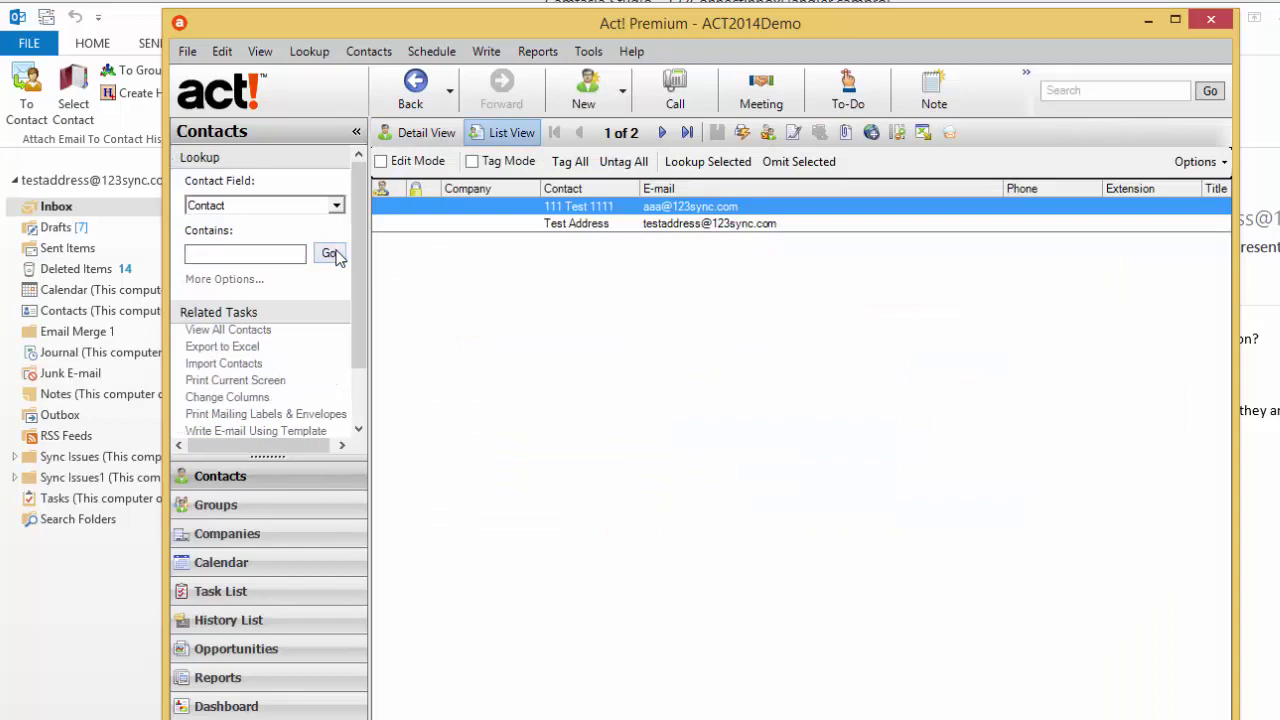
{"action": "left_click", "coordinate": [664, 228]}
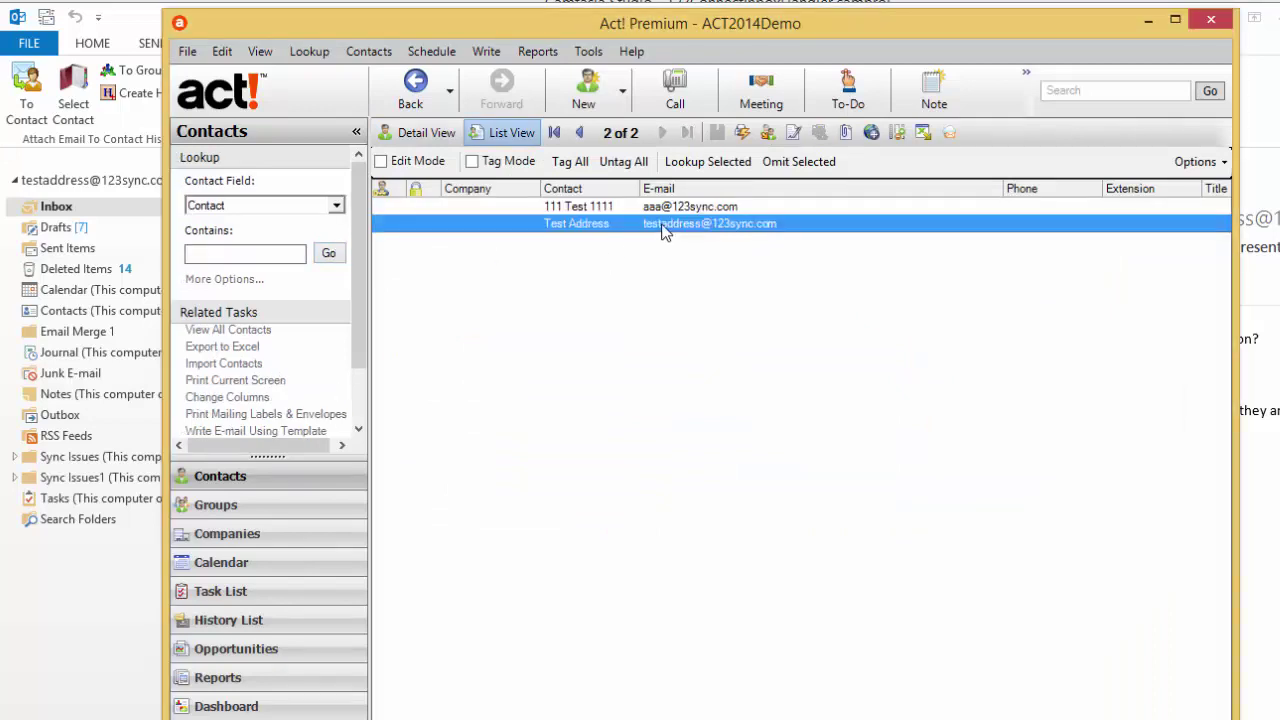
{"action": "double_click", "coordinate": [664, 226]}
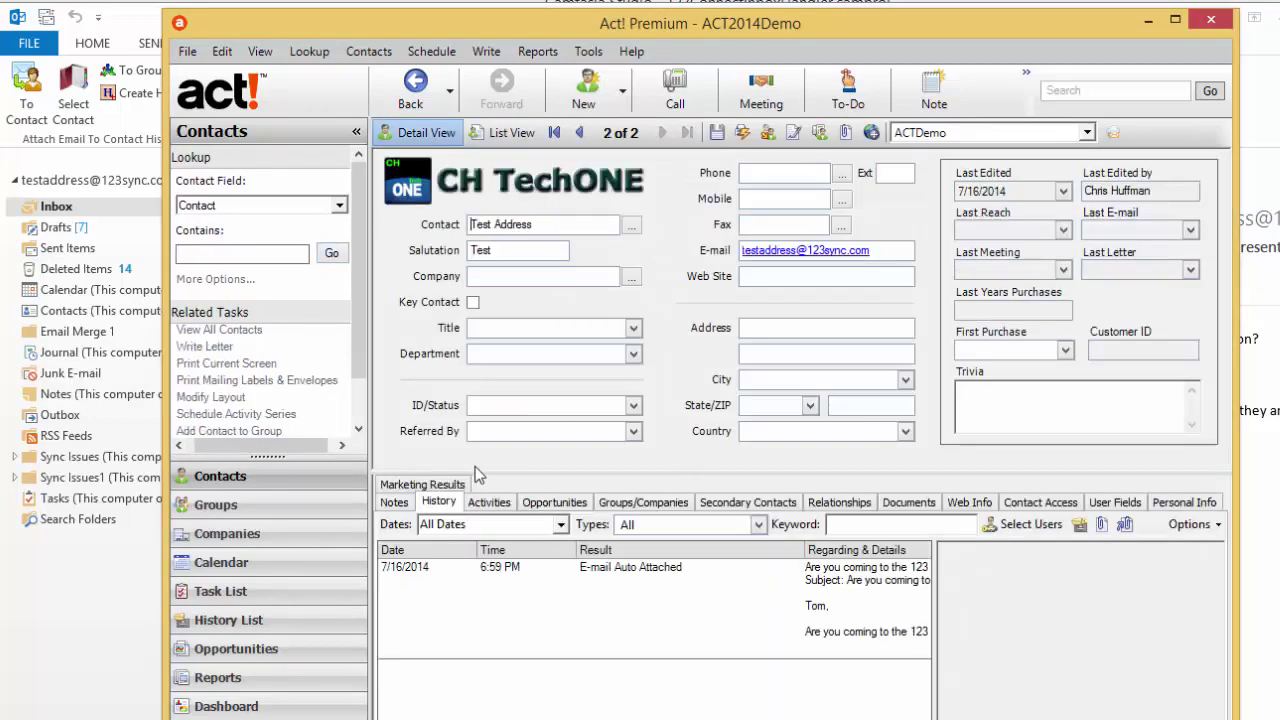
{"action": "left_click", "coordinate": [838, 587]}
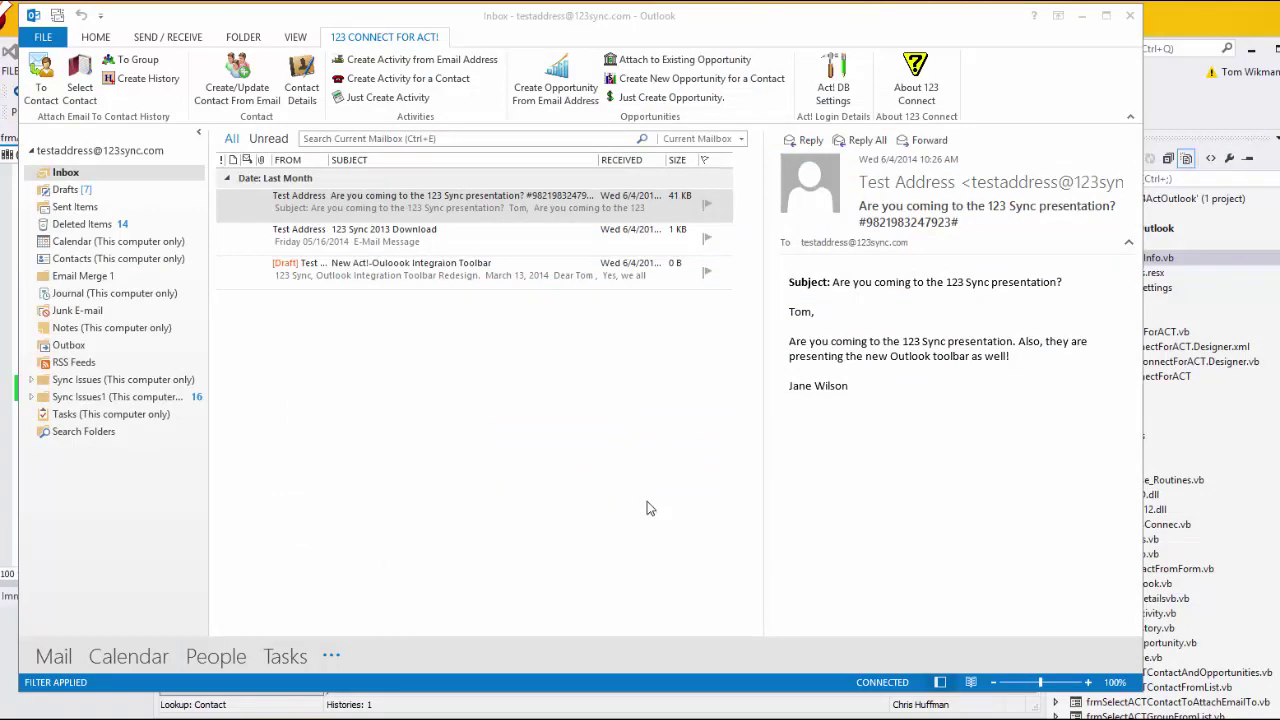
Step: Submit the presentation e-mail's sender to Act! and choose Yes to update the existing Test Address contact
{"action": "left_click", "coordinate": [528, 210]}
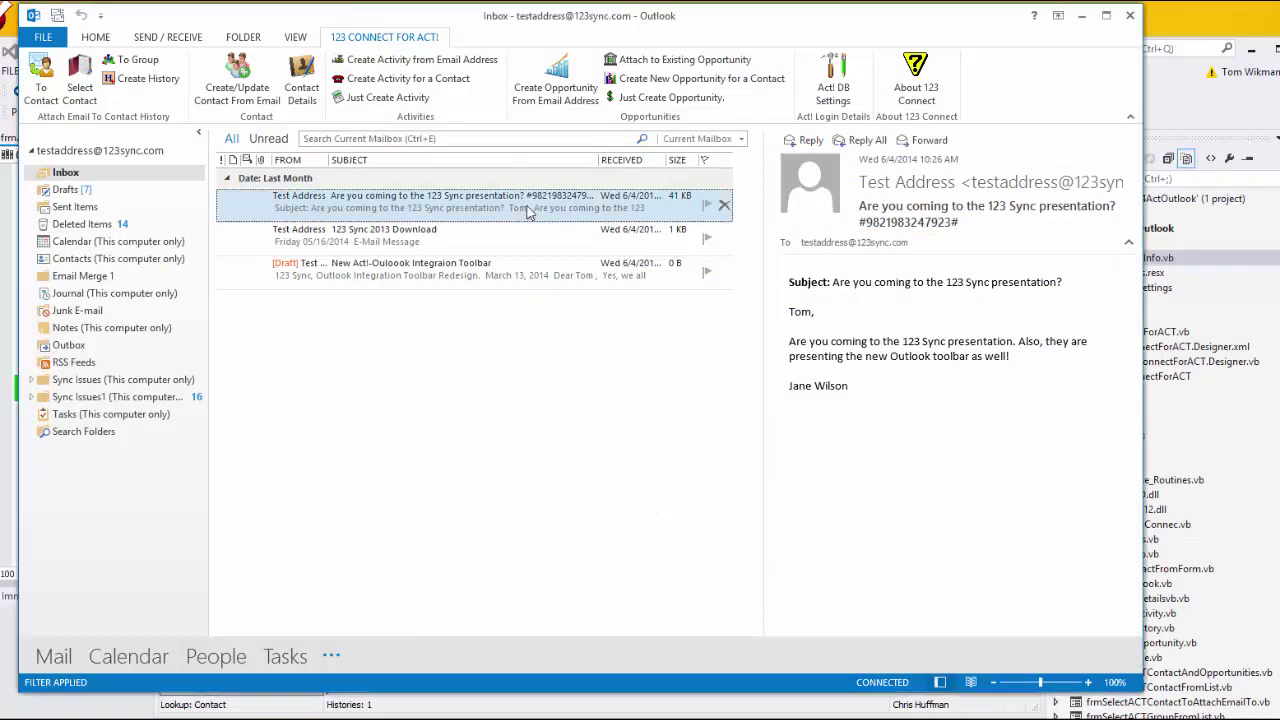
{"action": "left_click", "coordinate": [240, 90]}
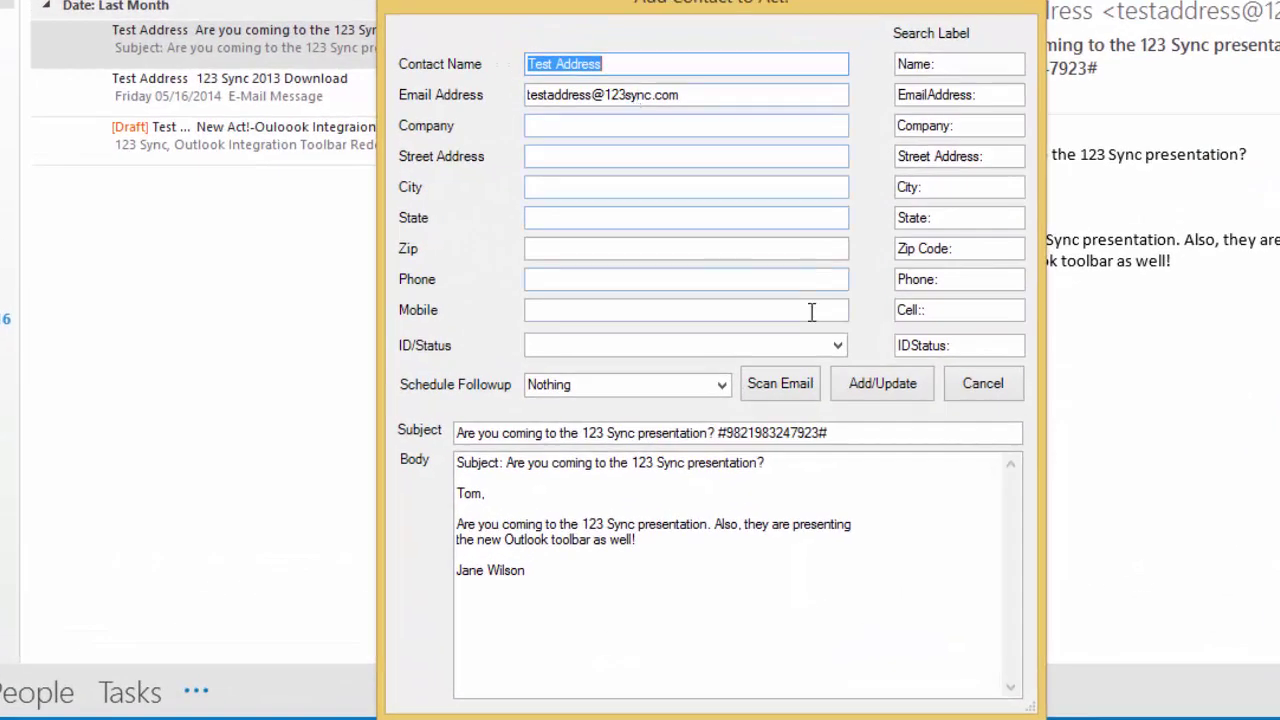
{"action": "left_click", "coordinate": [873, 397]}
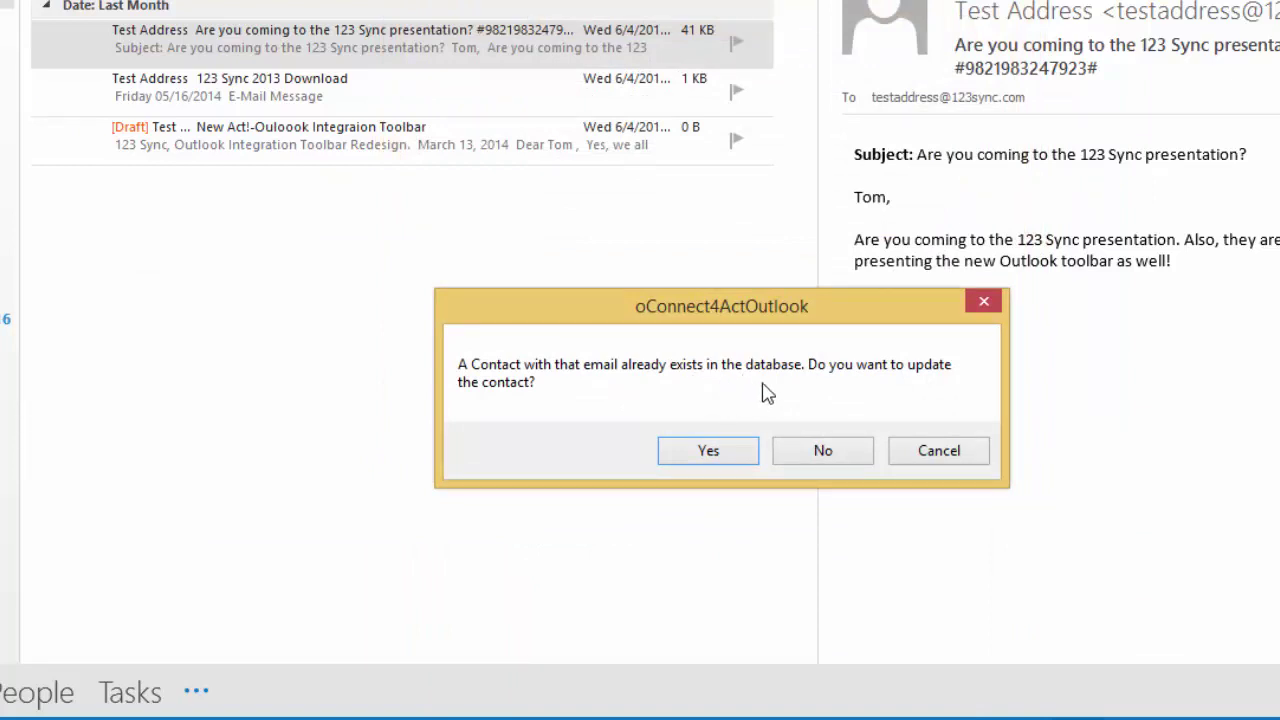
{"action": "left_click", "coordinate": [741, 455]}
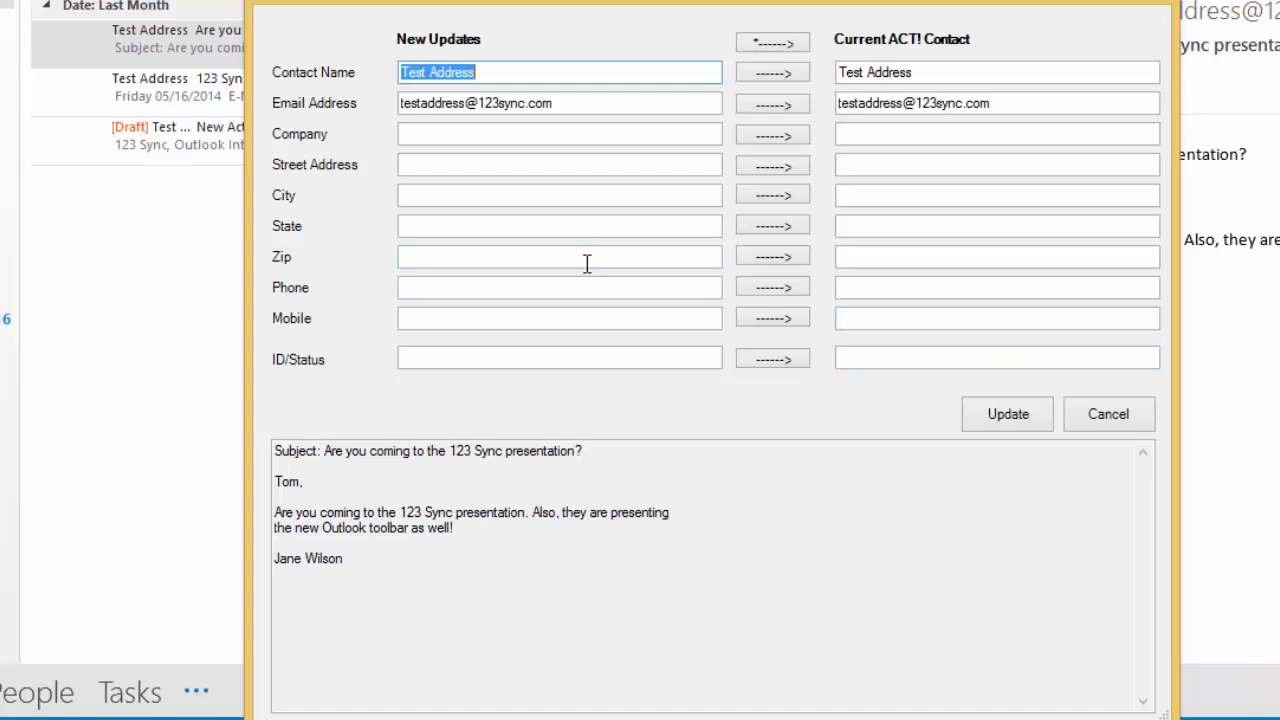
Step: Copy San Francisco into the Test Address city field and confirm the Act! update
{"action": "left_click", "coordinate": [531, 194]}
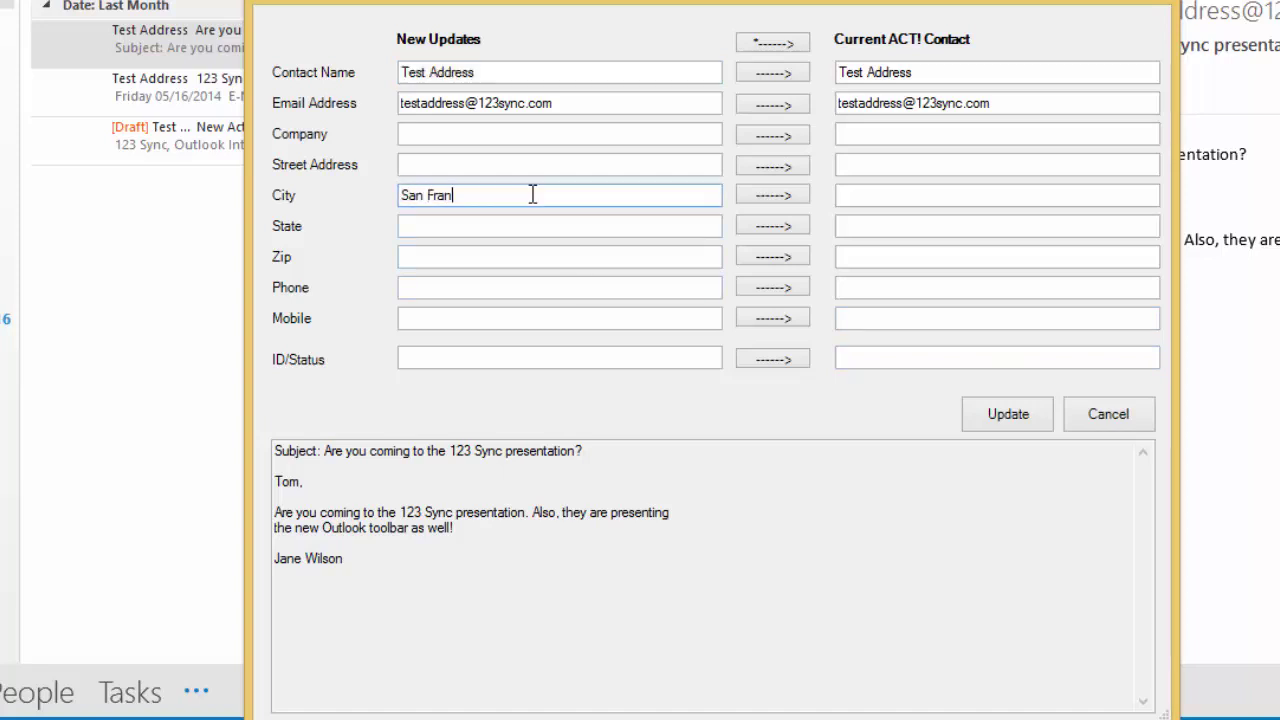
{"action": "left_click", "coordinate": [758, 195]}
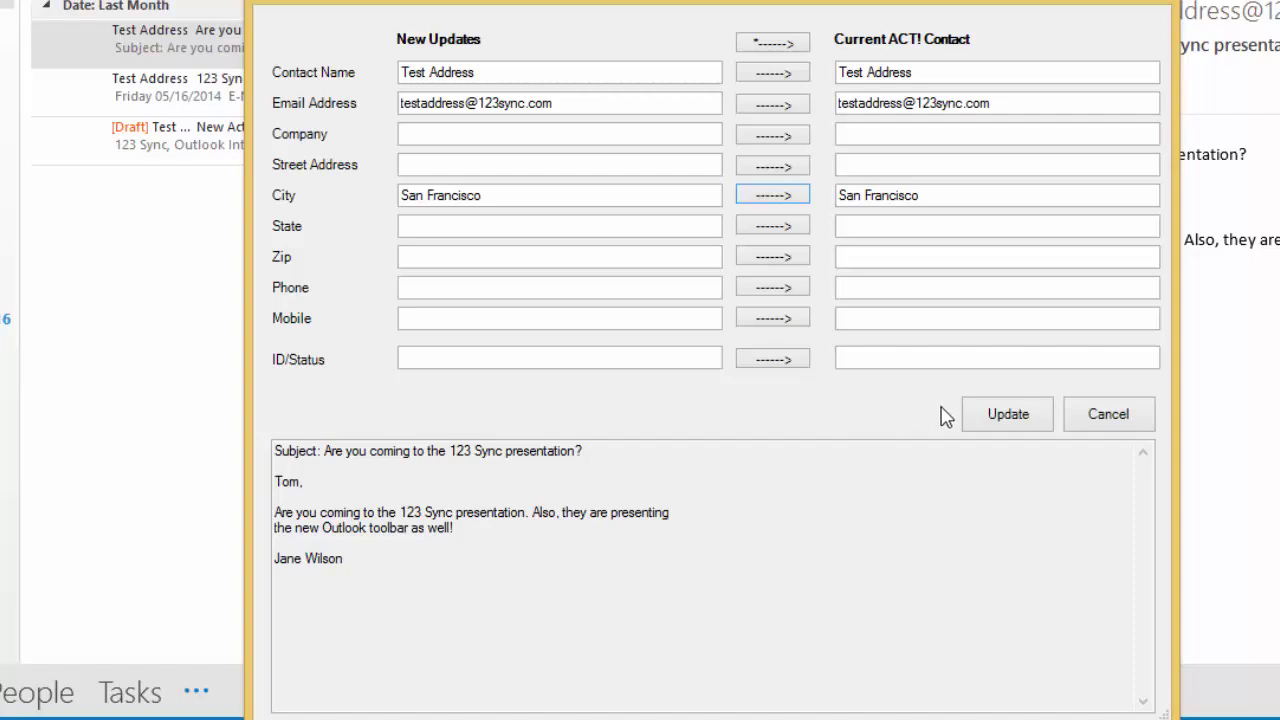
{"action": "left_click", "coordinate": [997, 421]}
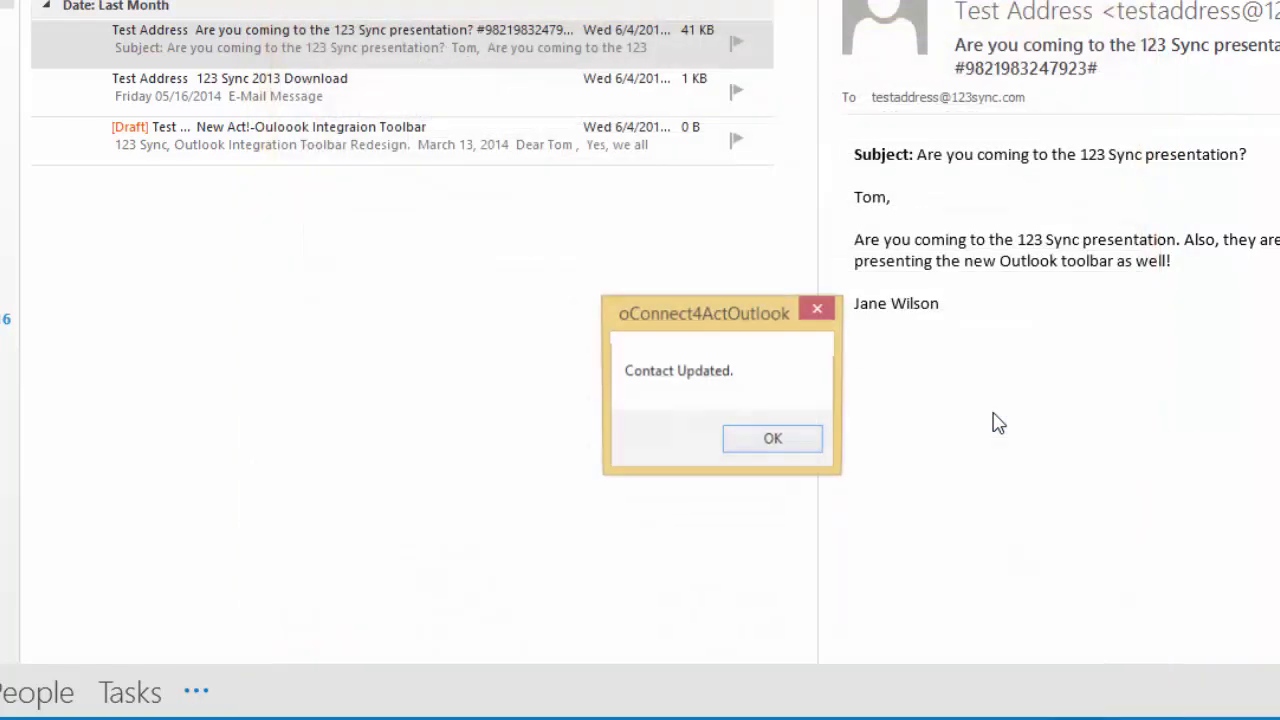
{"action": "left_click", "coordinate": [774, 440]}
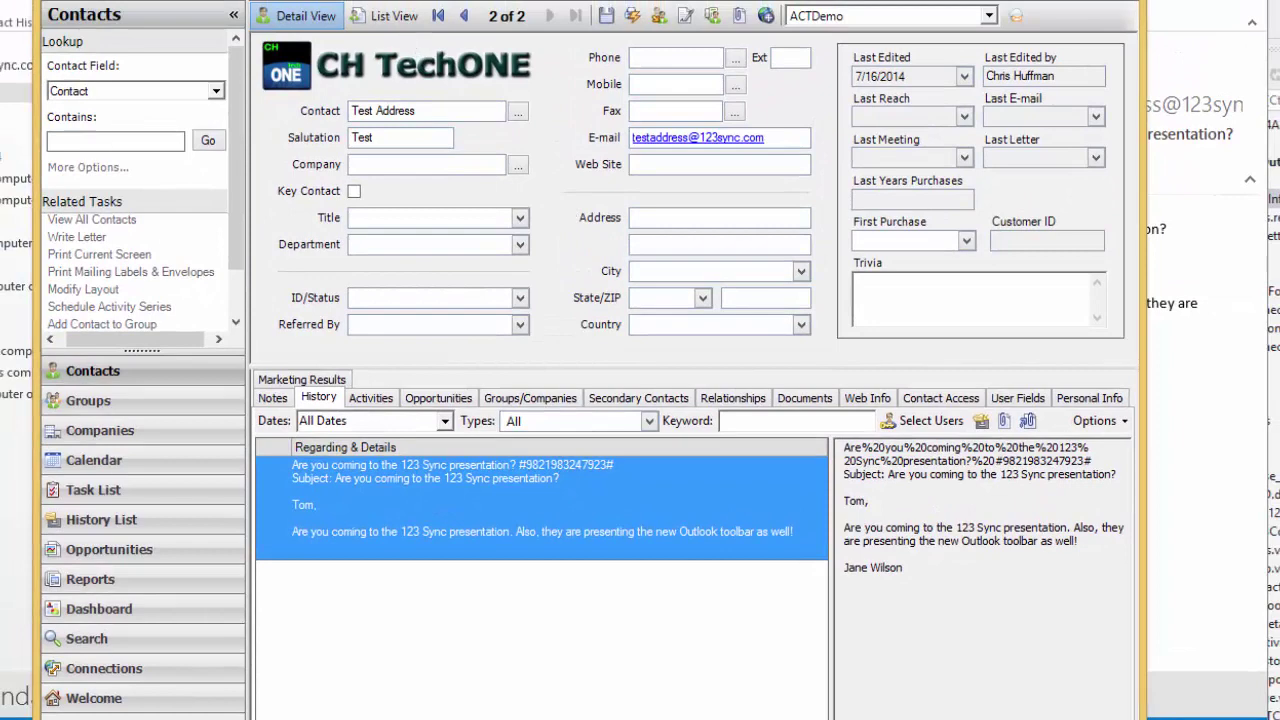
Step: Refresh the Test Address contact's History tab in Act! via View > Refresh
{"action": "left_click", "coordinate": [130, 1]}
{"action": "left_click", "coordinate": [264, 630]}
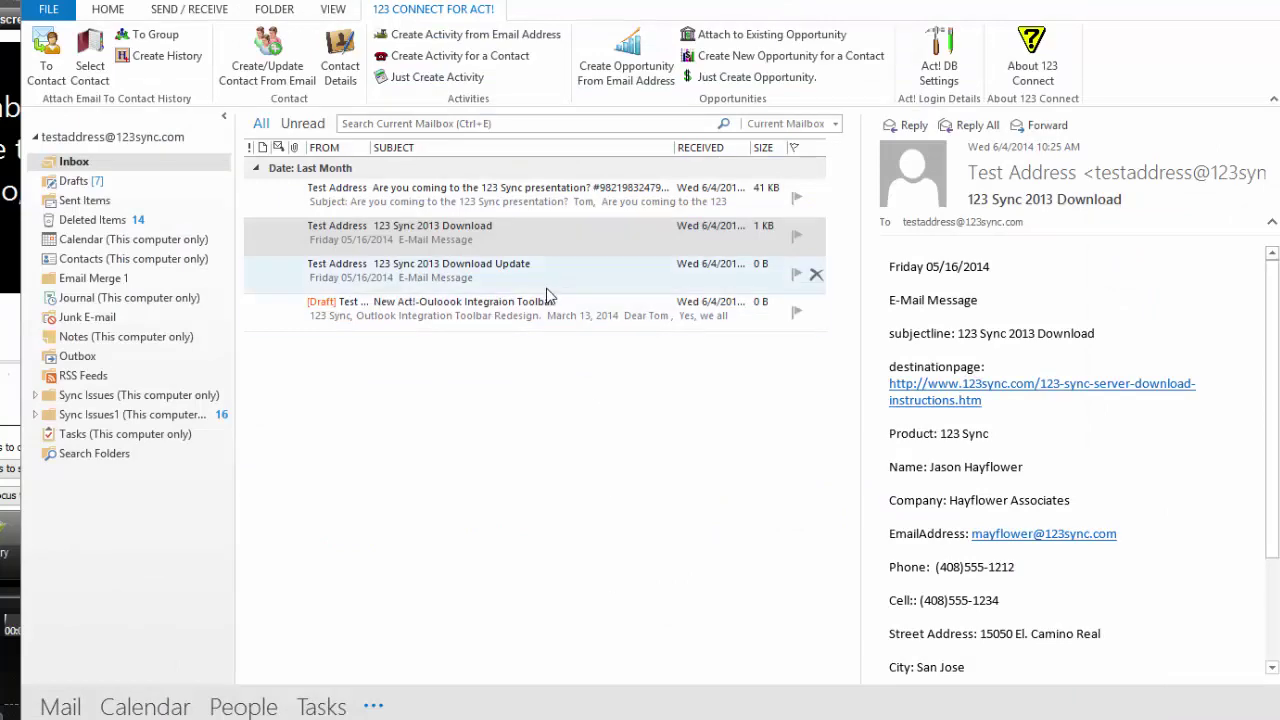
Step: Open the 123 Sync 2013 Download email in its own window and scroll through it
{"action": "double_click", "coordinate": [449, 246]}
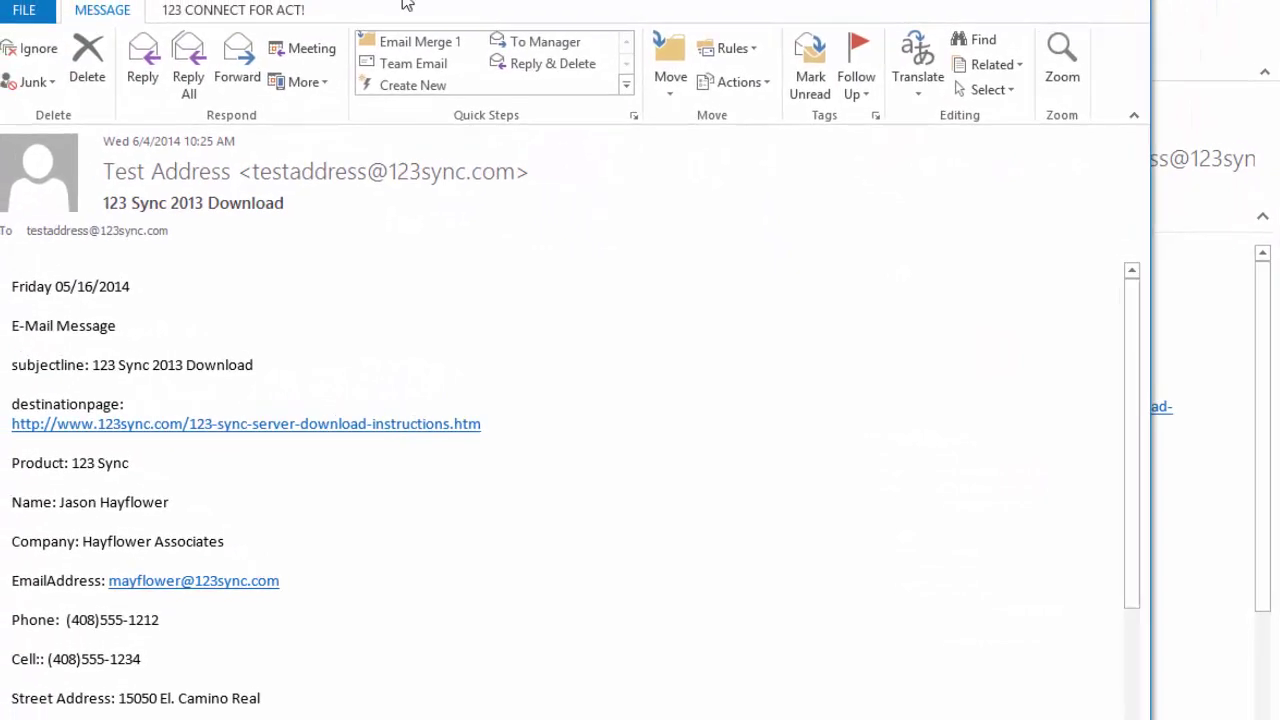
{"action": "left_click_drag", "start_coordinate": [1143, 368], "coordinate": [1157, 509]}
{"action": "scroll", "coordinate": [1158, 445], "scroll_direction": "up", "scroll_amount": 2}
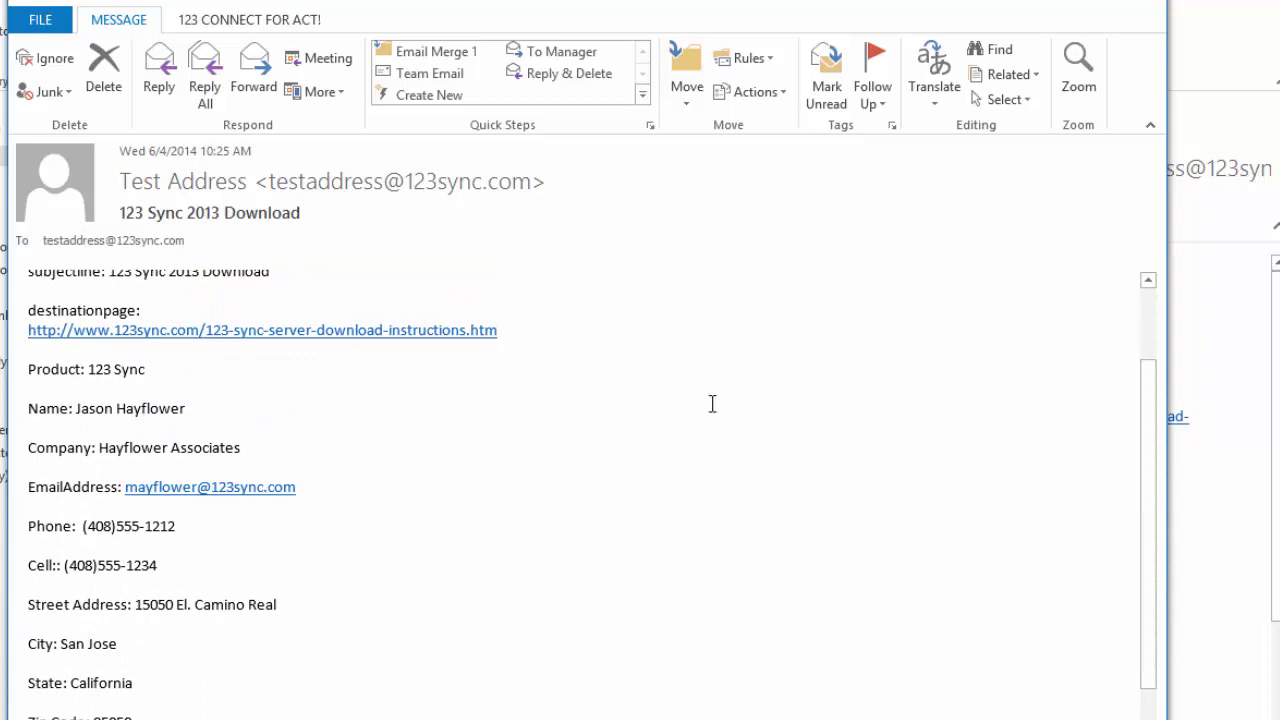
{"action": "left_click_drag", "start_coordinate": [1143, 493], "coordinate": [1154, 586]}
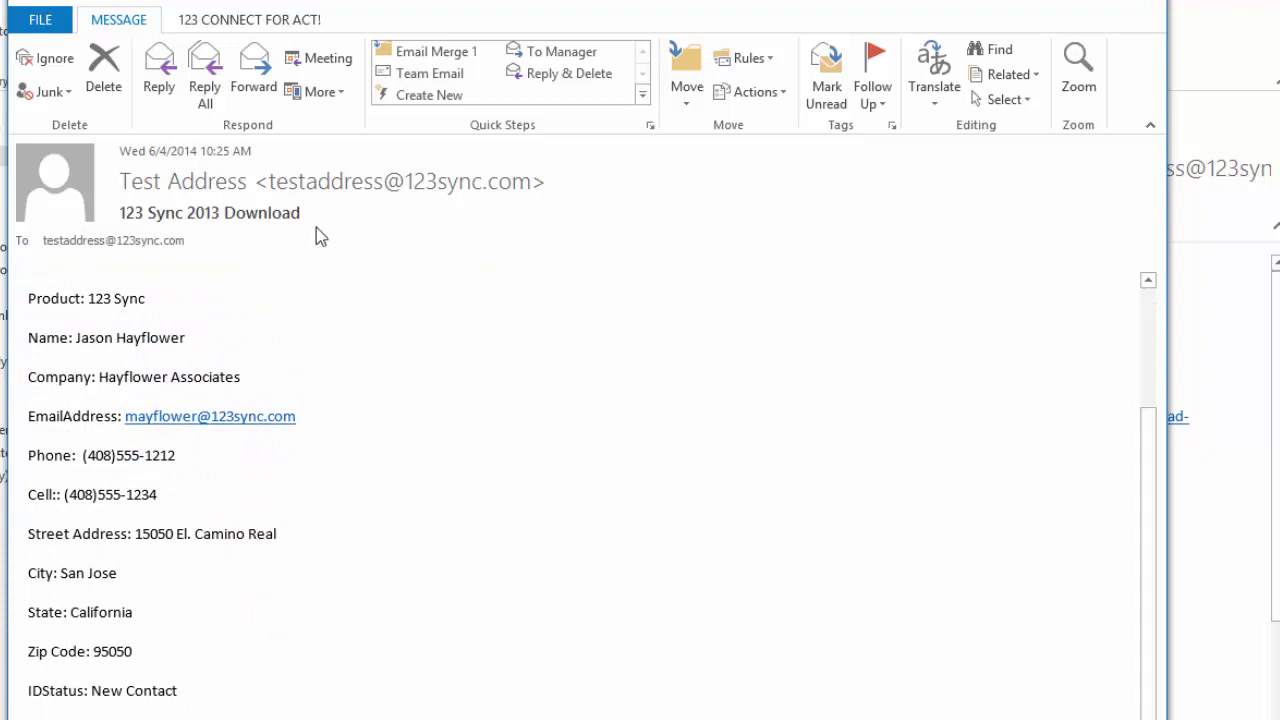
Step: Launch Create/Update Contact From Email for this message and move the form aside
{"action": "left_click", "coordinate": [259, 26]}
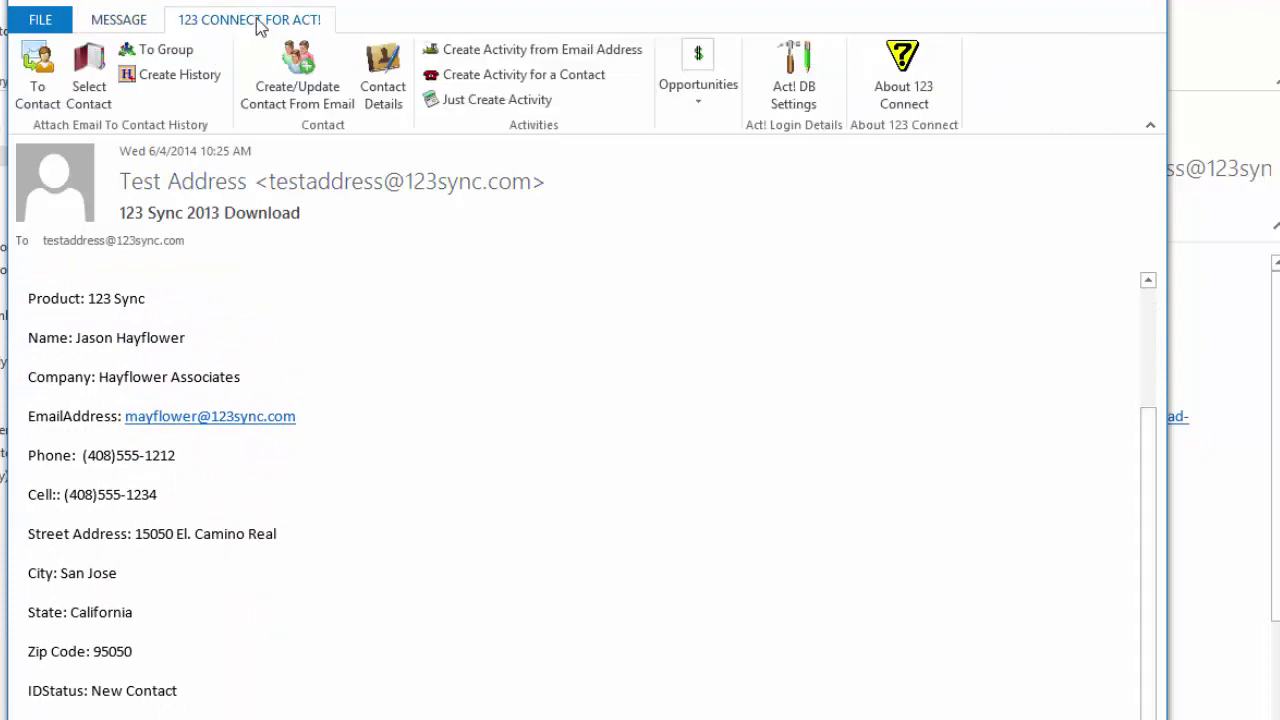
{"action": "left_click", "coordinate": [311, 90]}
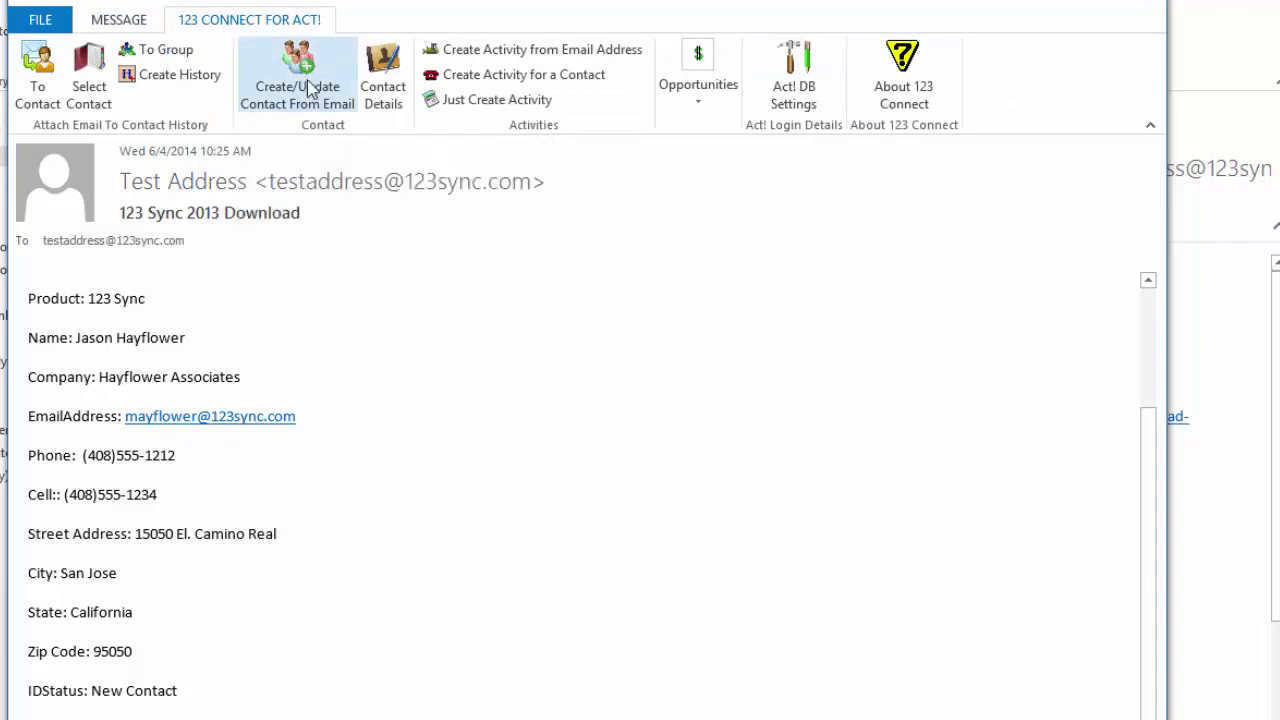
{"action": "left_click_drag", "start_coordinate": [558, 160], "coordinate": [387, 60]}
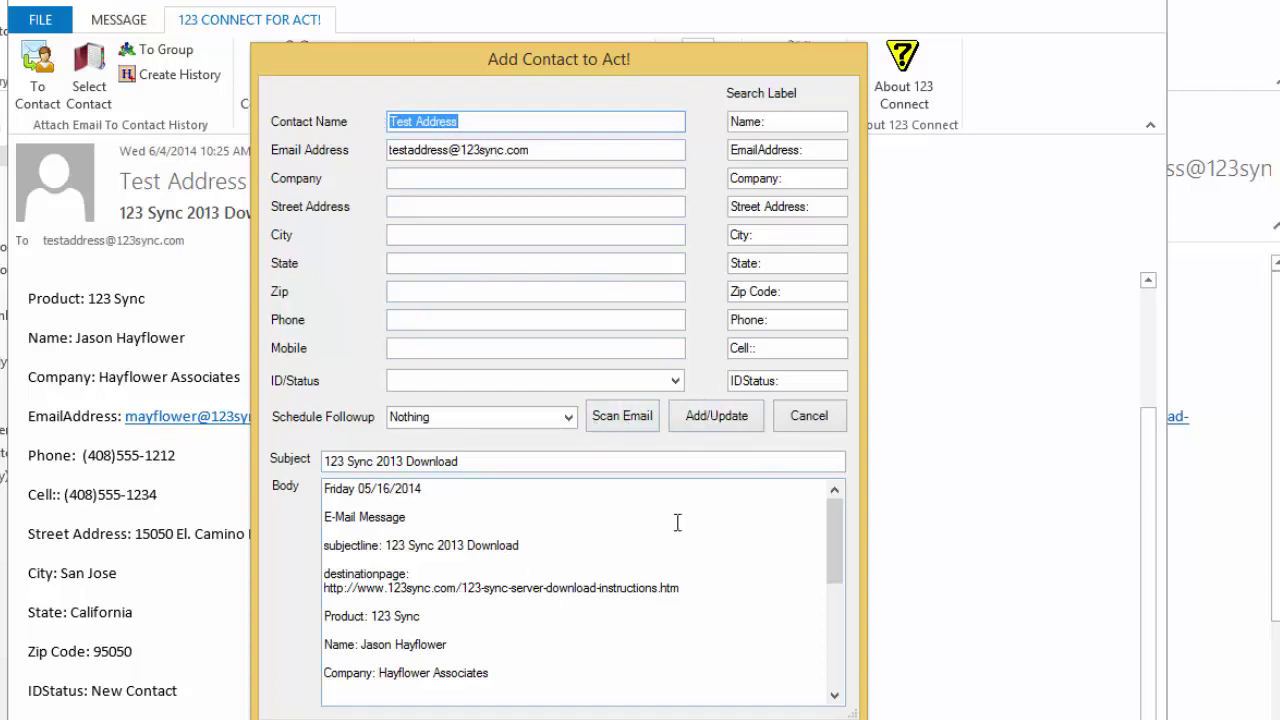
Step: Scan the email body into the contact fields, keep follow-up as Nothing, and add the contact
{"action": "left_click", "coordinate": [628, 424]}
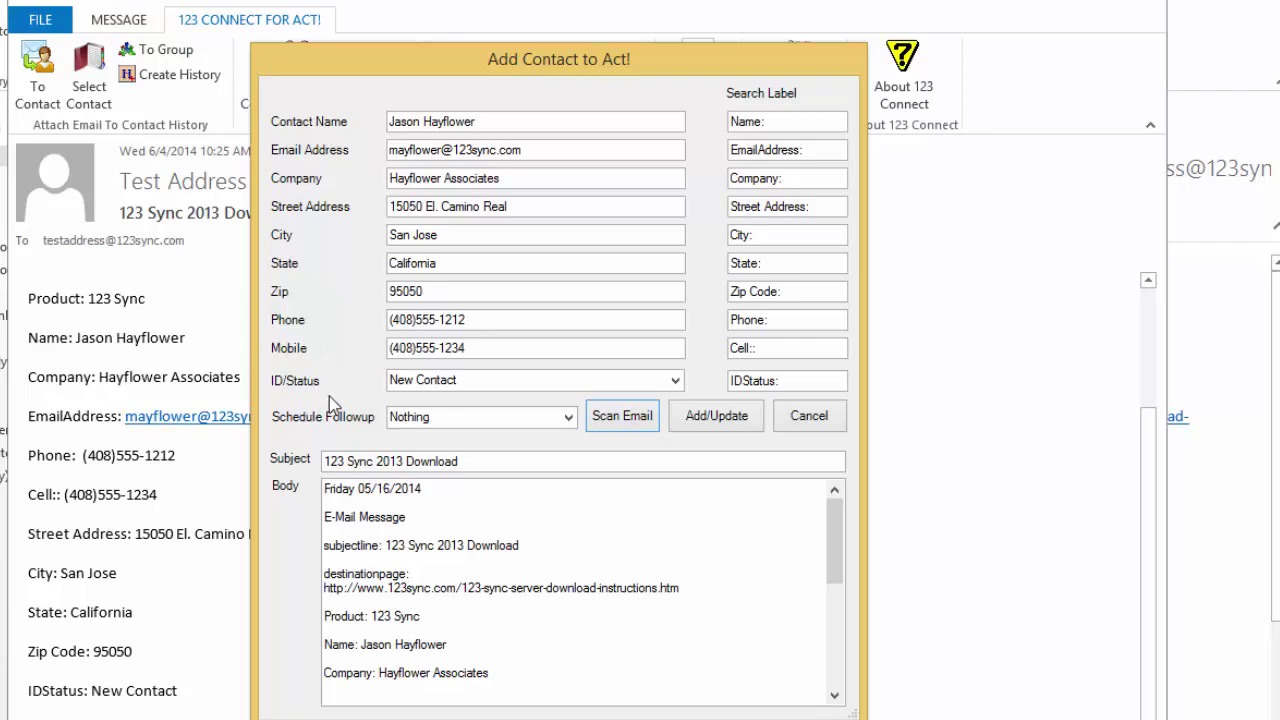
{"action": "left_click", "coordinate": [568, 417]}
{"action": "left_click", "coordinate": [568, 417]}
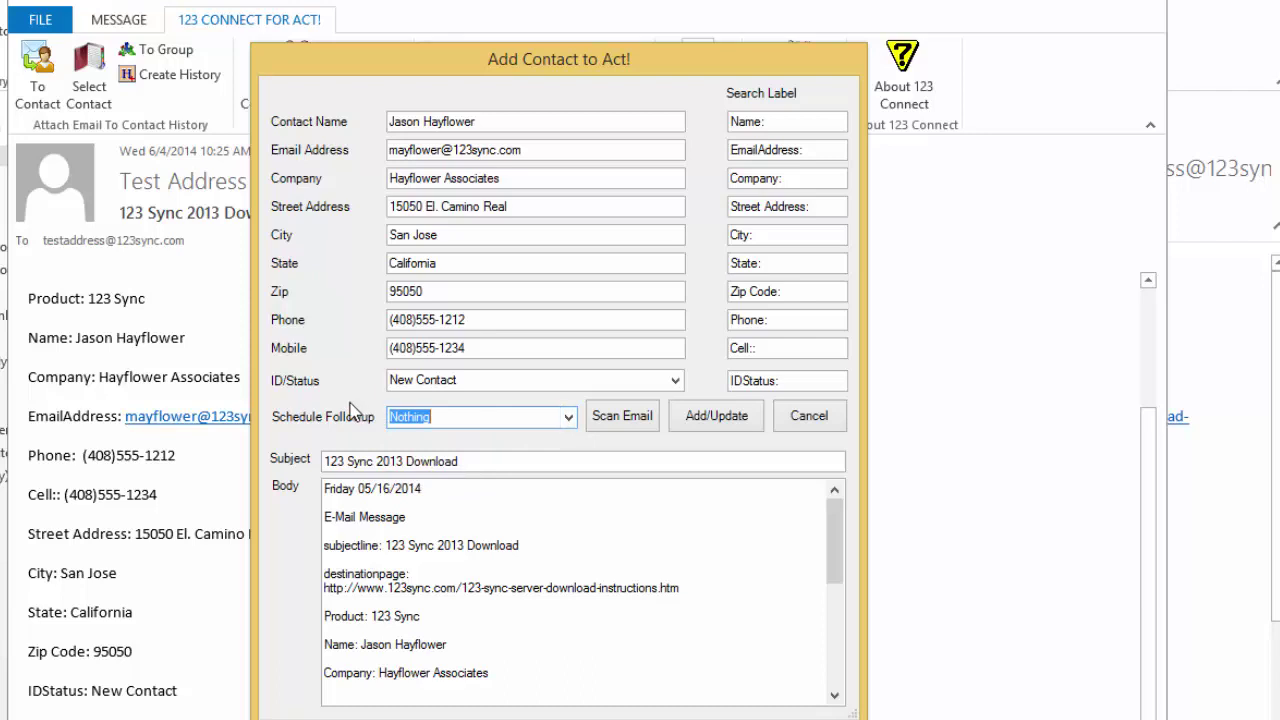
{"action": "left_click", "coordinate": [716, 416]}
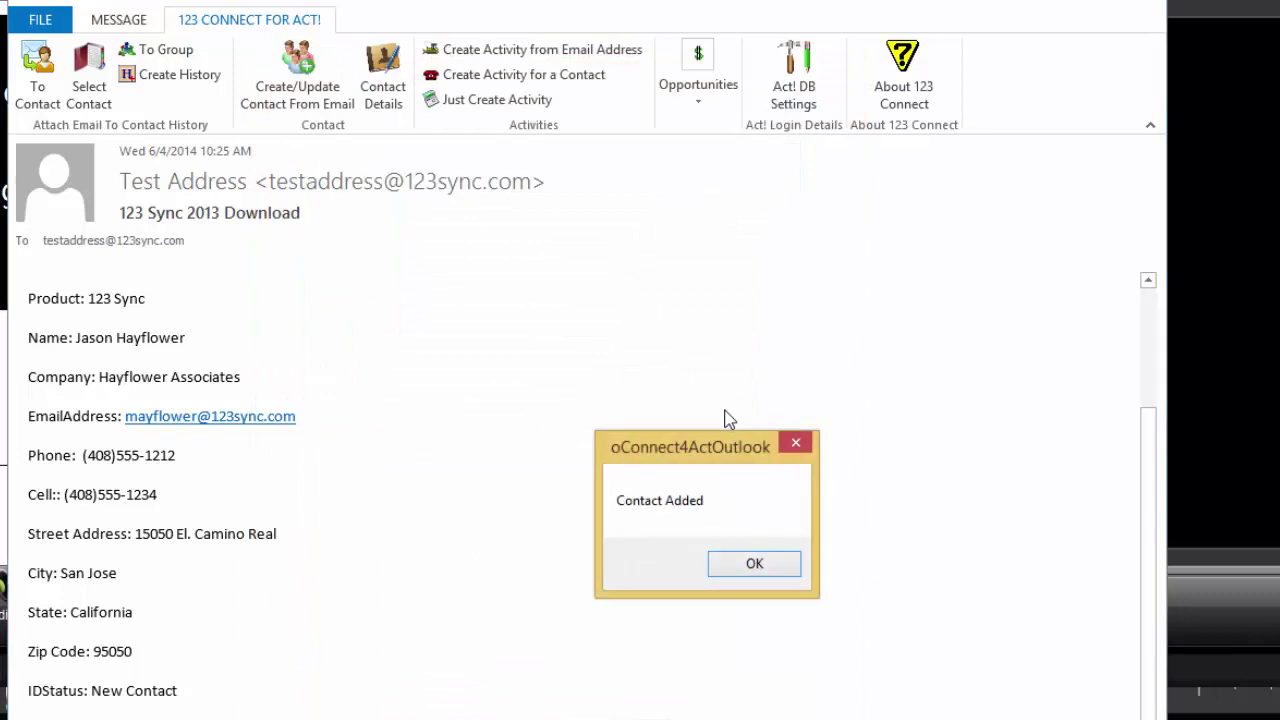
{"action": "left_click", "coordinate": [745, 565]}
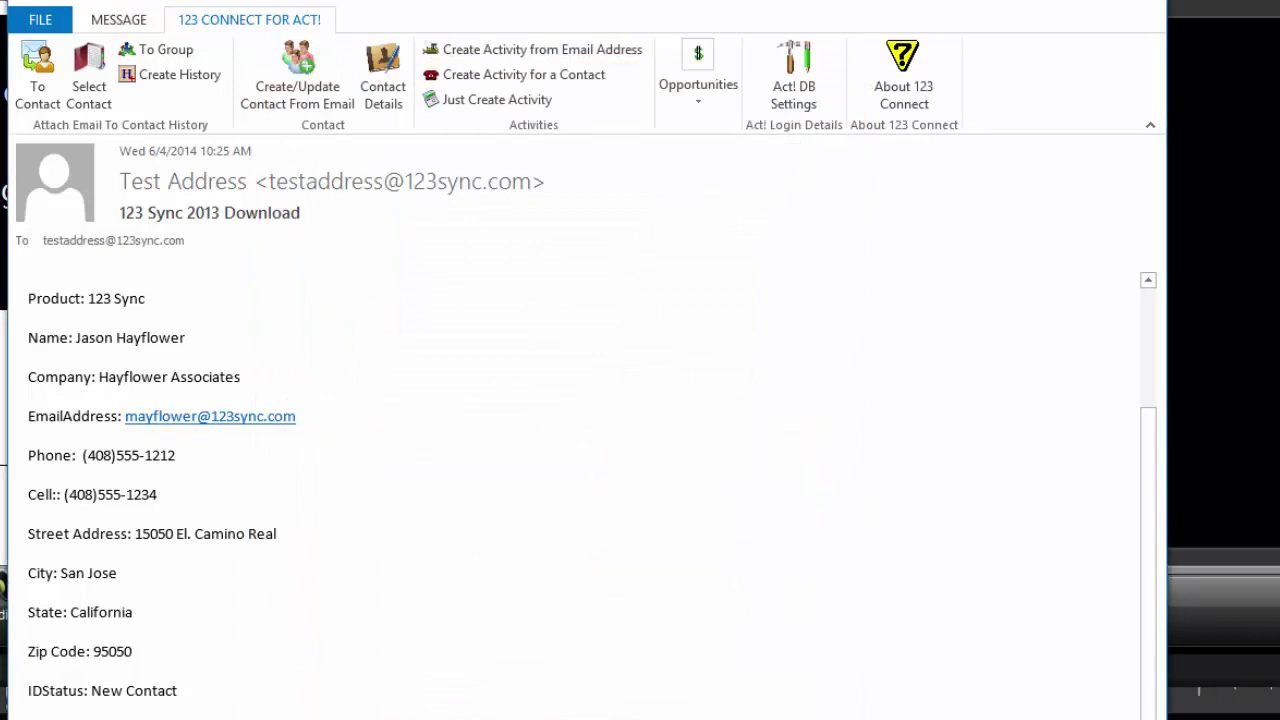
Step: In Act!, look up contacts whose name contains 'hayf'
{"action": "key", "text": "alt+Tab"}
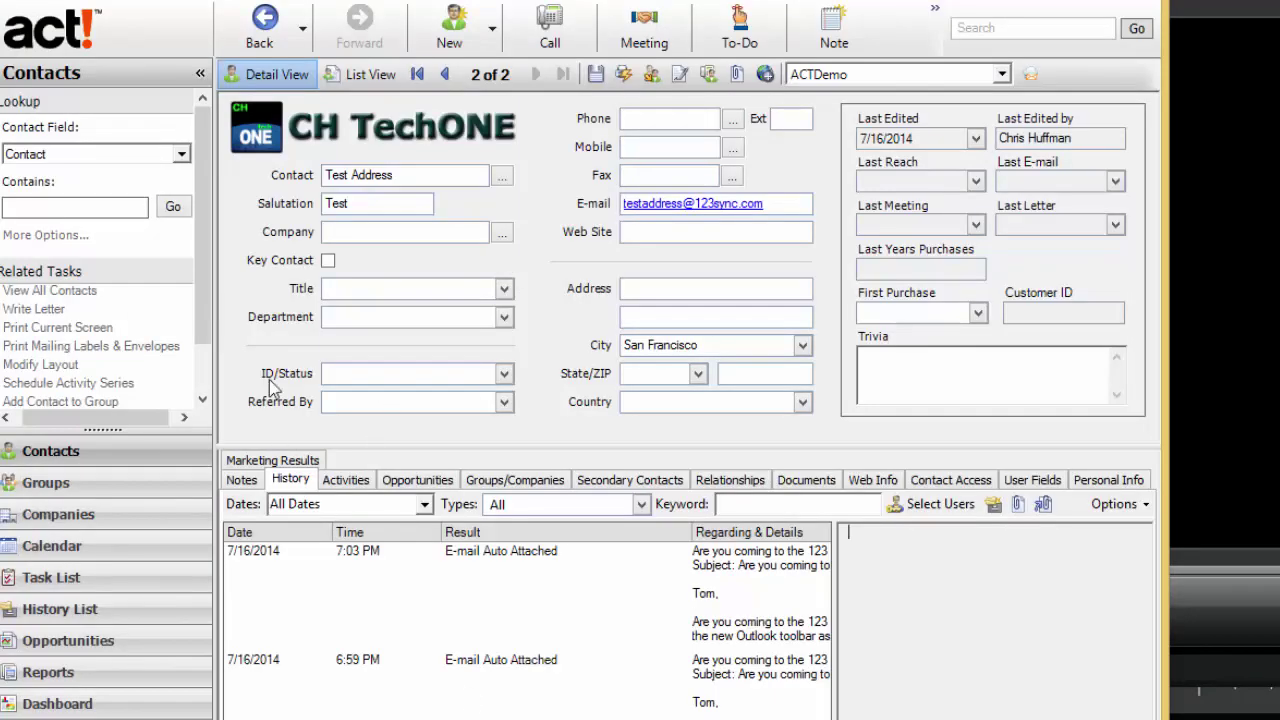
{"action": "left_click", "coordinate": [116, 207]}
{"action": "type", "text": "hayf"}
{"action": "left_click", "coordinate": [173, 207]}
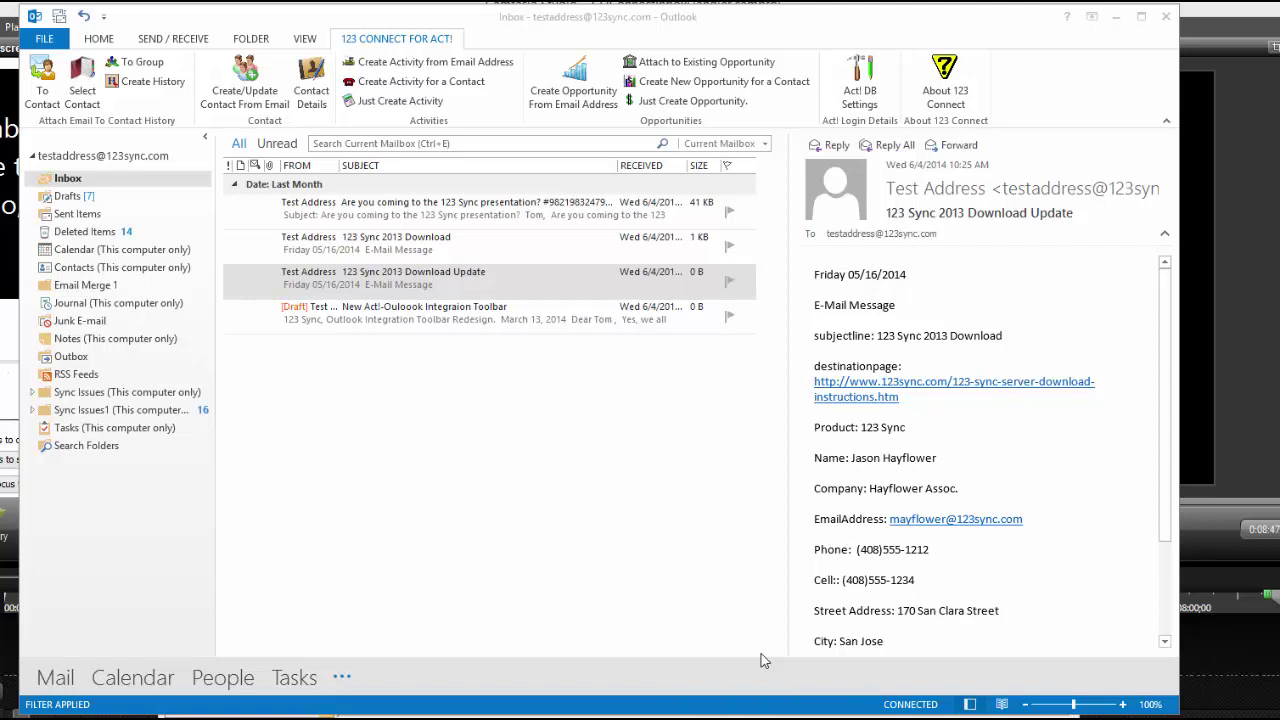
Step: Open the 123 Sync 2013 Download Update email in its own window
{"action": "left_click", "coordinate": [487, 292]}
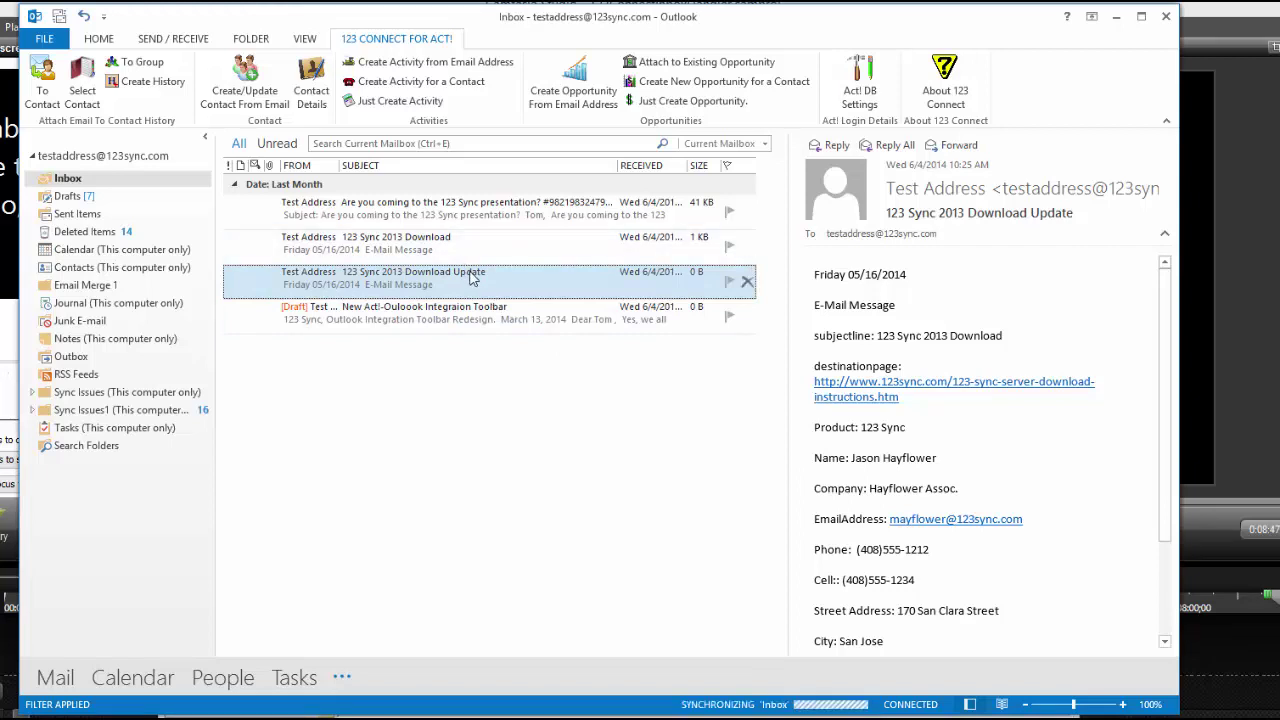
{"action": "key", "text": "Up"}
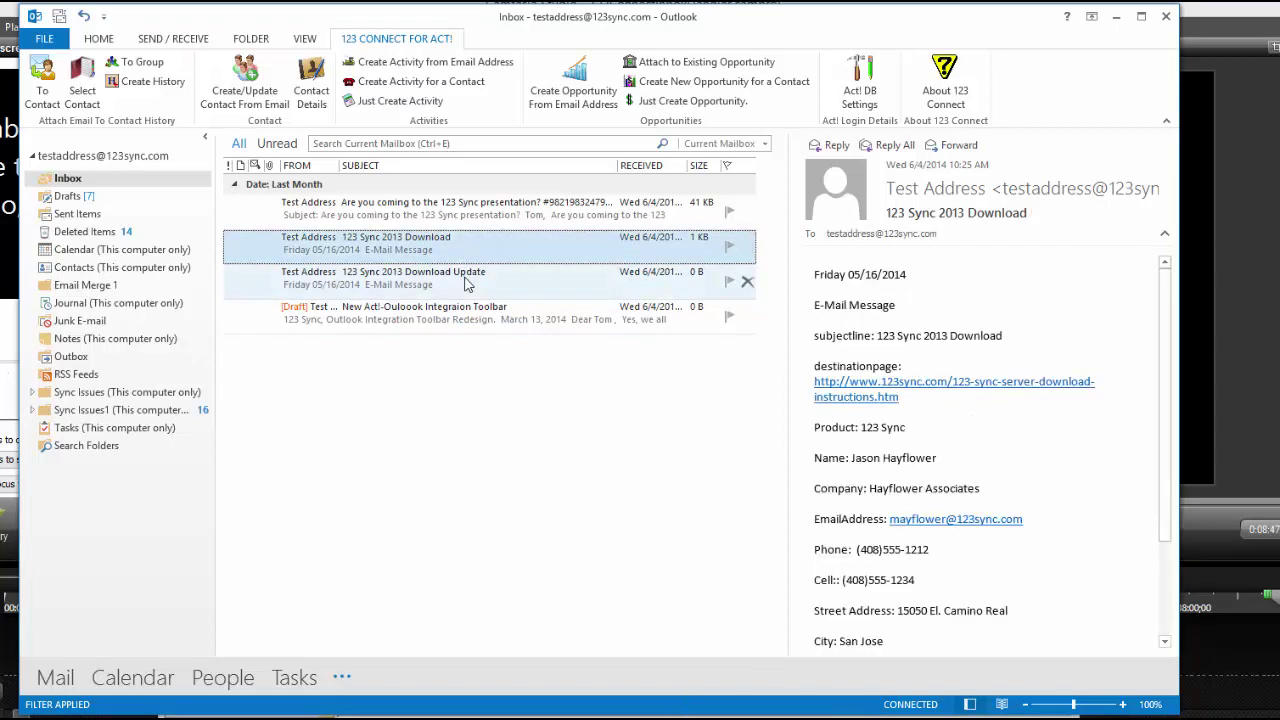
{"action": "left_click", "coordinate": [465, 283]}
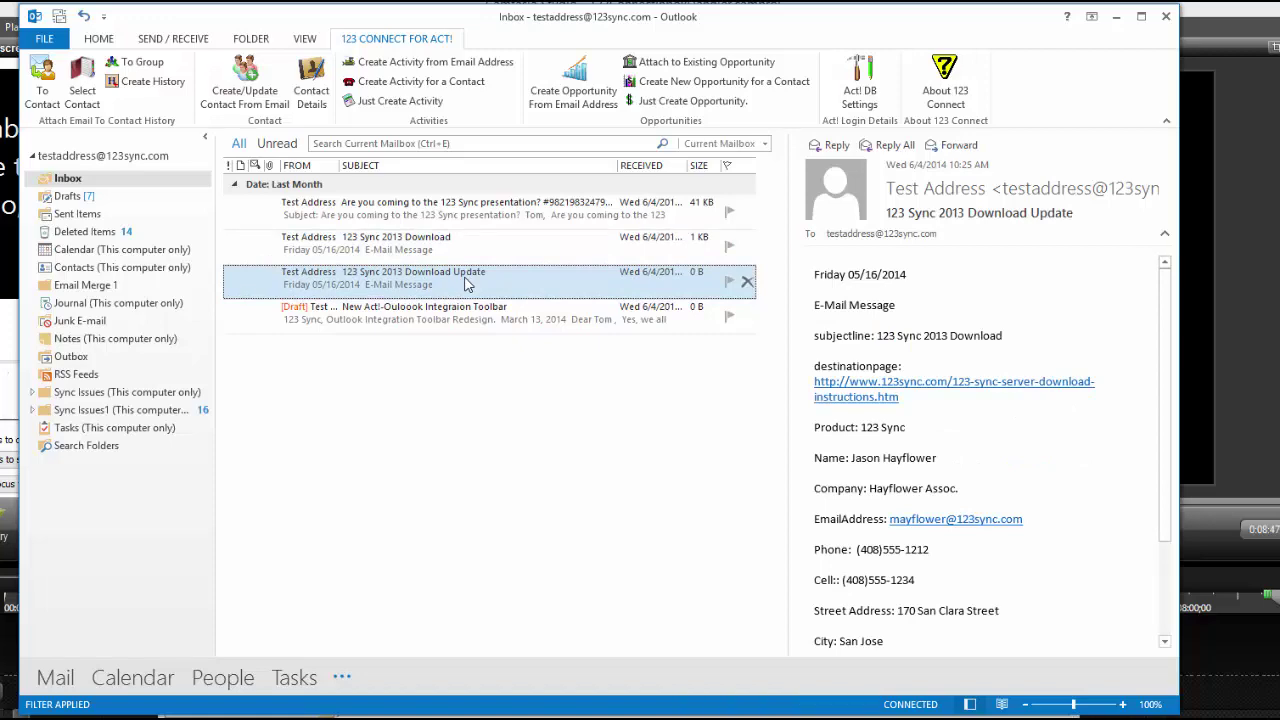
{"action": "double_click", "coordinate": [465, 283]}
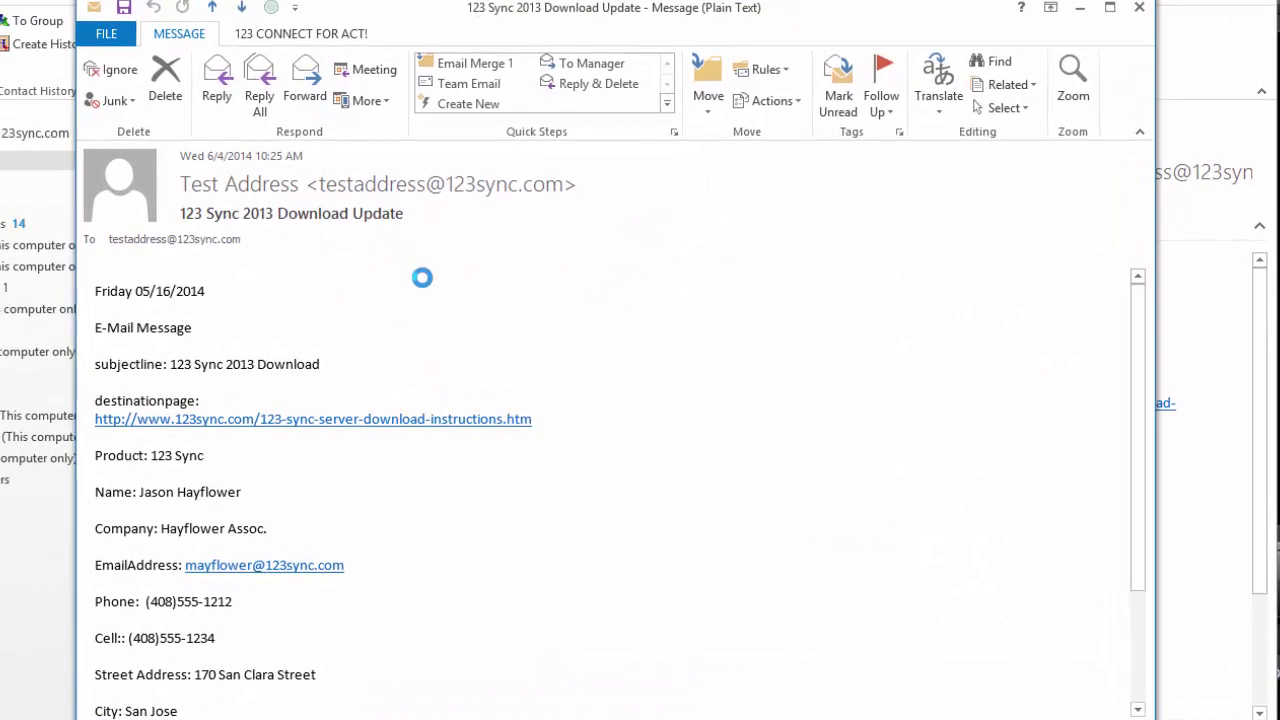
Step: Scan this email into the Add Contact to Act! form and submit it with Add/Update
{"action": "left_click", "coordinate": [331, 34]}
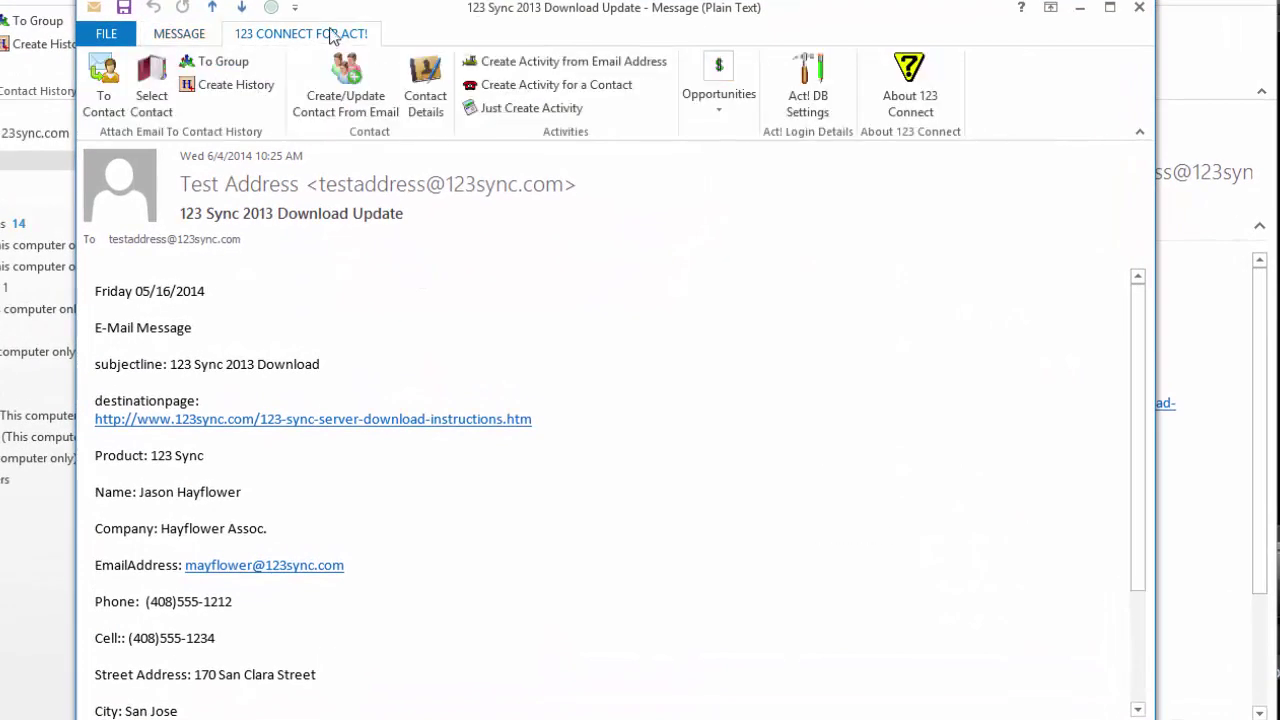
{"action": "left_click", "coordinate": [377, 104]}
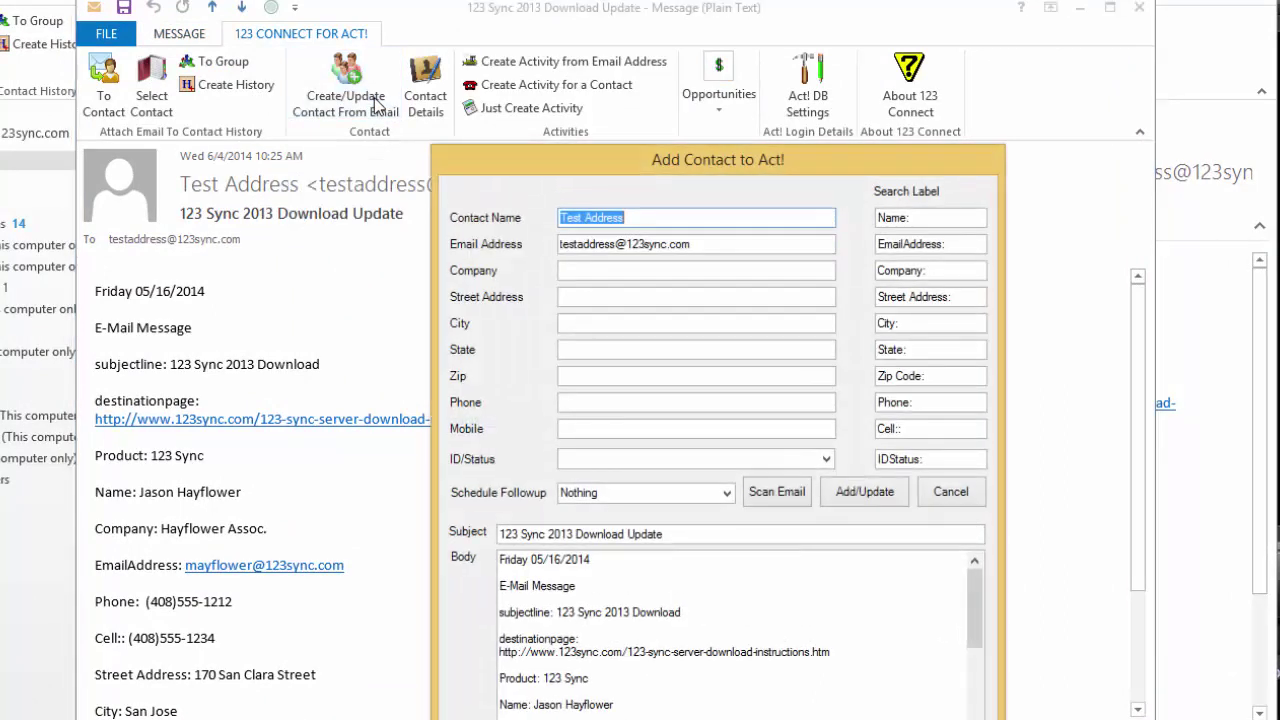
{"action": "left_click", "coordinate": [779, 497]}
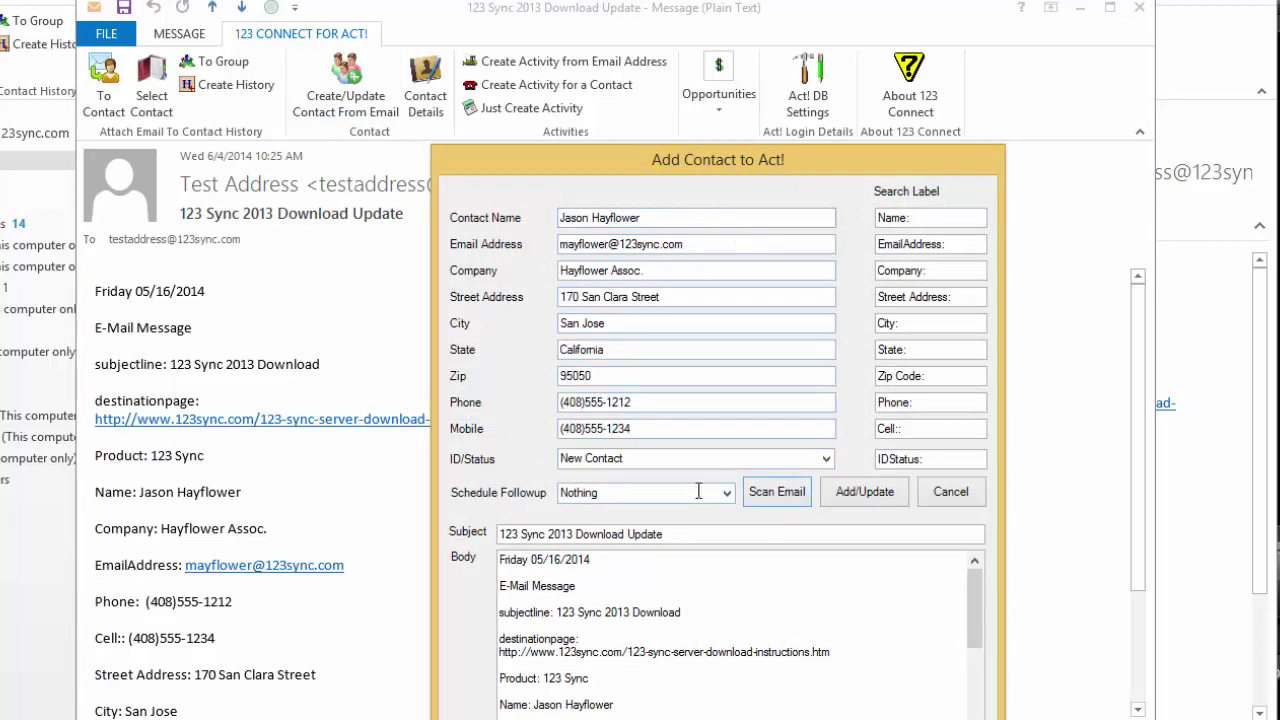
{"action": "left_click", "coordinate": [866, 494]}
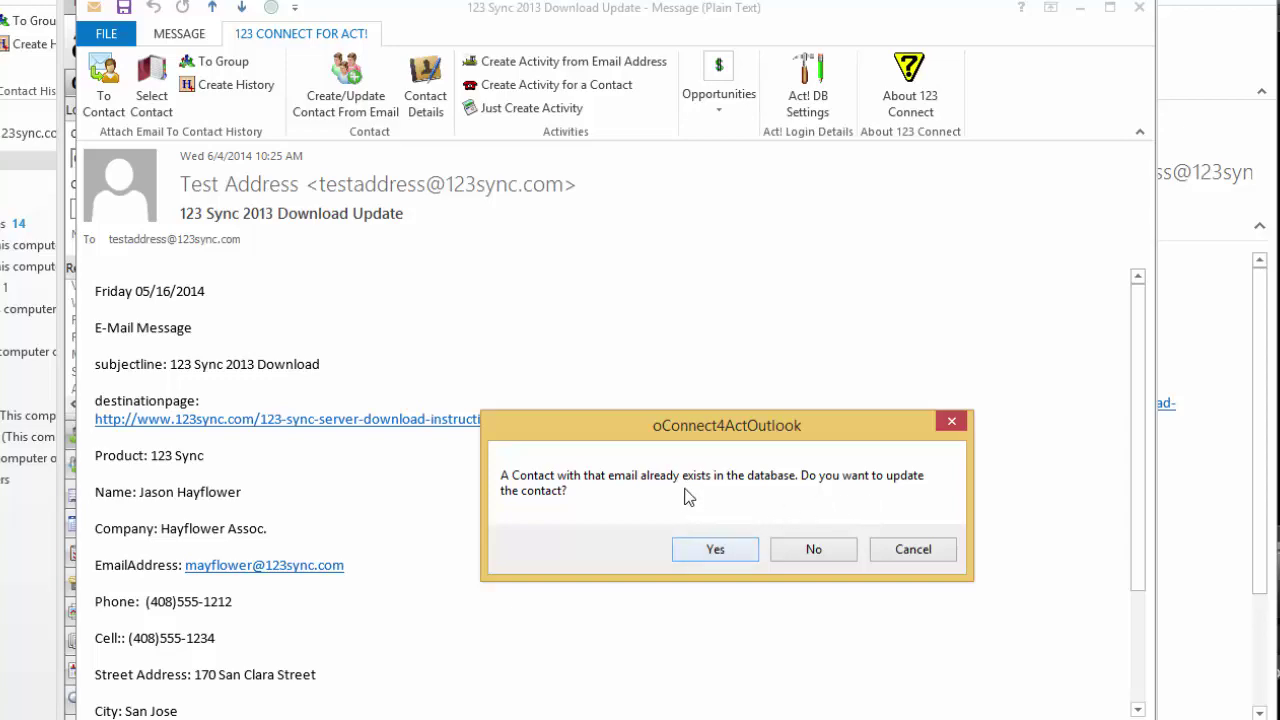
{"action": "left_click", "coordinate": [736, 556]}
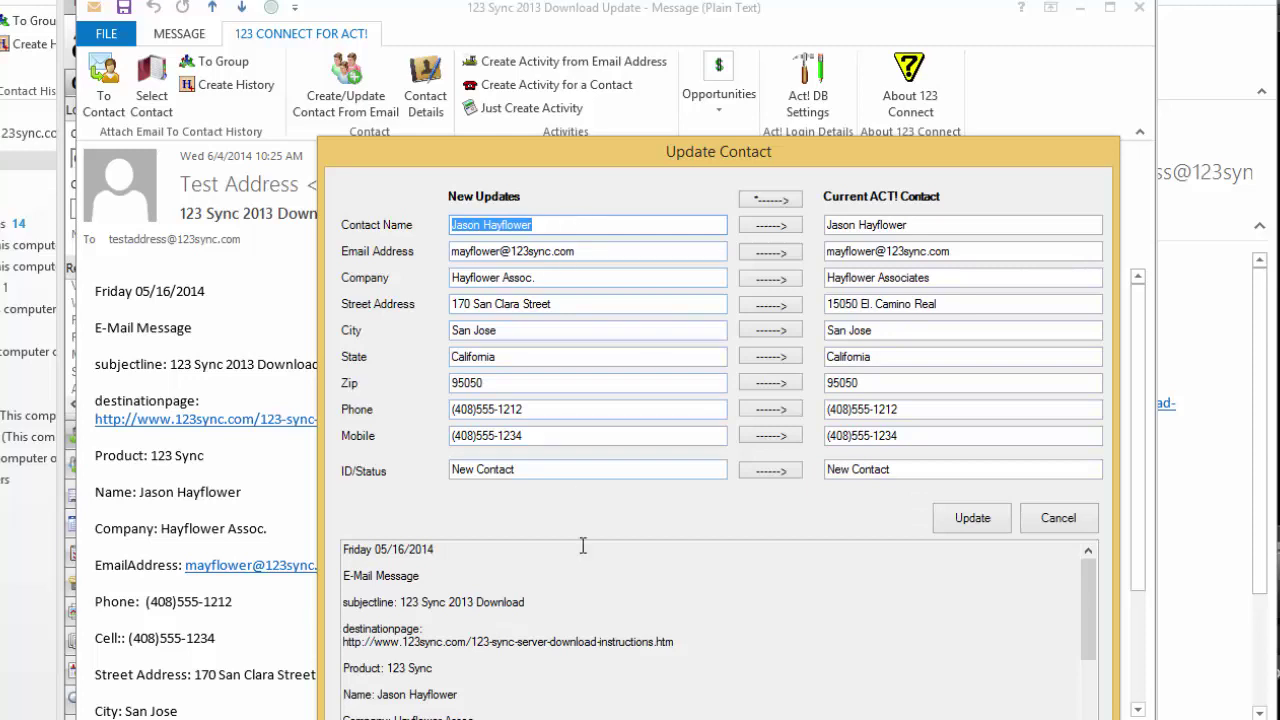
{"action": "left_click", "coordinate": [766, 280]}
{"action": "left_click", "coordinate": [770, 305]}
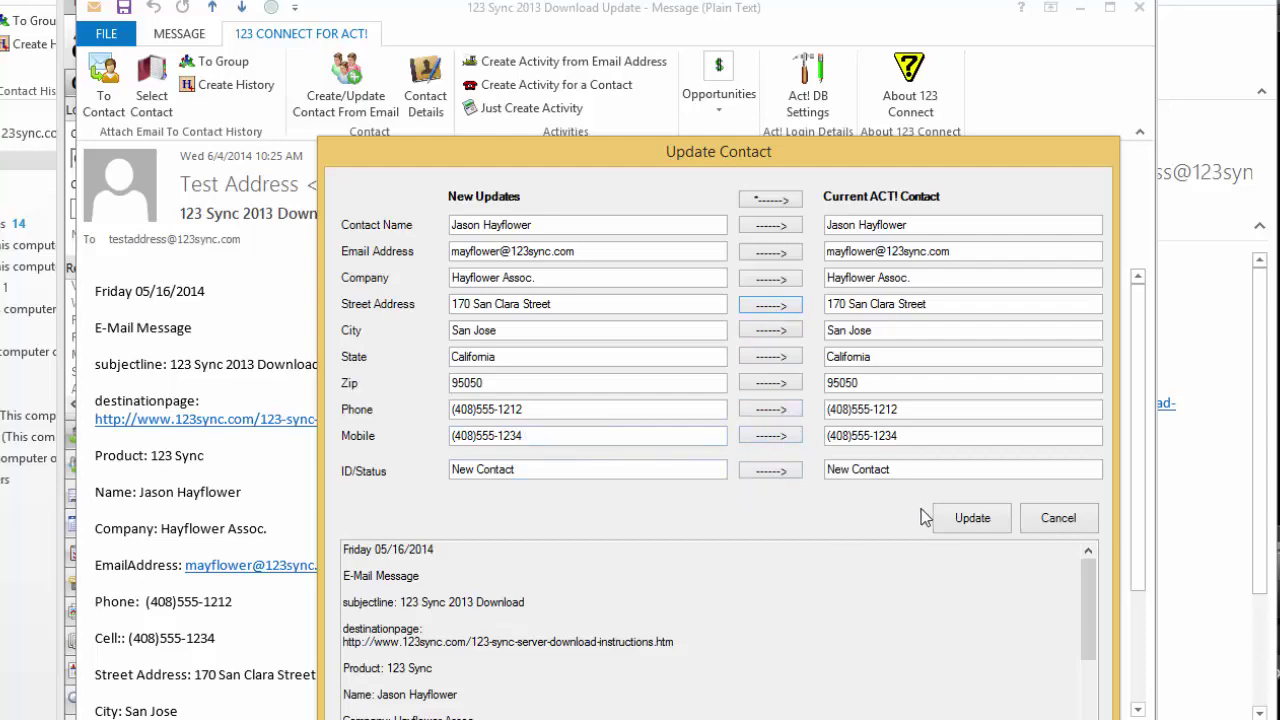
{"action": "left_click", "coordinate": [960, 522]}
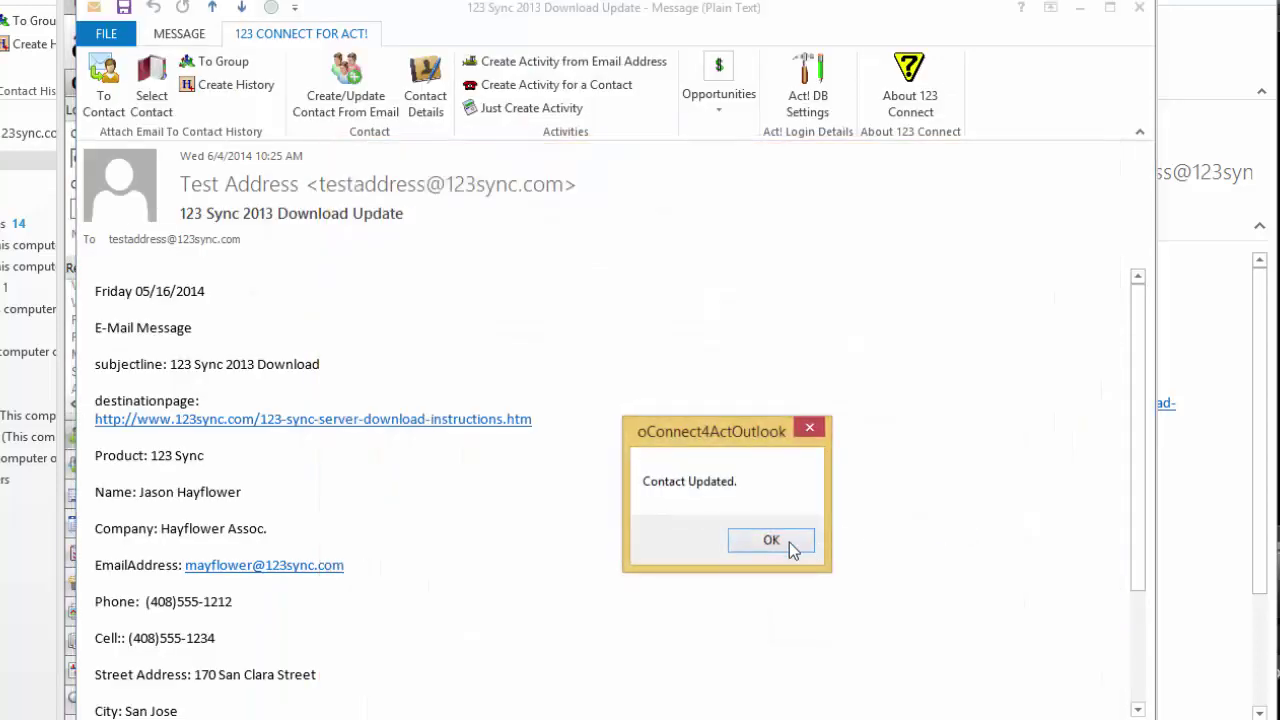
{"action": "left_click", "coordinate": [788, 546]}
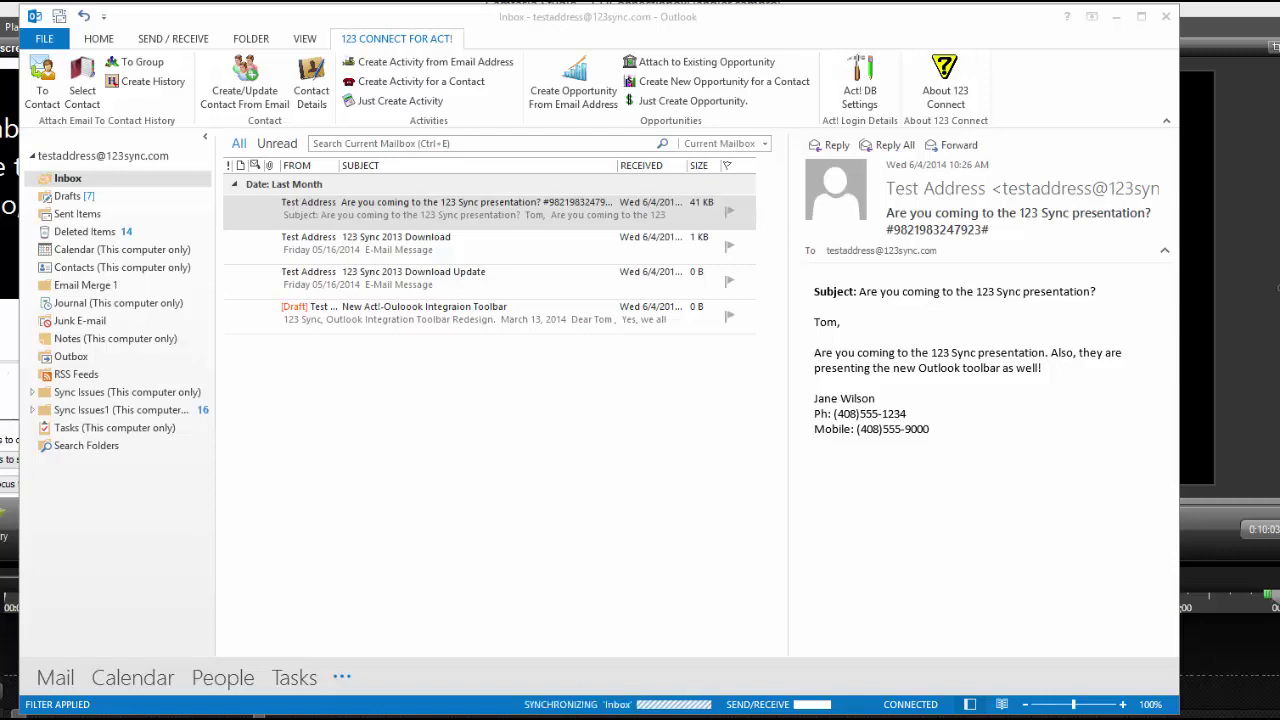
Step: Open the 123 Sync presentation email and bring up the Add Contact to Act! form
{"action": "double_click", "coordinate": [474, 212]}
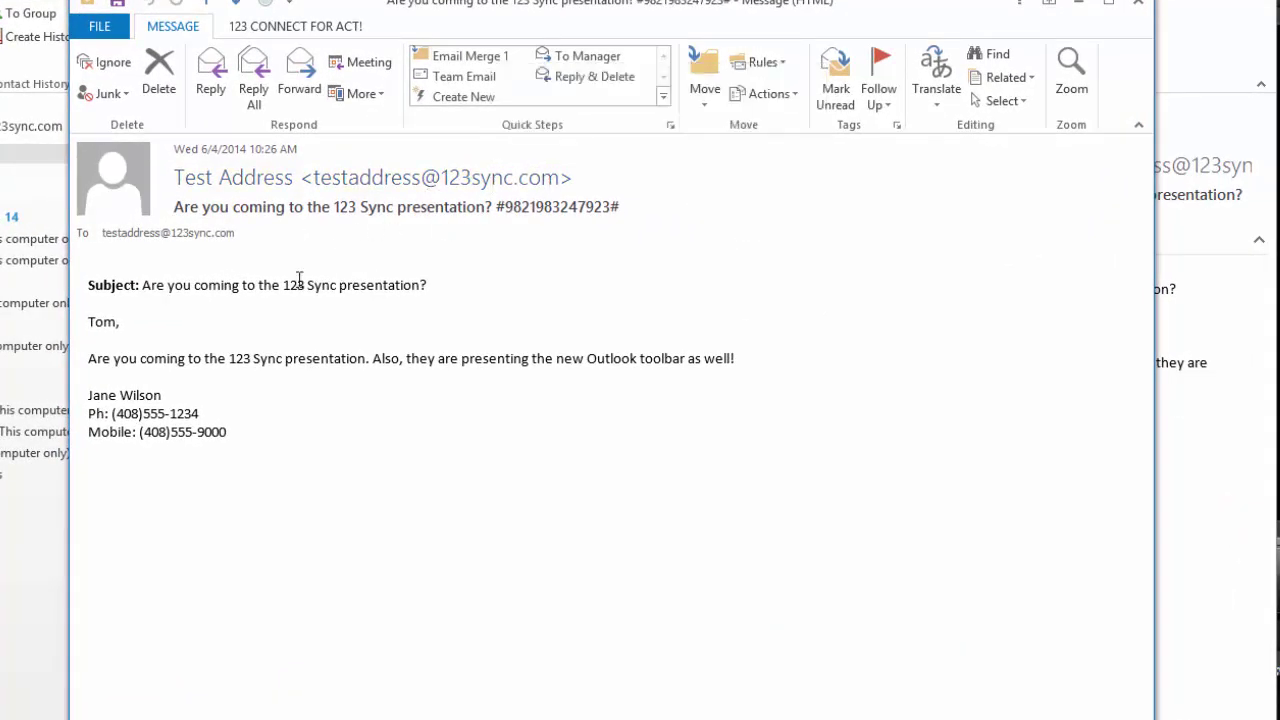
{"action": "left_click_drag", "start_coordinate": [200, 413], "coordinate": [114, 413]}
{"action": "left_click", "coordinate": [216, 437]}
{"action": "left_click", "coordinate": [279, 30]}
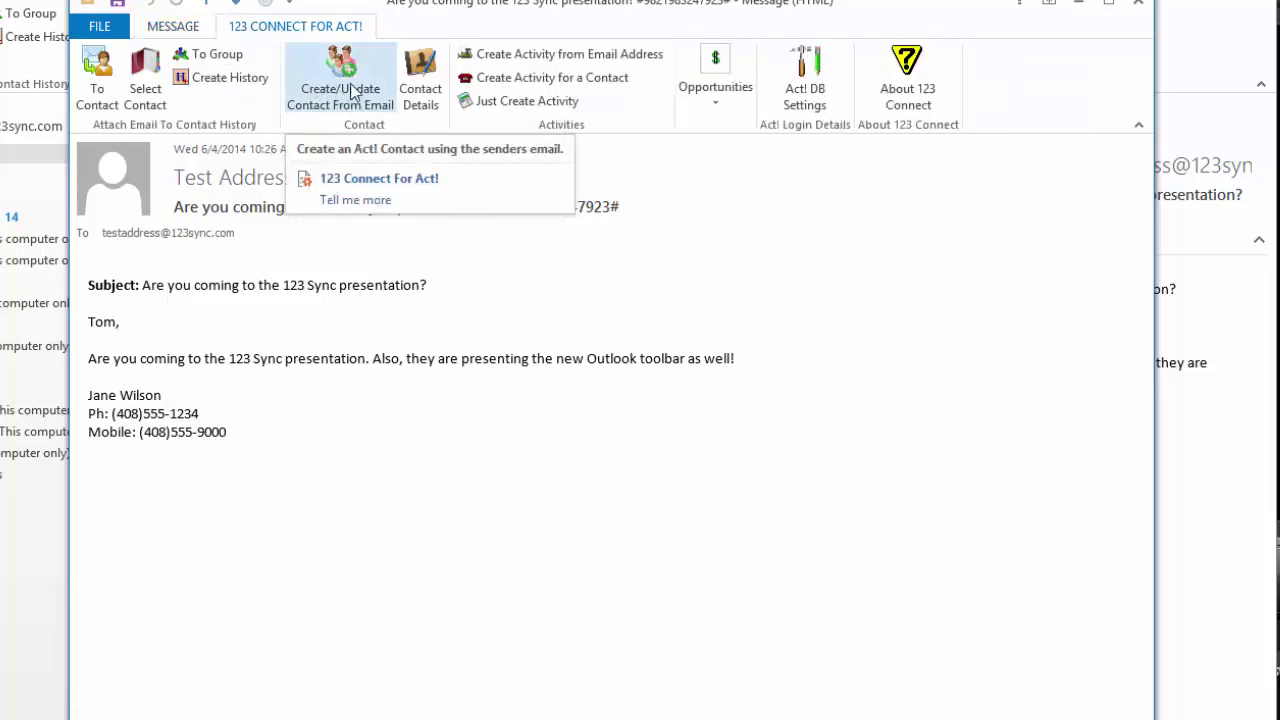
{"action": "left_click", "coordinate": [351, 92]}
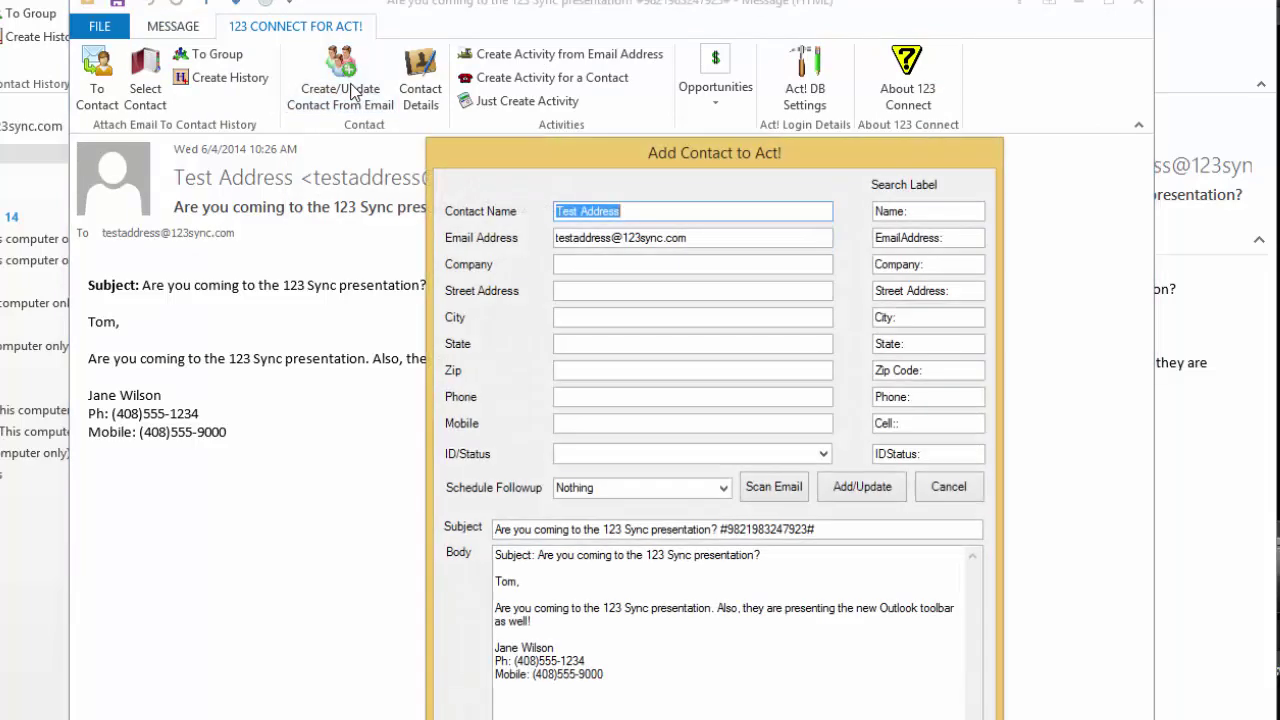
{"action": "left_click_drag", "start_coordinate": [620, 156], "coordinate": [468, 0]}
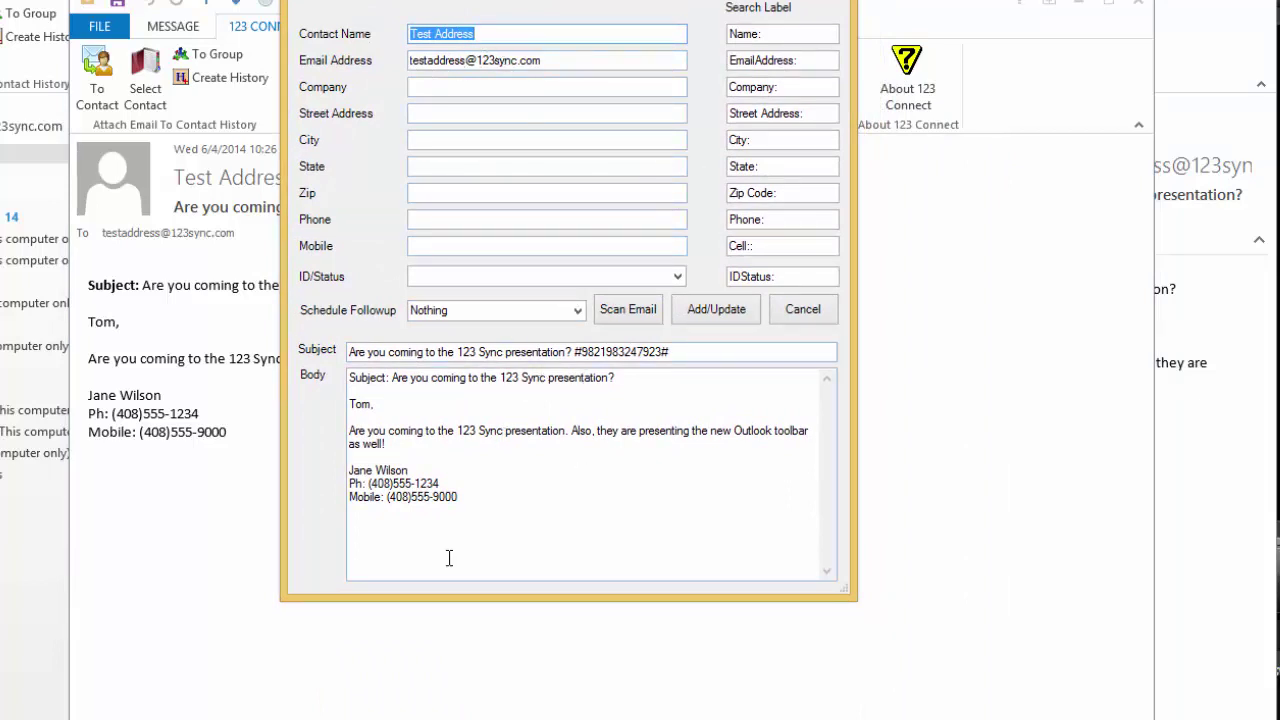
{"action": "left_click_drag", "start_coordinate": [443, 483], "coordinate": [371, 484]}
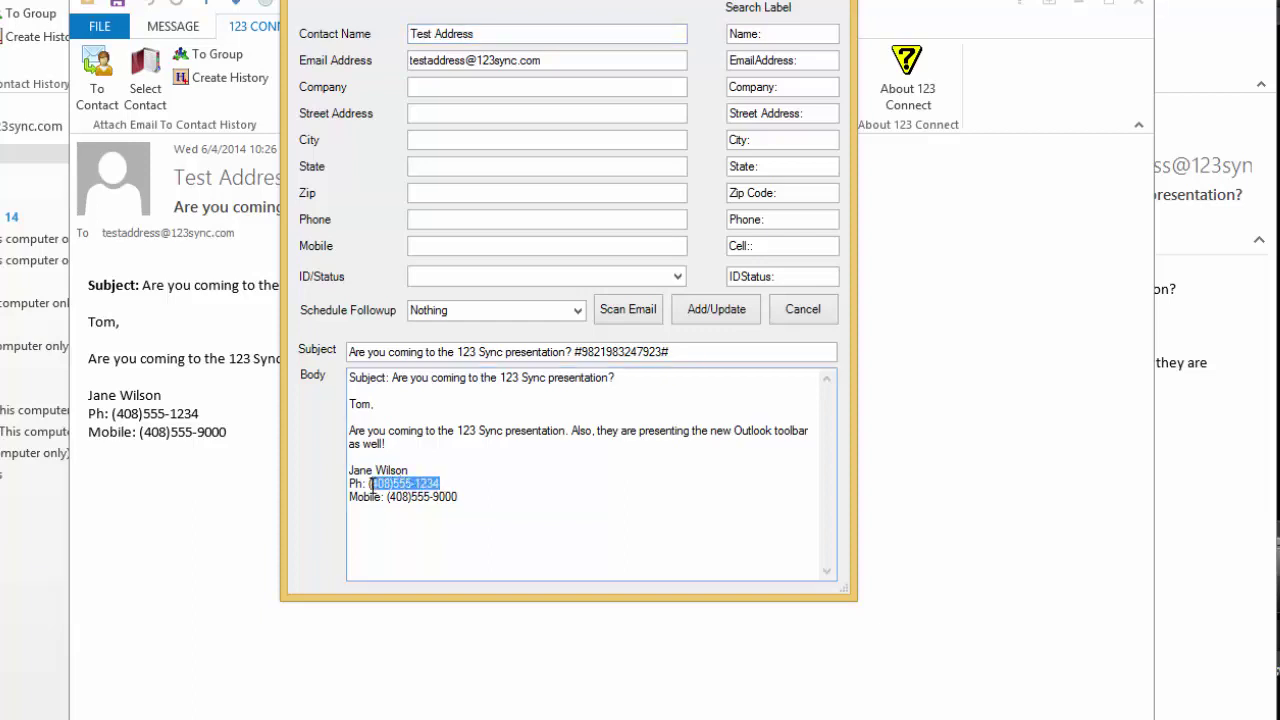
{"action": "right_click", "coordinate": [381, 484]}
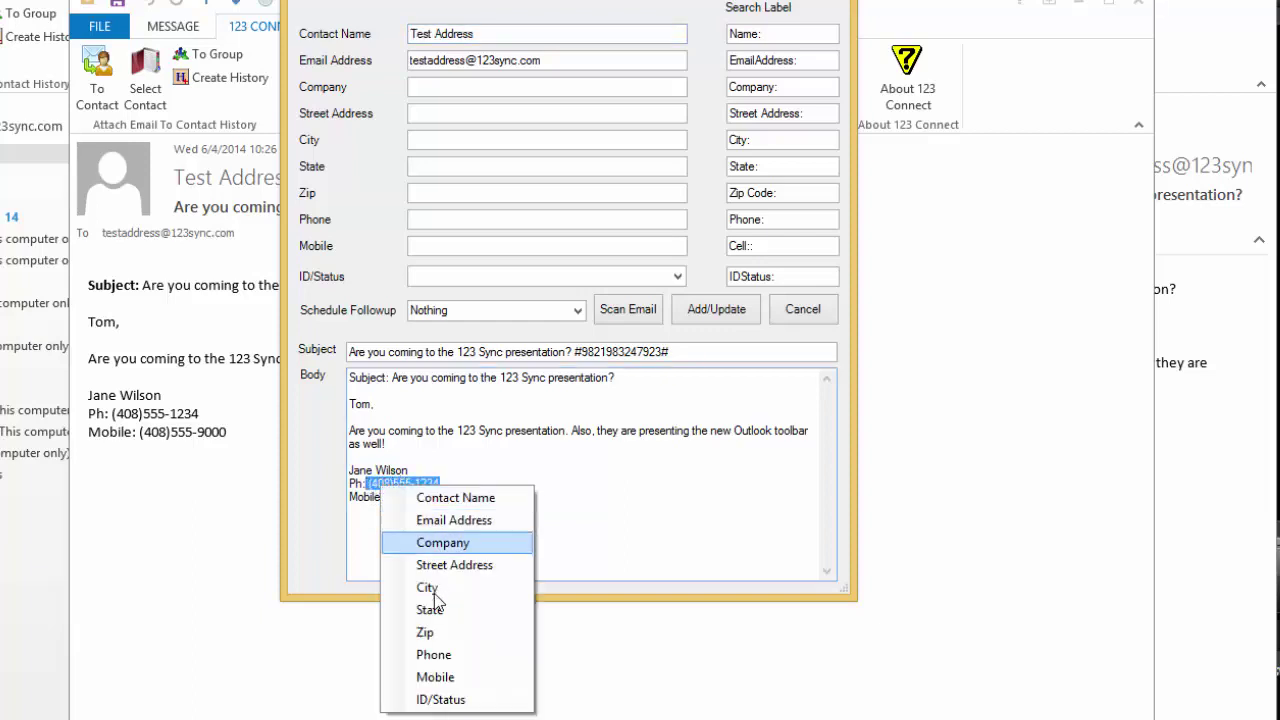
{"action": "left_click", "coordinate": [433, 656]}
{"action": "left_click_drag", "start_coordinate": [460, 497], "coordinate": [390, 502]}
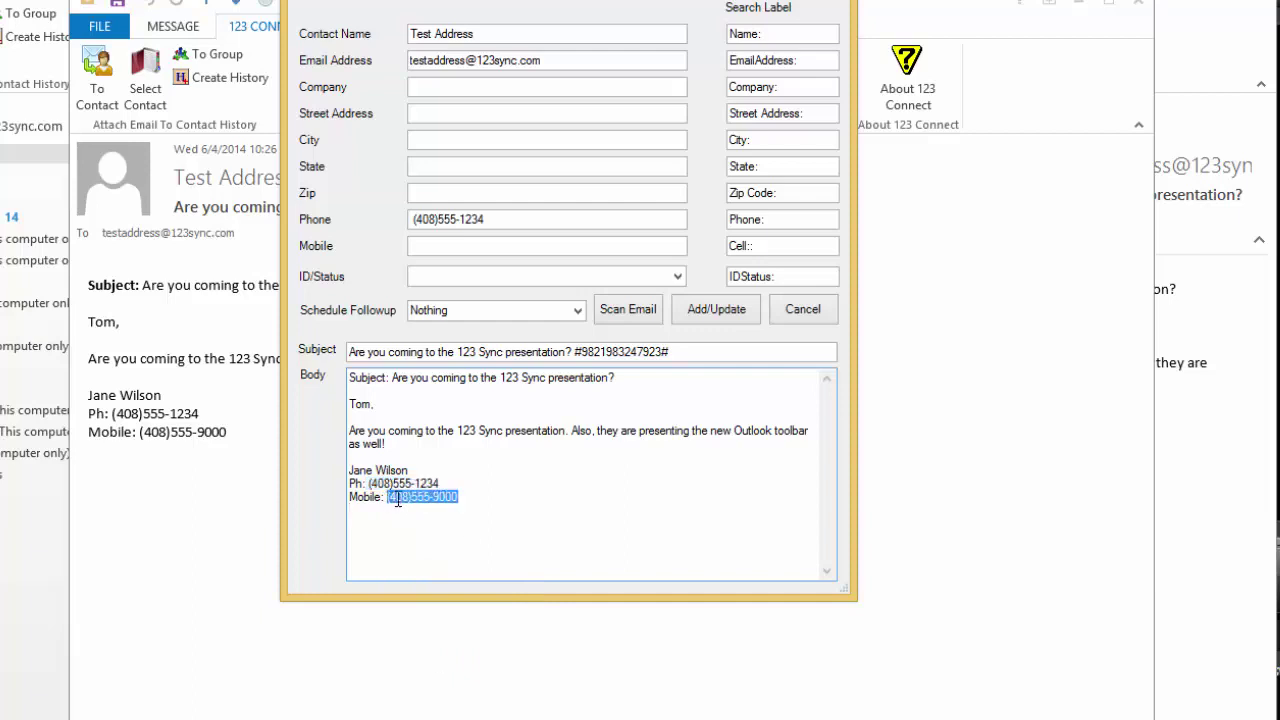
{"action": "right_click", "coordinate": [397, 502]}
{"action": "left_click", "coordinate": [448, 689]}
Step: Copy both new numbers into the existing Test Address contact and confirm the update
{"action": "left_click", "coordinate": [728, 312]}
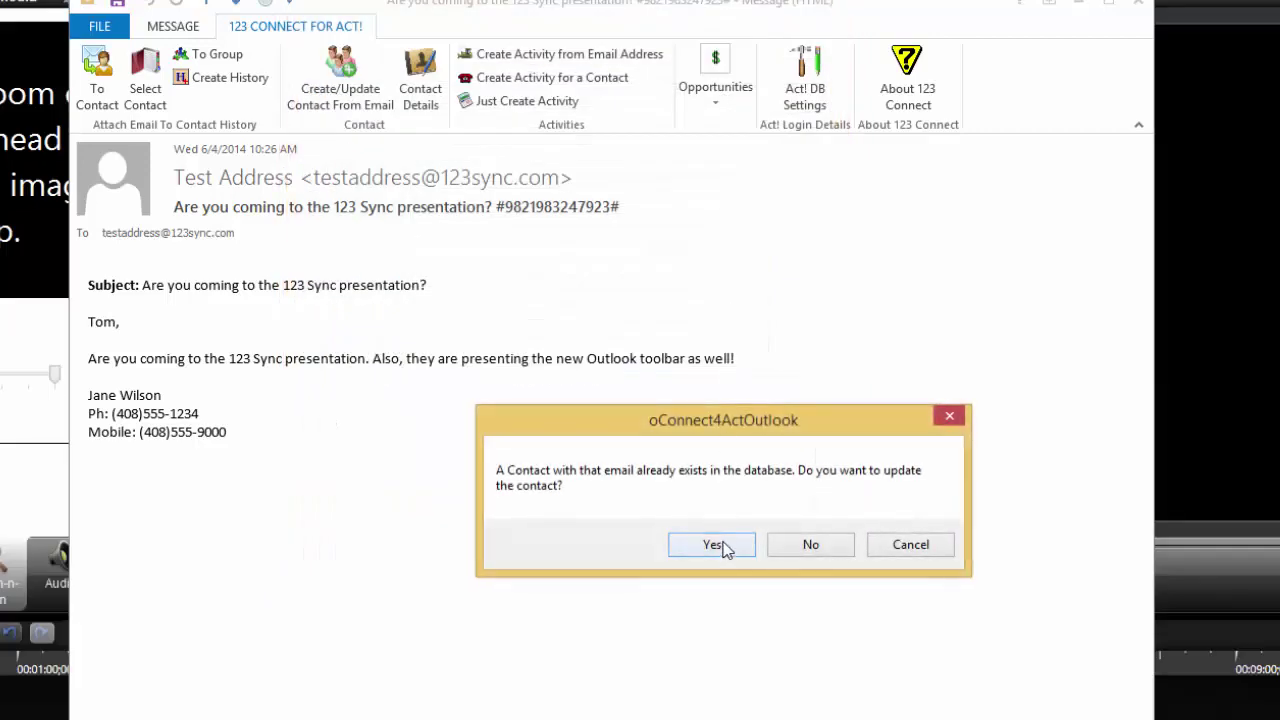
{"action": "left_click", "coordinate": [712, 545]}
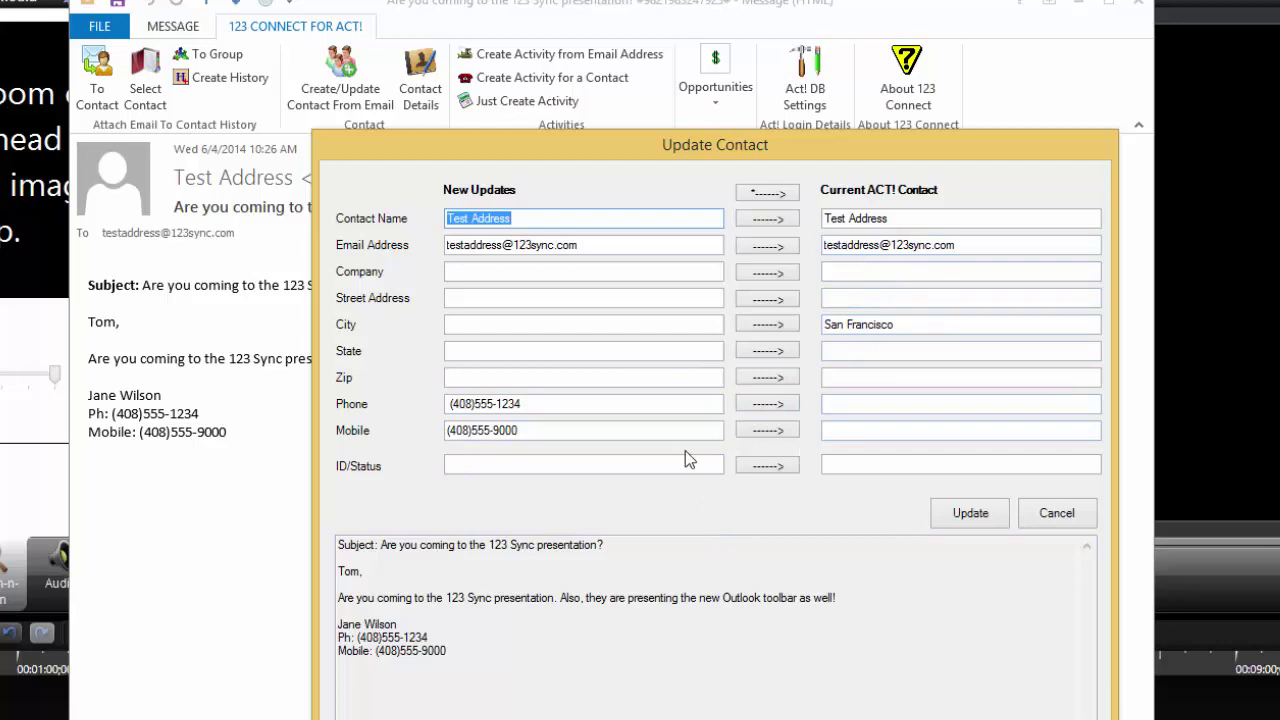
{"action": "left_click", "coordinate": [776, 408]}
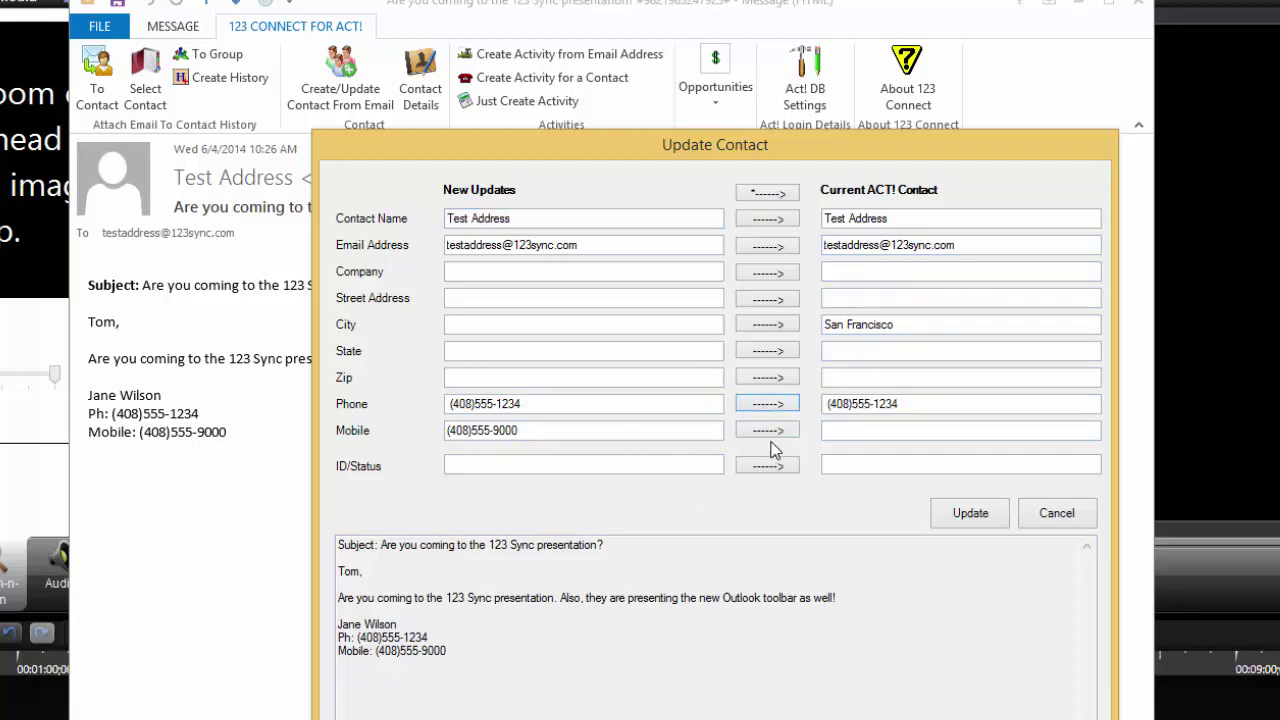
{"action": "left_click", "coordinate": [772, 434]}
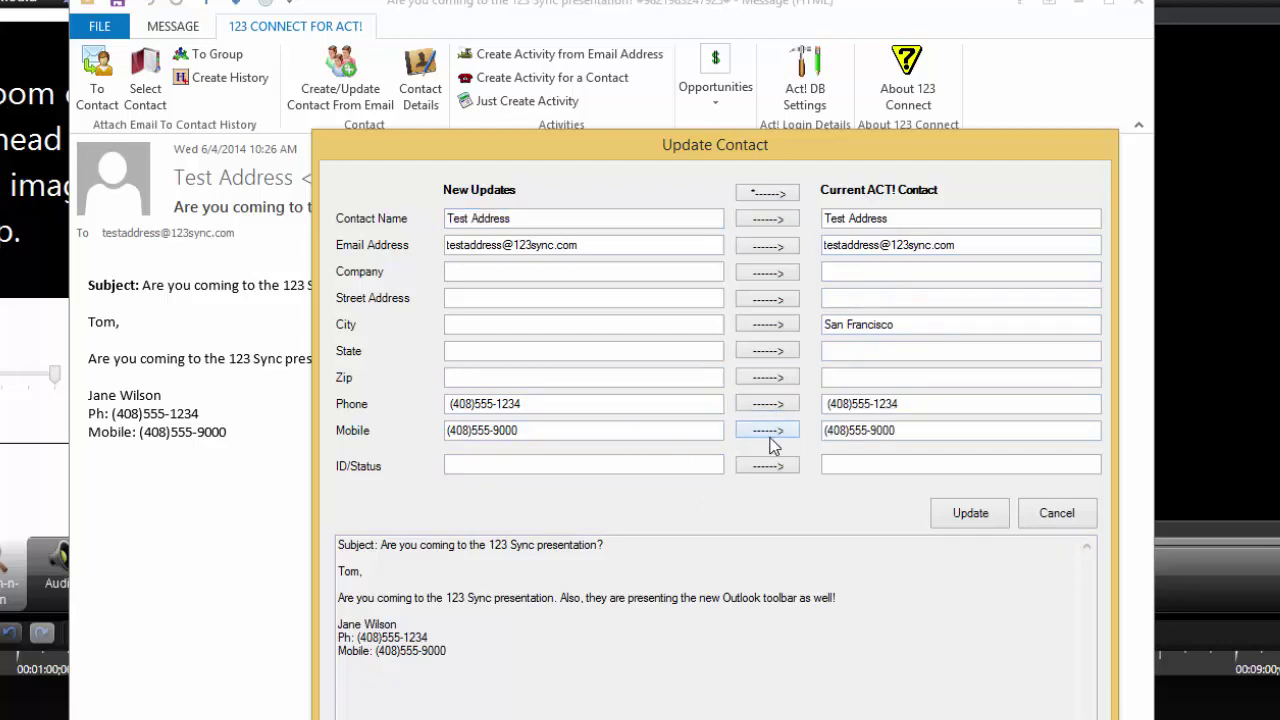
{"action": "left_click", "coordinate": [950, 520]}
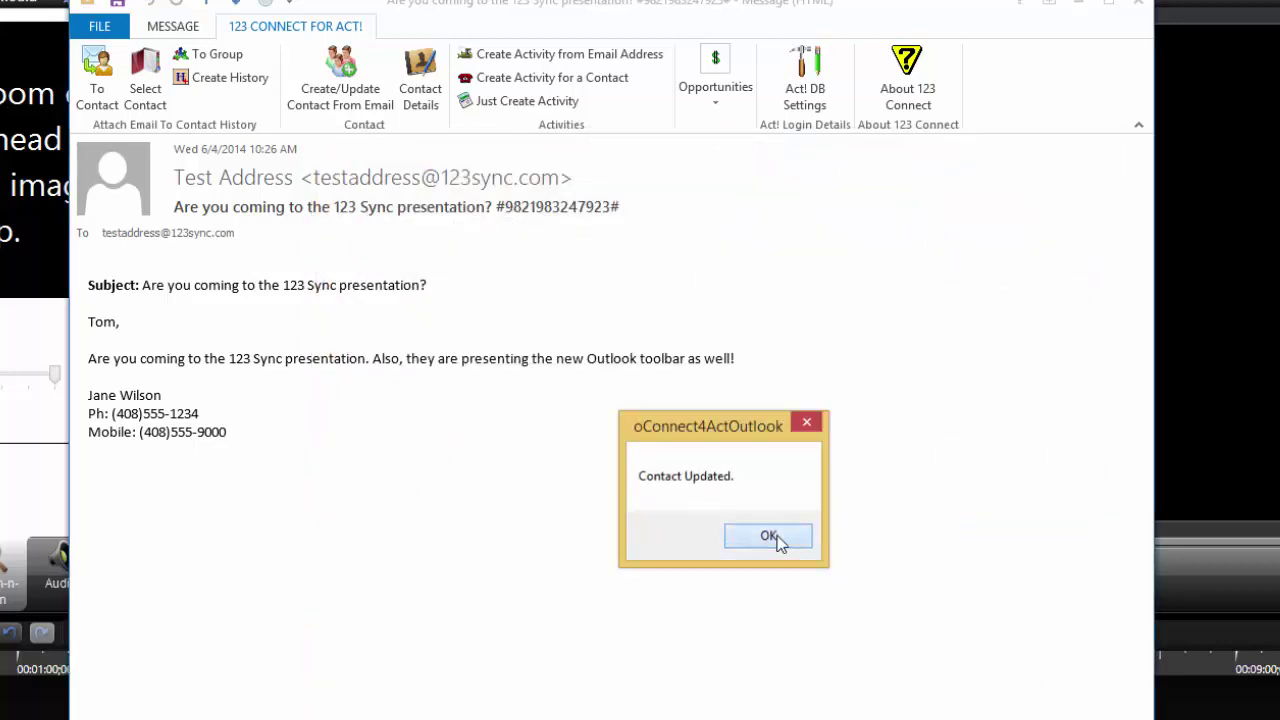
{"action": "left_click", "coordinate": [768, 536]}
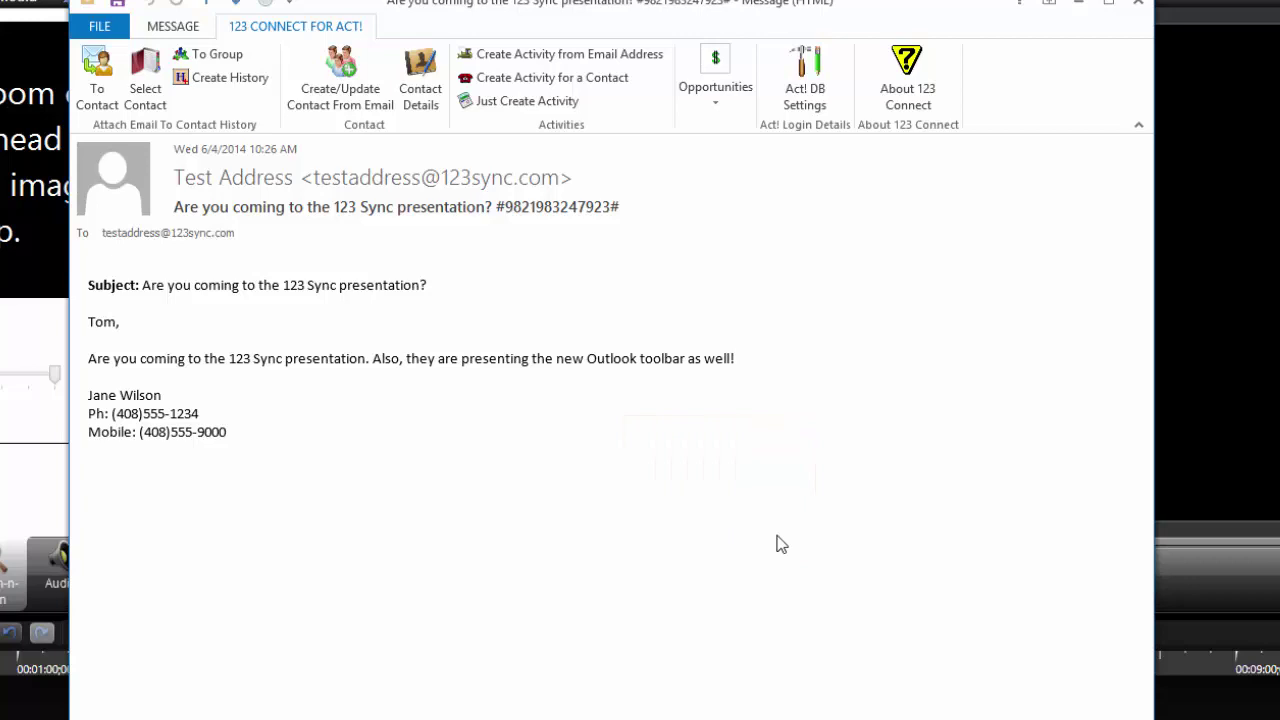
{"action": "key", "text": "alt+Tab"}
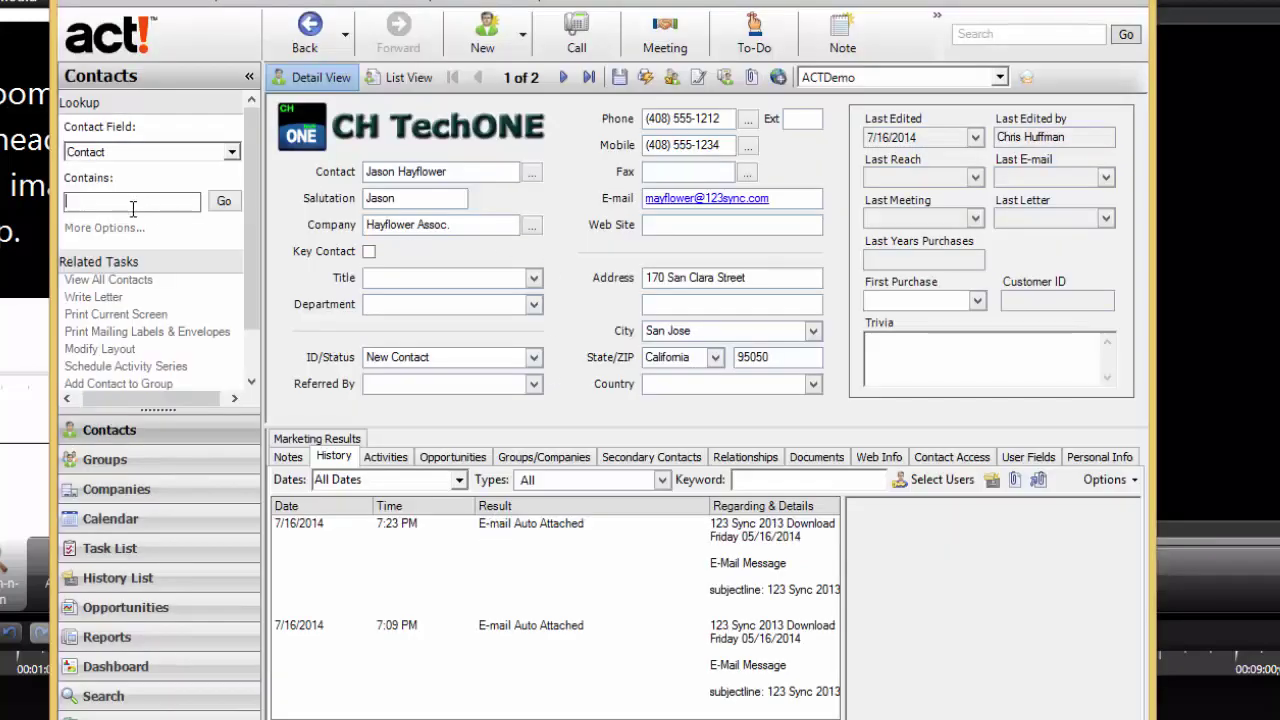
Step: Look up 'test' in the Contains box and open the Test Address record
{"action": "type", "text": "test"}
{"action": "left_click", "coordinate": [223, 203]}
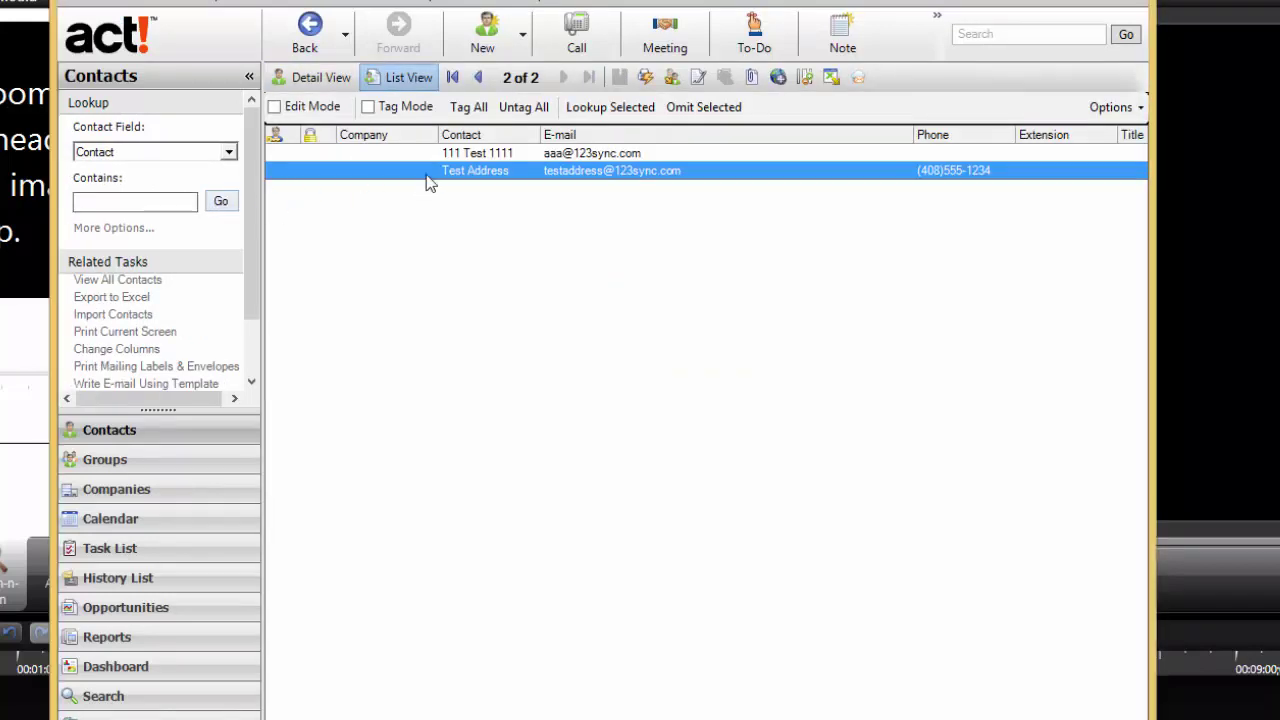
{"action": "double_click", "coordinate": [426, 174]}
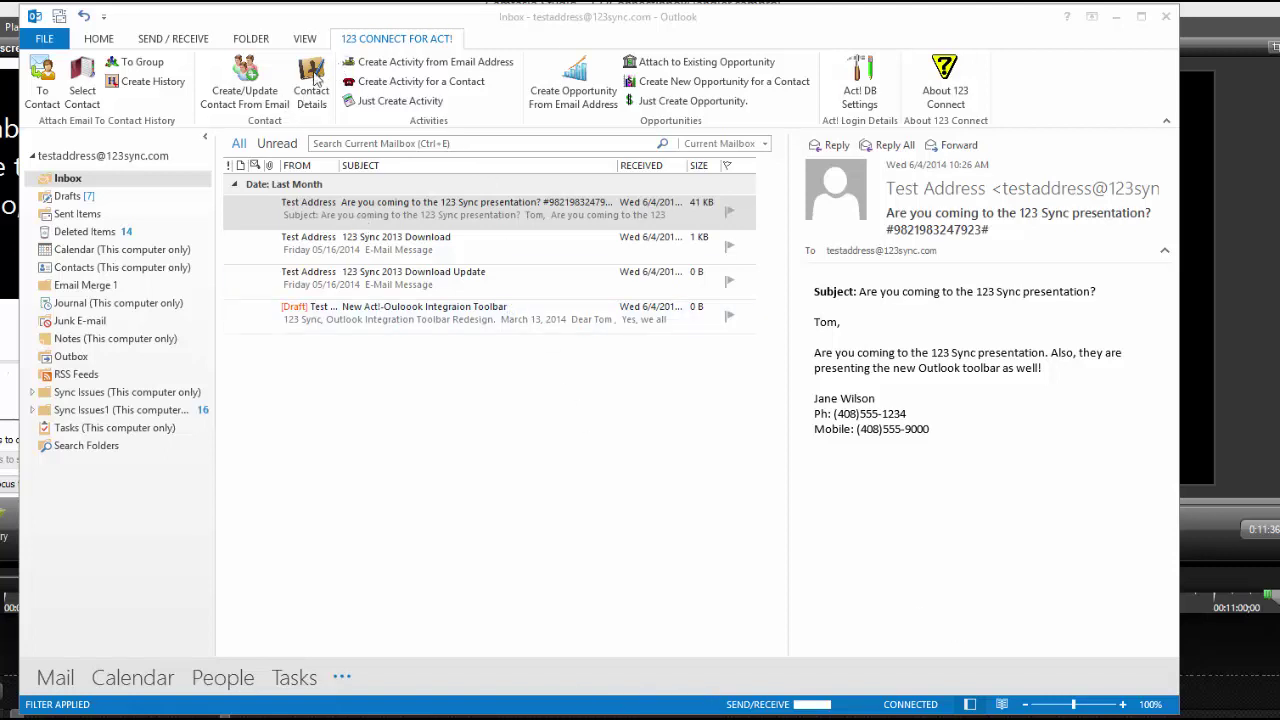
{"action": "left_click", "coordinate": [314, 80]}
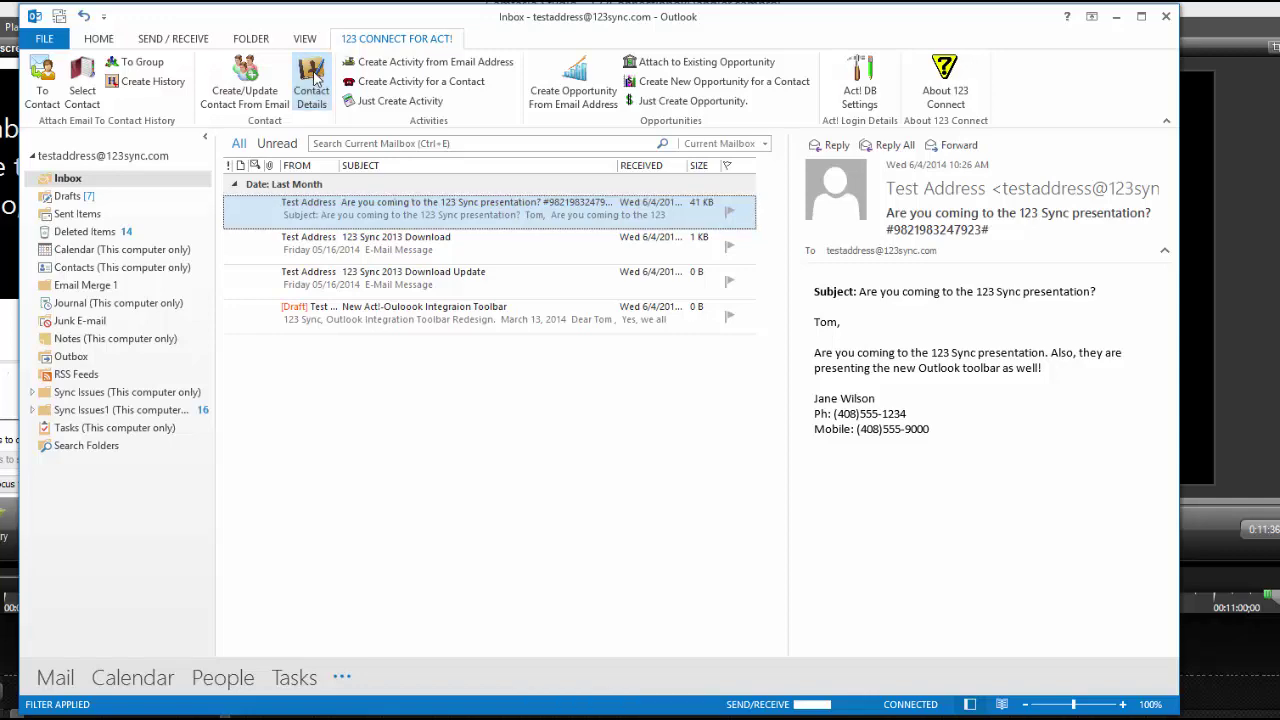
{"action": "left_click", "coordinate": [314, 80]}
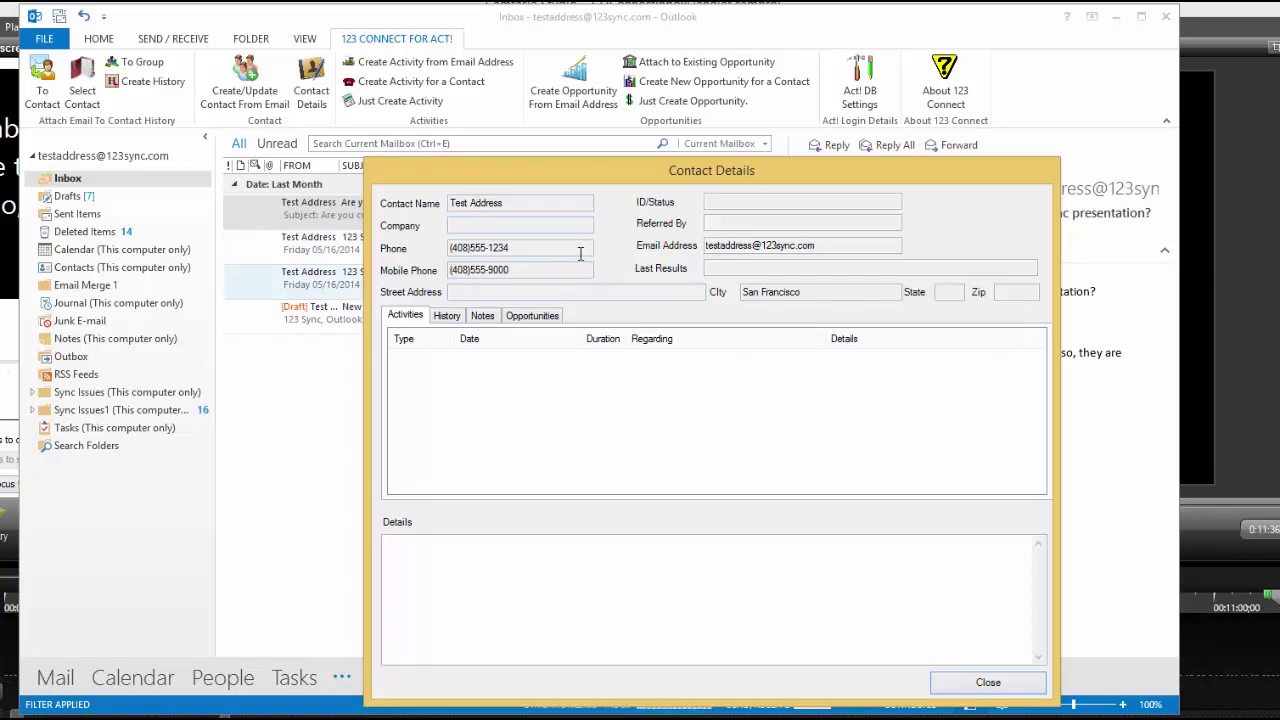
{"action": "left_click", "coordinate": [449, 316]}
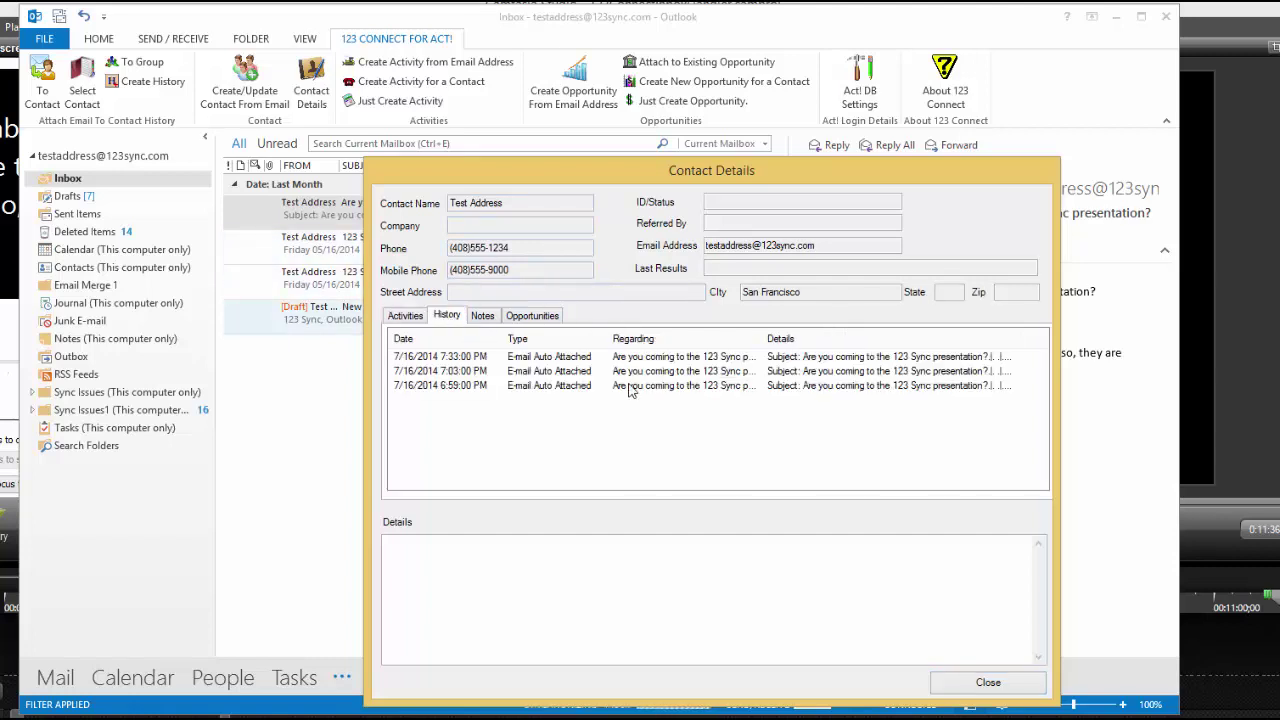
{"action": "left_click", "coordinate": [614, 358]}
{"action": "left_click", "coordinate": [614, 371]}
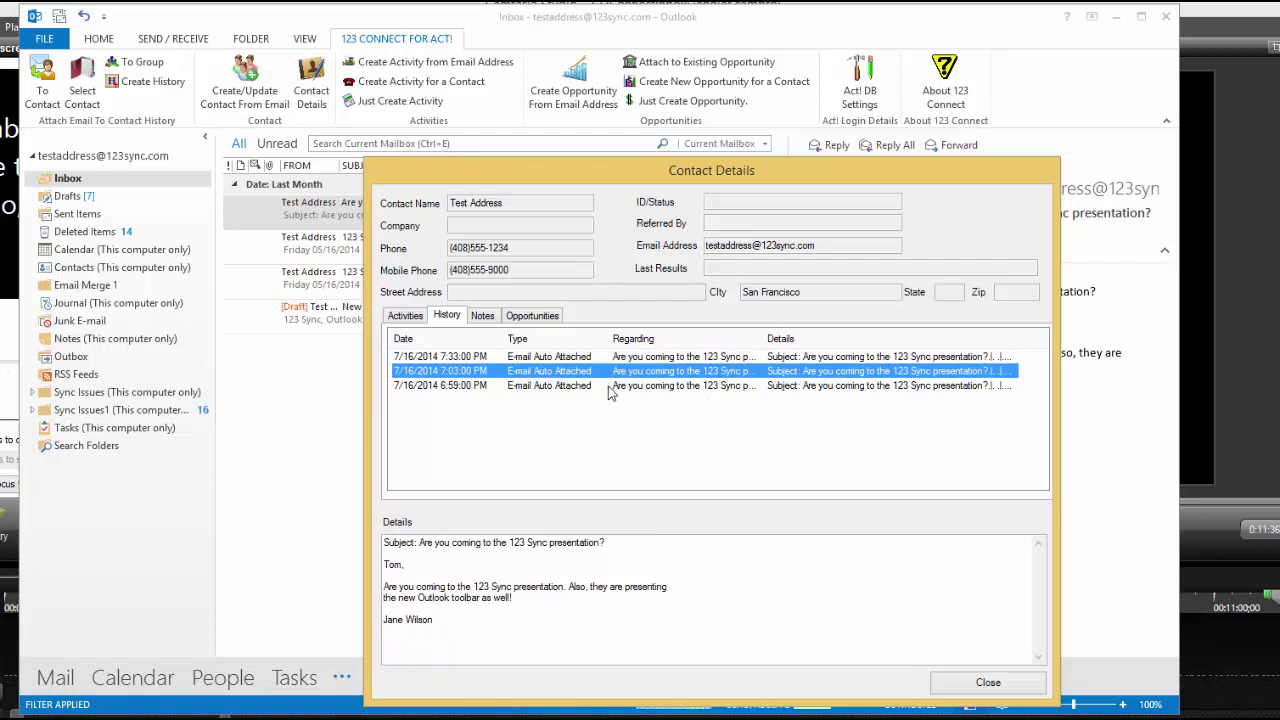
{"action": "left_click", "coordinate": [607, 357]}
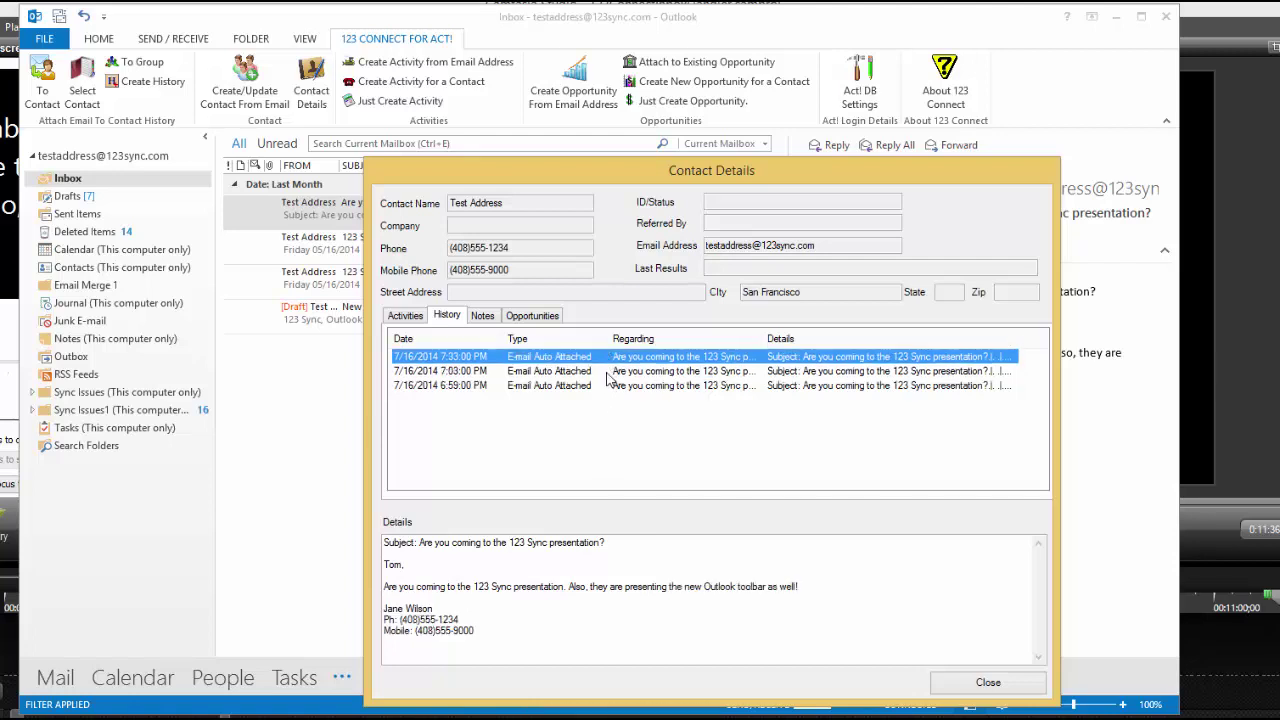
{"action": "left_click", "coordinate": [607, 373]}
{"action": "left_click", "coordinate": [609, 359]}
{"action": "left_click", "coordinate": [603, 372]}
{"action": "left_click", "coordinate": [606, 358]}
{"action": "left_click", "coordinate": [478, 316]}
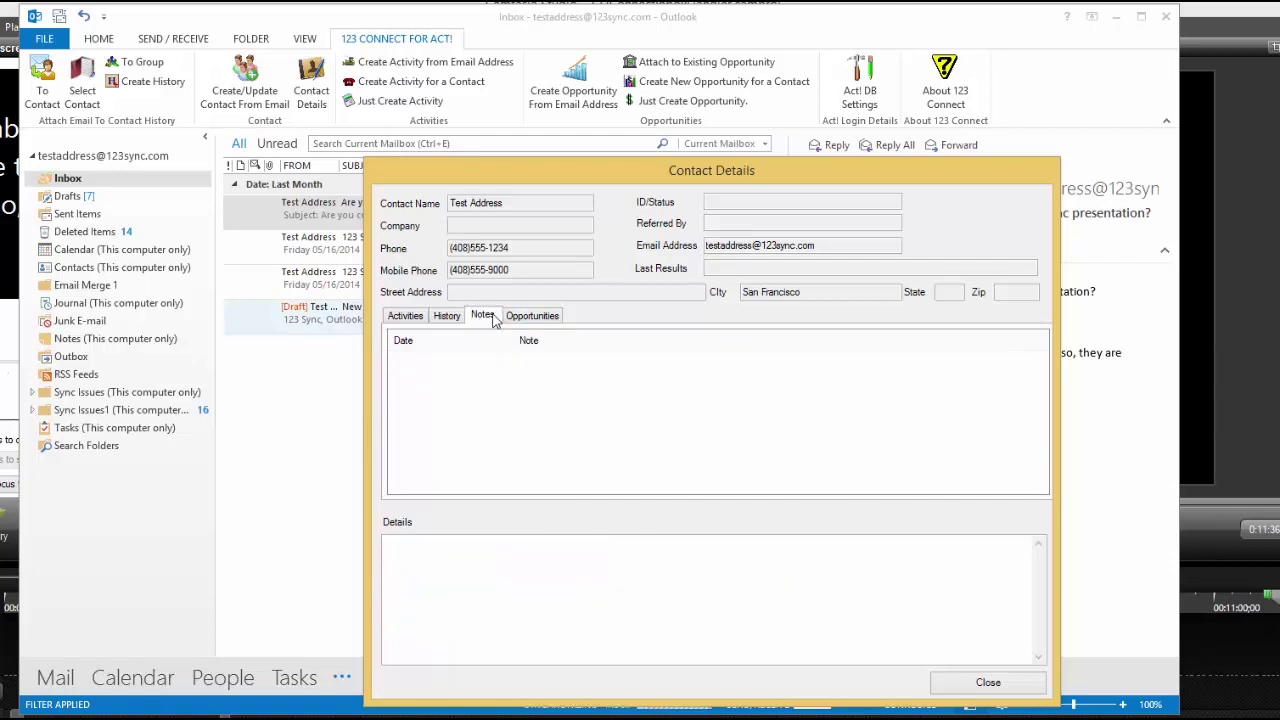
{"action": "left_click", "coordinate": [522, 320]}
{"action": "left_click", "coordinate": [418, 318]}
{"action": "left_click", "coordinate": [540, 318]}
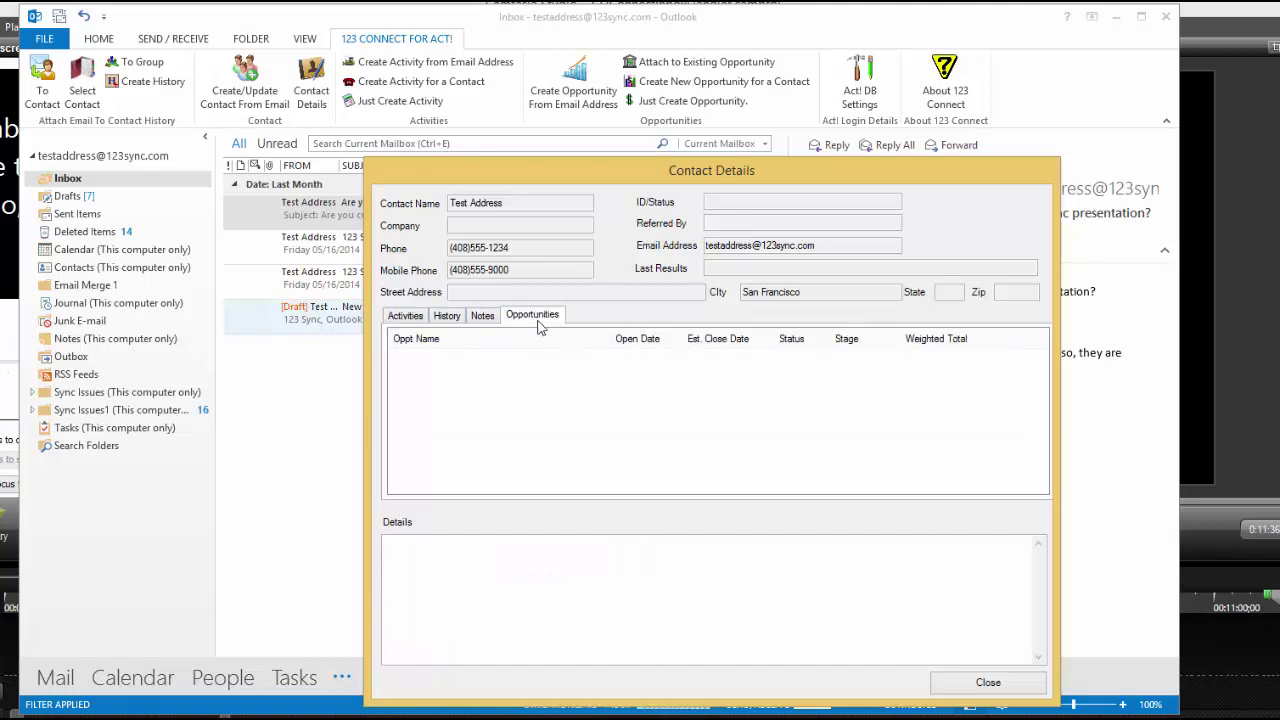
{"action": "left_click", "coordinate": [478, 318]}
{"action": "left_click", "coordinate": [449, 318]}
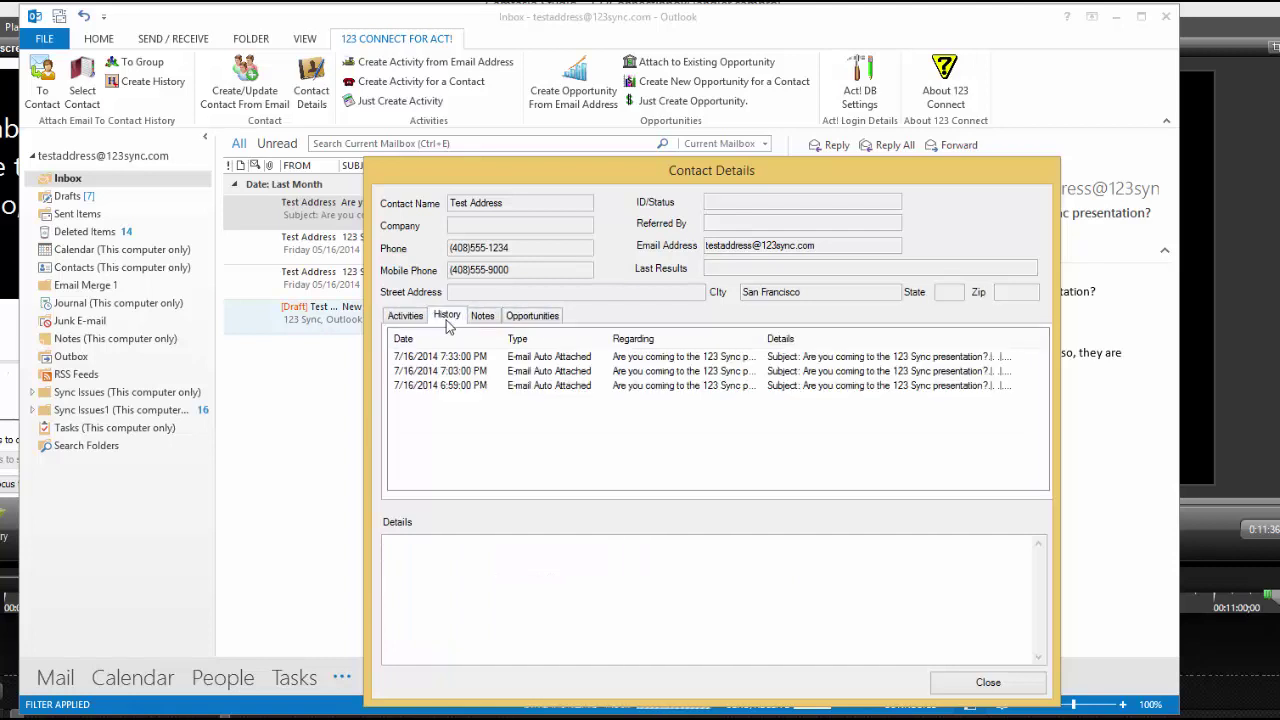
{"action": "left_click", "coordinate": [575, 370]}
{"action": "left_click", "coordinate": [576, 358]}
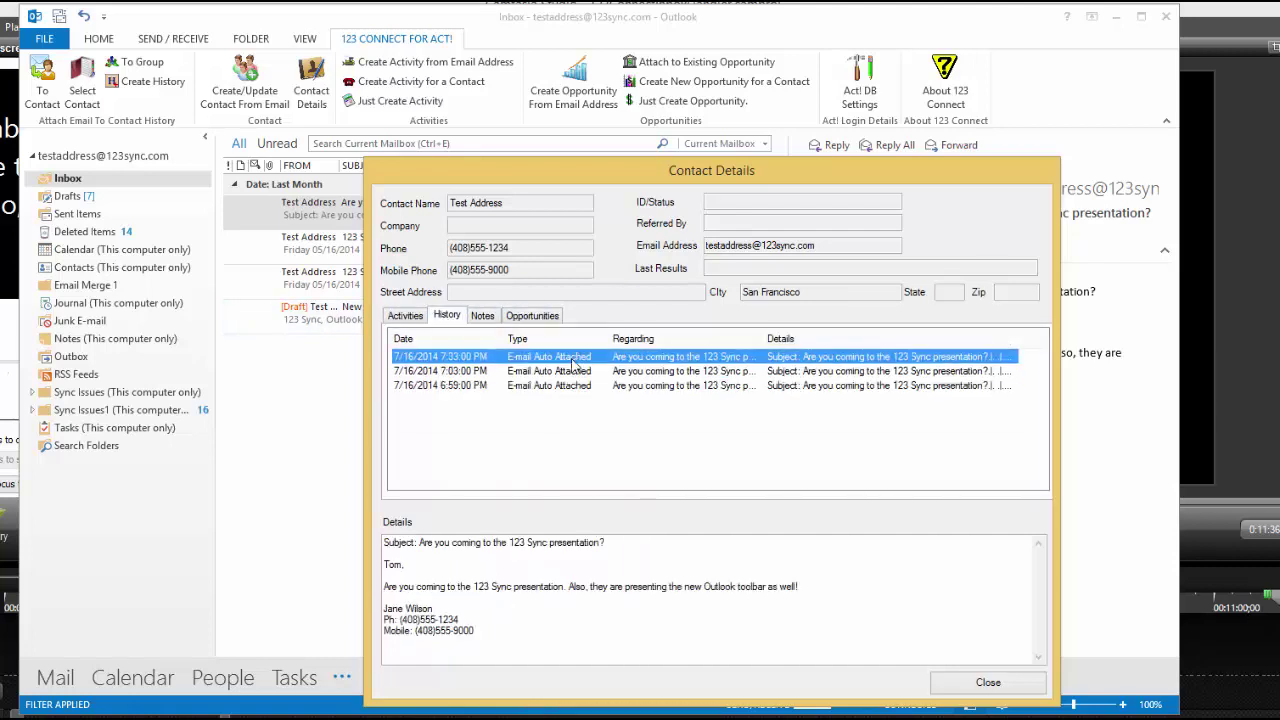
{"action": "left_click", "coordinate": [997, 684]}
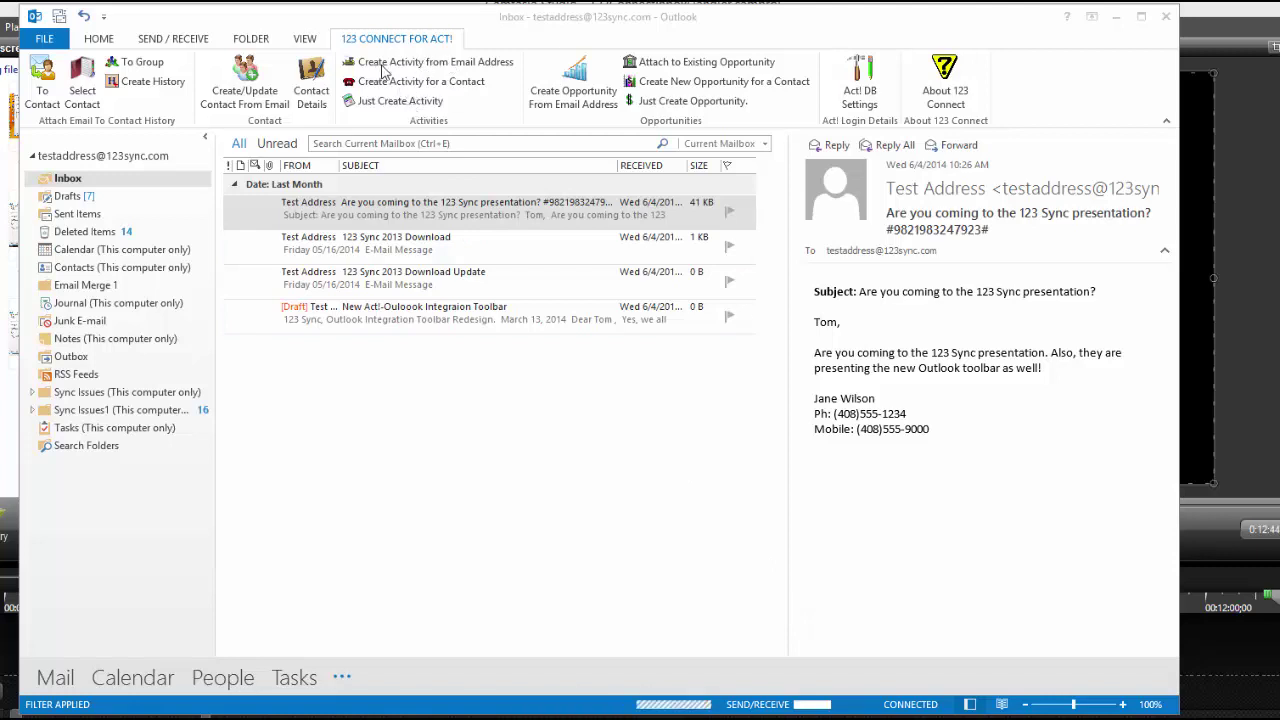
Step: Log a Call activity for Test Address from the selected 123 Sync presentation email
{"action": "left_click", "coordinate": [453, 218]}
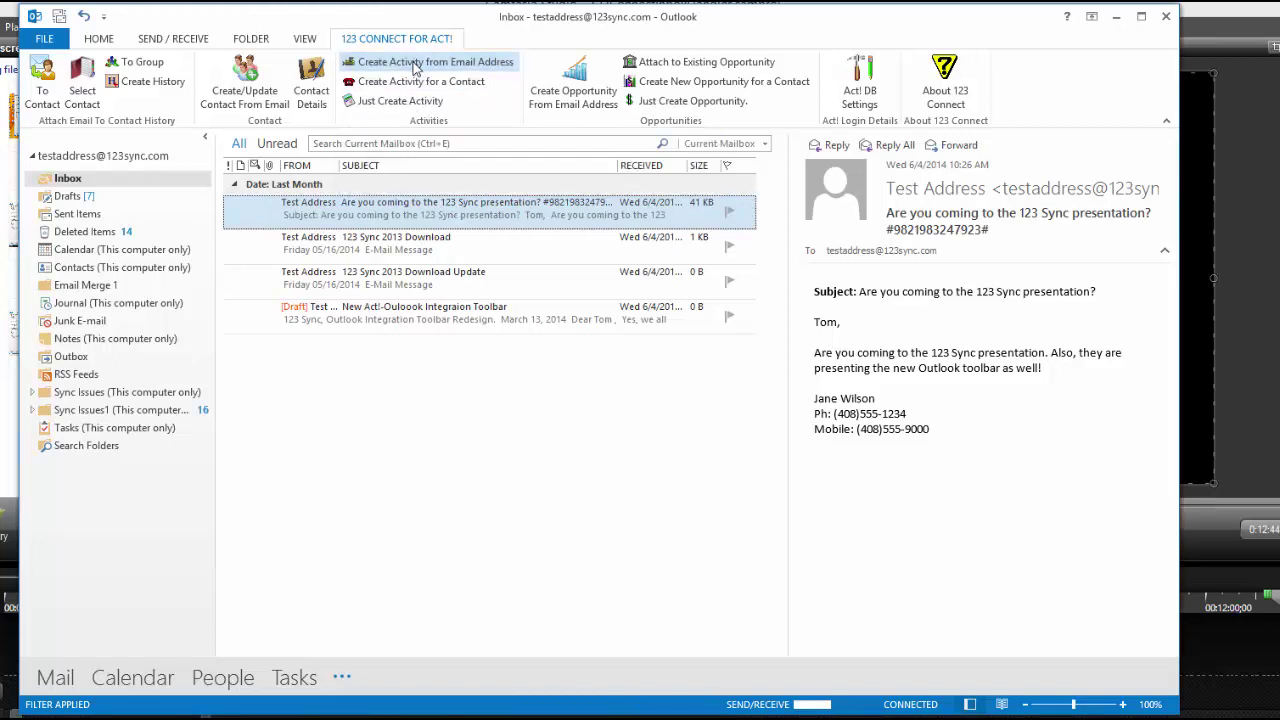
{"action": "left_click", "coordinate": [417, 66]}
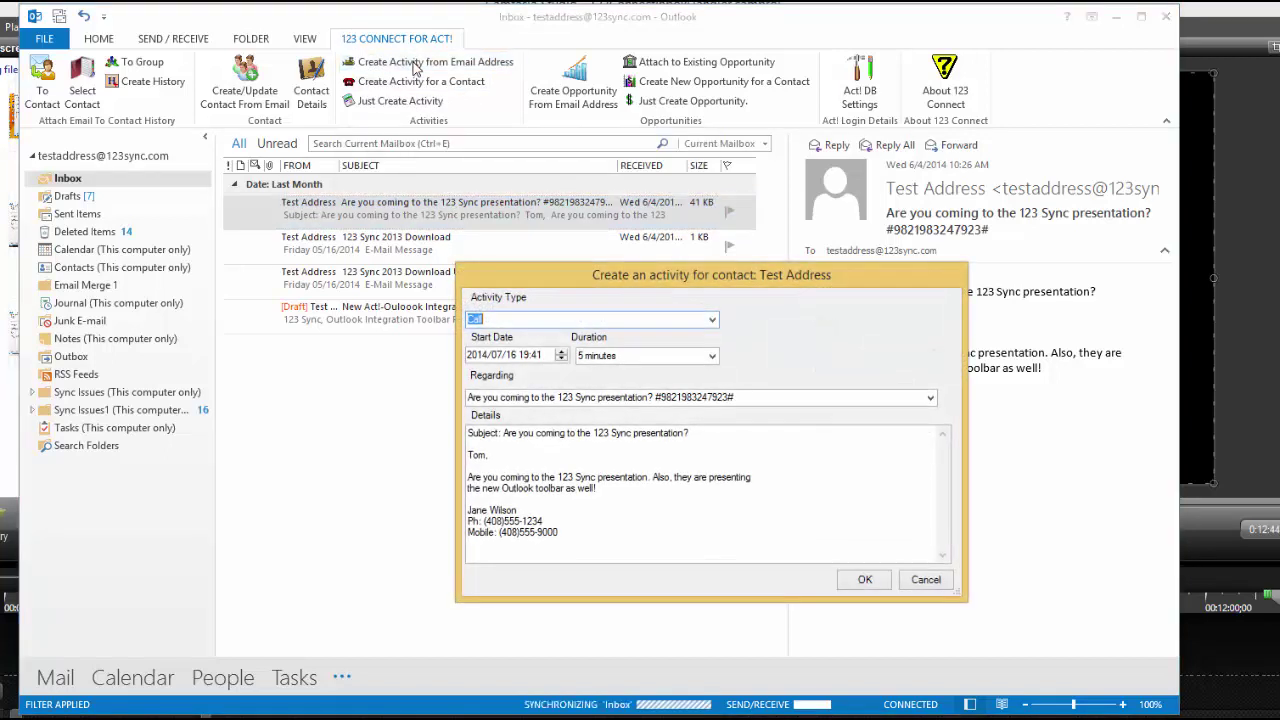
{"action": "left_click", "coordinate": [712, 320]}
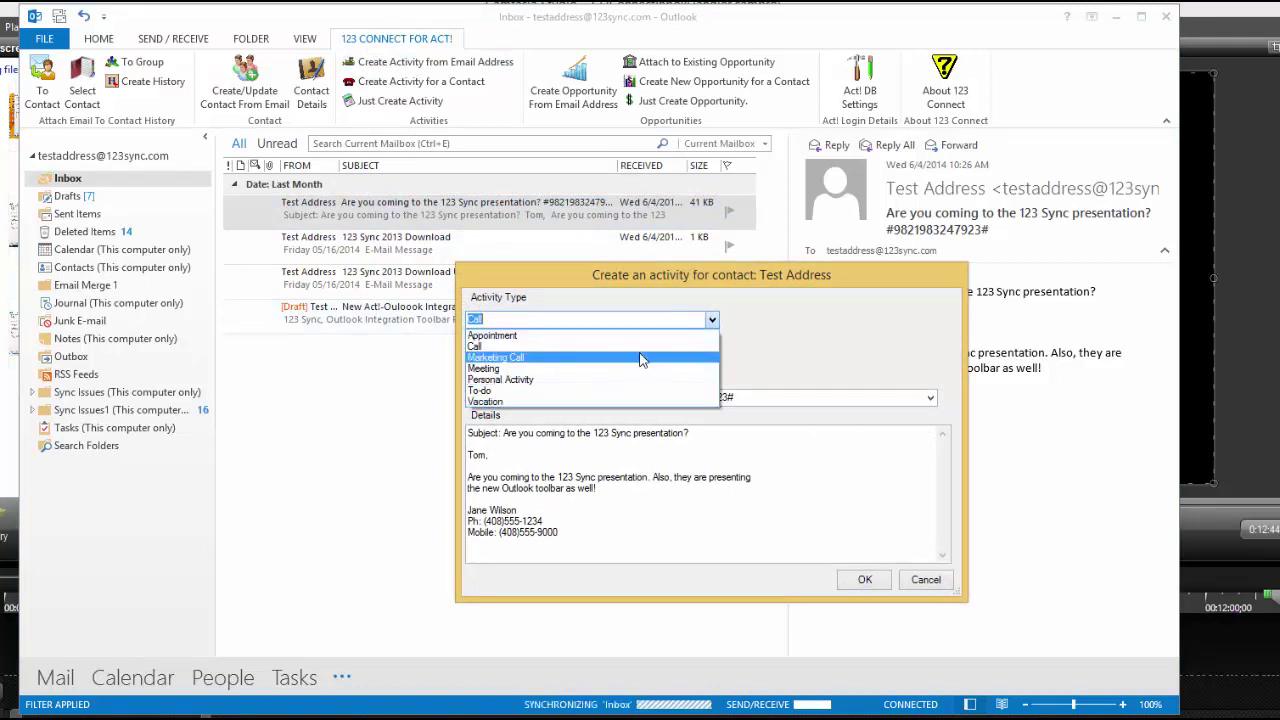
{"action": "left_click", "coordinate": [832, 353]}
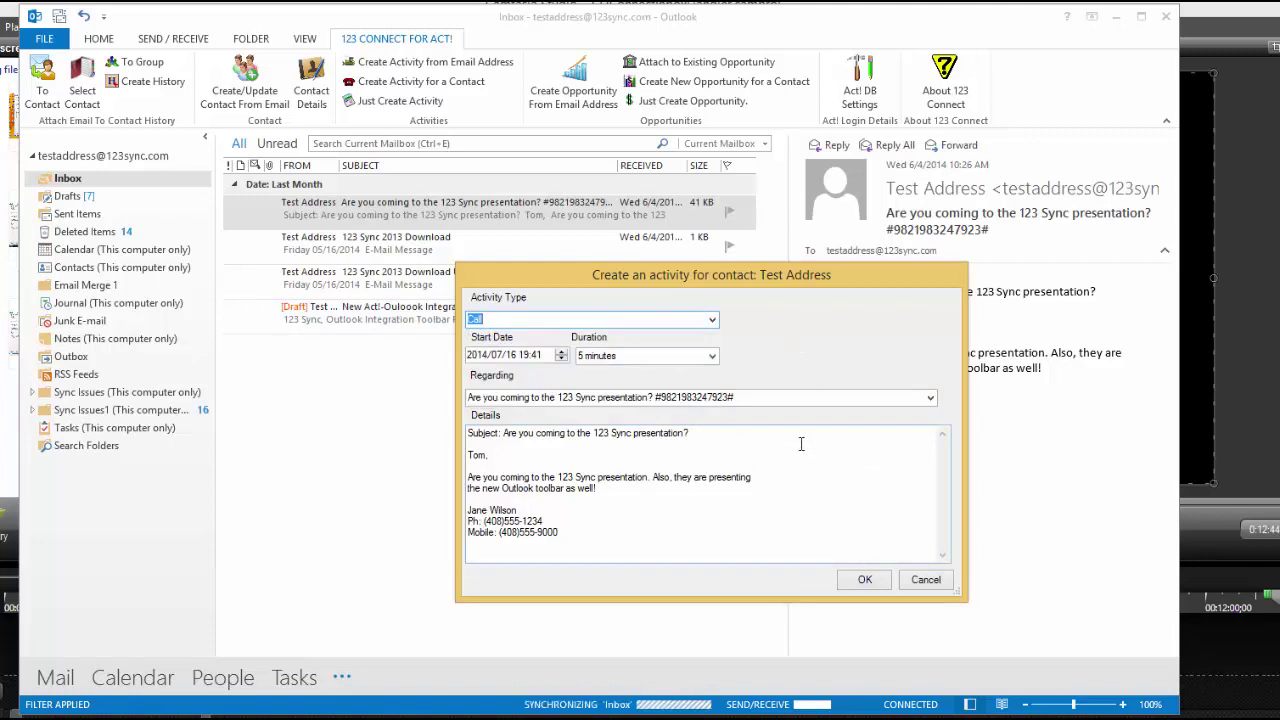
{"action": "left_click", "coordinate": [863, 580]}
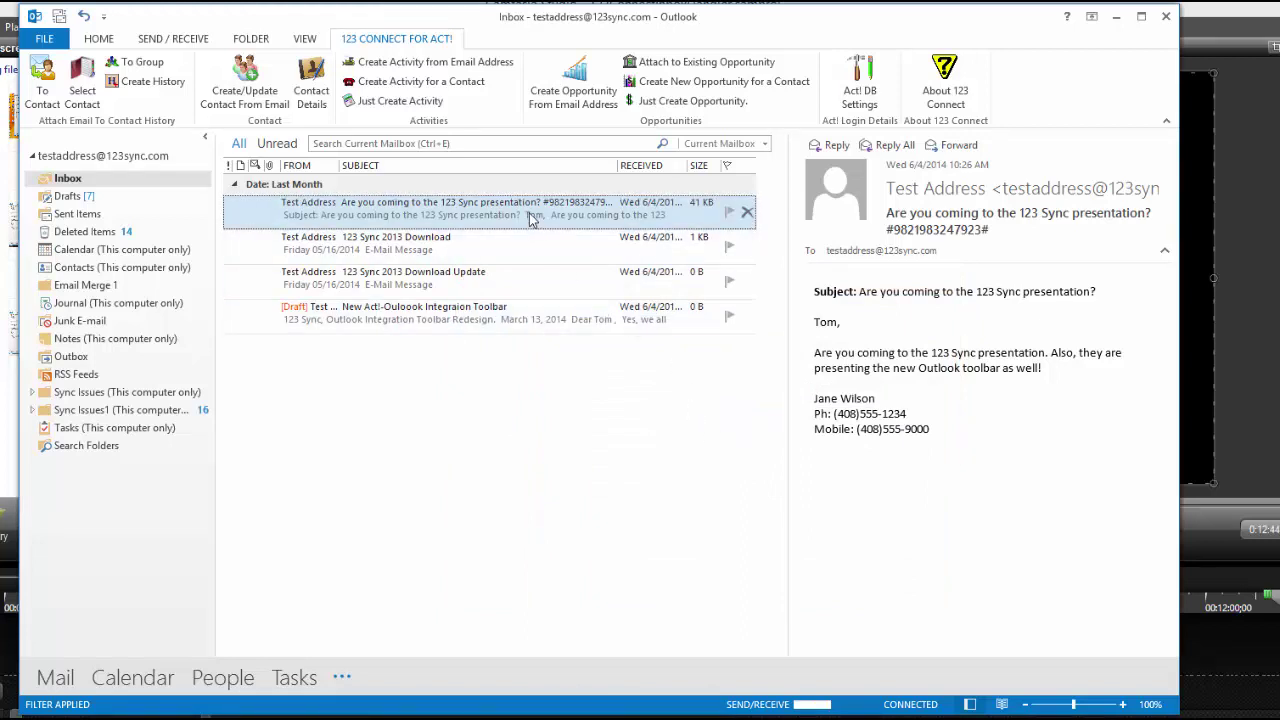
Step: Log the presentation email as a Personal Activity for the Duke Industries contact found via last name 't'
{"action": "left_click", "coordinate": [446, 90]}
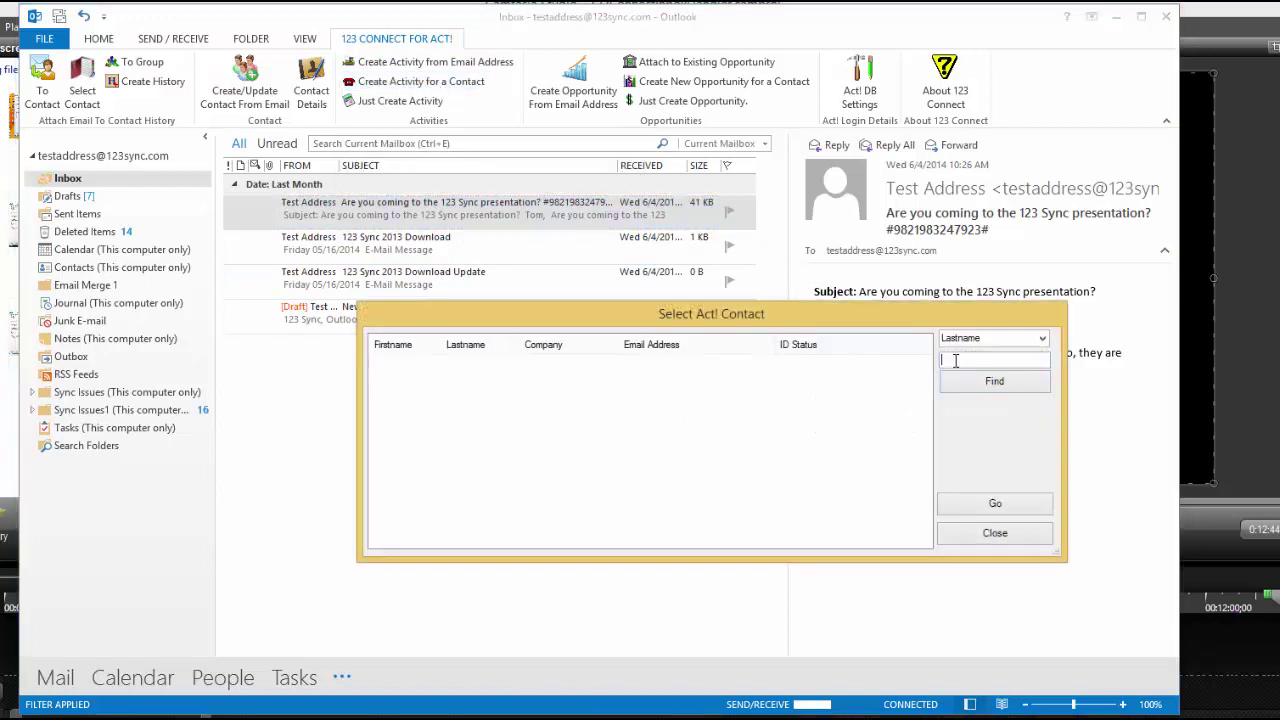
{"action": "type", "text": "t"}
{"action": "left_click", "coordinate": [968, 386]}
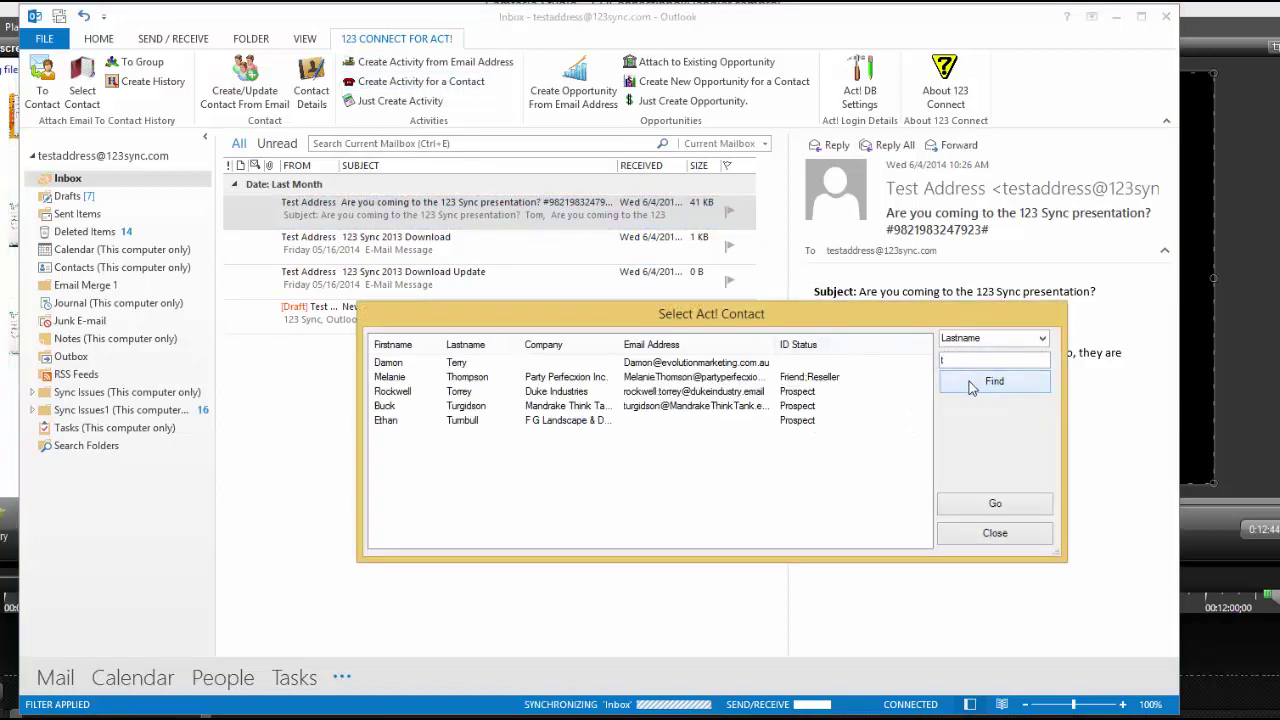
{"action": "left_click", "coordinate": [730, 391]}
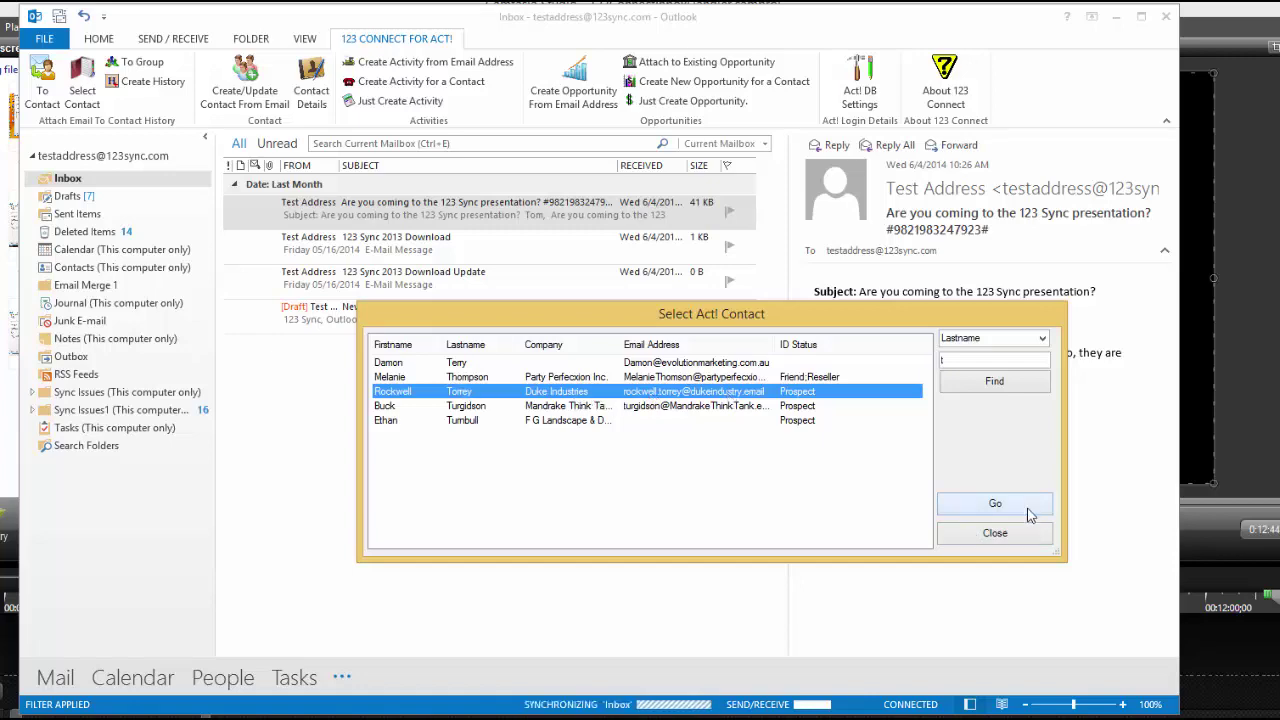
{"action": "left_click", "coordinate": [995, 504]}
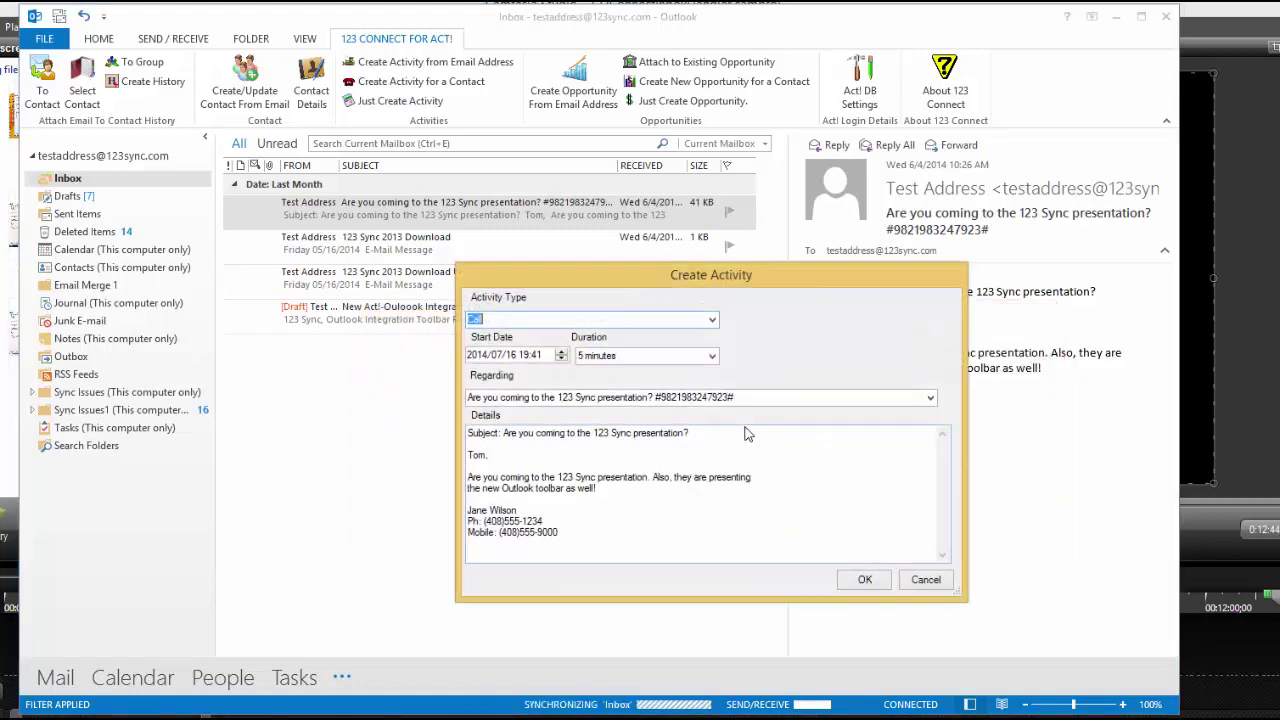
{"action": "left_click", "coordinate": [713, 320]}
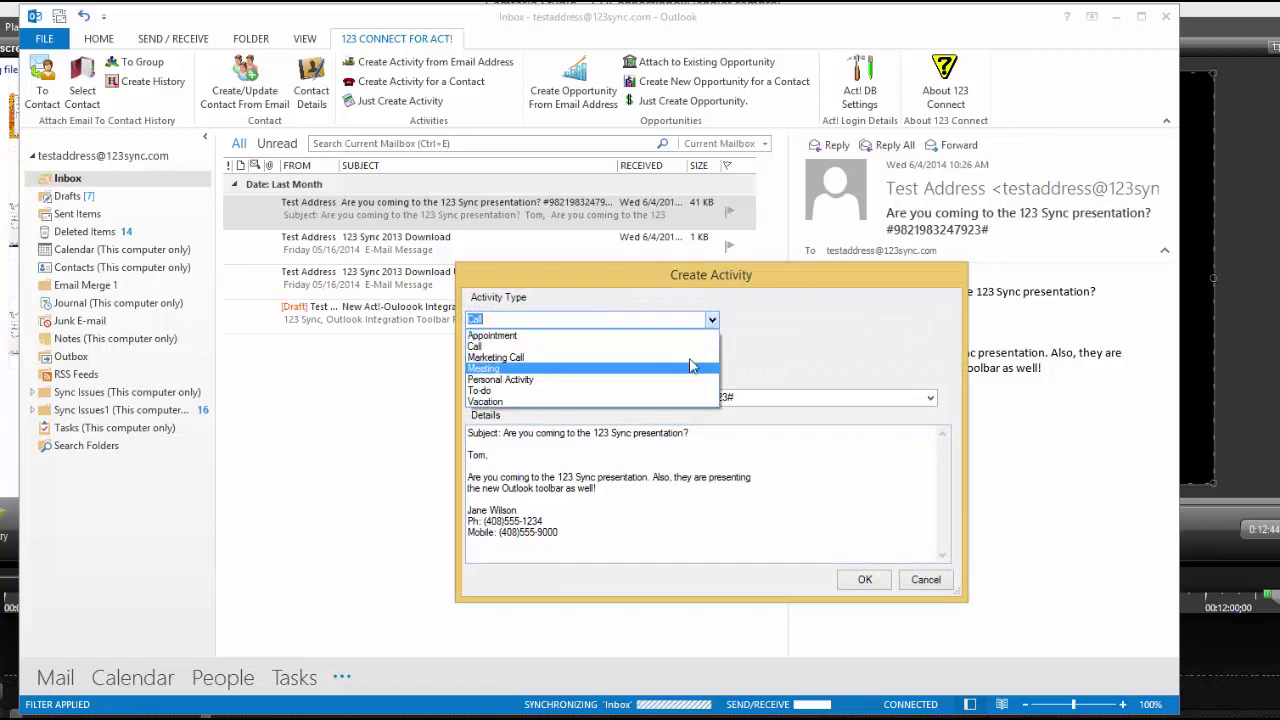
{"action": "left_click", "coordinate": [690, 380]}
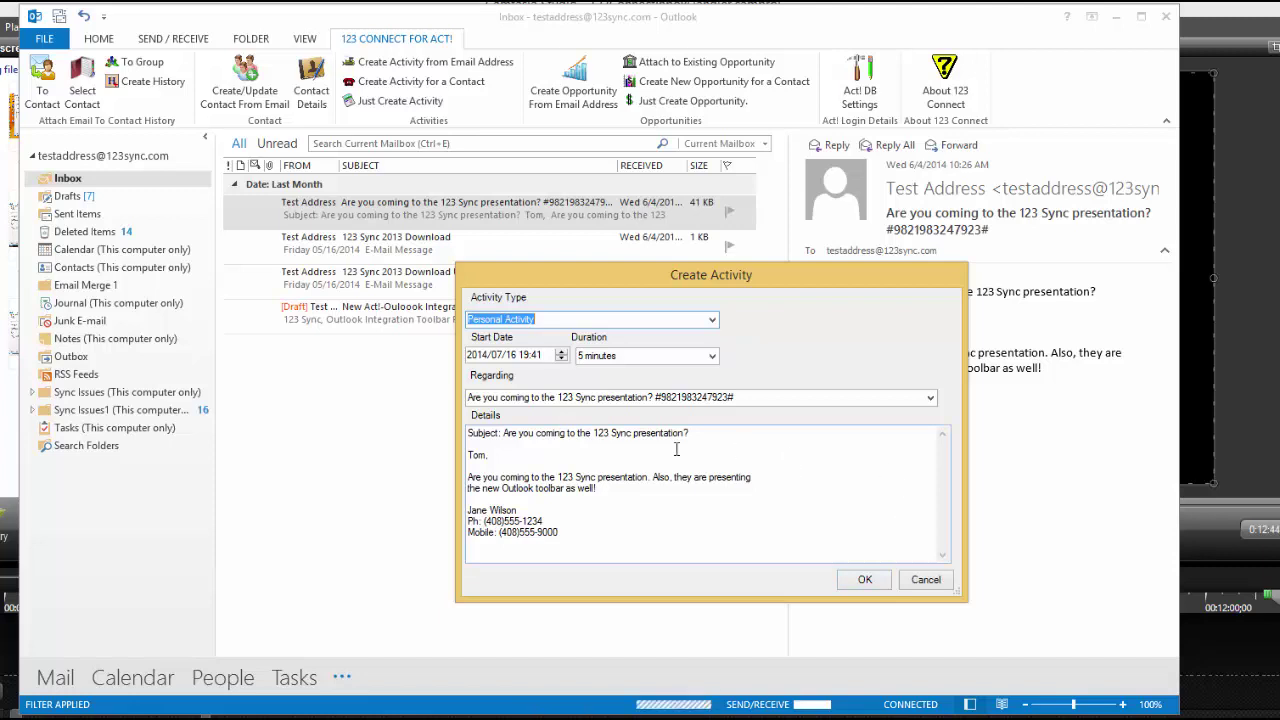
{"action": "left_click", "coordinate": [866, 582]}
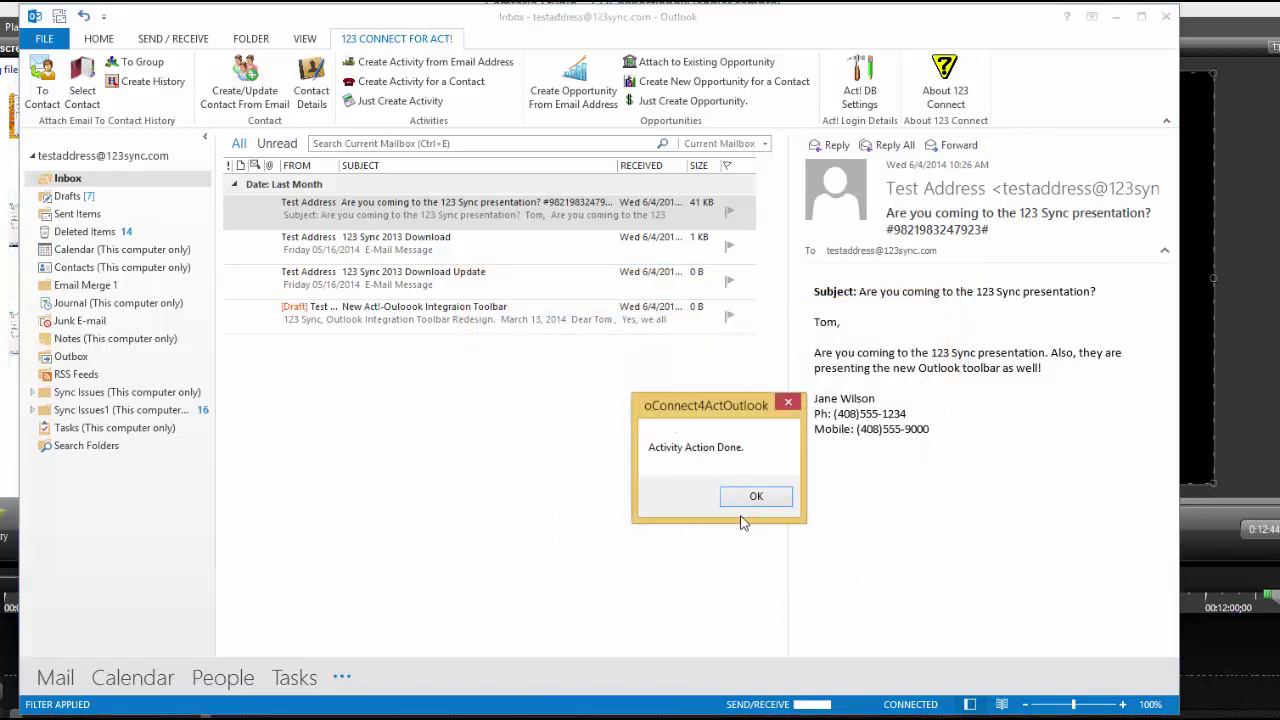
{"action": "left_click", "coordinate": [752, 507]}
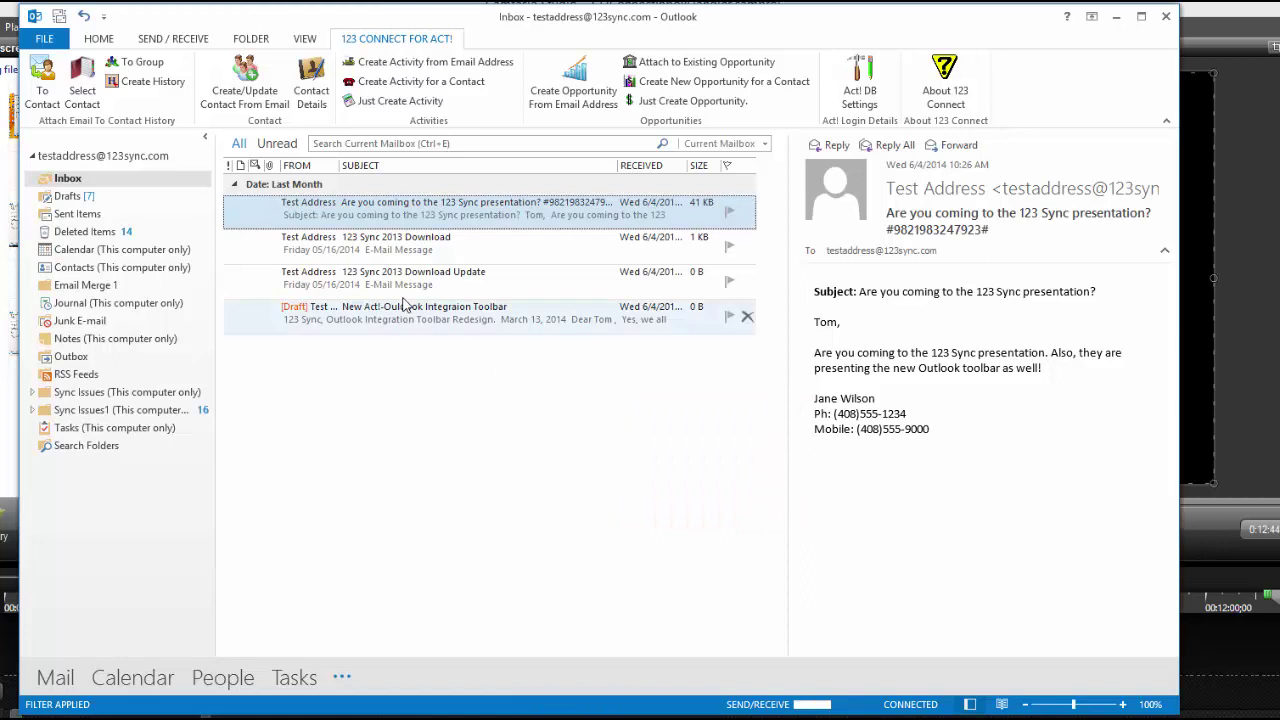
Step: Create a Call activity regarding Needs Assessment for the last contact found by searching 'et'
{"action": "left_click", "coordinate": [400, 101]}
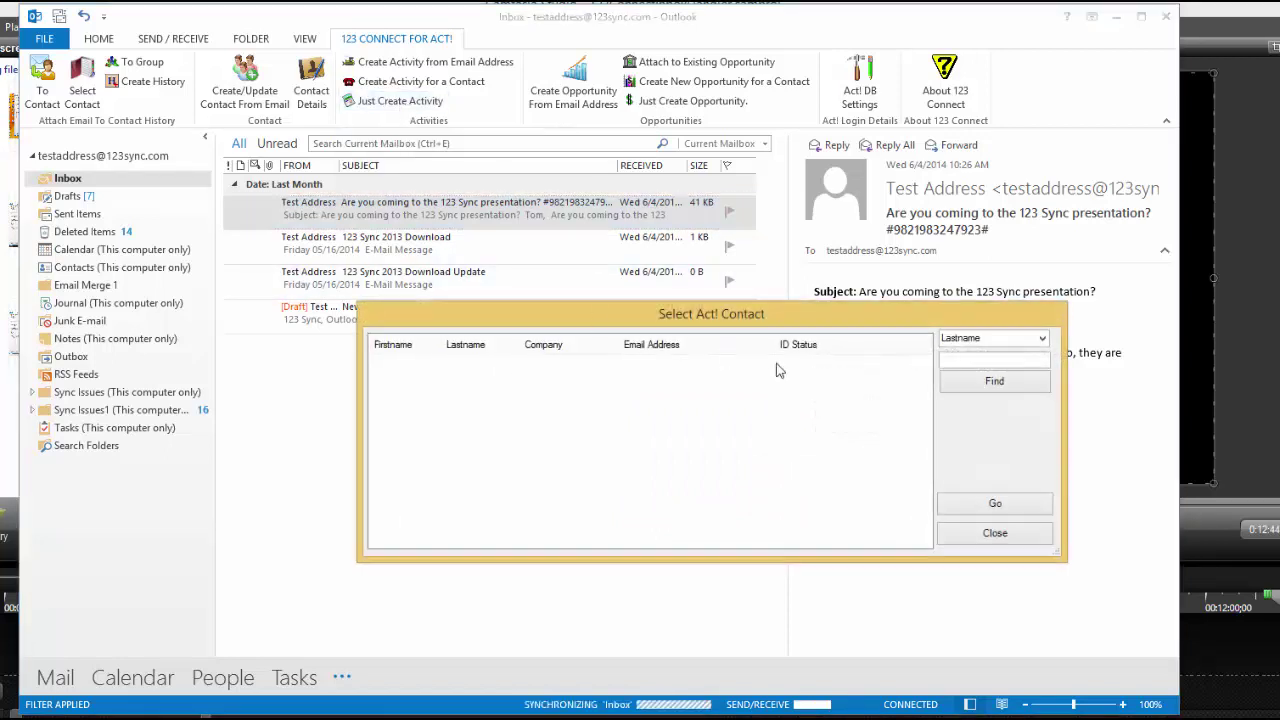
{"action": "type", "text": "e"}
{"action": "type", "text": "t"}
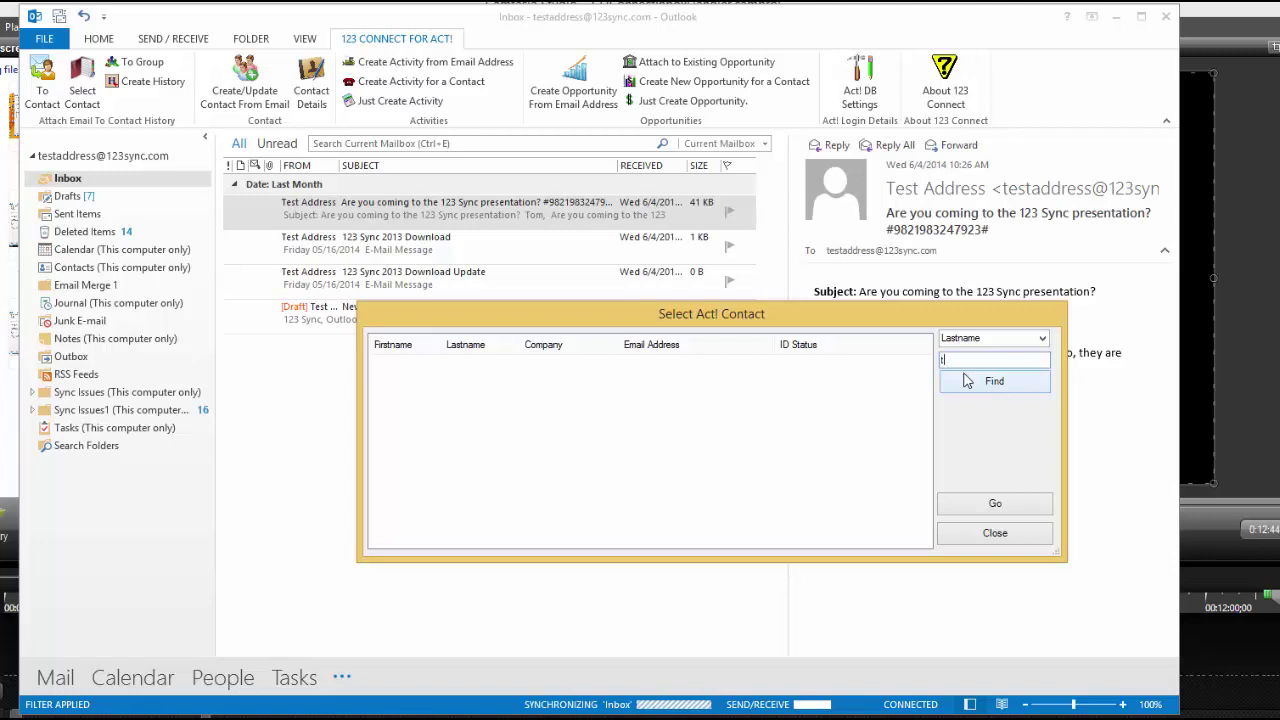
{"action": "left_click", "coordinate": [968, 382]}
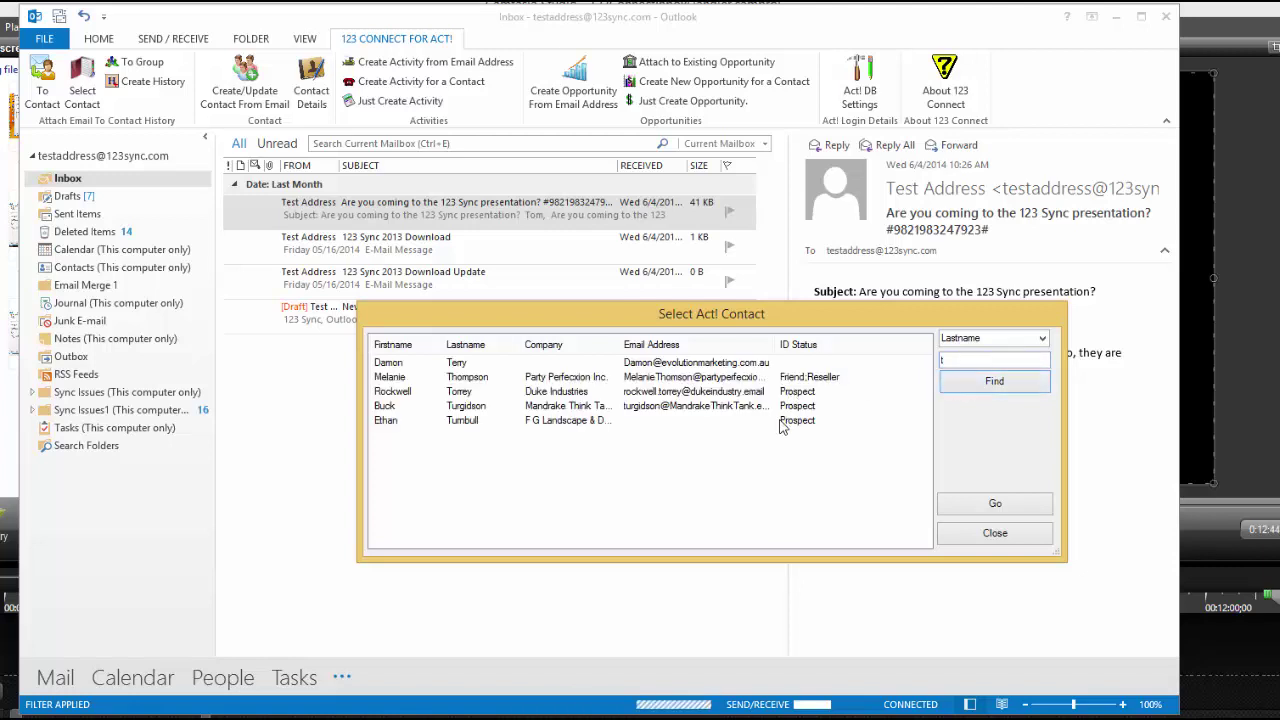
{"action": "left_click", "coordinate": [785, 421]}
{"action": "left_click", "coordinate": [994, 505]}
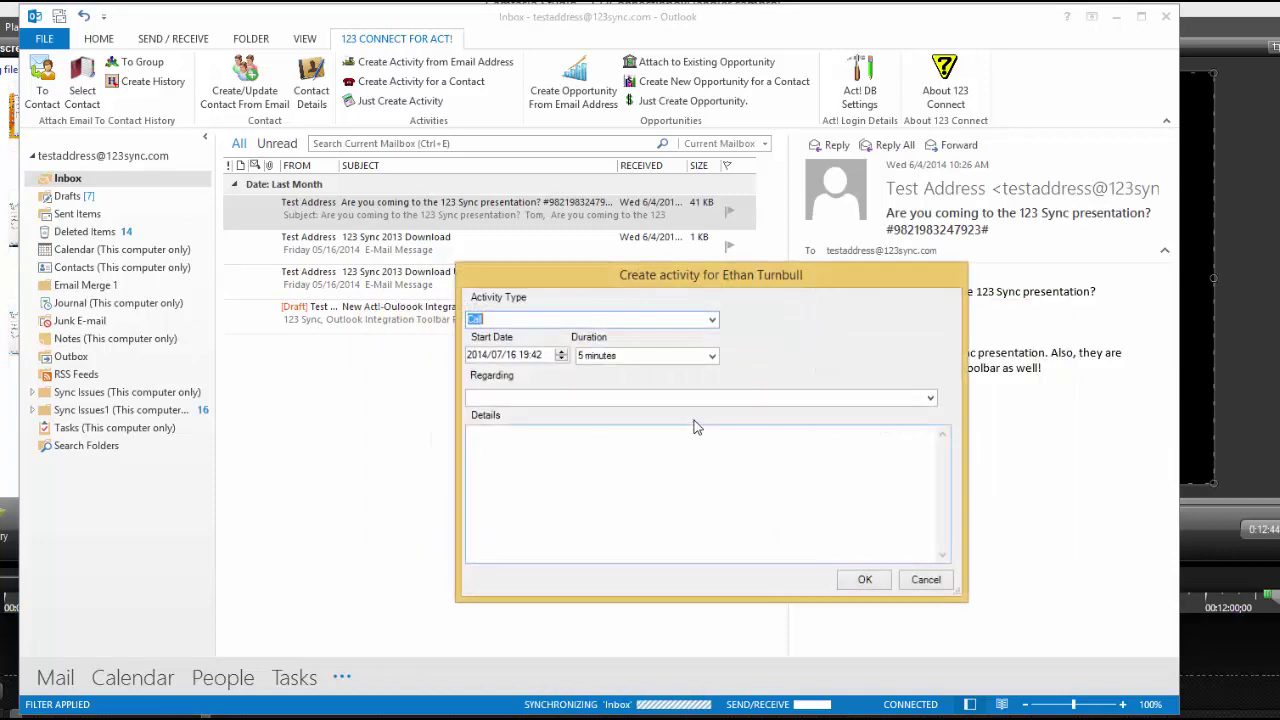
{"action": "left_click", "coordinate": [931, 398]}
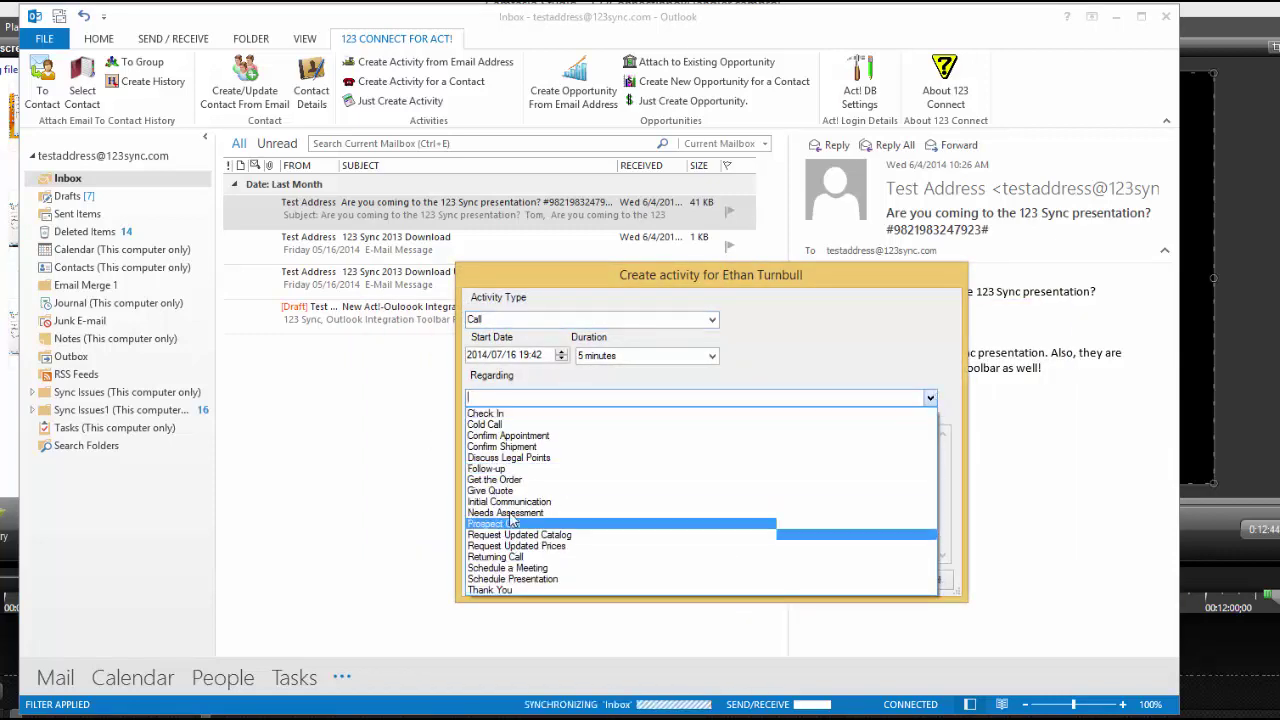
{"action": "left_click", "coordinate": [560, 513]}
{"action": "left_click", "coordinate": [562, 490]}
{"action": "left_click", "coordinate": [866, 579]}
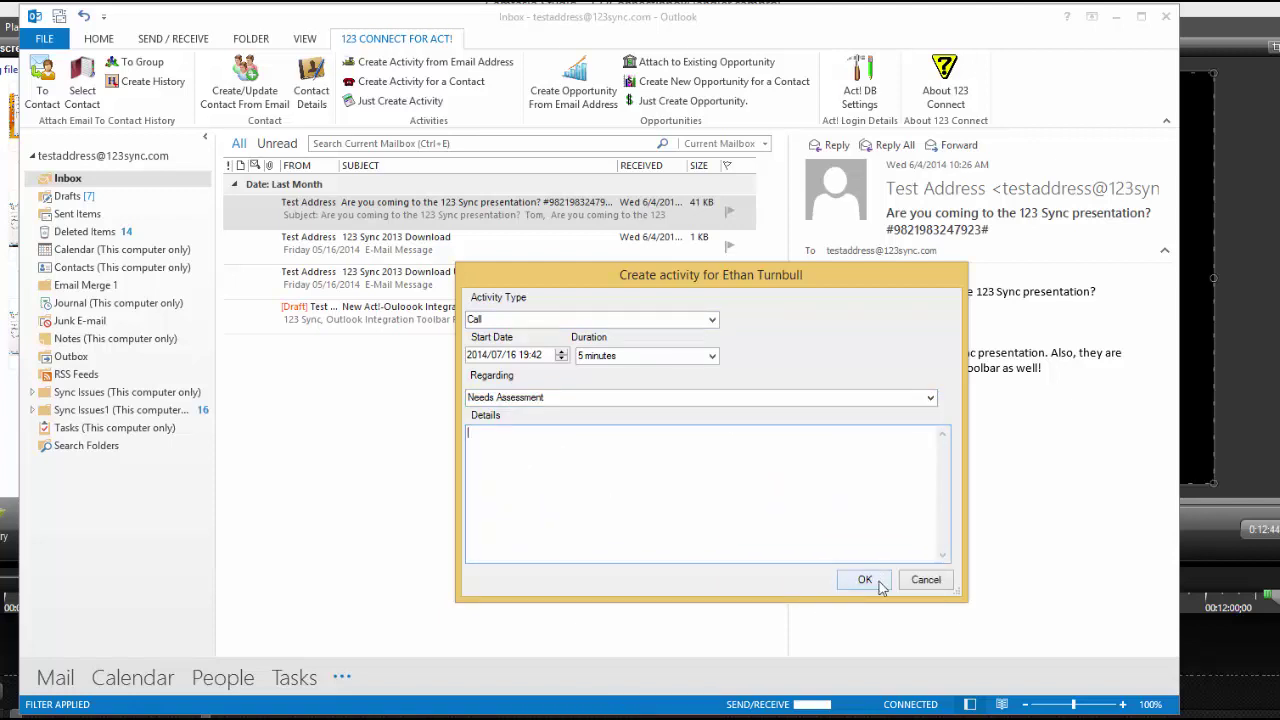
{"action": "left_click", "coordinate": [756, 497]}
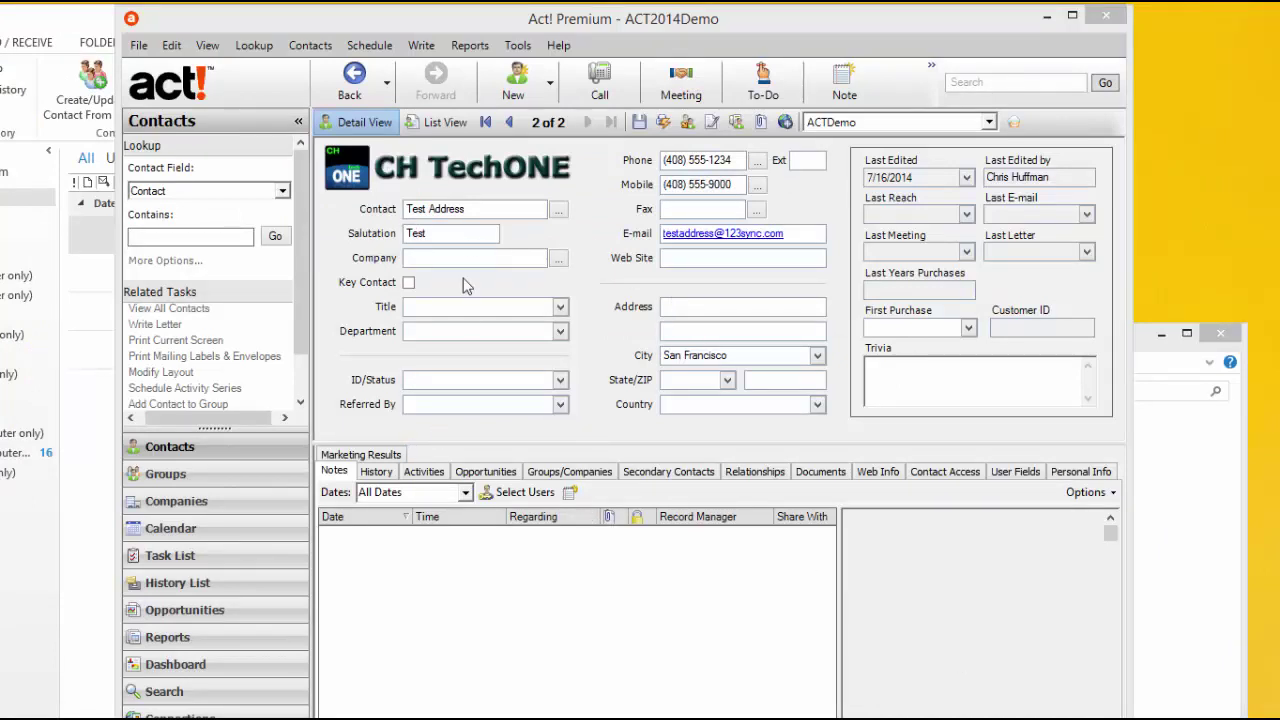
Step: Open the 7:40 PM activity, review its Details notes and attached original email, then cancel
{"action": "left_click", "coordinate": [424, 473]}
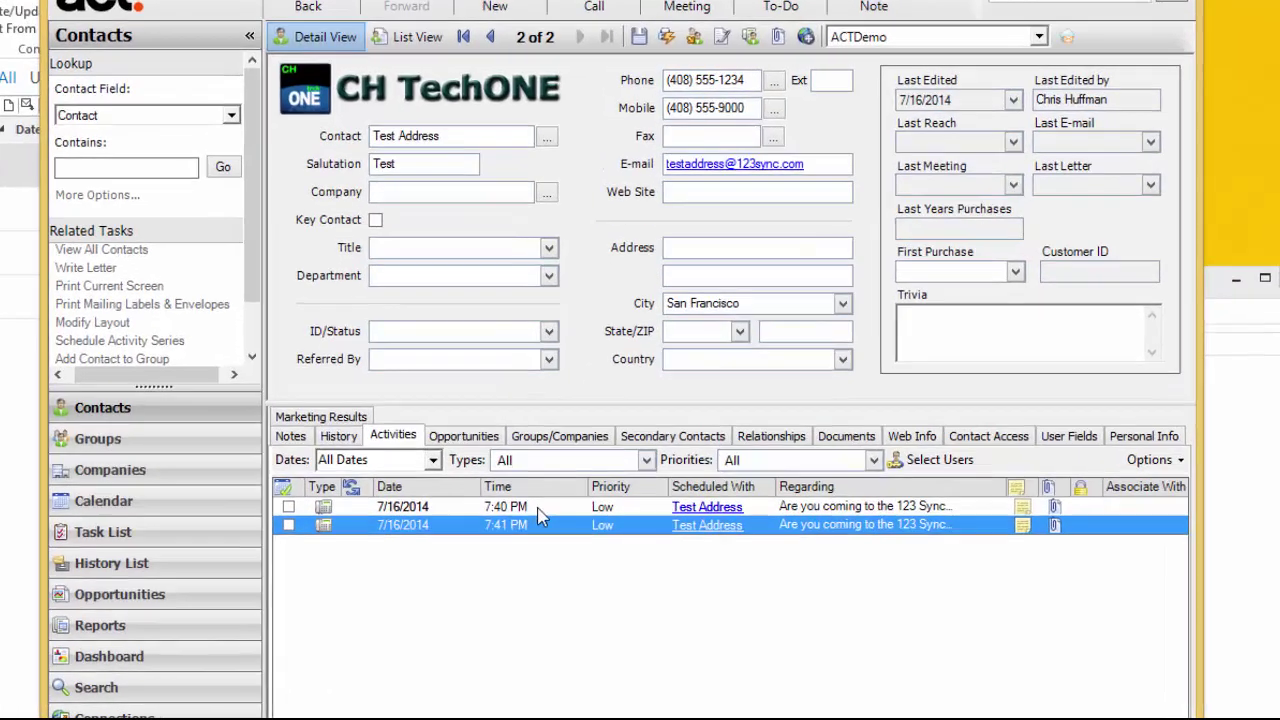
{"action": "left_click", "coordinate": [549, 535]}
{"action": "double_click", "coordinate": [512, 454]}
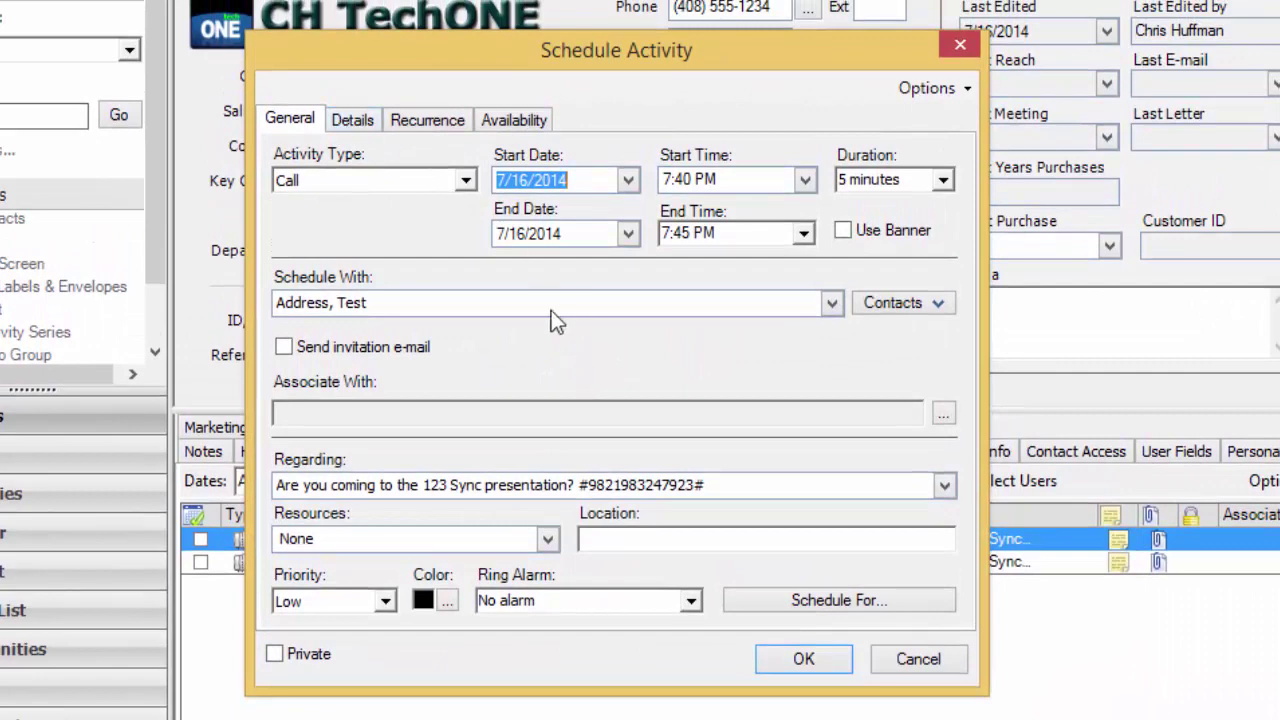
{"action": "left_click", "coordinate": [344, 125]}
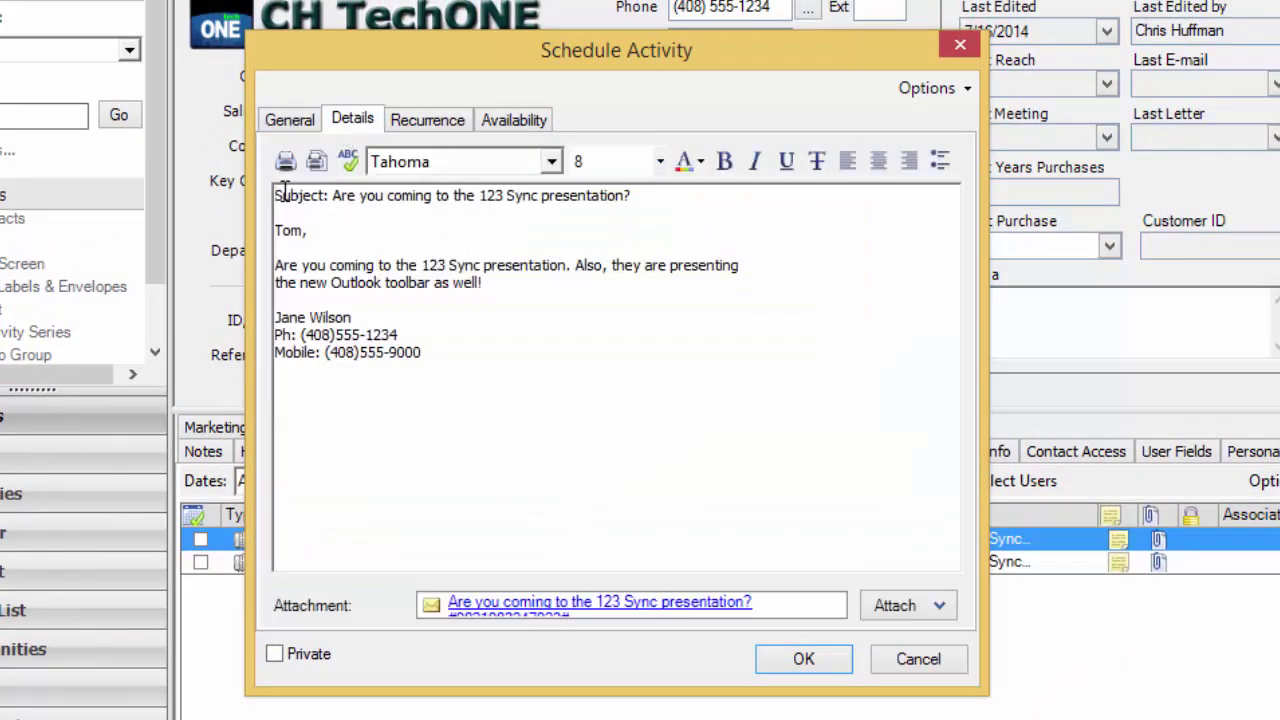
{"action": "left_click_drag", "start_coordinate": [282, 193], "coordinate": [429, 371]}
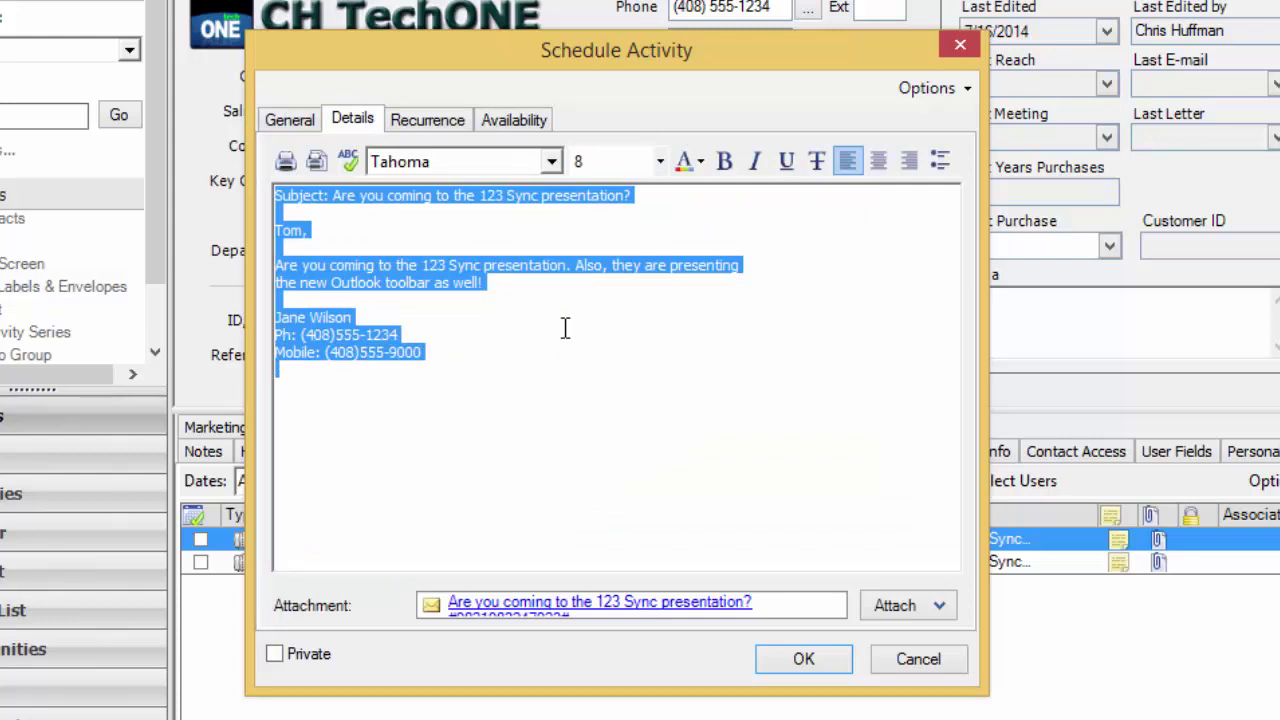
{"action": "left_click", "coordinate": [522, 605]}
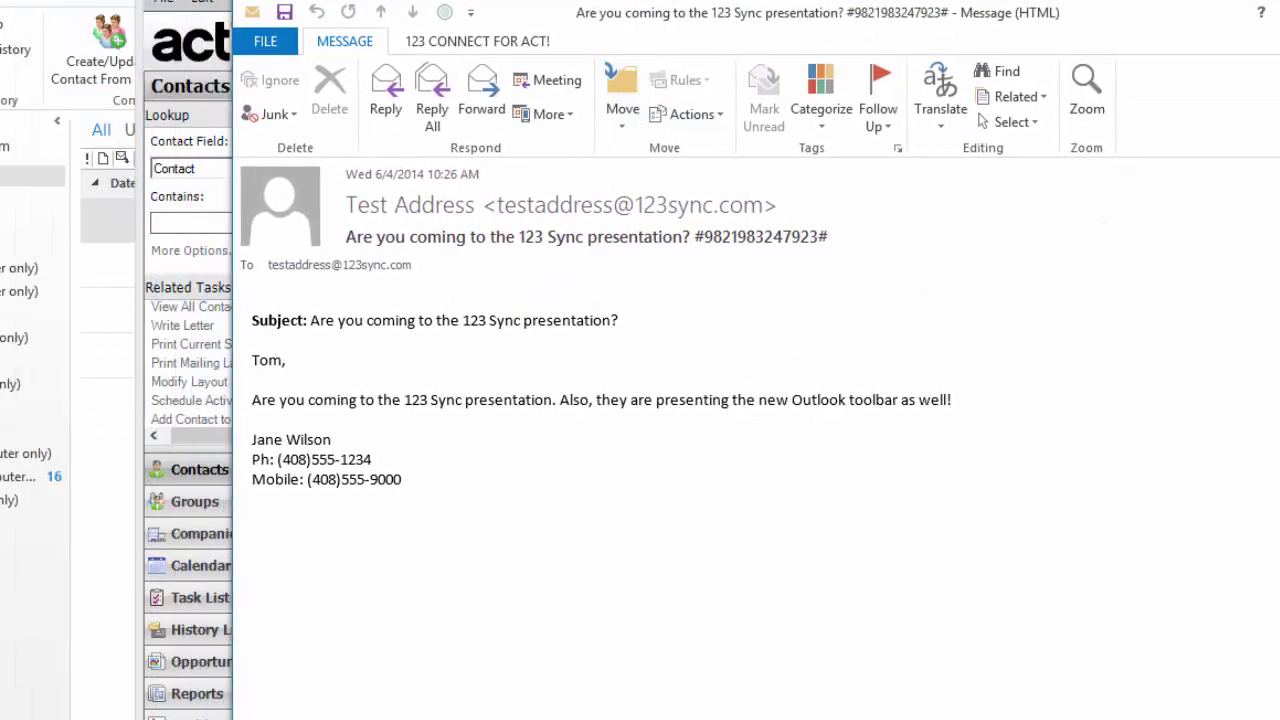
{"action": "key", "text": "Escape"}
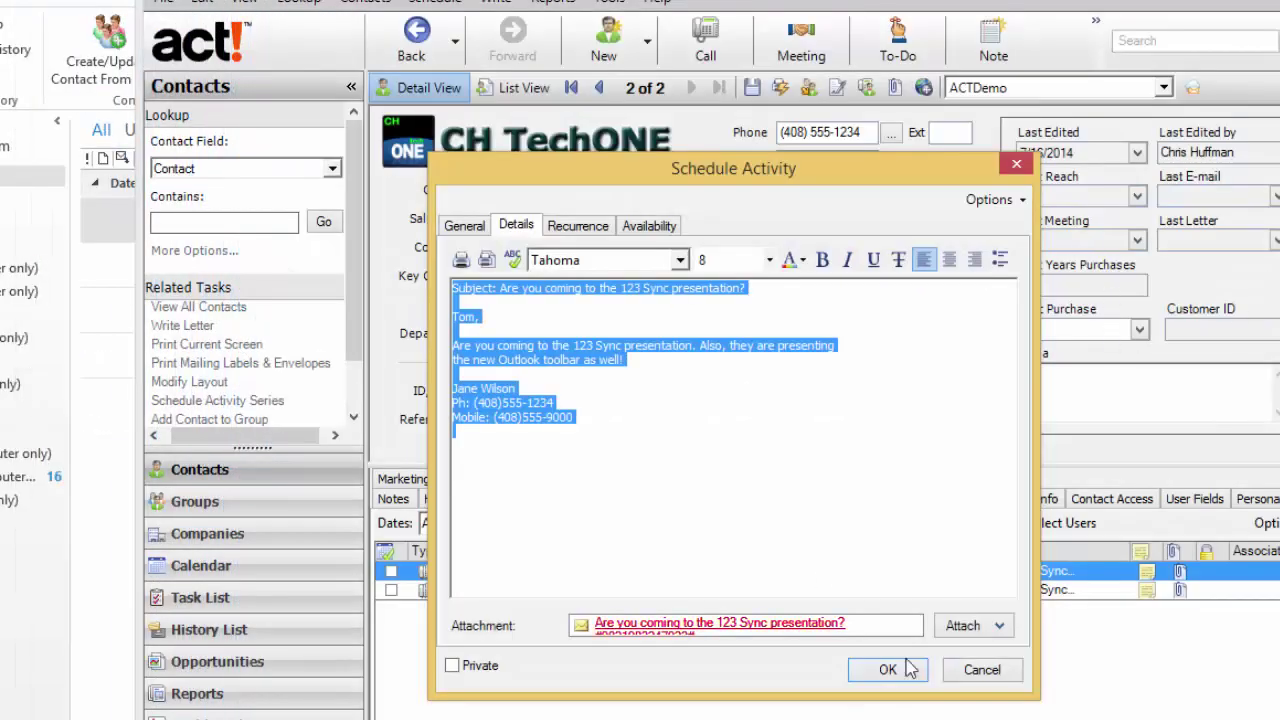
{"action": "left_click", "coordinate": [966, 672]}
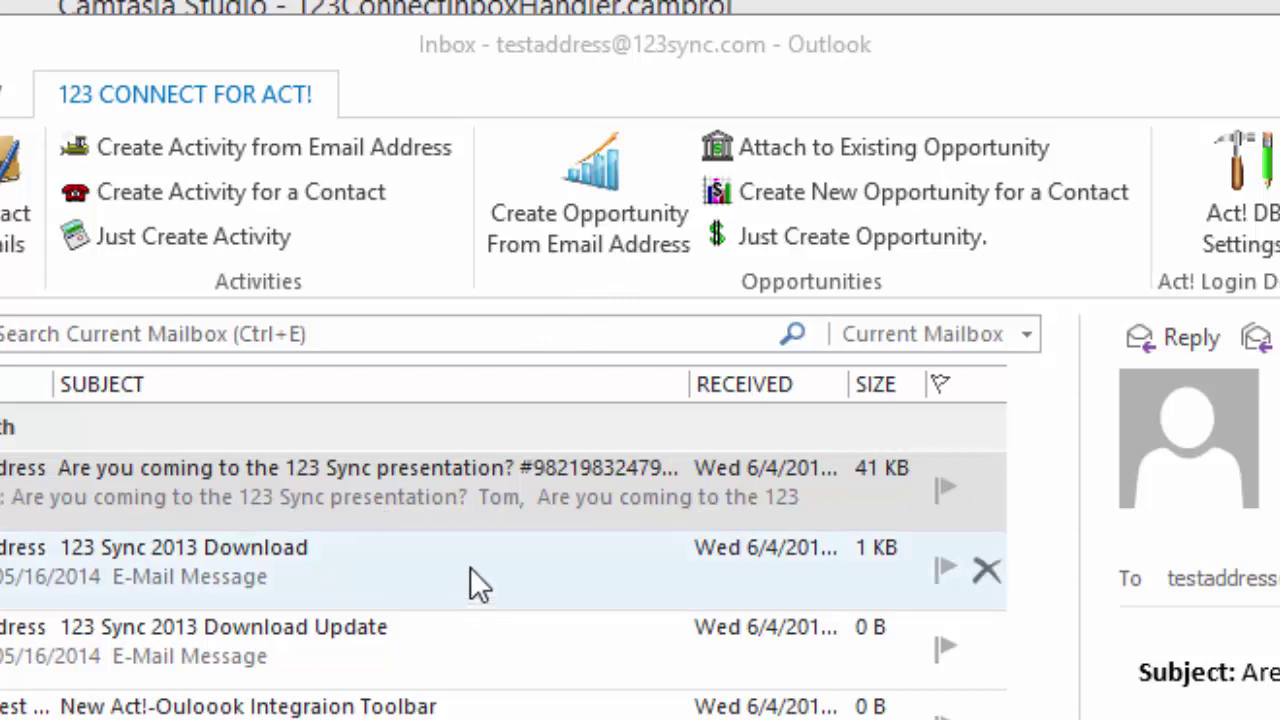
Step: Start an Act! opportunity from the 123 Sync presentation email, named 'New Opportunity'
{"action": "left_click", "coordinate": [472, 500]}
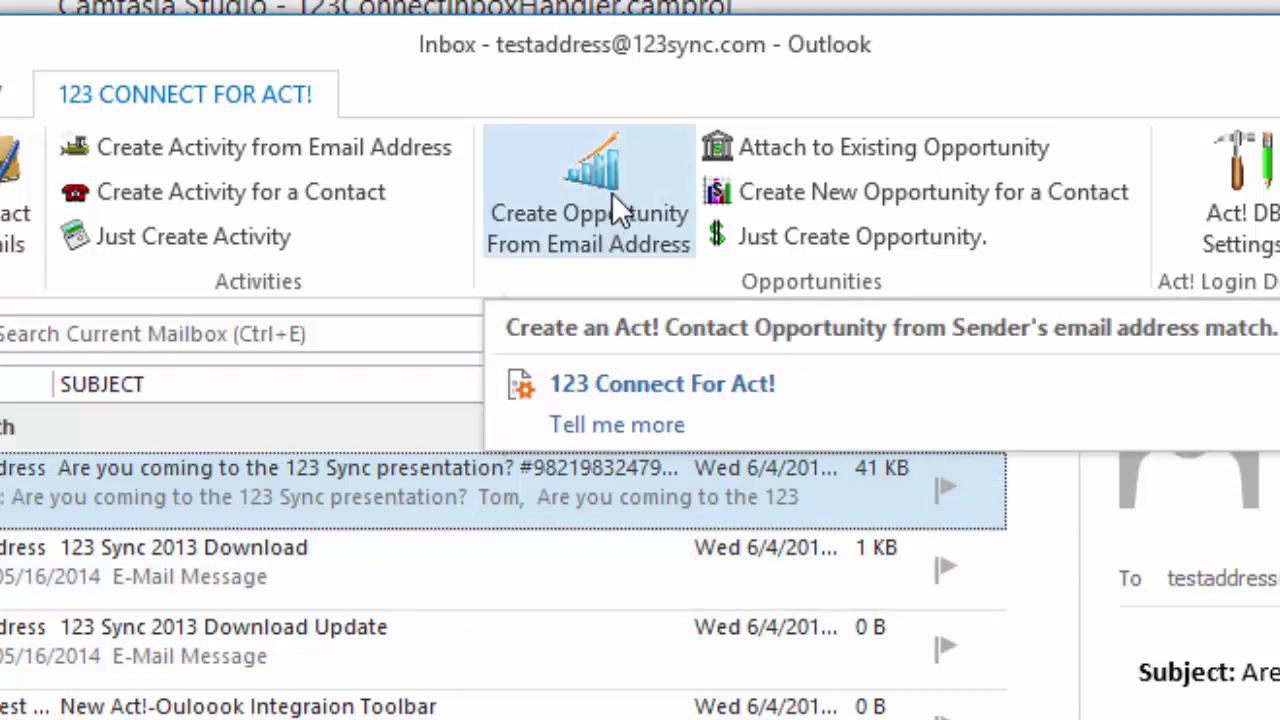
{"action": "left_click", "coordinate": [611, 192]}
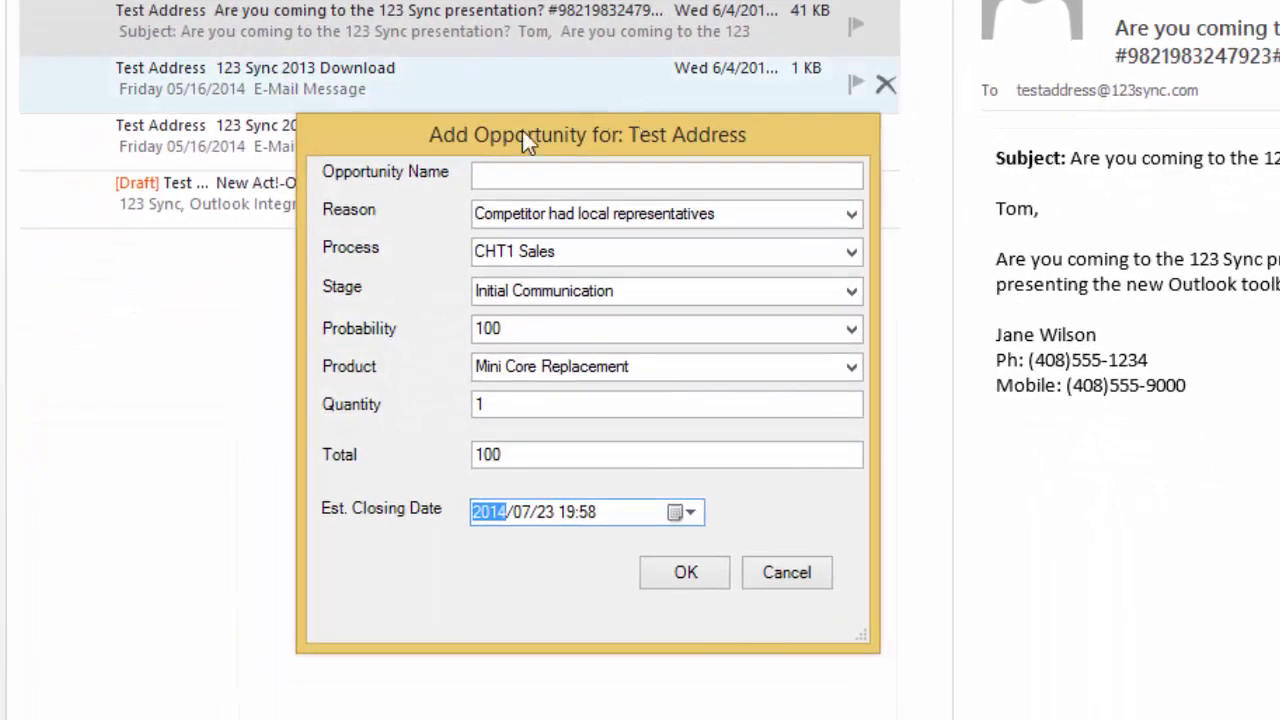
{"action": "left_click", "coordinate": [530, 175]}
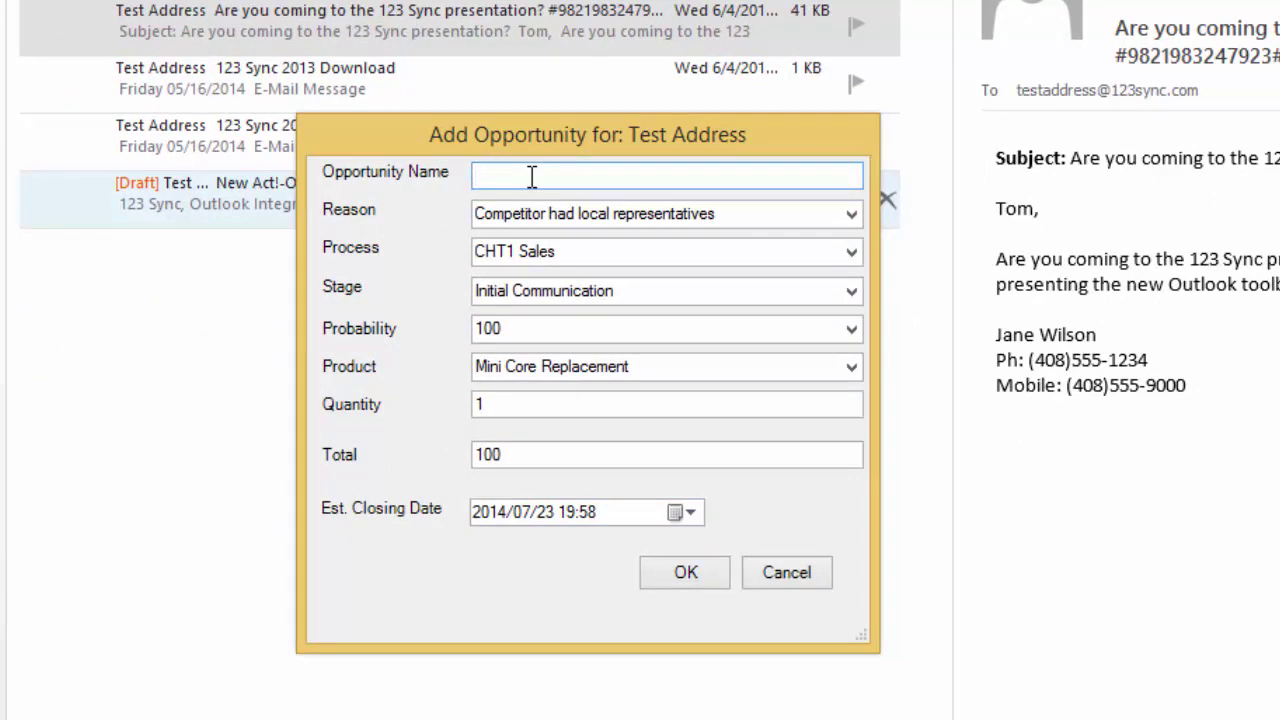
{"action": "type", "text": "New Opportunity"}
Step: Keep the existing reason, CHT1 Sales process, Initial Communication stage and 100 probability
{"action": "left_click", "coordinate": [853, 220]}
{"action": "left_click", "coordinate": [856, 223]}
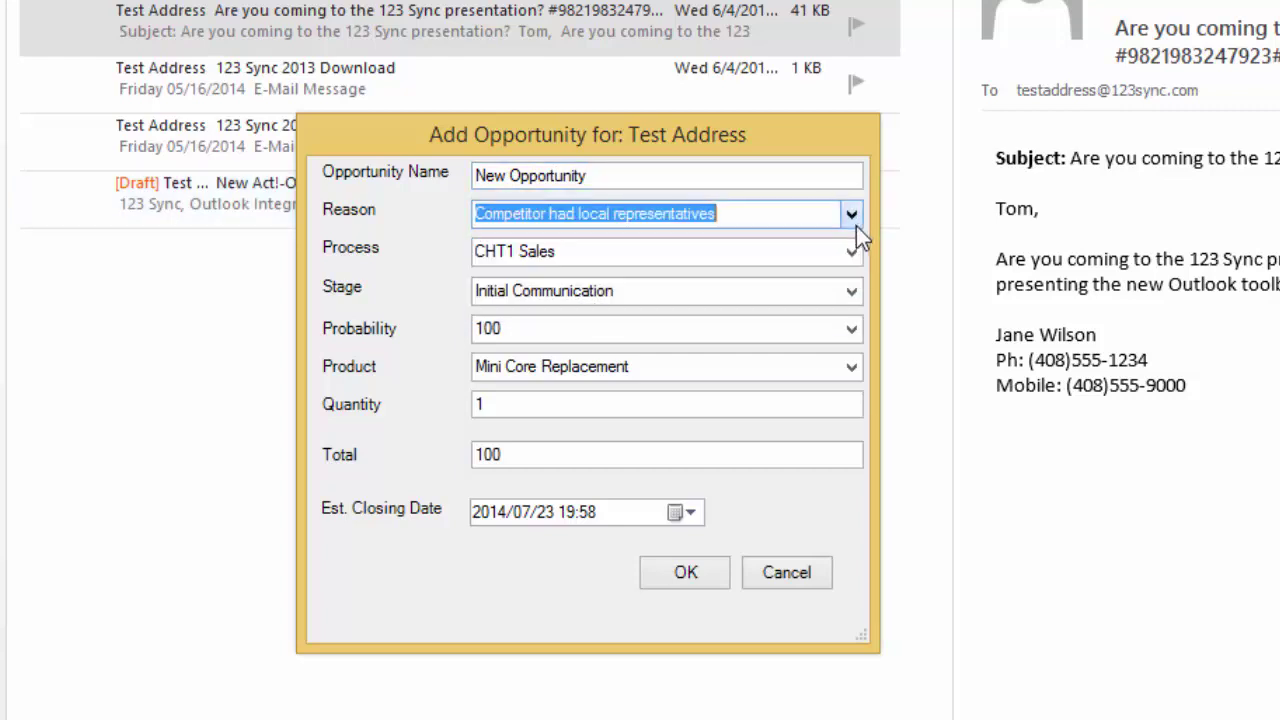
{"action": "left_click", "coordinate": [851, 252]}
{"action": "left_click", "coordinate": [849, 264]}
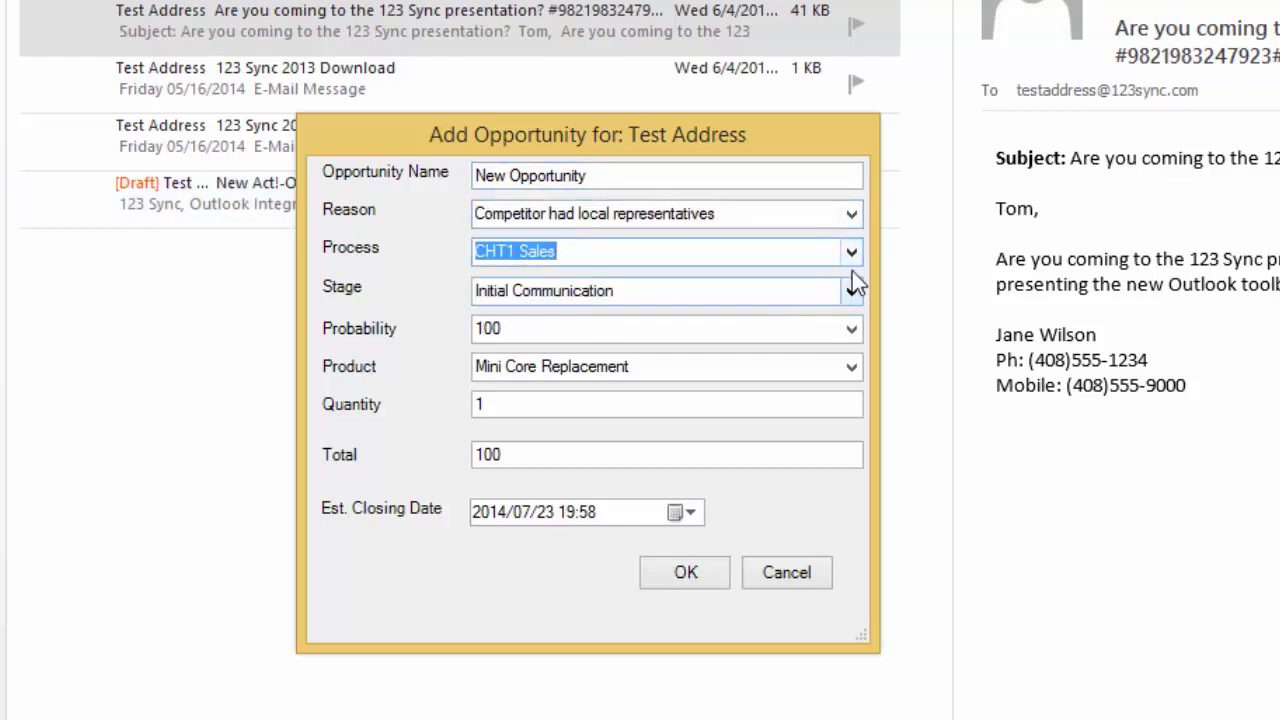
{"action": "left_click", "coordinate": [851, 254]}
{"action": "left_click", "coordinate": [851, 254]}
{"action": "left_click", "coordinate": [851, 254]}
{"action": "left_click", "coordinate": [851, 254]}
{"action": "left_click", "coordinate": [851, 288]}
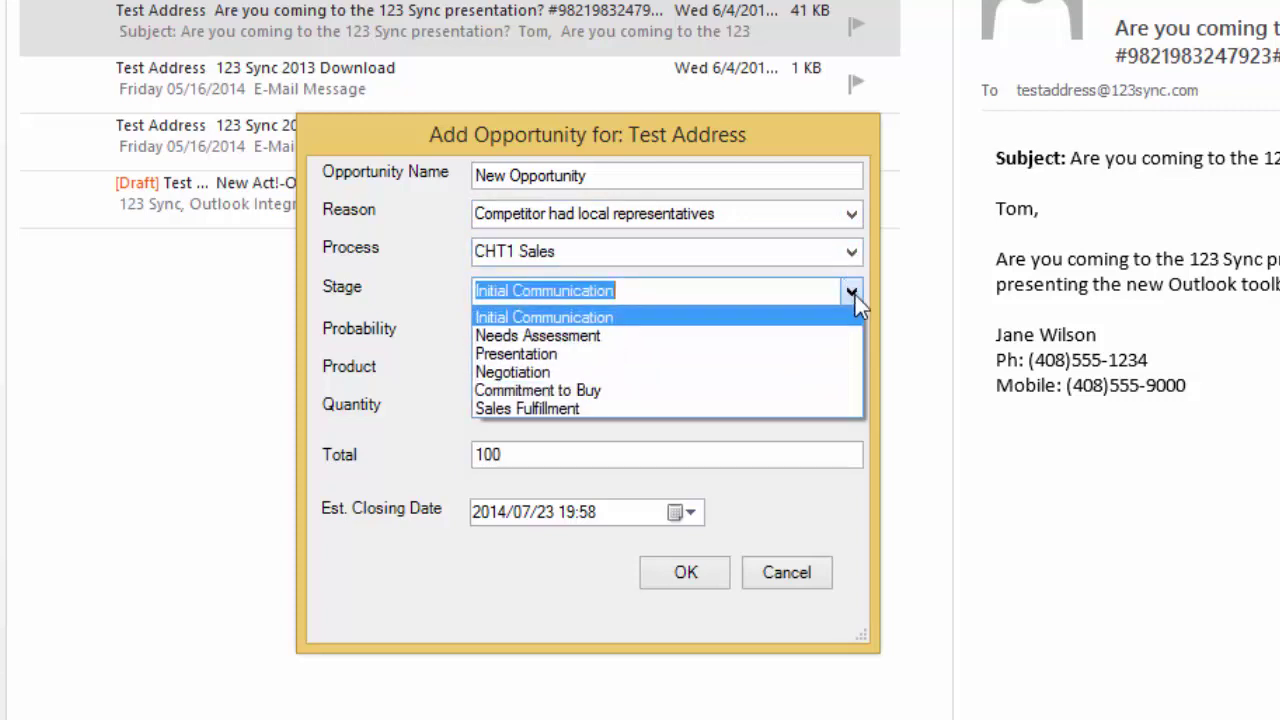
{"action": "left_click", "coordinate": [851, 289]}
{"action": "left_click", "coordinate": [851, 331]}
{"action": "left_click", "coordinate": [850, 331]}
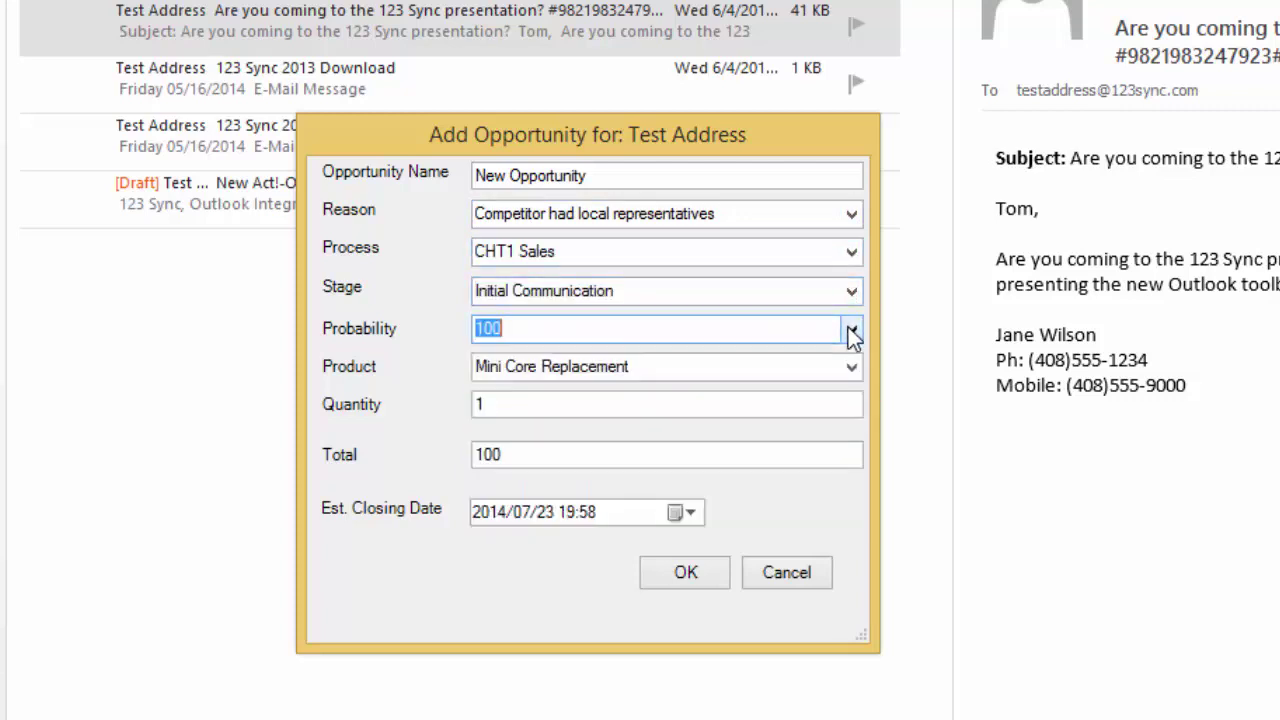
Step: Set the product to Service Contract, save the opportunity and acknowledge the confirmation
{"action": "left_click", "coordinate": [863, 370]}
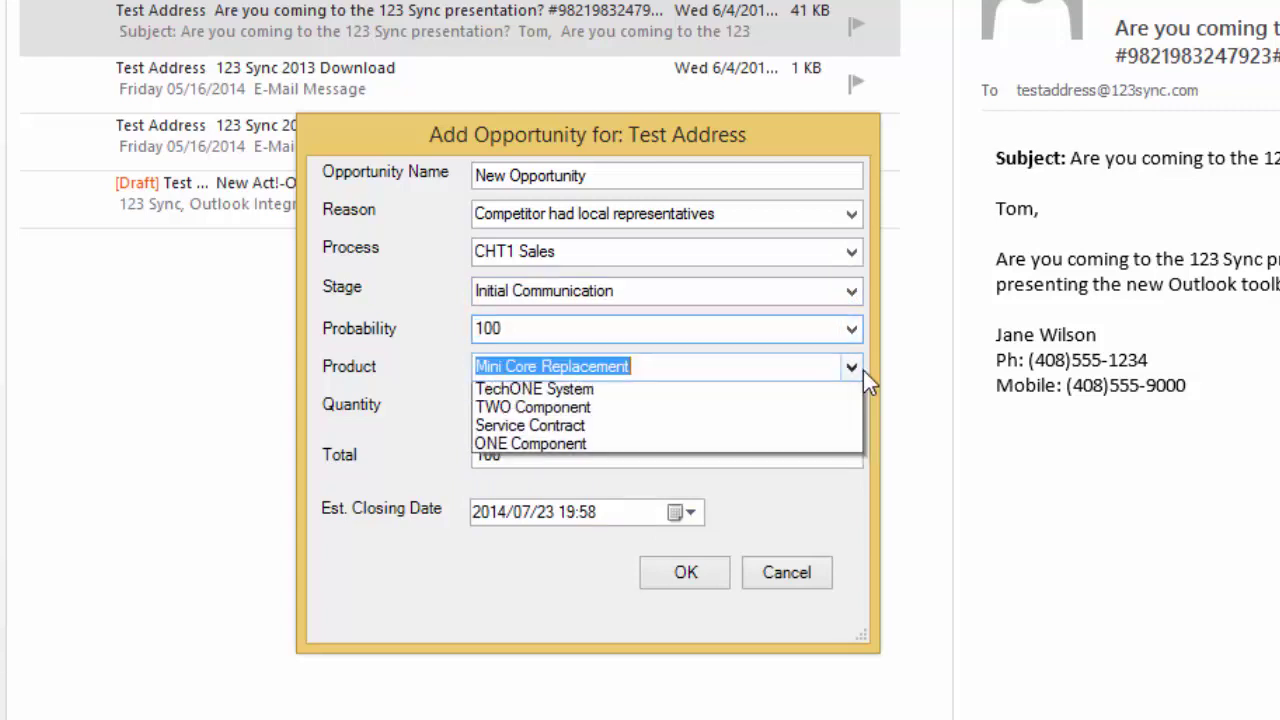
{"action": "left_click", "coordinate": [770, 440]}
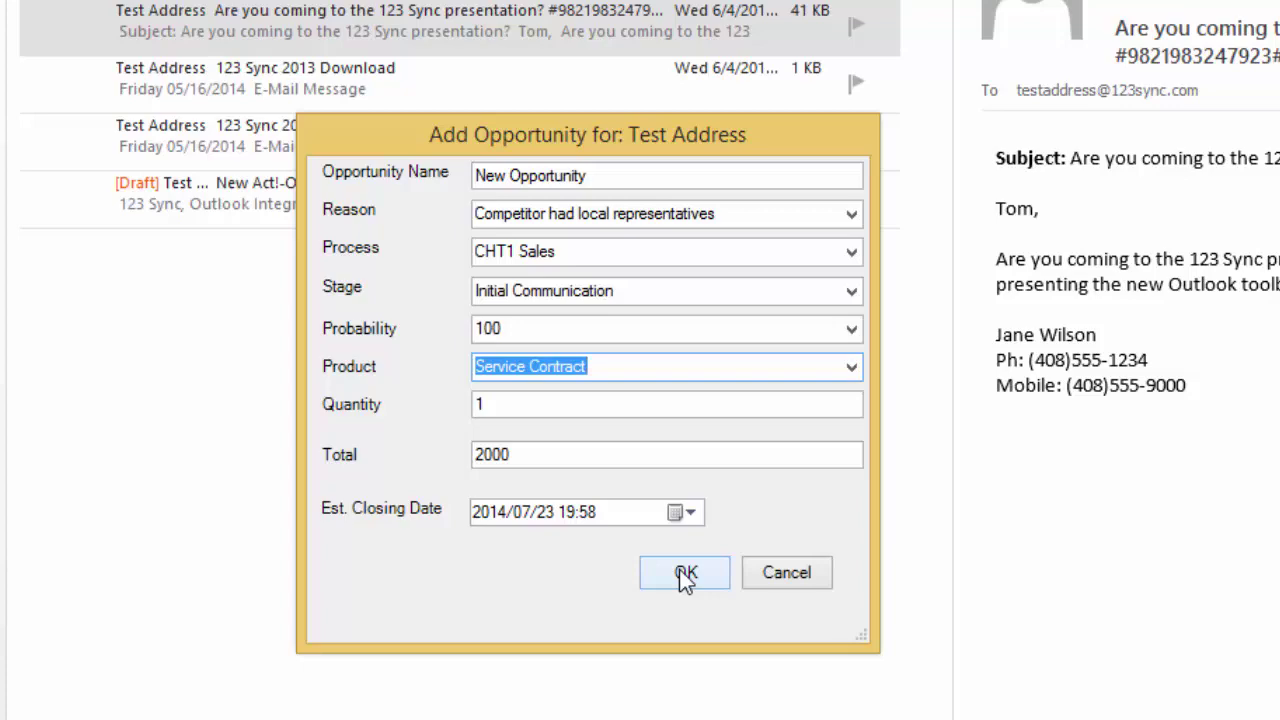
{"action": "left_click", "coordinate": [680, 571]}
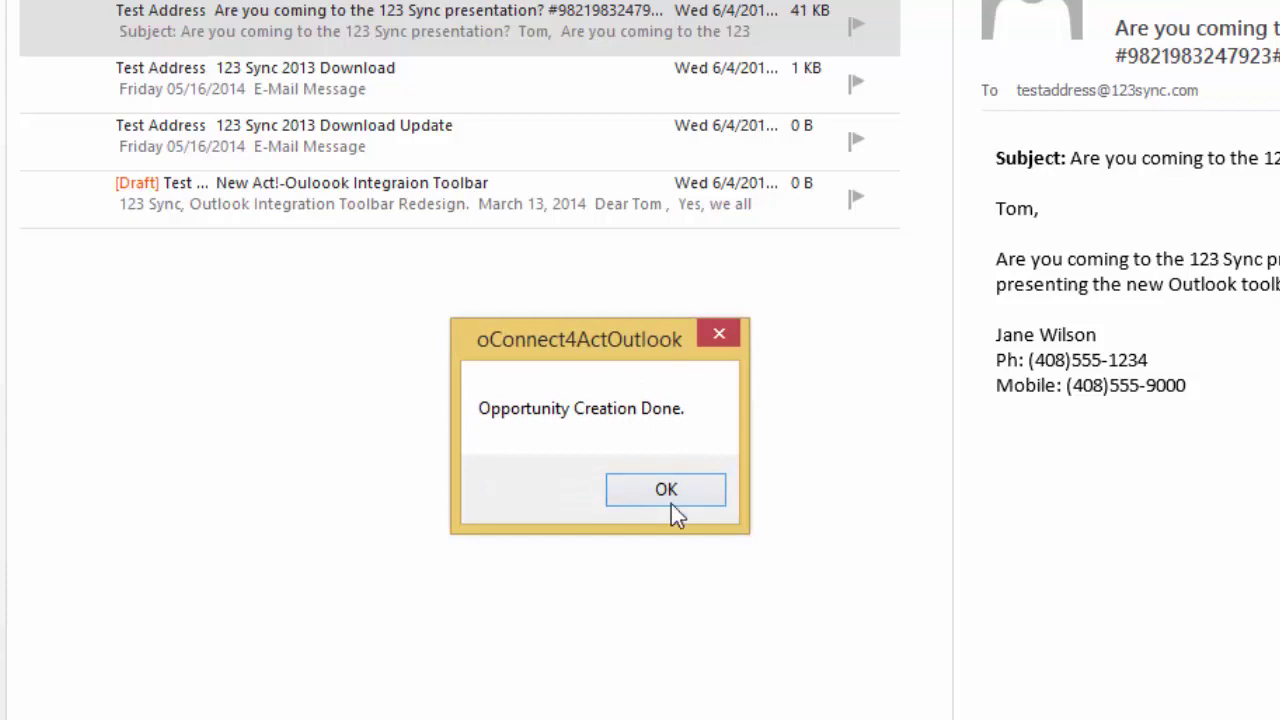
{"action": "left_click", "coordinate": [666, 490]}
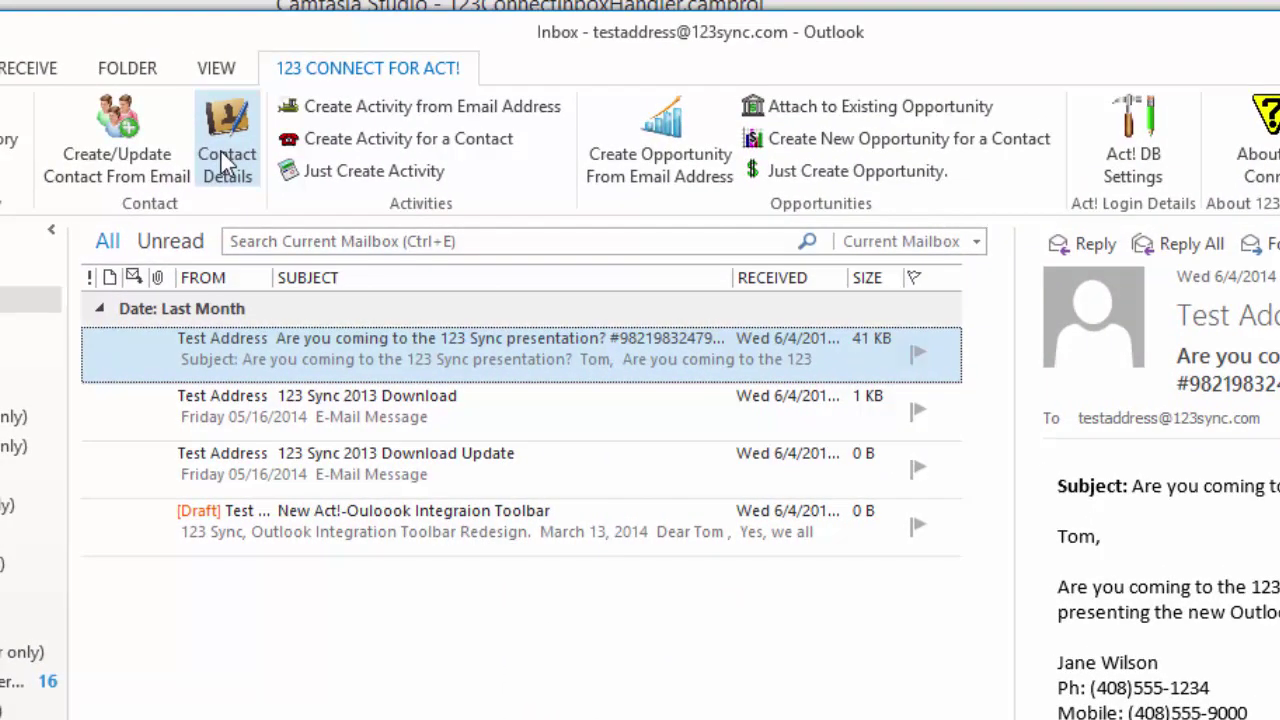
{"action": "left_click", "coordinate": [221, 151]}
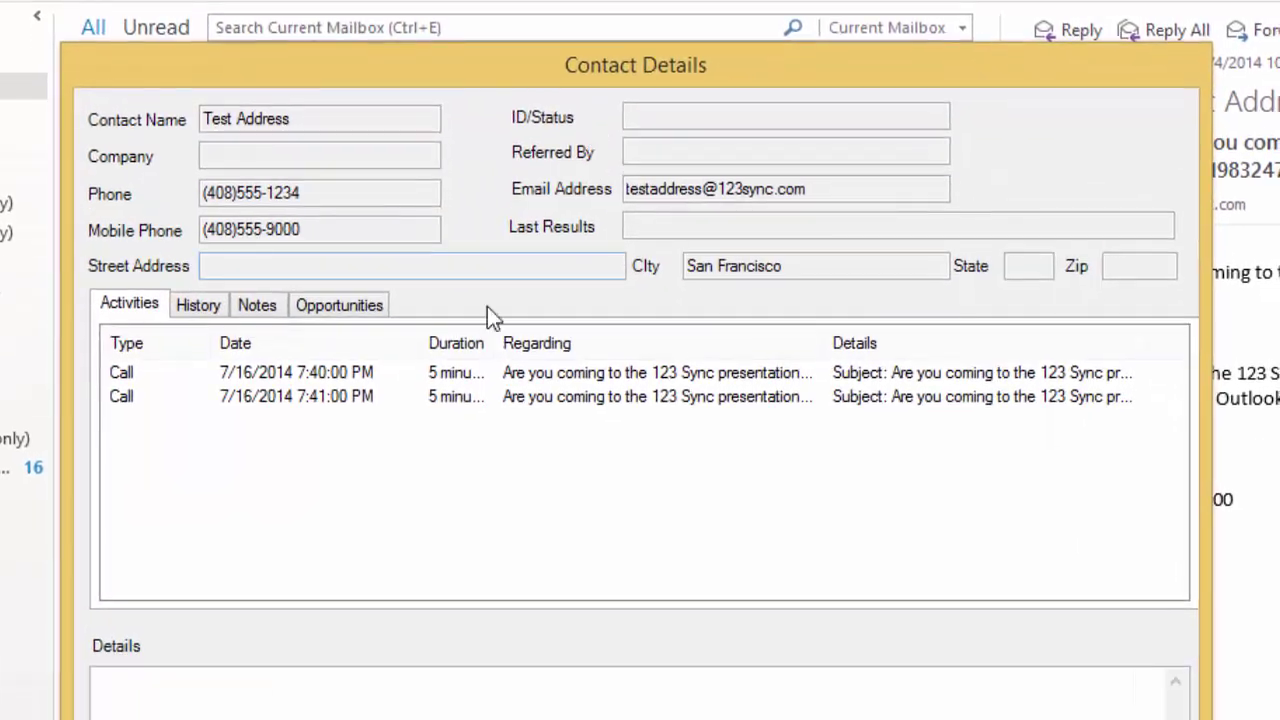
{"action": "left_click", "coordinate": [370, 310]}
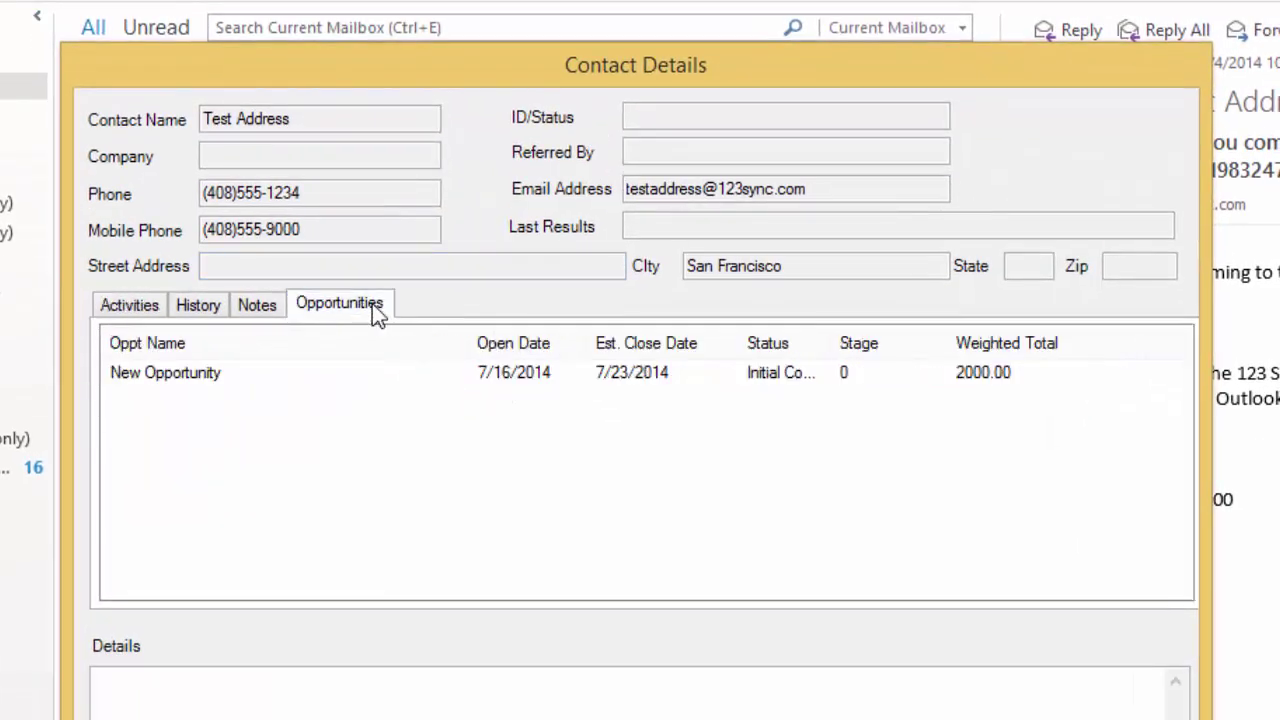
{"action": "left_click", "coordinate": [222, 374]}
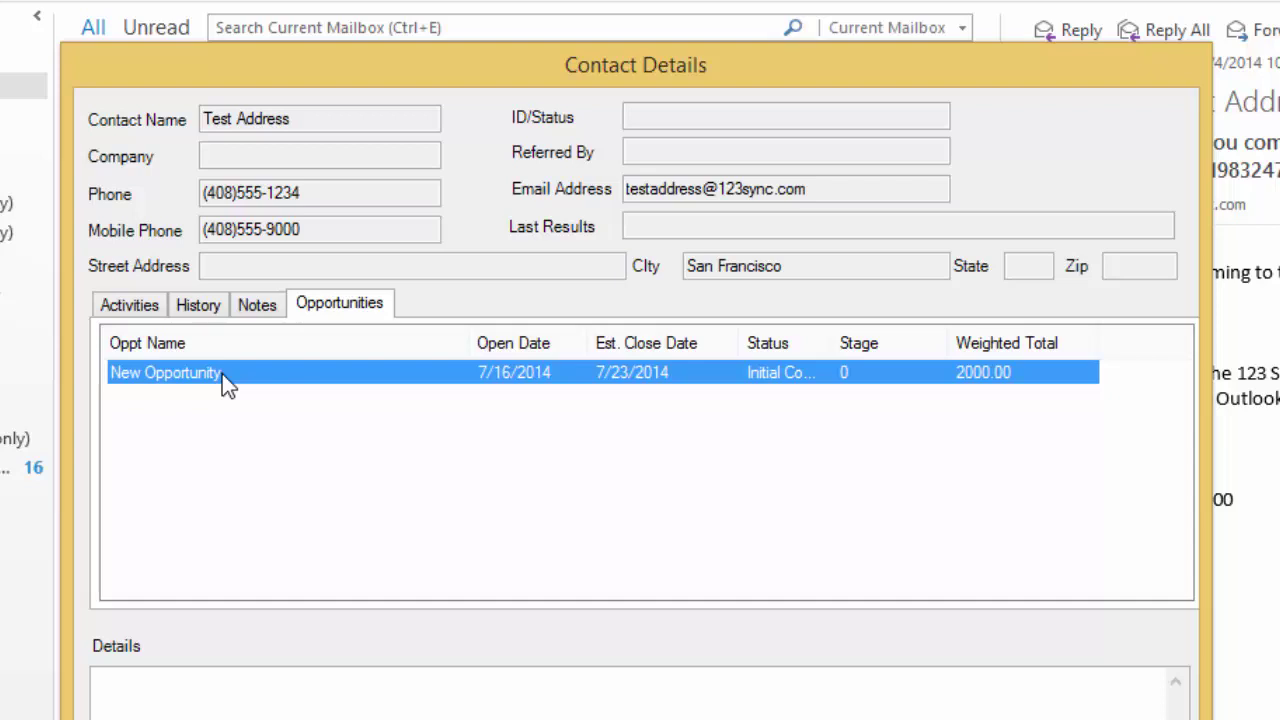
{"action": "left_click", "coordinate": [277, 308]}
{"action": "left_click", "coordinate": [352, 312]}
{"action": "left_click", "coordinate": [262, 312]}
{"action": "left_click", "coordinate": [204, 313]}
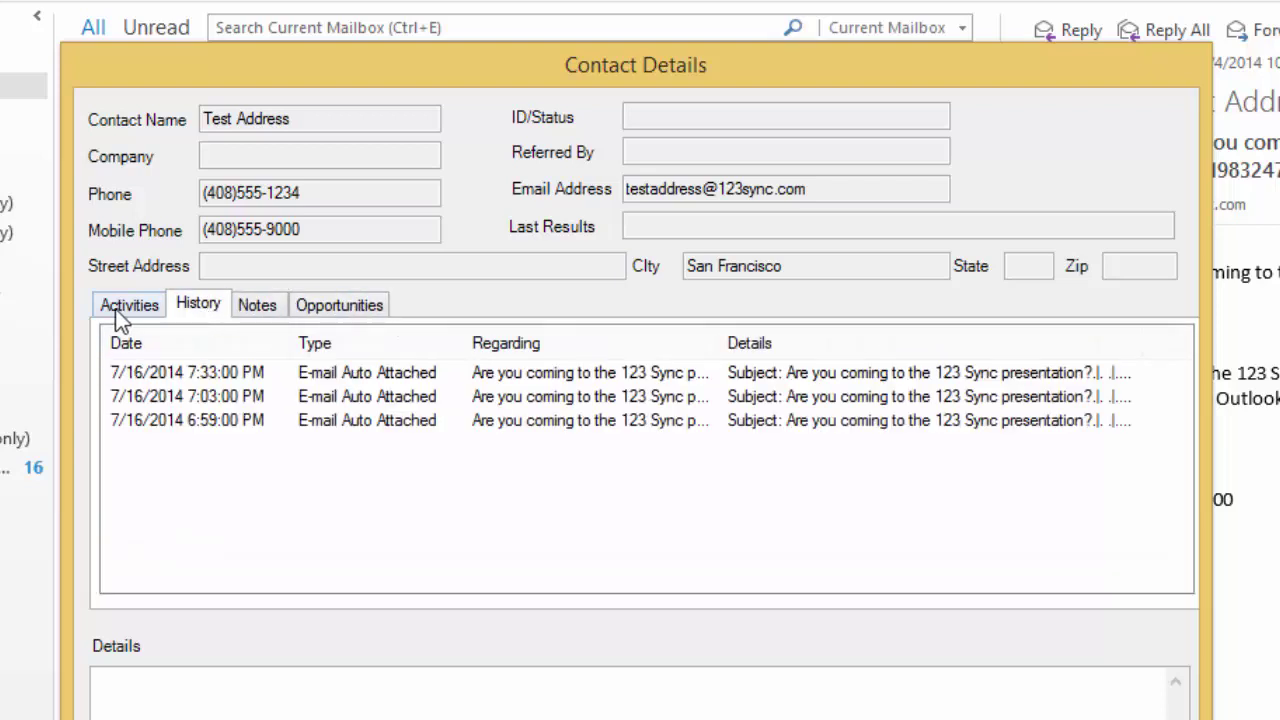
{"action": "left_click", "coordinate": [268, 315]}
{"action": "left_click", "coordinate": [345, 313]}
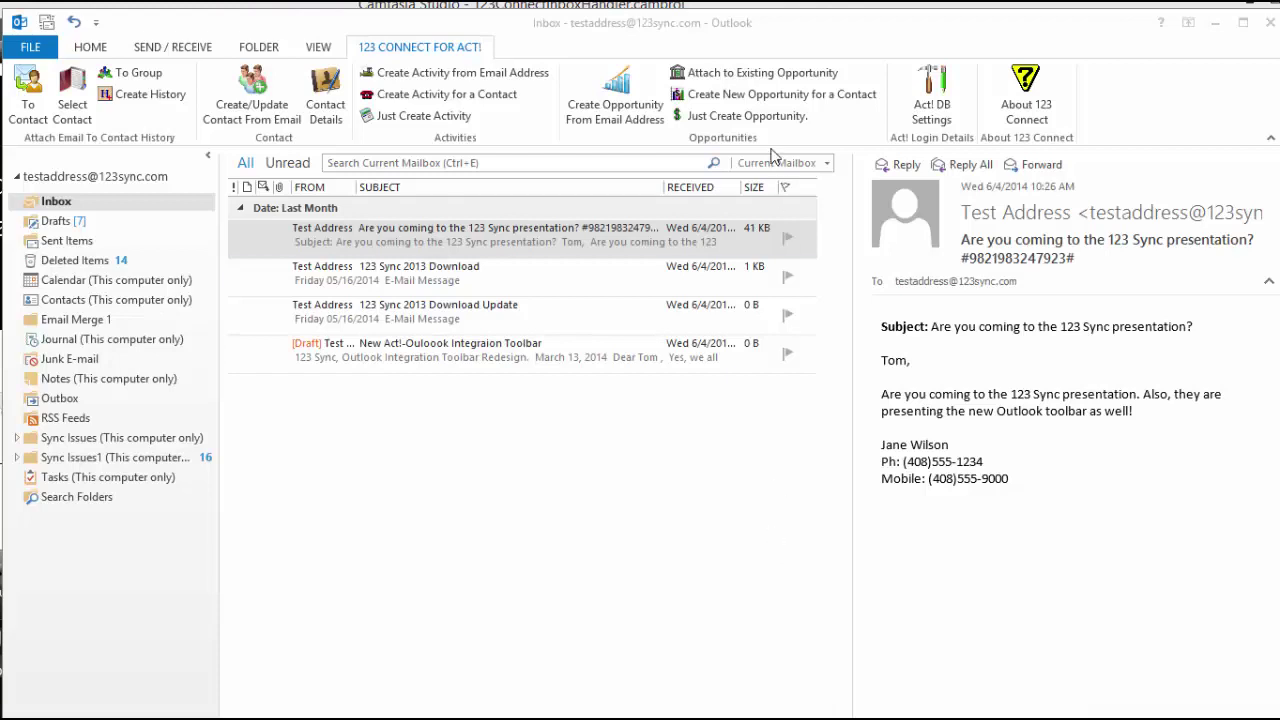
{"action": "left_click", "coordinate": [712, 81]}
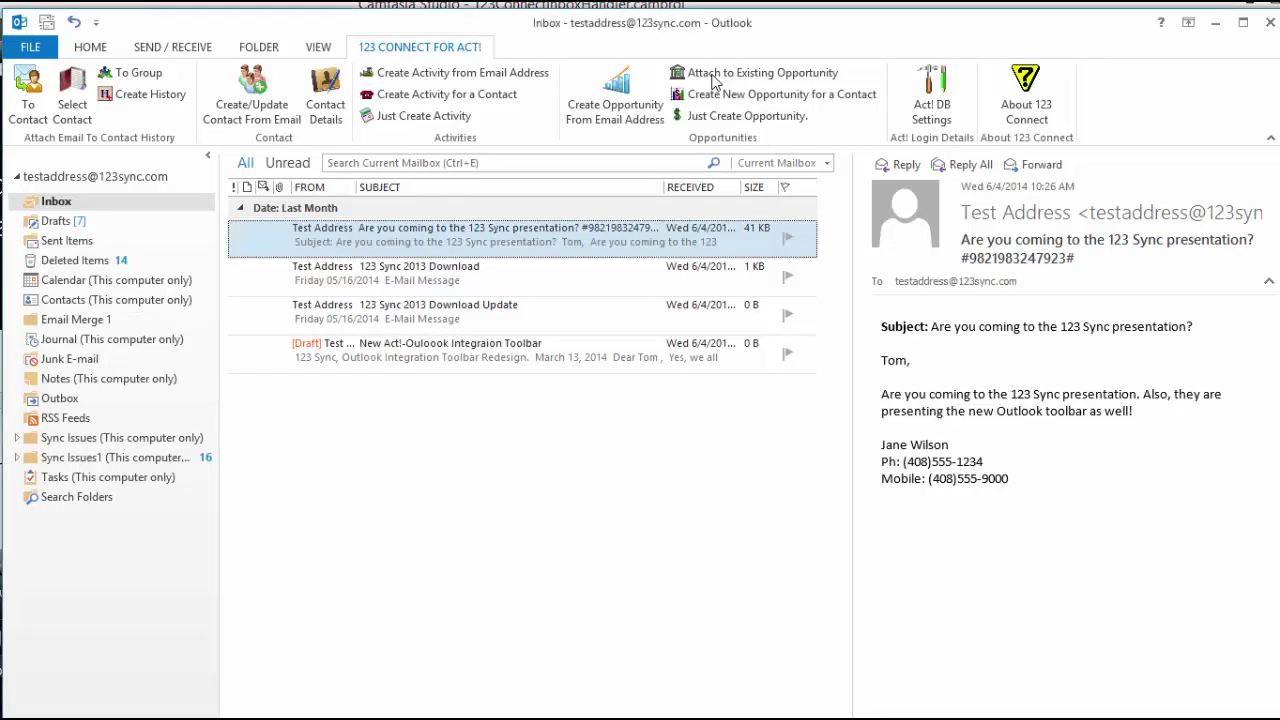
{"action": "left_click", "coordinate": [709, 79]}
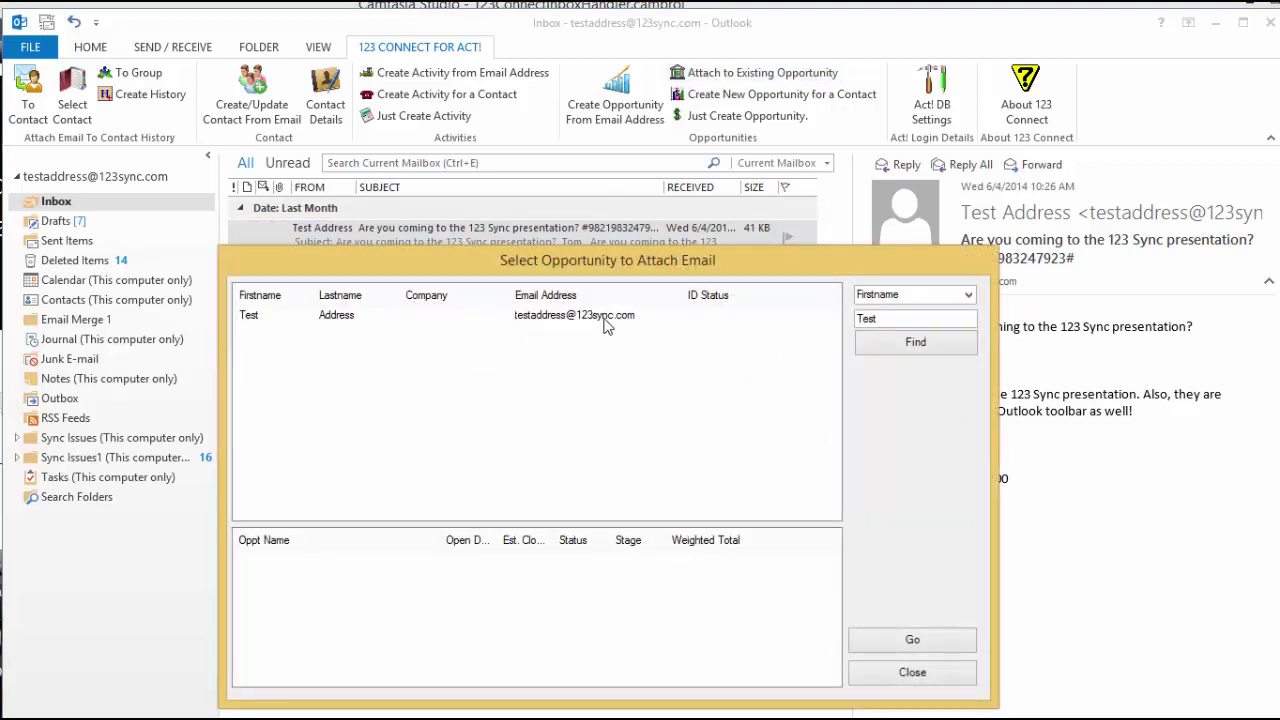
{"action": "left_click", "coordinate": [607, 322]}
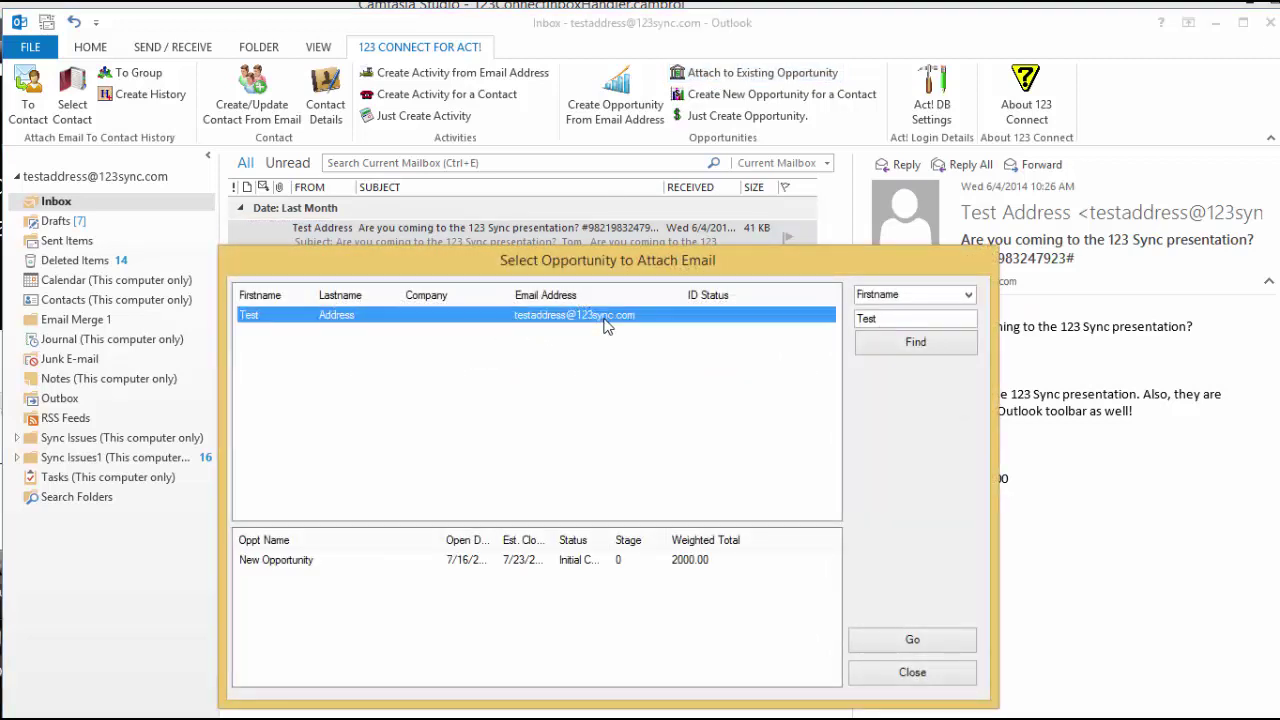
{"action": "left_click", "coordinate": [591, 562]}
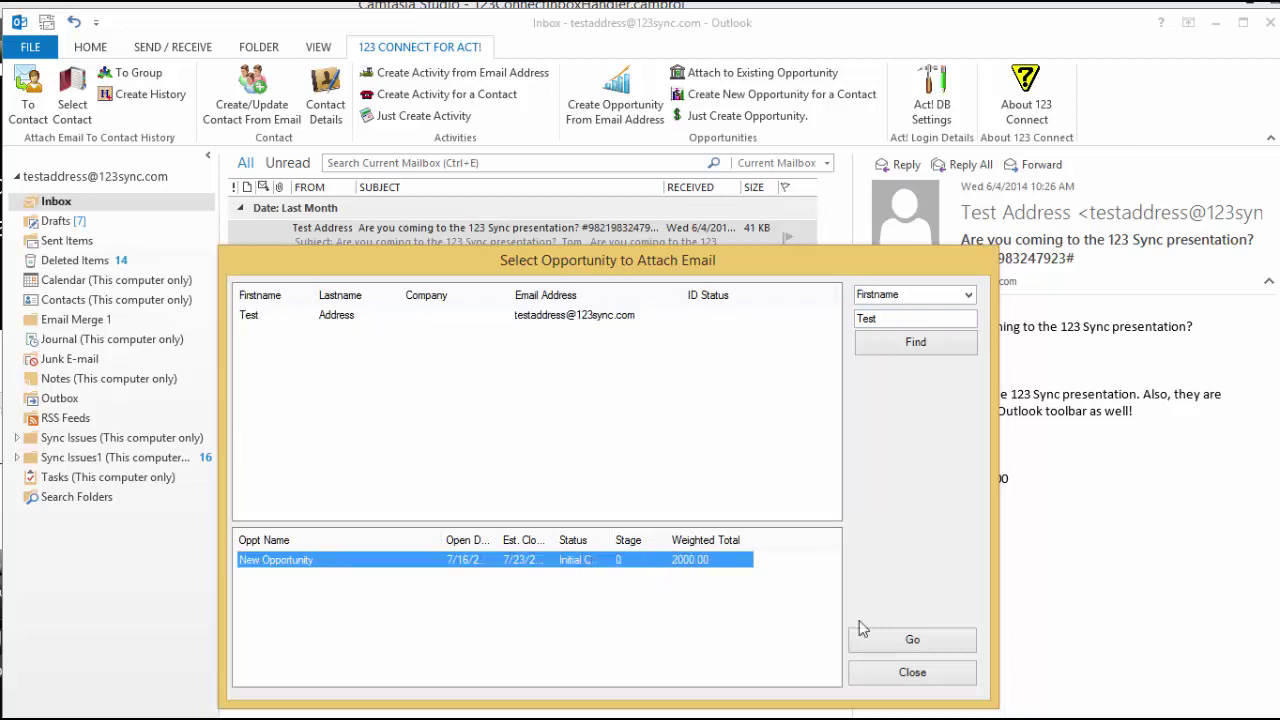
{"action": "left_click", "coordinate": [912, 676]}
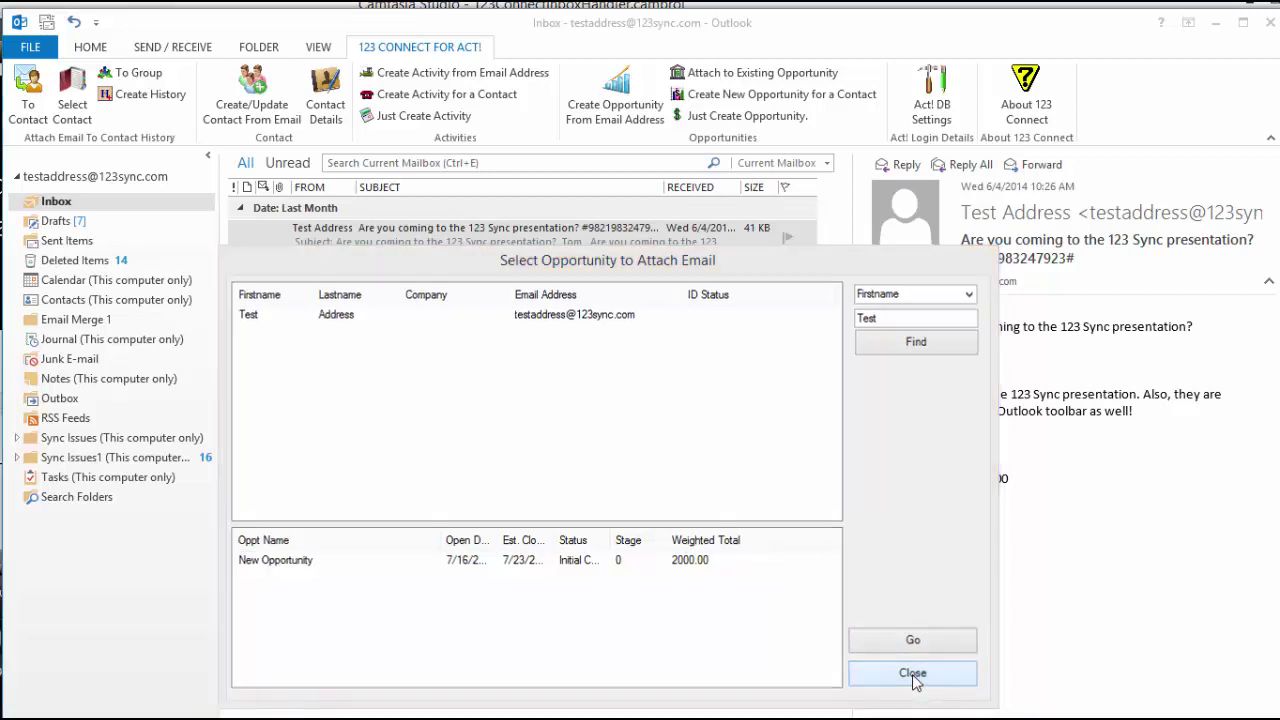
{"action": "left_click", "coordinate": [707, 562]}
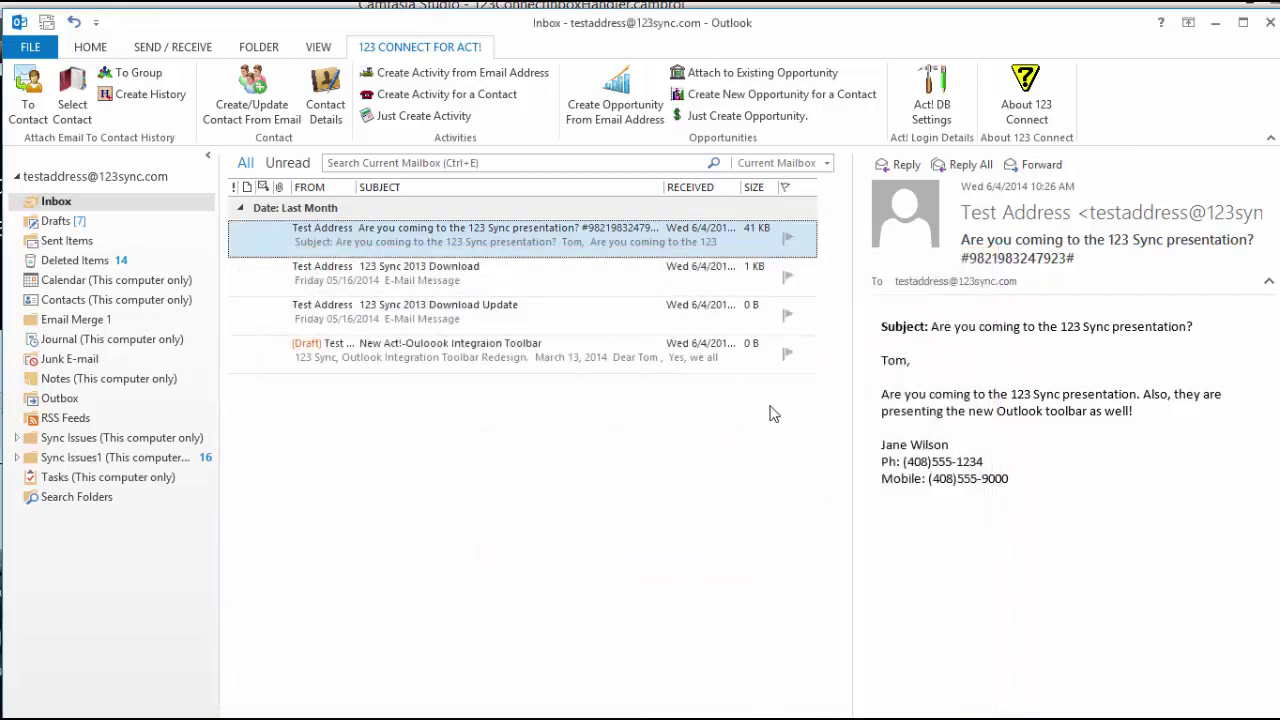
{"action": "left_click", "coordinate": [709, 97]}
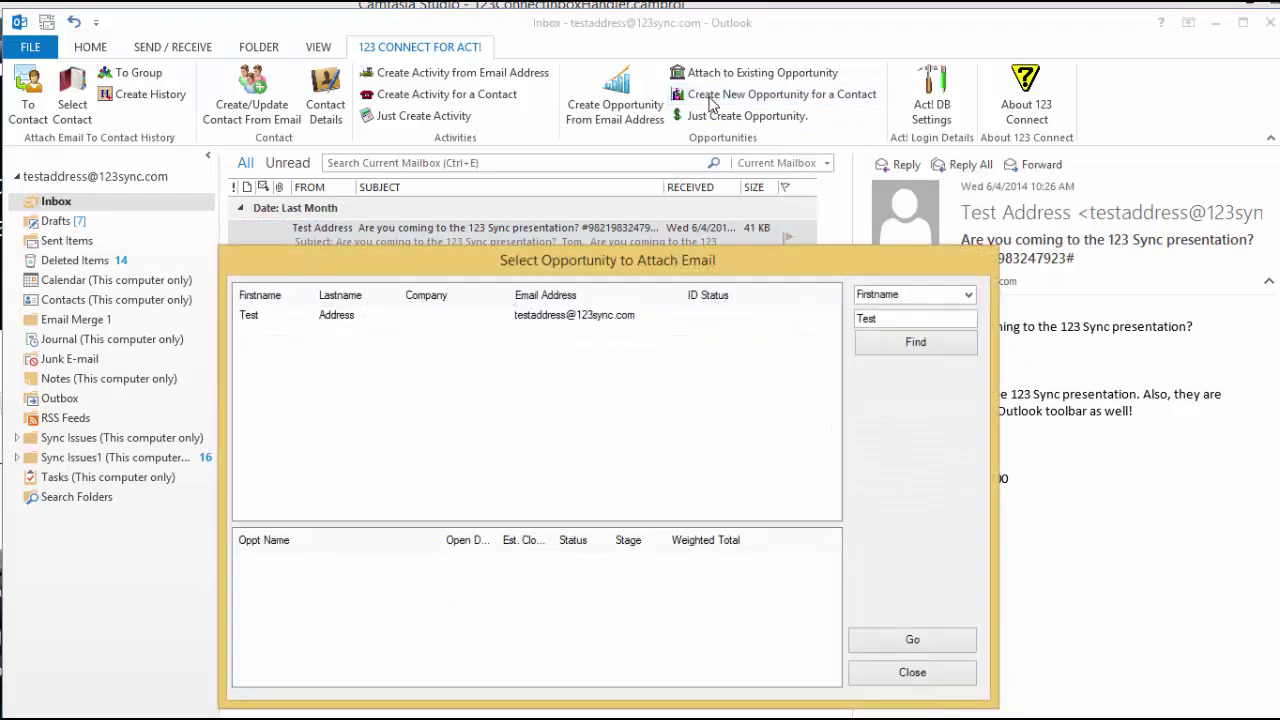
{"action": "double_click", "coordinate": [887, 323]}
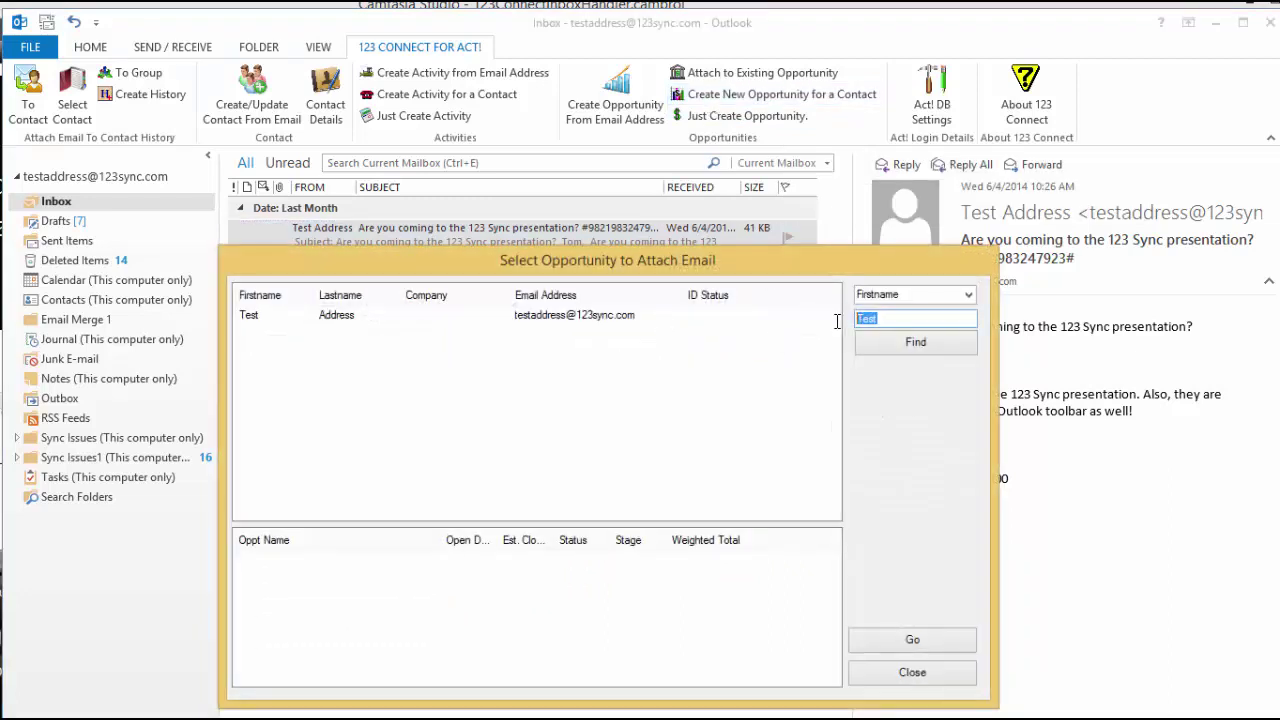
{"action": "key", "text": "BackSpace"}
{"action": "left_click", "coordinate": [946, 345]}
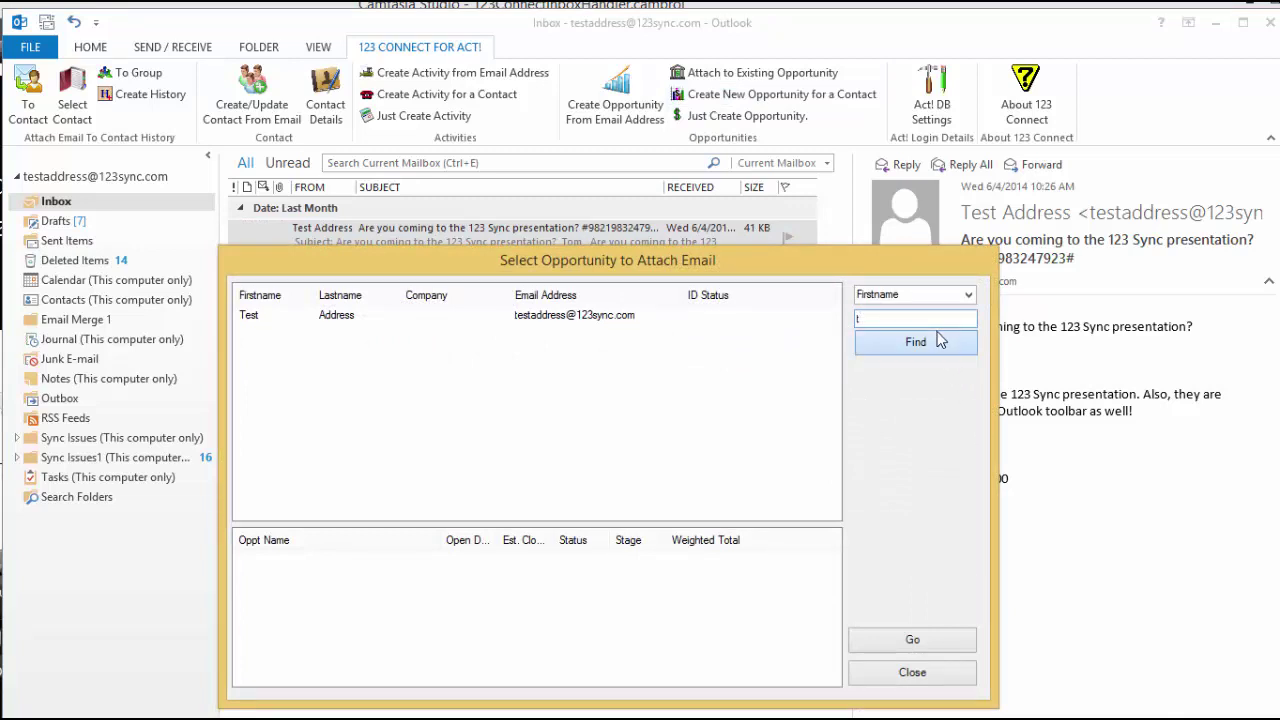
{"action": "left_click", "coordinate": [601, 385]}
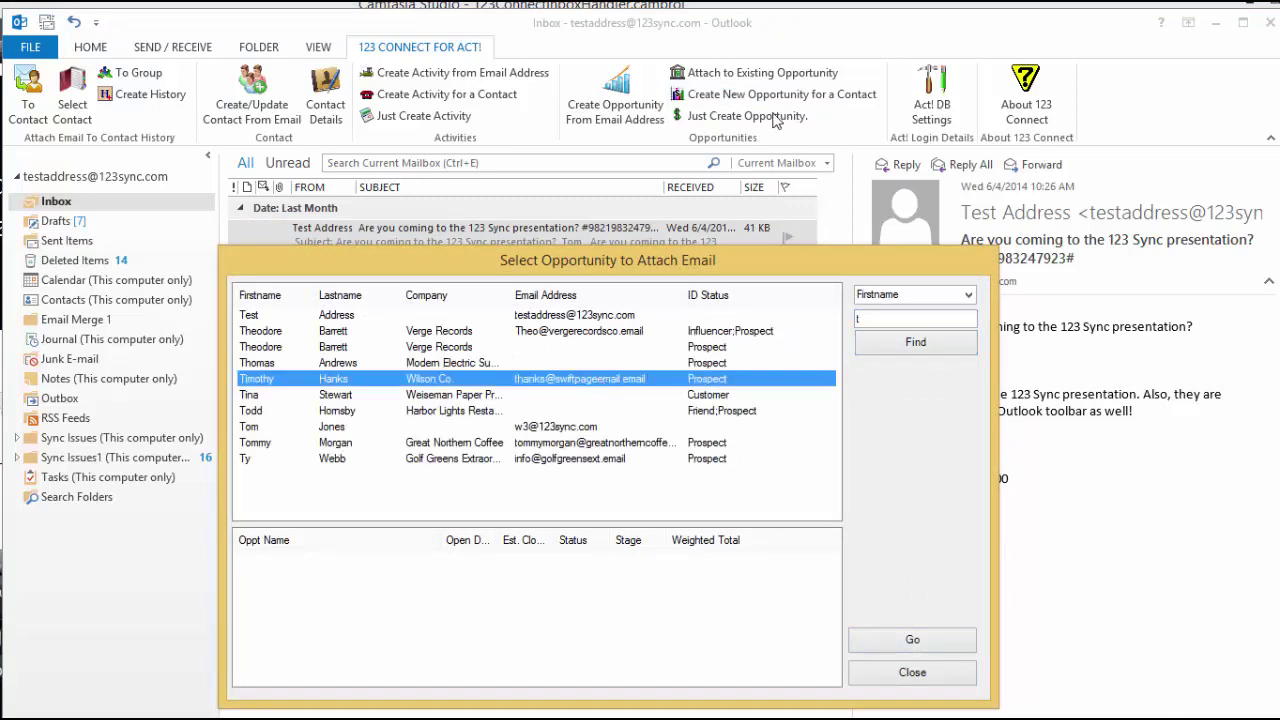
{"action": "left_click", "coordinate": [906, 674]}
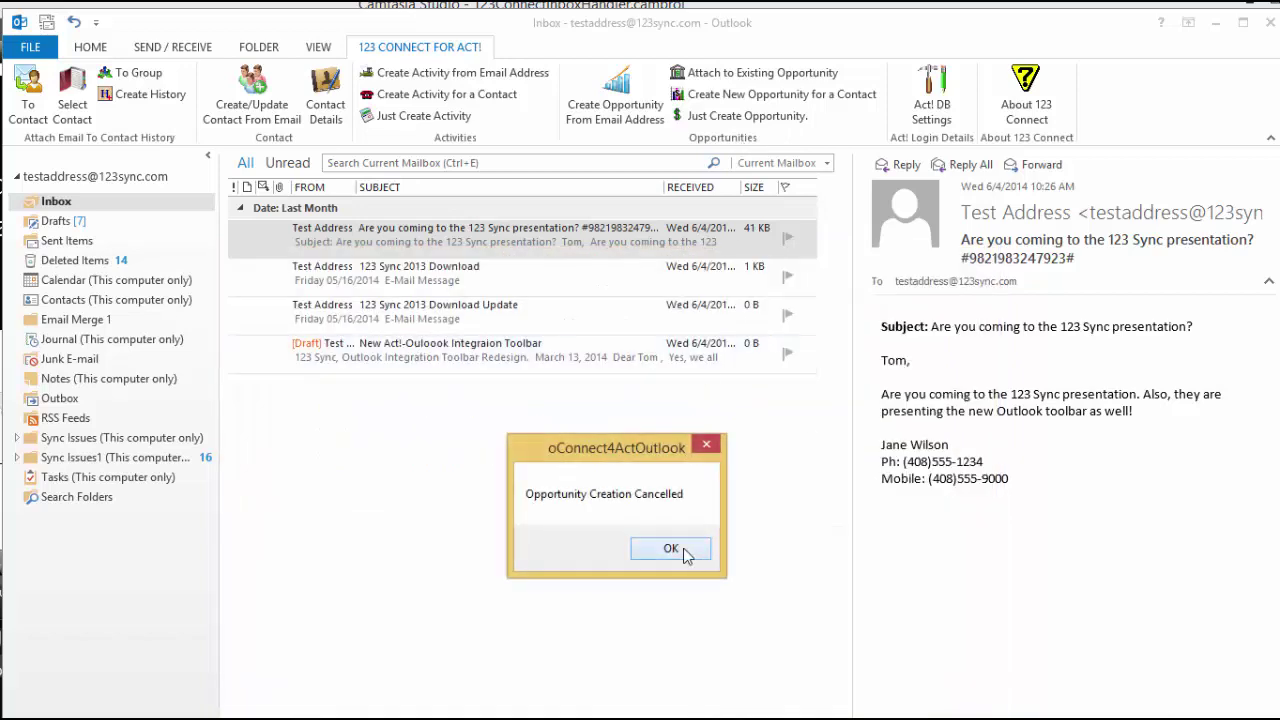
{"action": "left_click", "coordinate": [686, 554]}
{"action": "left_click", "coordinate": [722, 118]}
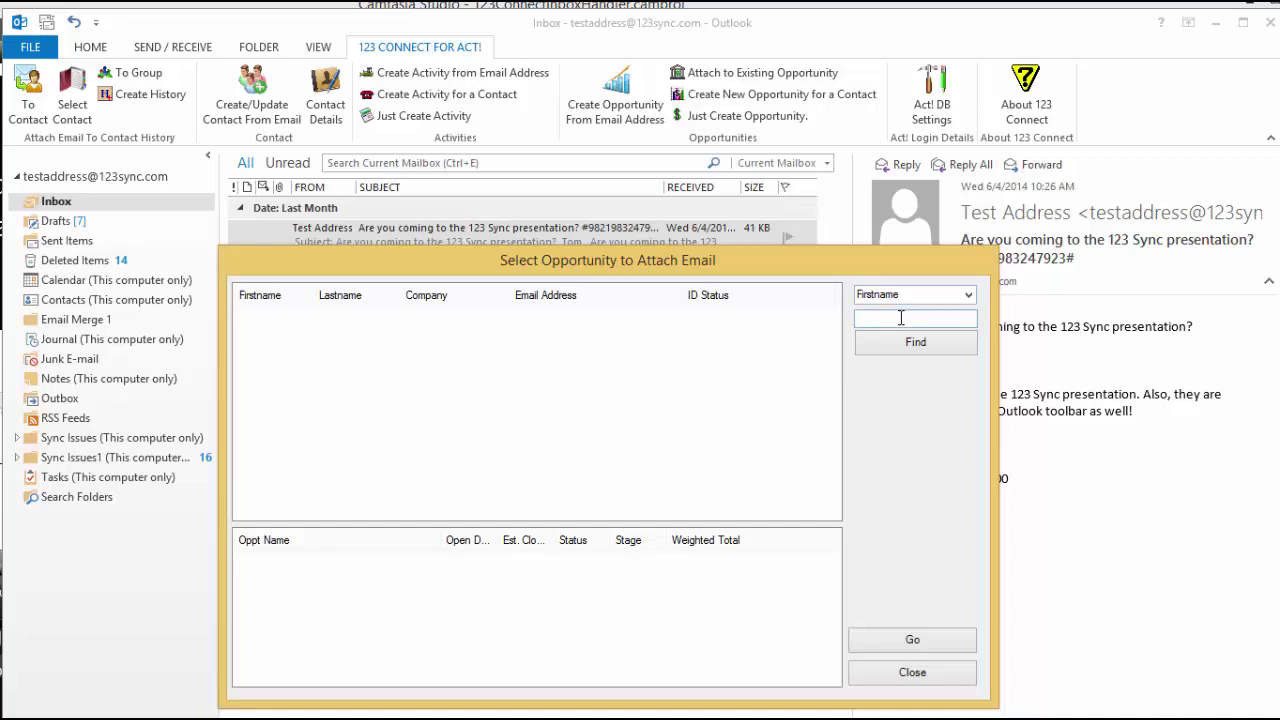
{"action": "type", "text": "t"}
{"action": "left_click", "coordinate": [882, 346]}
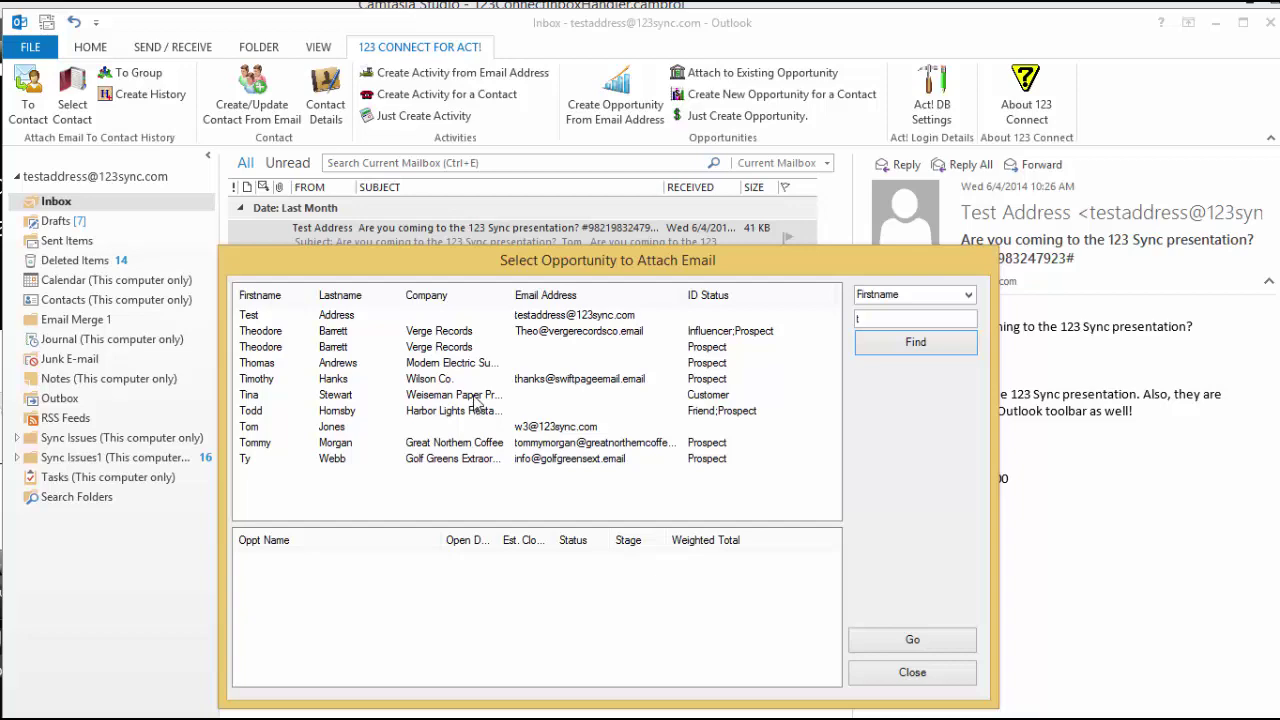
{"action": "left_click", "coordinate": [477, 398]}
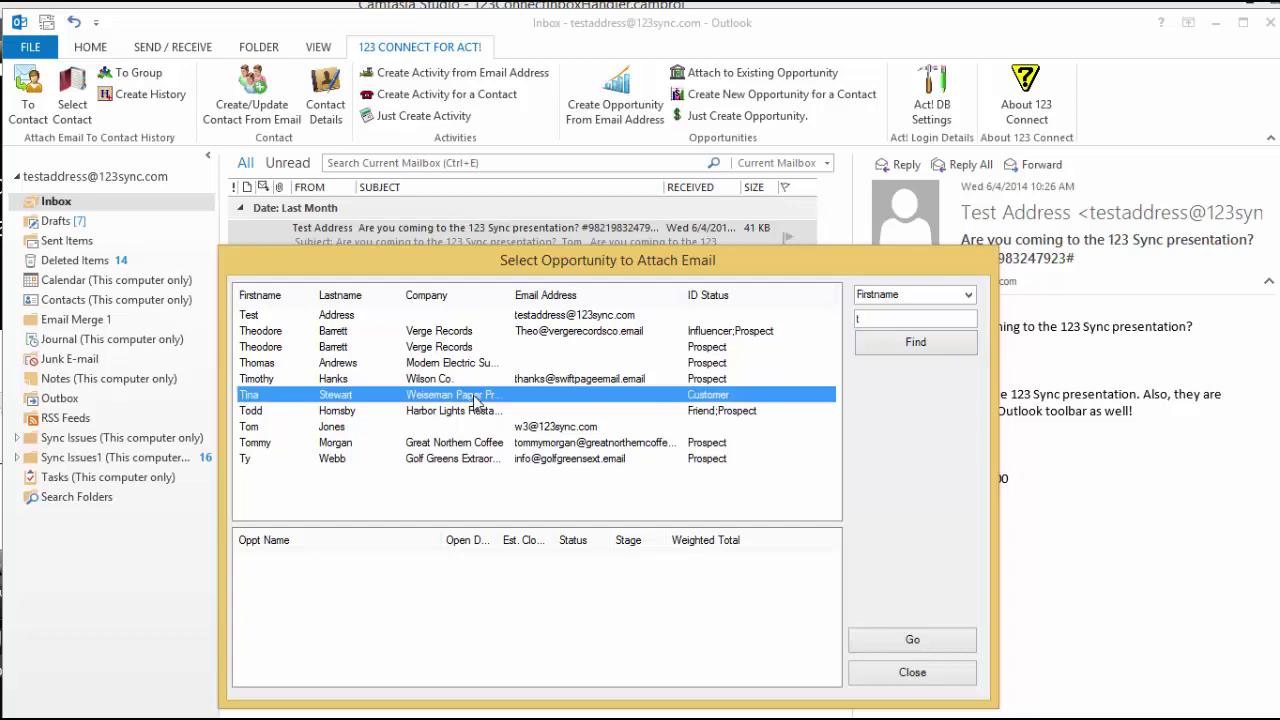
{"action": "left_click", "coordinate": [912, 674]}
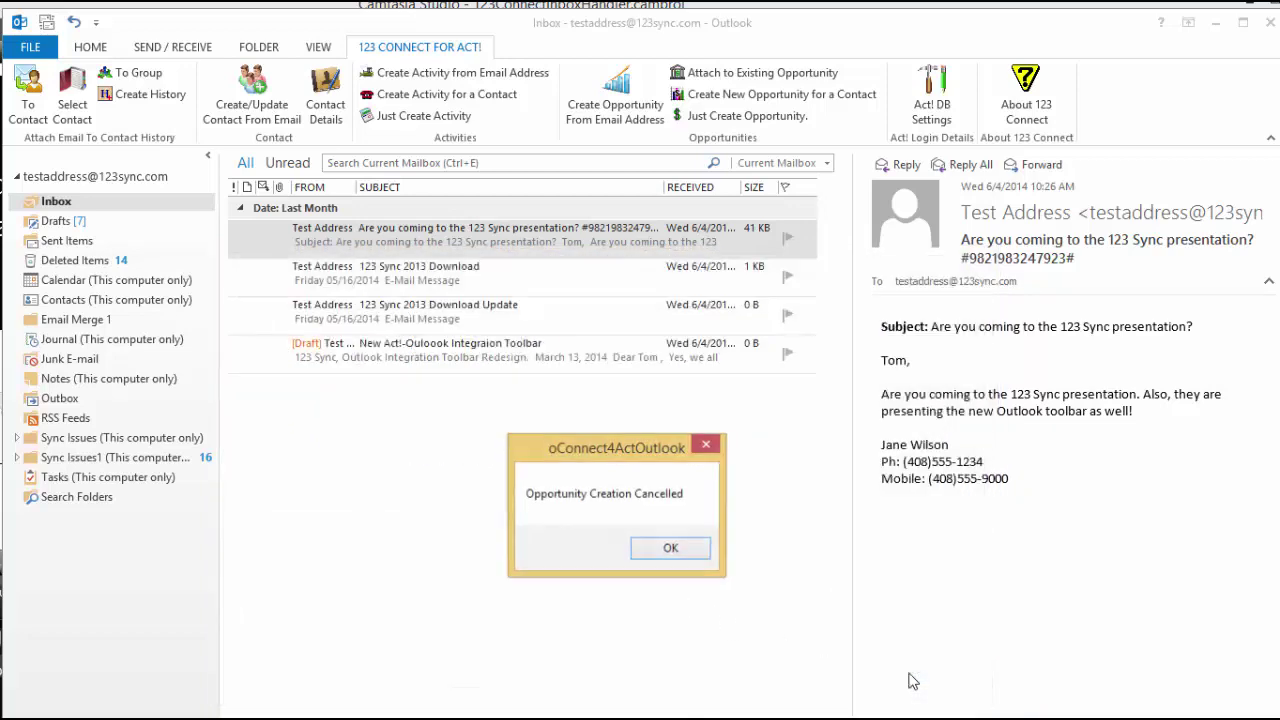
{"action": "left_click", "coordinate": [671, 550]}
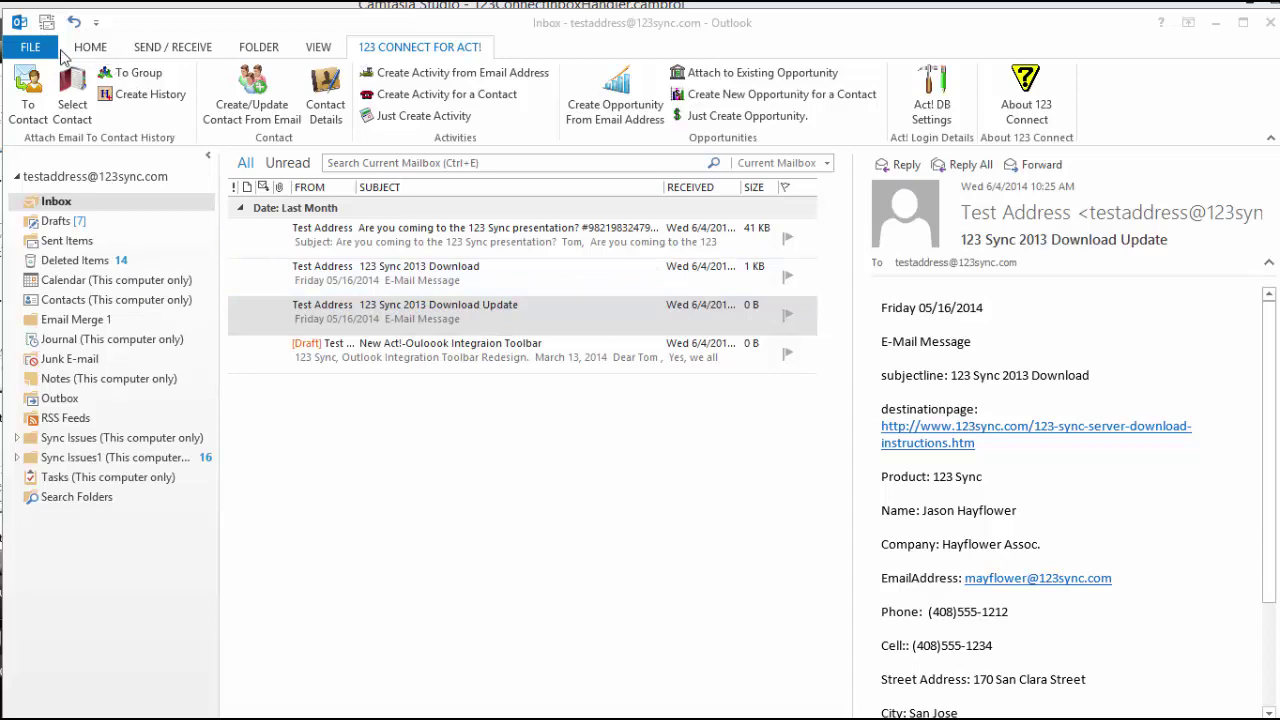
Step: Start a new email with subject and body 'Test 5' and show the 123 Connect for Act! tab
{"action": "left_click", "coordinate": [92, 49]}
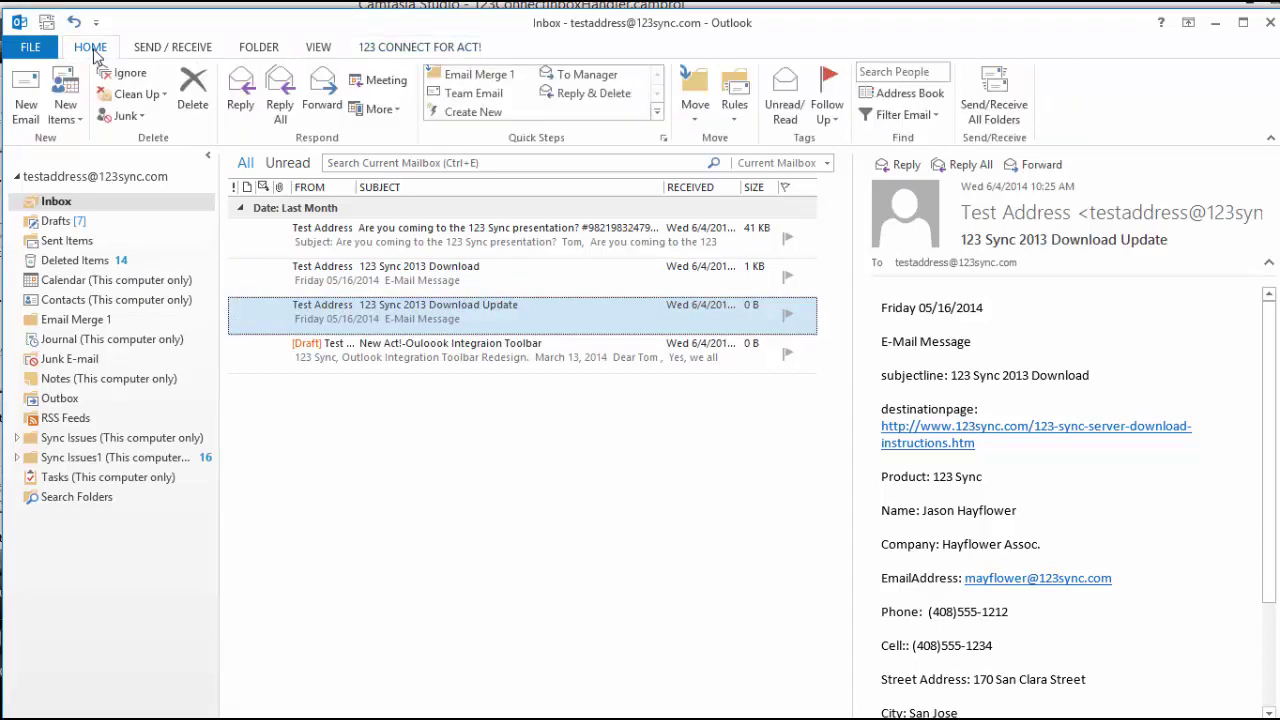
{"action": "left_click", "coordinate": [26, 110]}
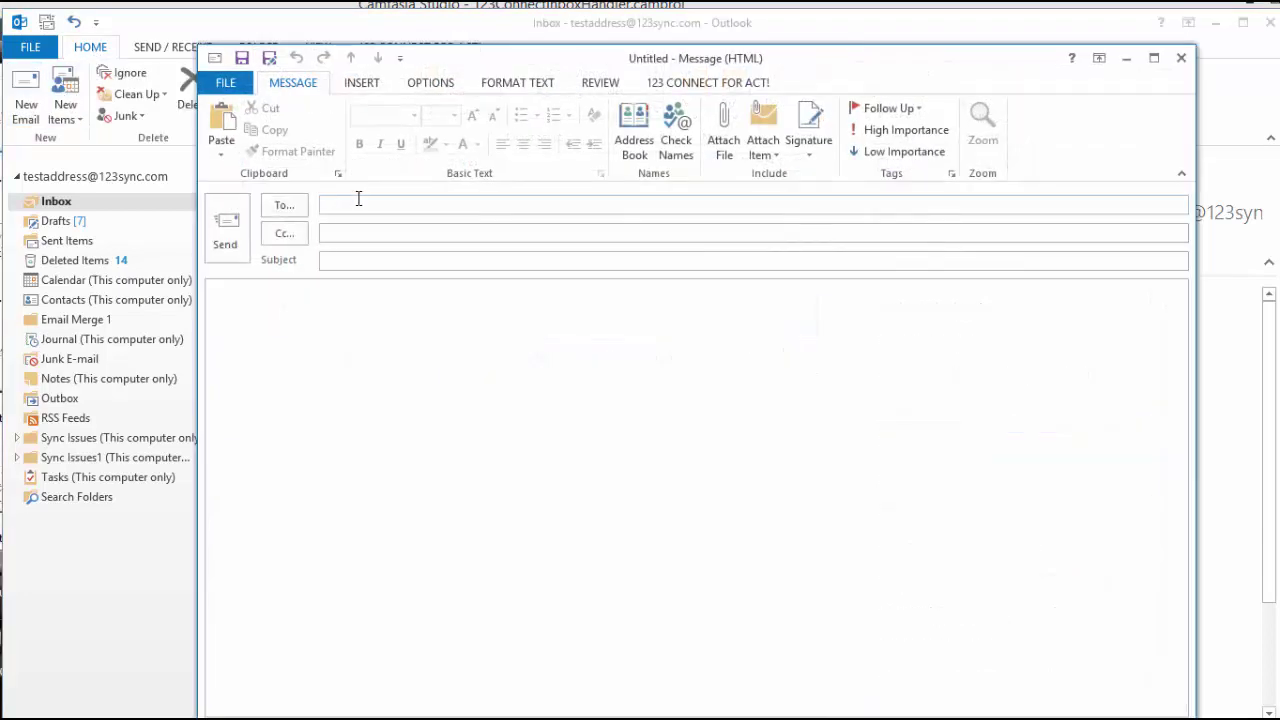
{"action": "left_click_drag", "start_coordinate": [445, 65], "coordinate": [421, 71]}
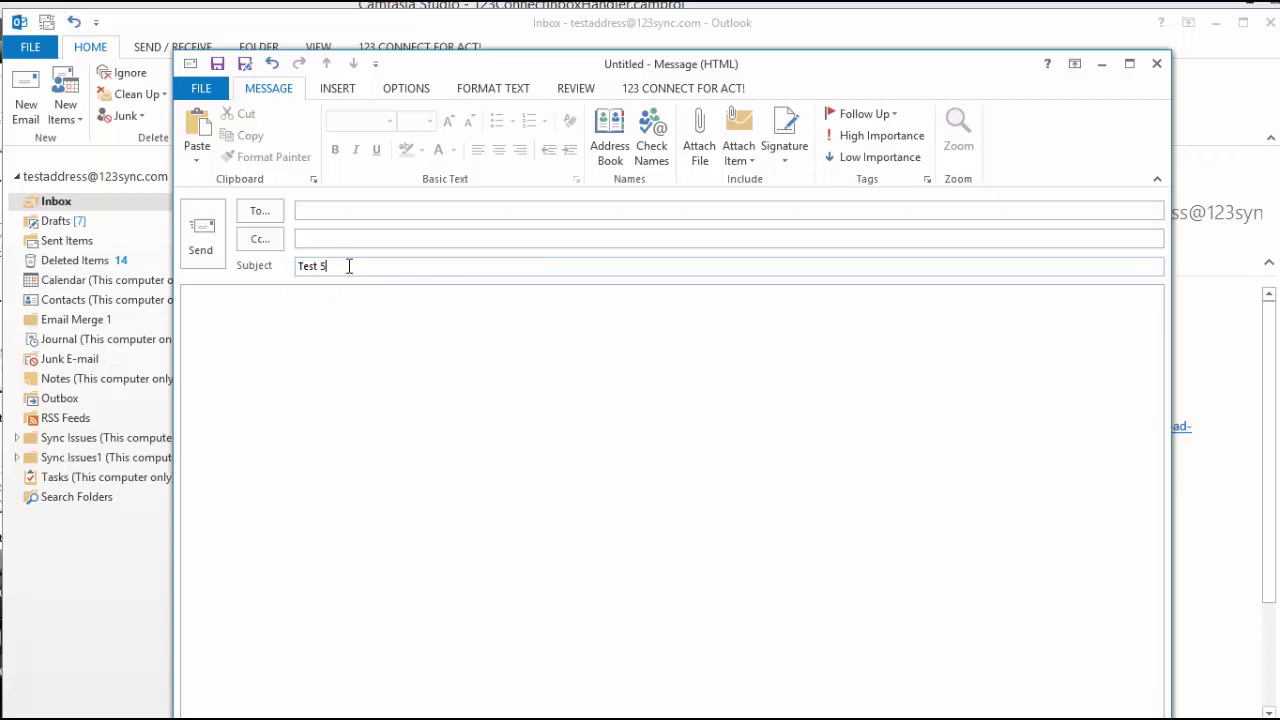
{"action": "left_click", "coordinate": [320, 292]}
{"action": "type", "text": "Test 5"}
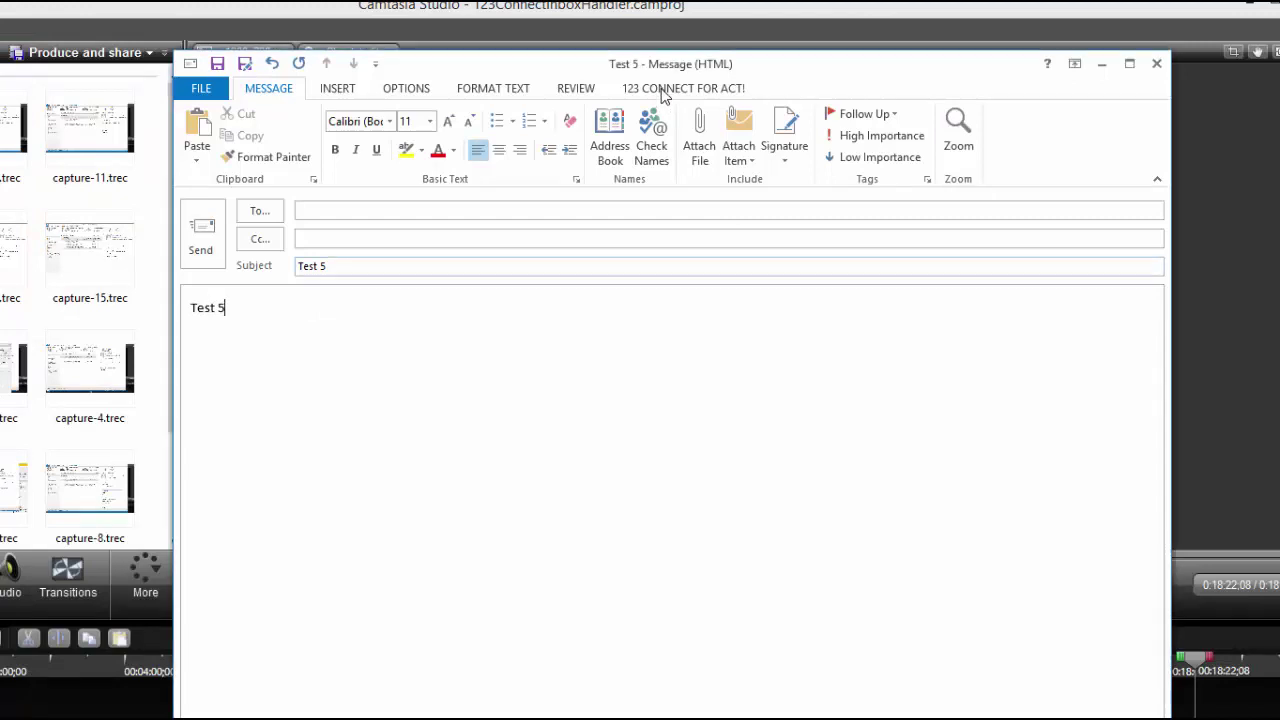
{"action": "left_click", "coordinate": [664, 90]}
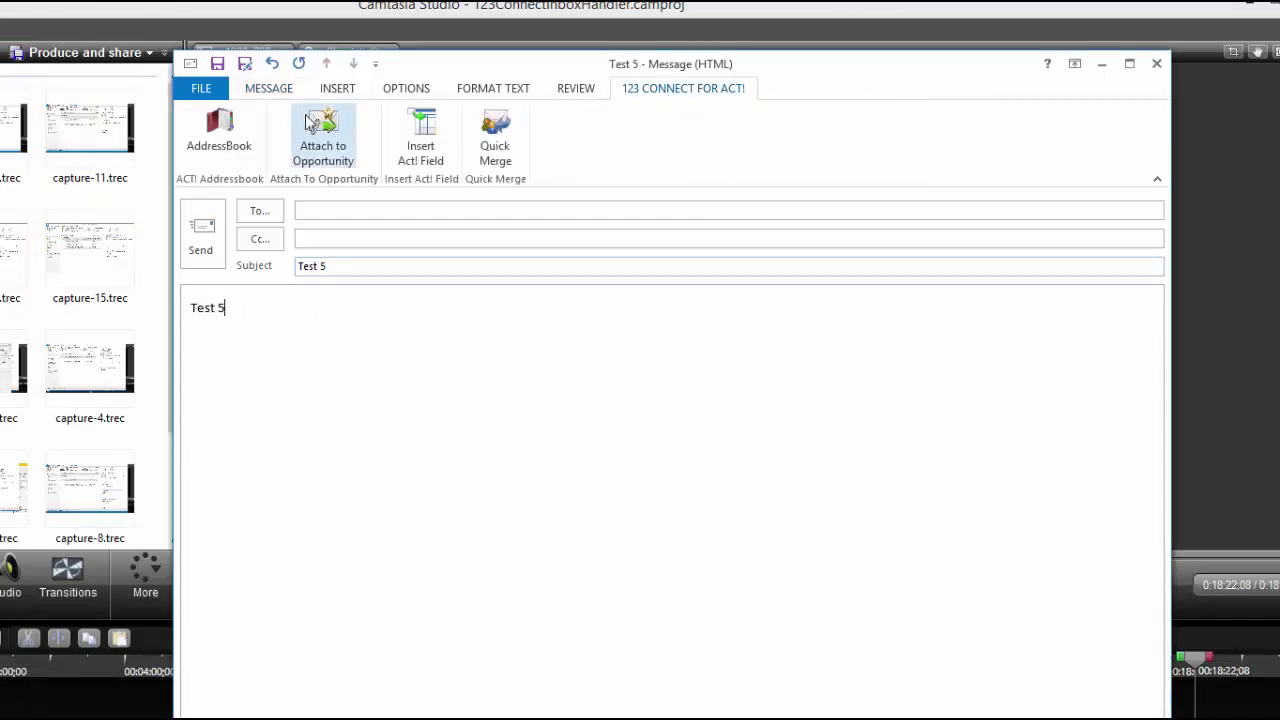
Step: Add the first three contacts whose first name matches 't' as To recipients
{"action": "left_click", "coordinate": [222, 147]}
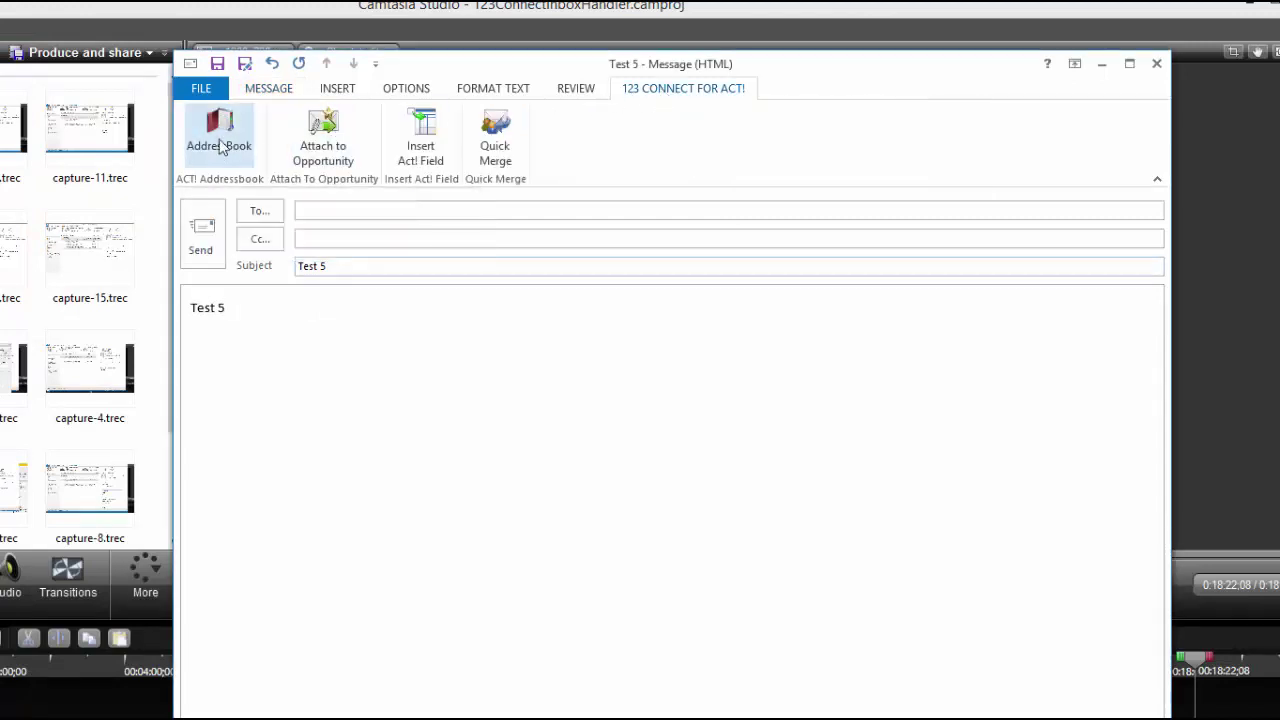
{"action": "left_click", "coordinate": [222, 147]}
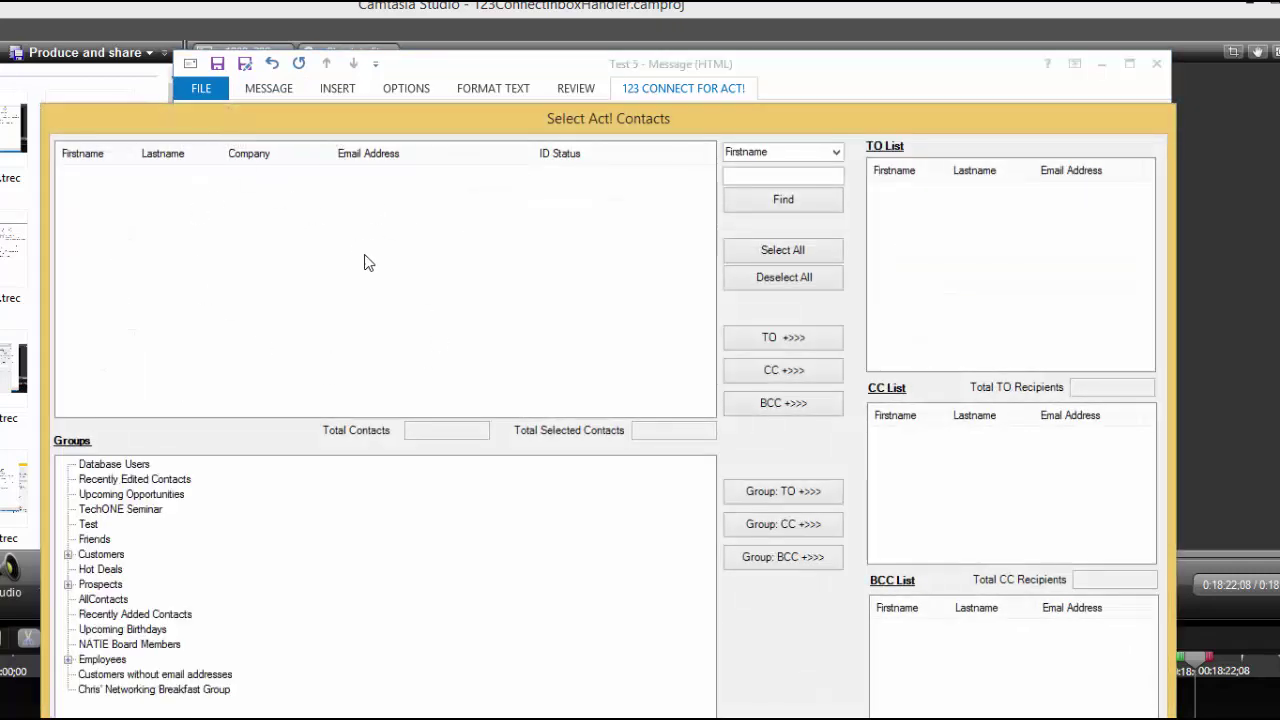
{"action": "left_click", "coordinate": [765, 176]}
{"action": "type", "text": "t"}
{"action": "left_click", "coordinate": [780, 199]}
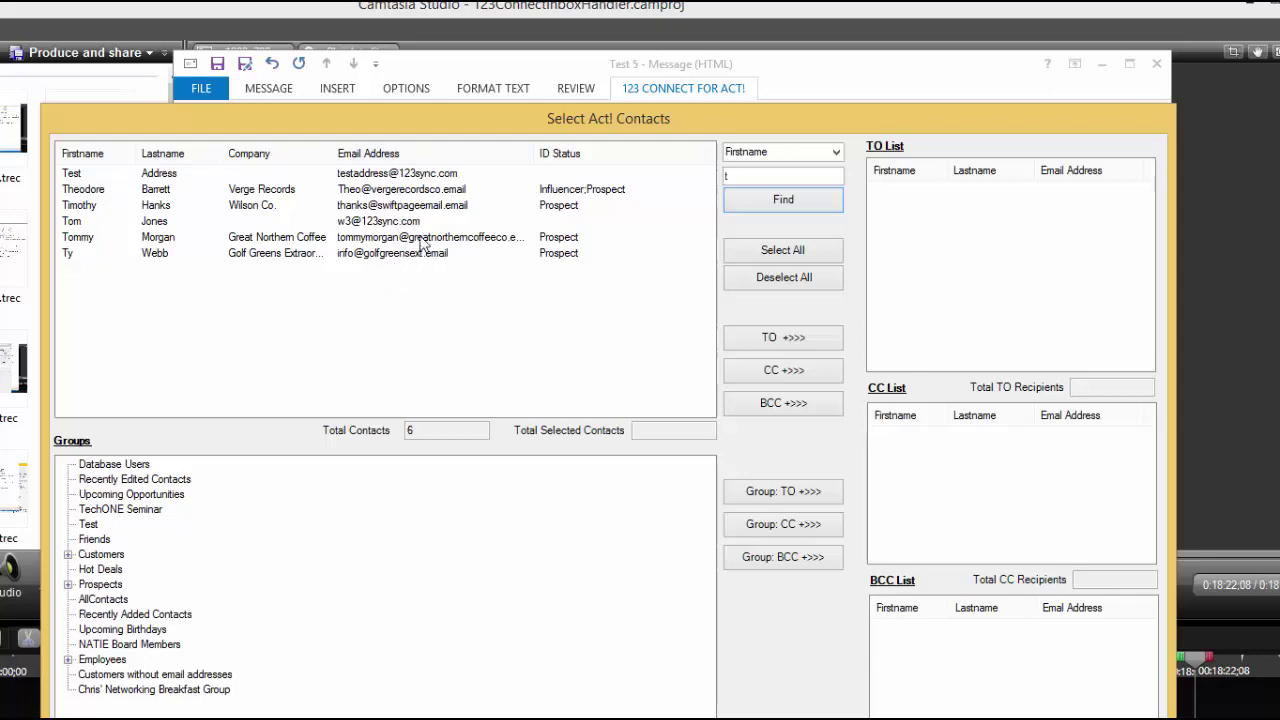
{"action": "left_click", "coordinate": [370, 175]}
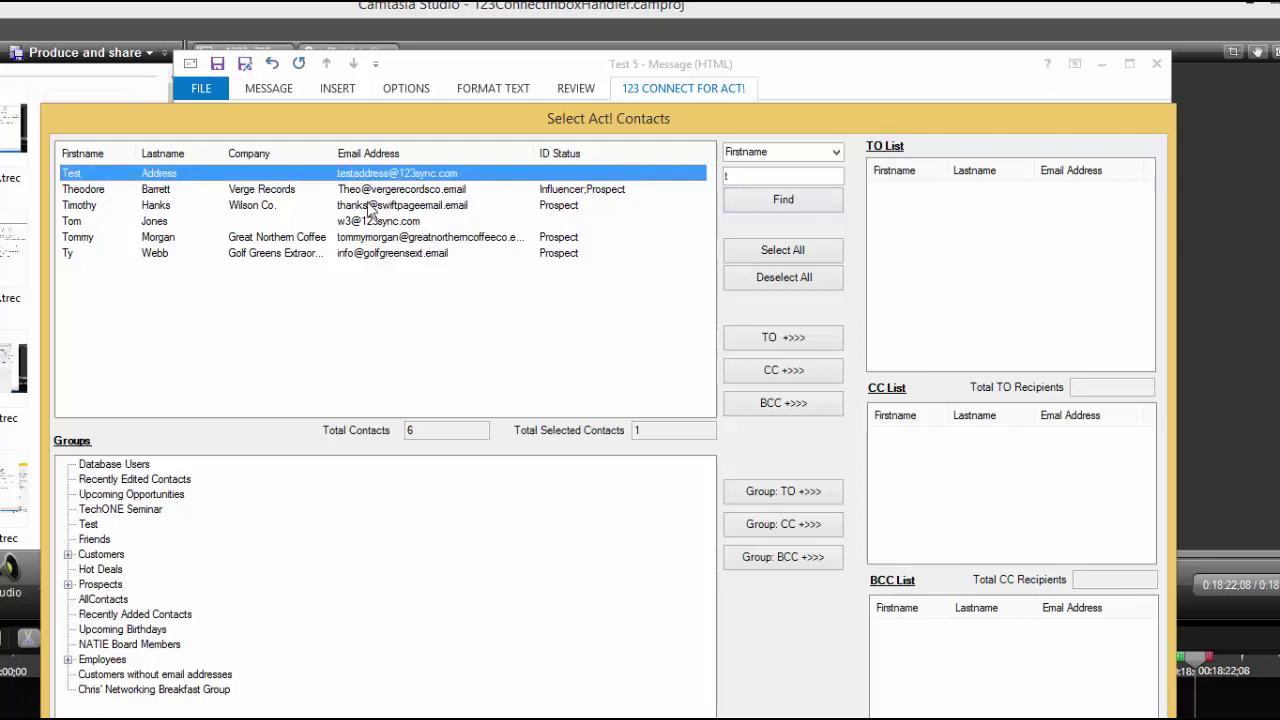
{"action": "left_click", "coordinate": [370, 205], "text": "shift"}
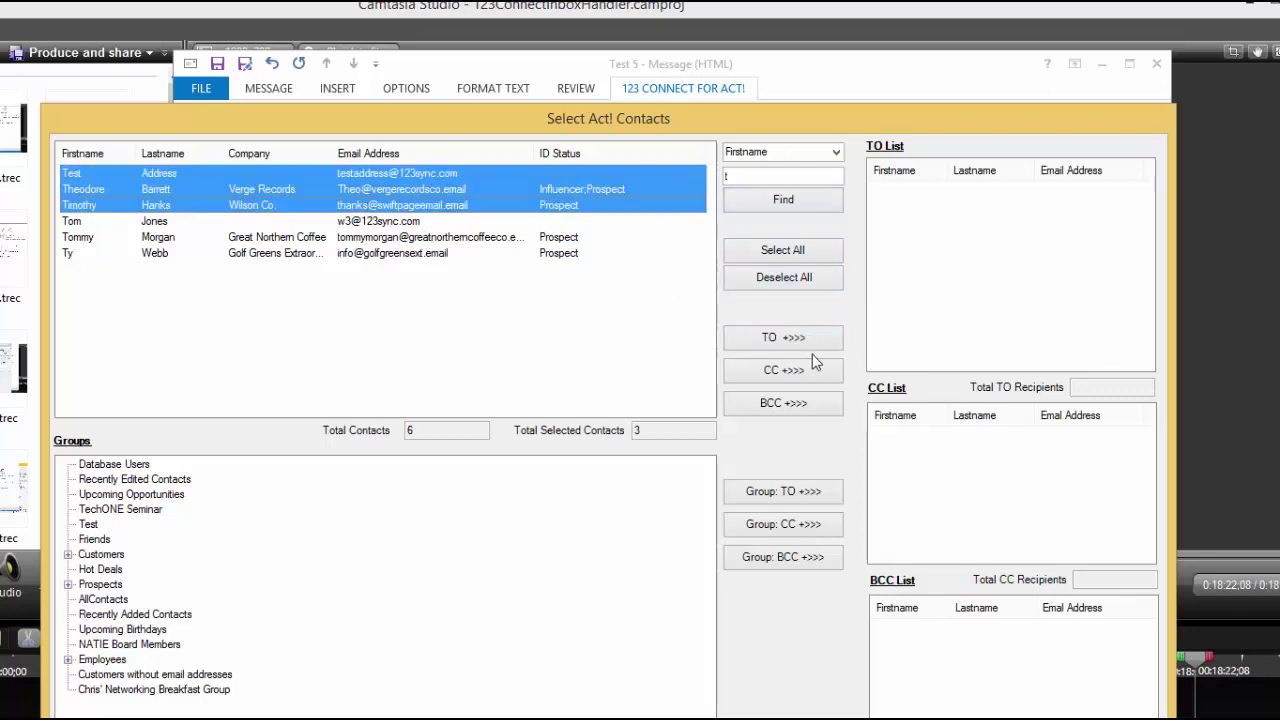
{"action": "left_click", "coordinate": [785, 338]}
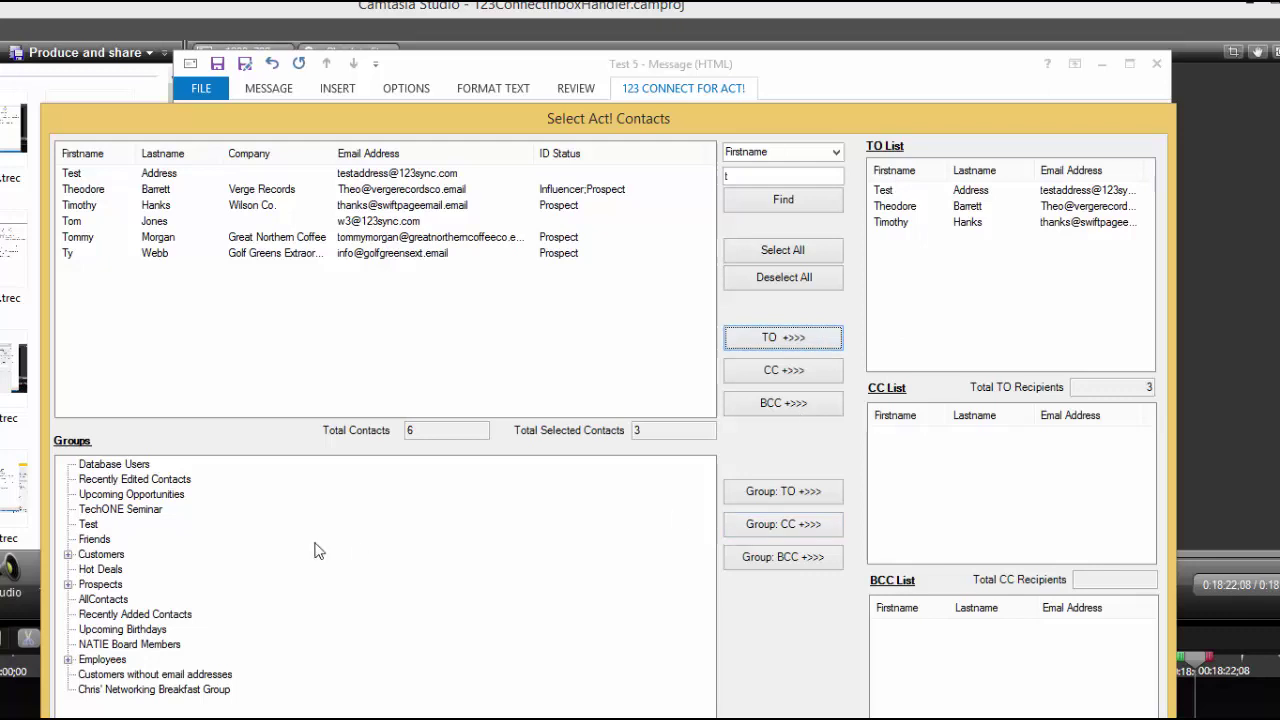
Step: Add the TechONE Seminar group's 11 contacts as Cc recipients
{"action": "left_click", "coordinate": [112, 510]}
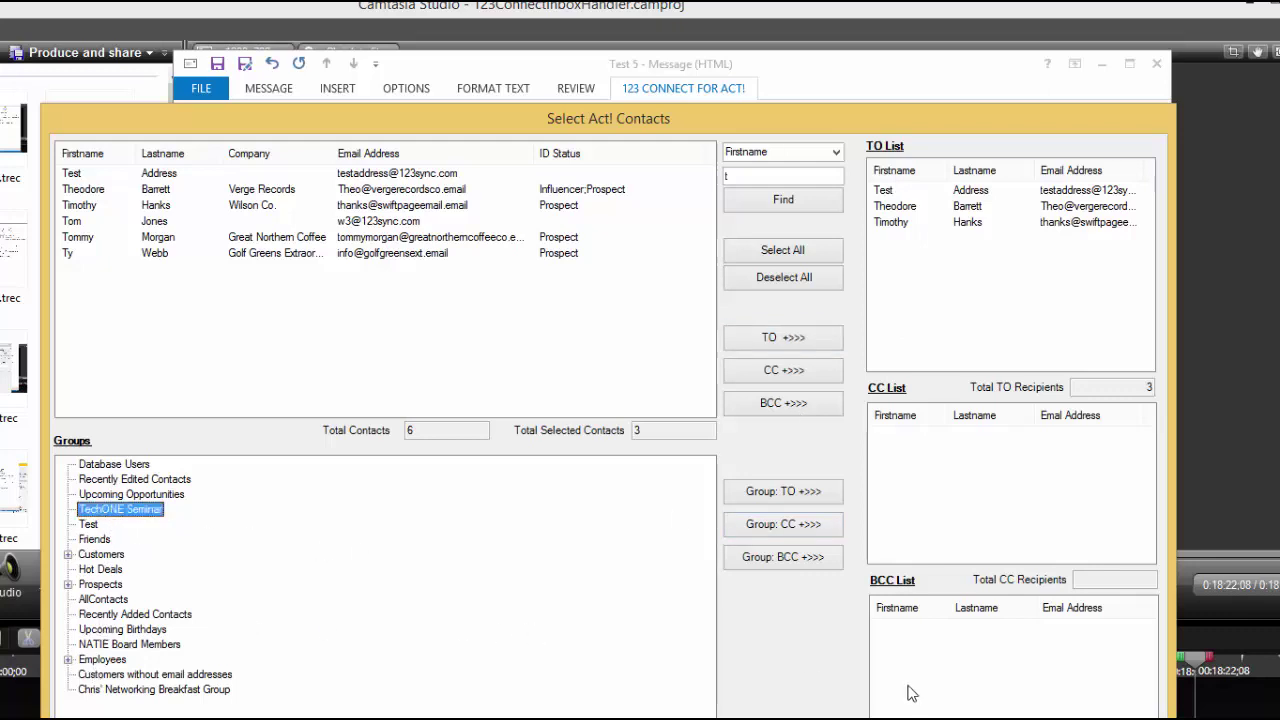
{"action": "left_click", "coordinate": [803, 527]}
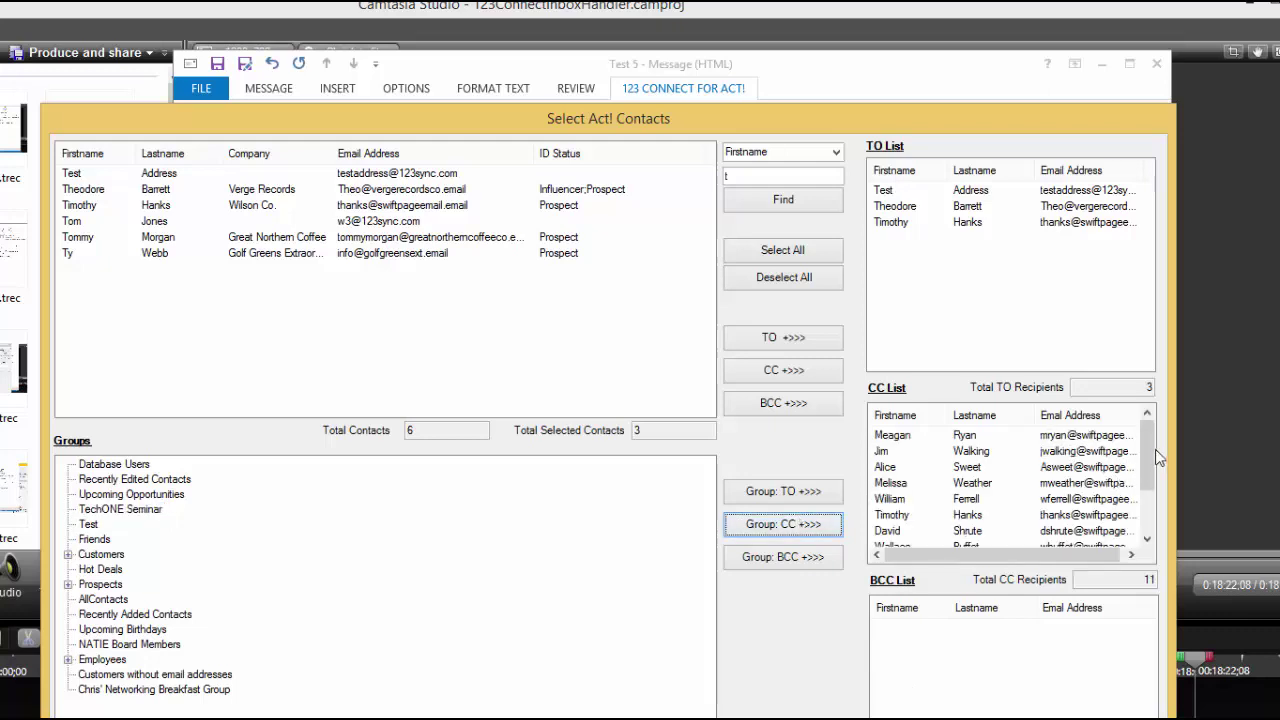
{"action": "scroll", "coordinate": [1149, 476], "scroll_direction": "down", "scroll_amount": 2}
{"action": "scroll", "coordinate": [1142, 490], "scroll_direction": "up", "scroll_amount": 2}
{"action": "scroll", "coordinate": [1150, 470], "scroll_direction": "down", "scroll_amount": 2}
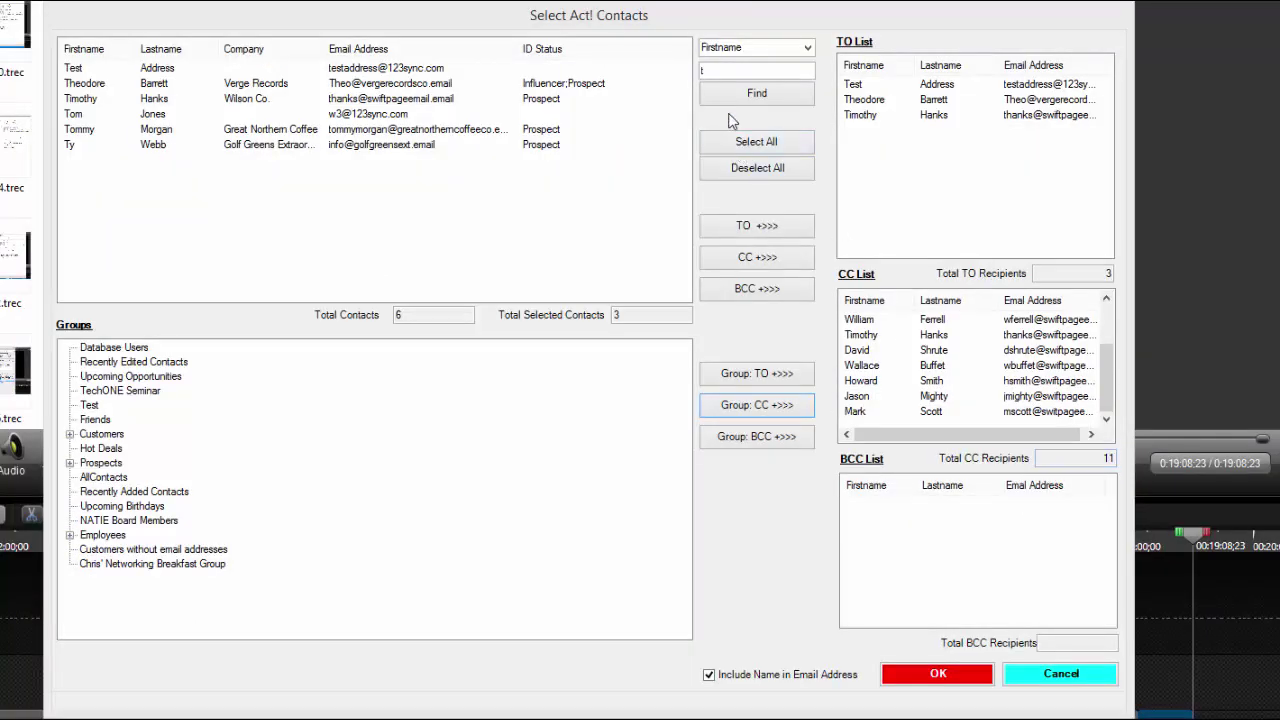
Step: Add all four contacts whose company starts with 't' as Bcc, then open Attach to Opportunity
{"action": "left_click", "coordinate": [807, 47]}
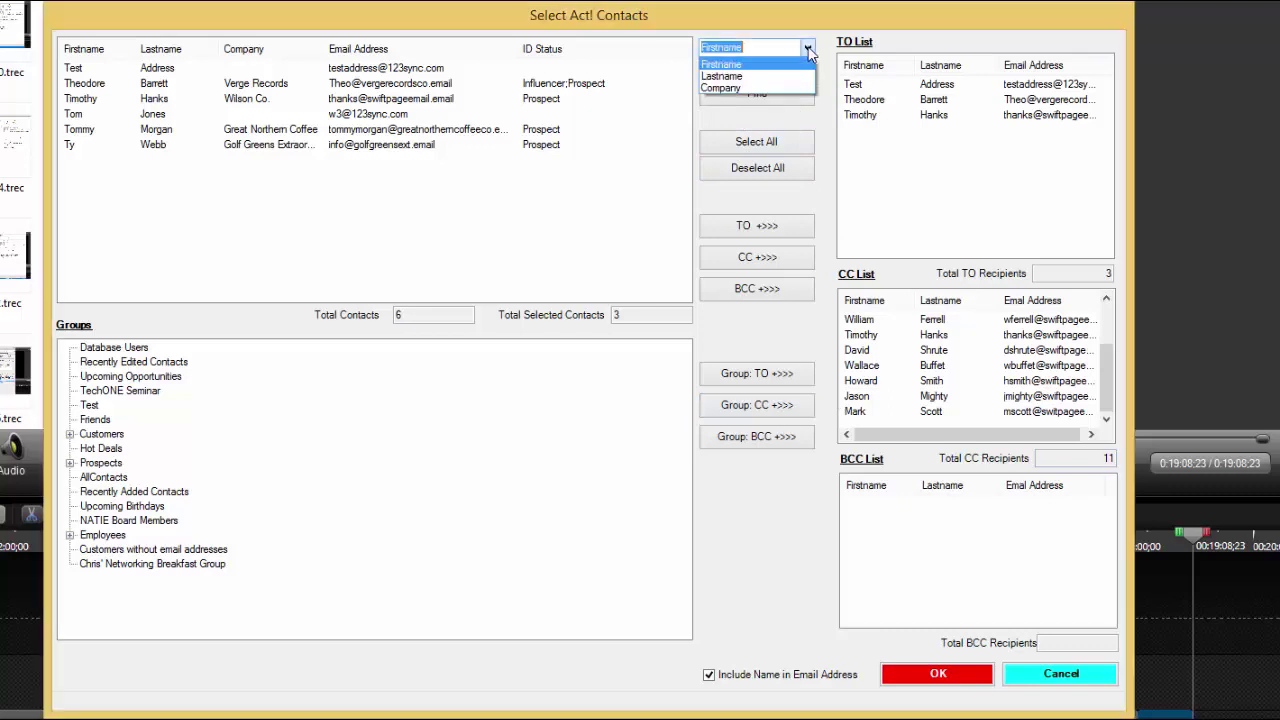
{"action": "left_click", "coordinate": [776, 86]}
{"action": "left_click", "coordinate": [757, 95]}
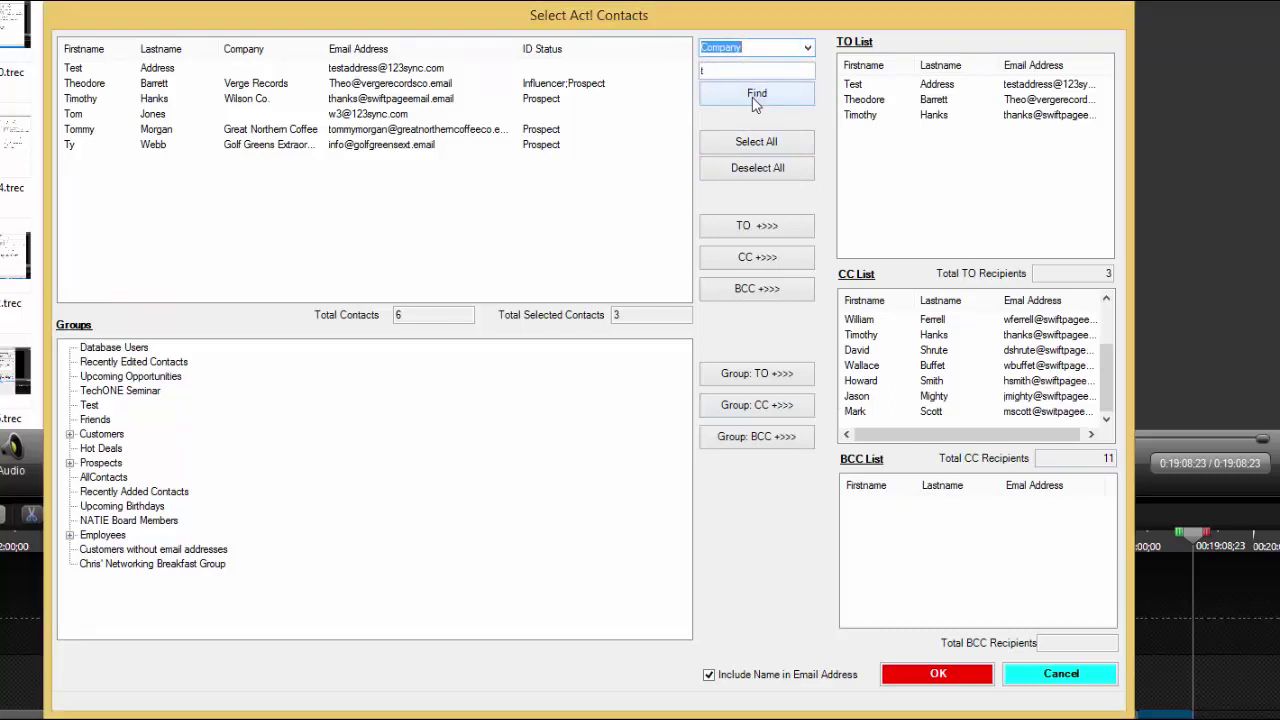
{"action": "left_click", "coordinate": [441, 73]}
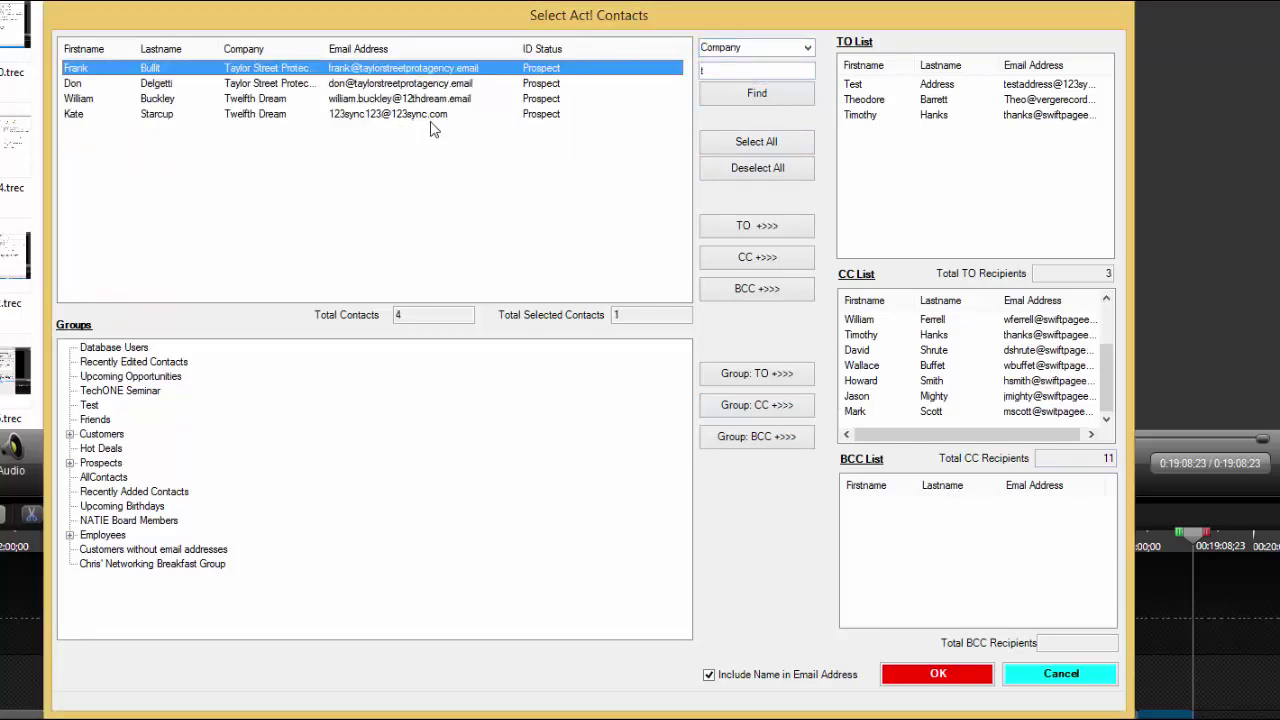
{"action": "left_click", "coordinate": [428, 118], "text": "shift"}
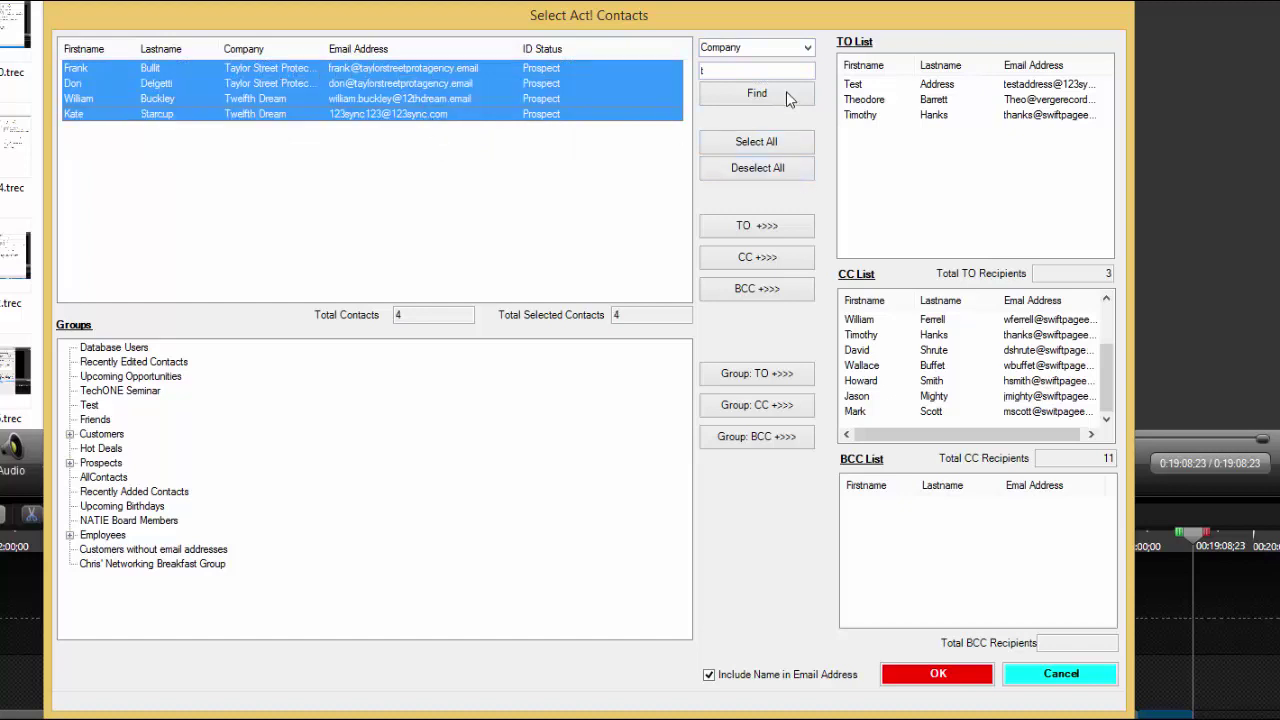
{"action": "left_click", "coordinate": [783, 292]}
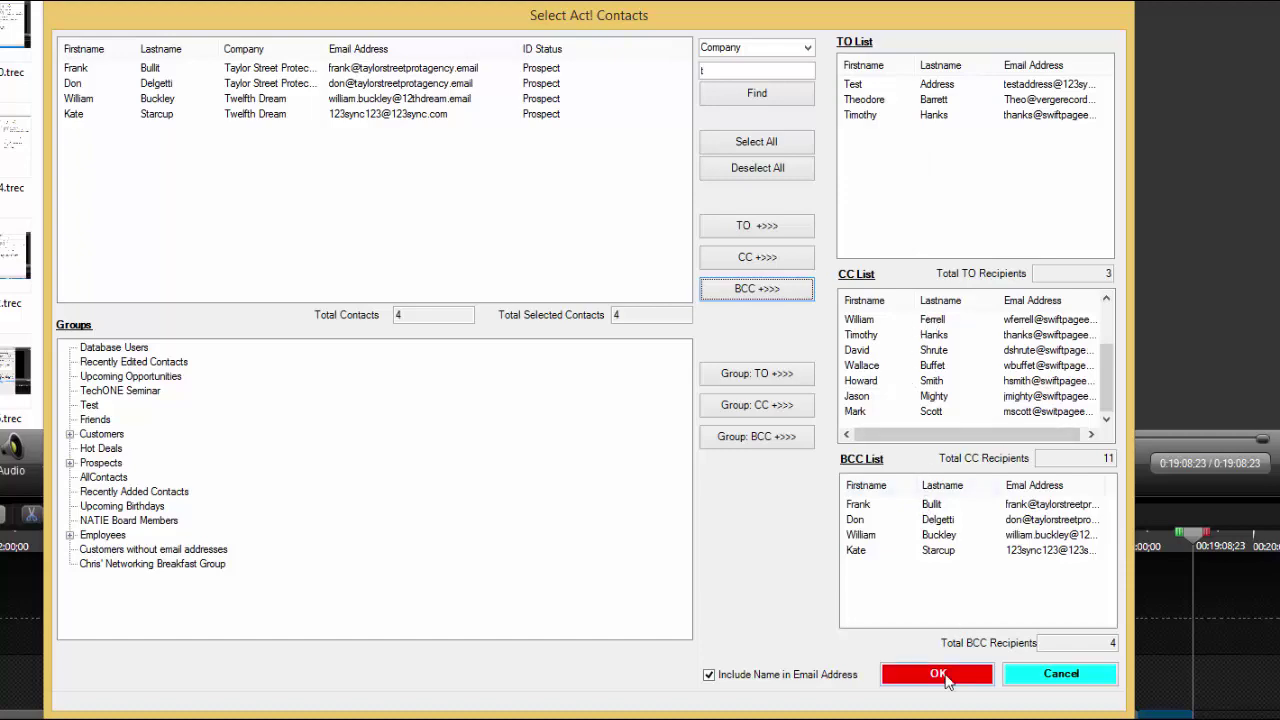
{"action": "left_click", "coordinate": [942, 674]}
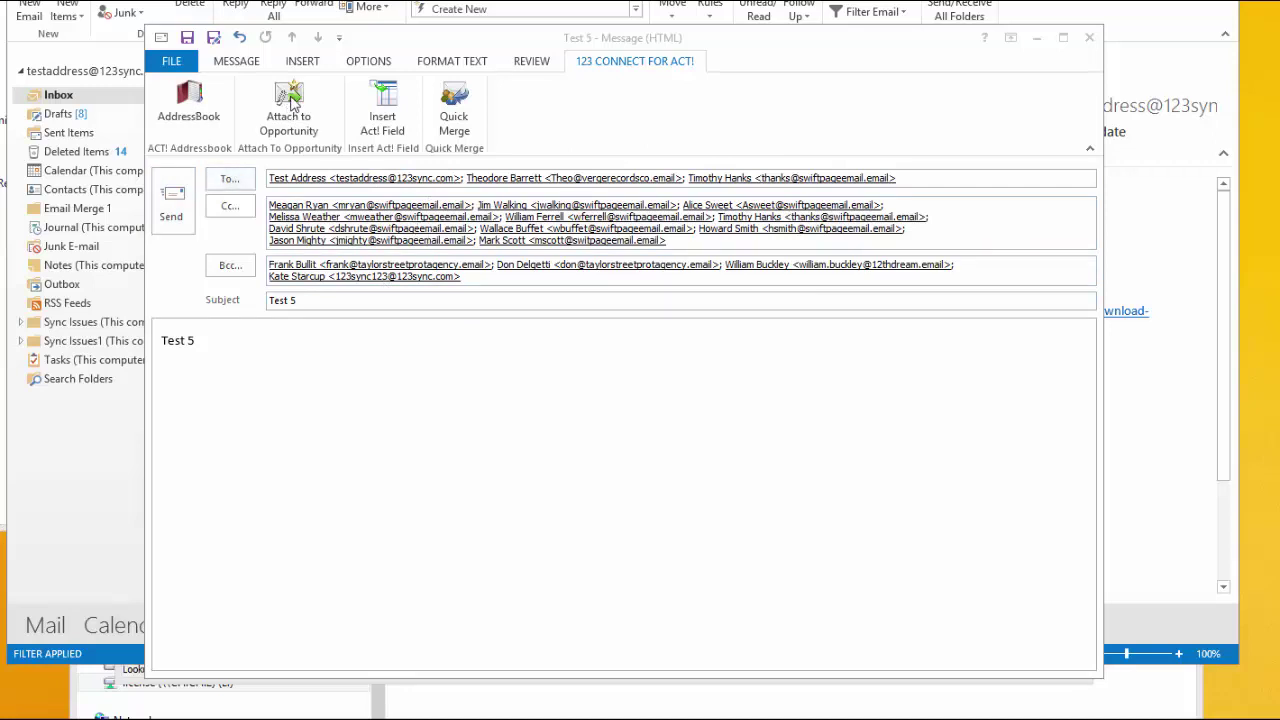
{"action": "left_click", "coordinate": [289, 107]}
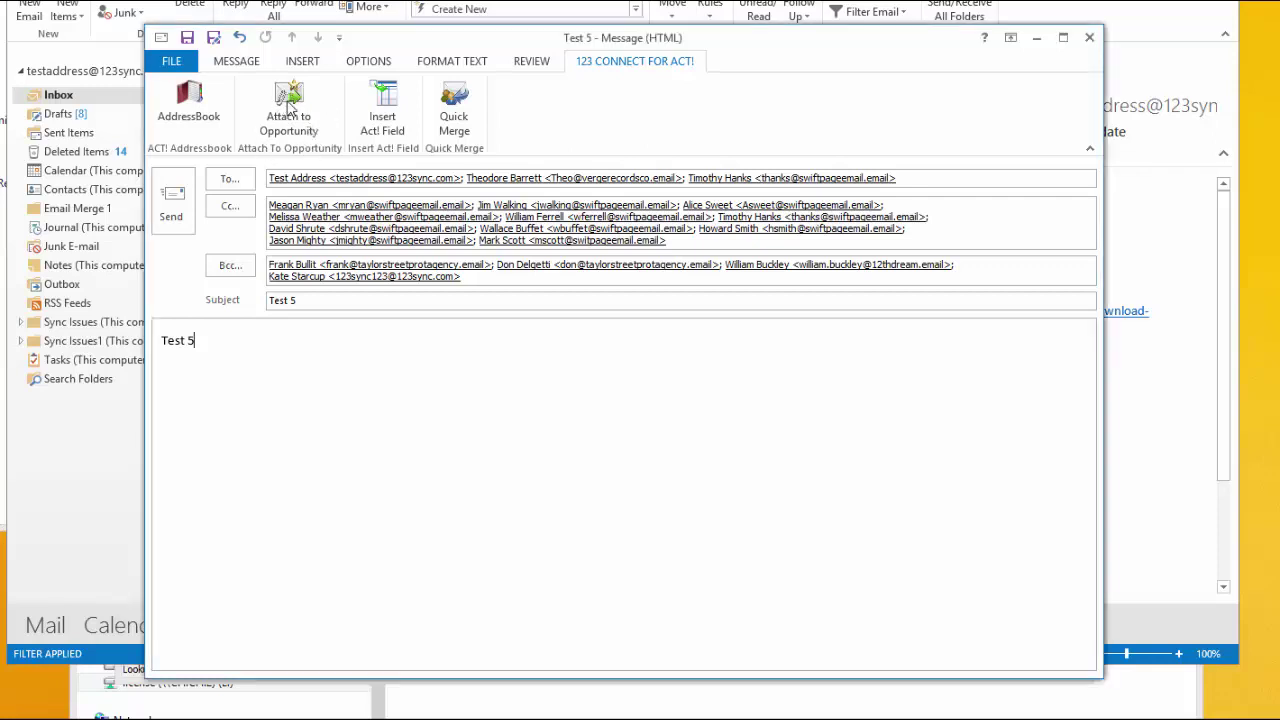
{"action": "left_click", "coordinate": [289, 107]}
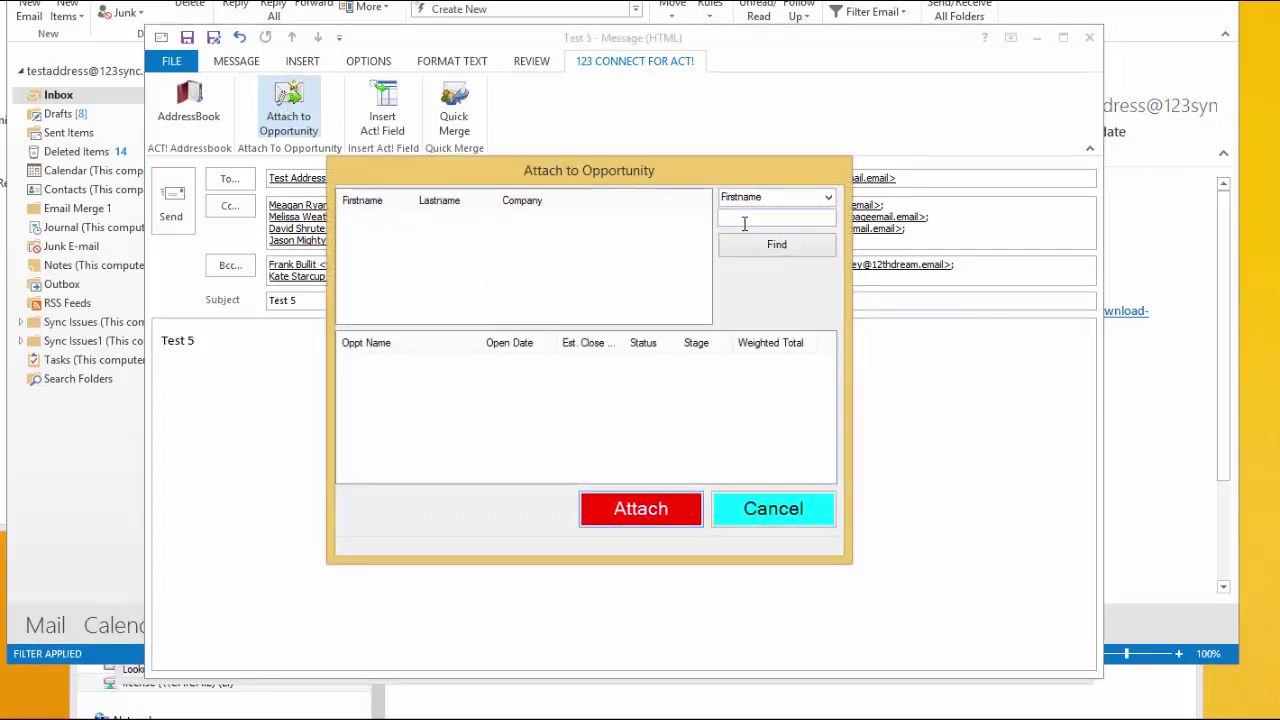
Step: Search contacts starting with 'r', view two contacts' opportunities, then cancel without attaching
{"action": "left_click", "coordinate": [741, 221]}
{"action": "type", "text": "r"}
{"action": "left_click", "coordinate": [766, 247]}
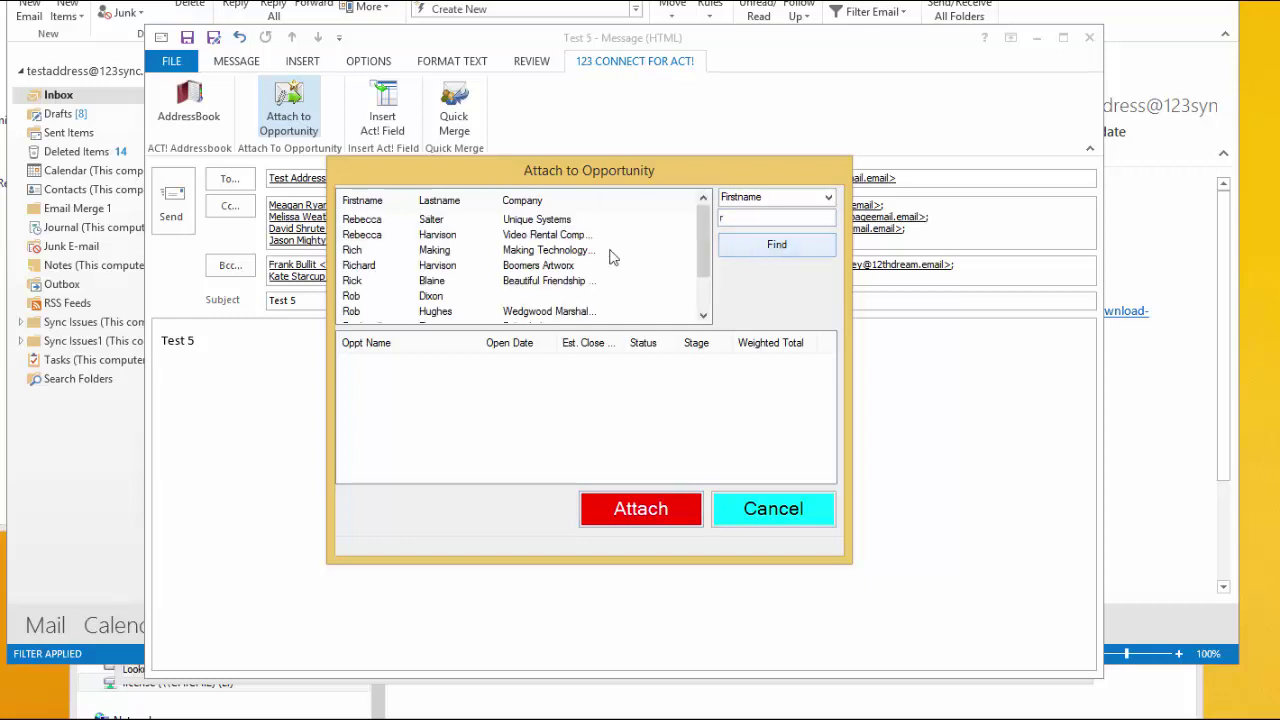
{"action": "left_click", "coordinate": [552, 236]}
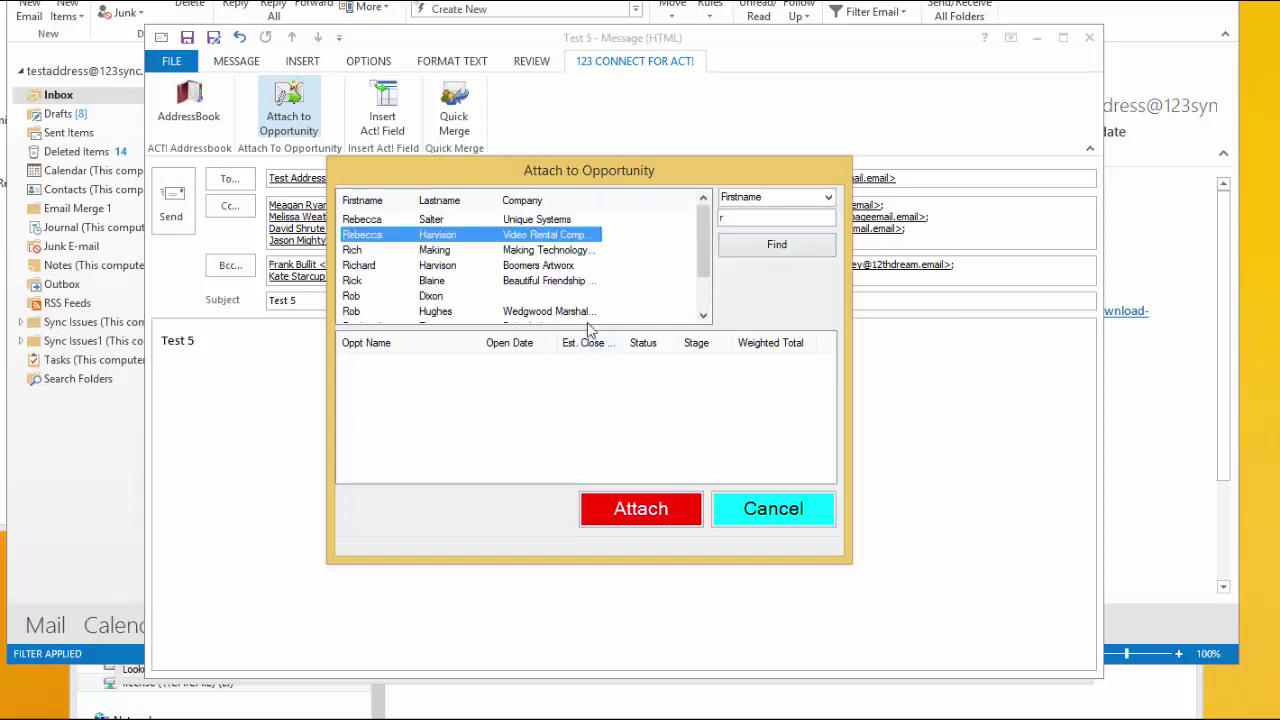
{"action": "left_click", "coordinate": [553, 282]}
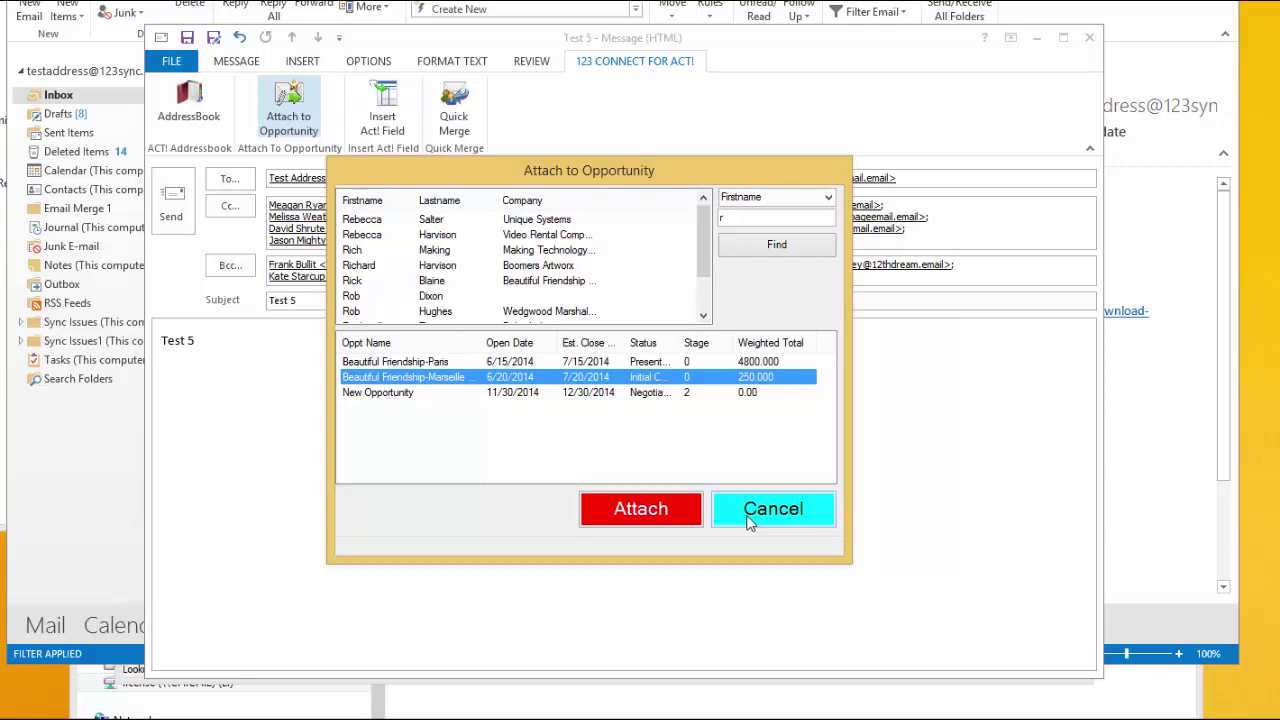
{"action": "left_click", "coordinate": [750, 519]}
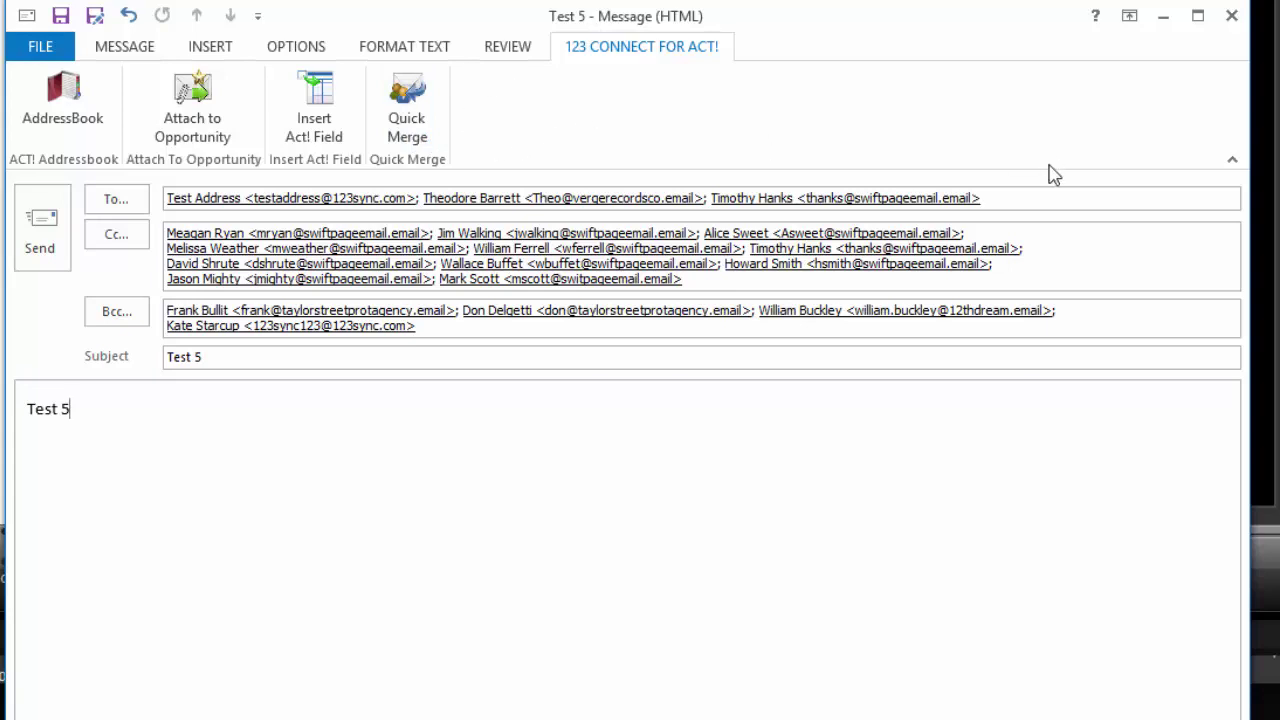
Step: Close the Test 5 message and decline to keep its draft
{"action": "left_click", "coordinate": [1231, 15]}
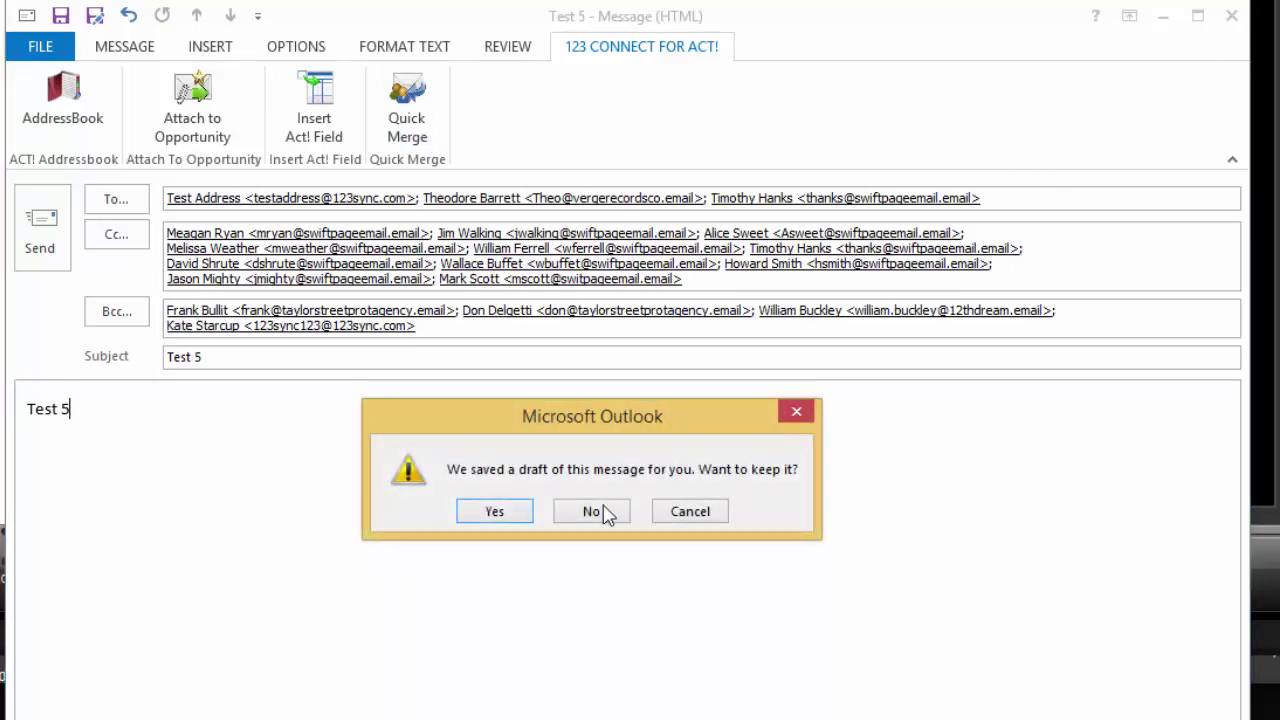
{"action": "left_click", "coordinate": [602, 510]}
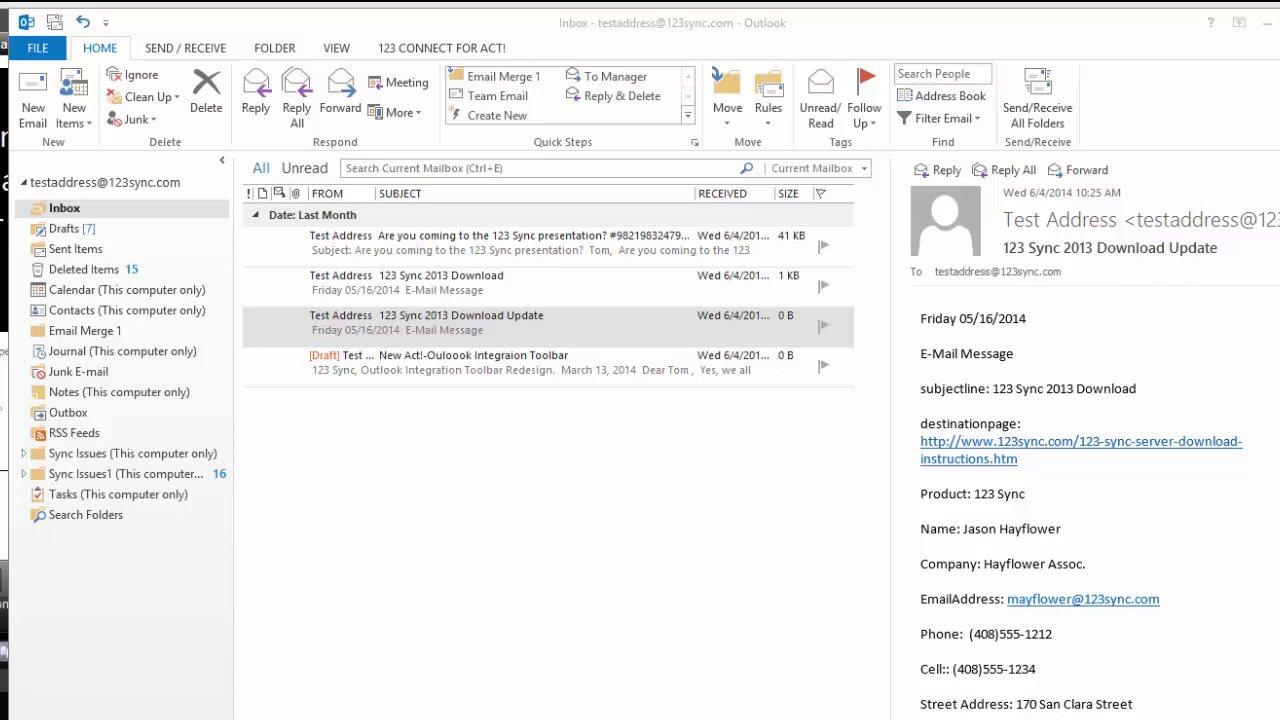
Step: Open the FW: newsletter draft in its own window, review it, then close that window
{"action": "left_click", "coordinate": [573, 372]}
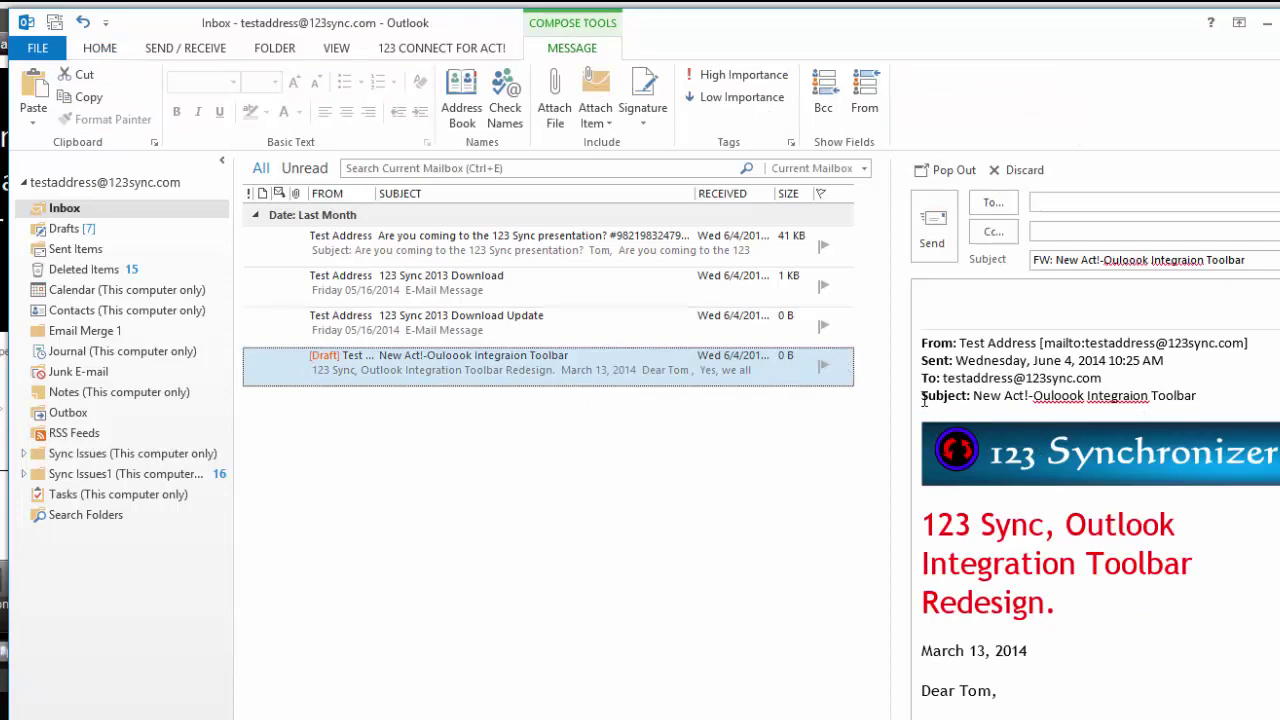
{"action": "double_click", "coordinate": [618, 367]}
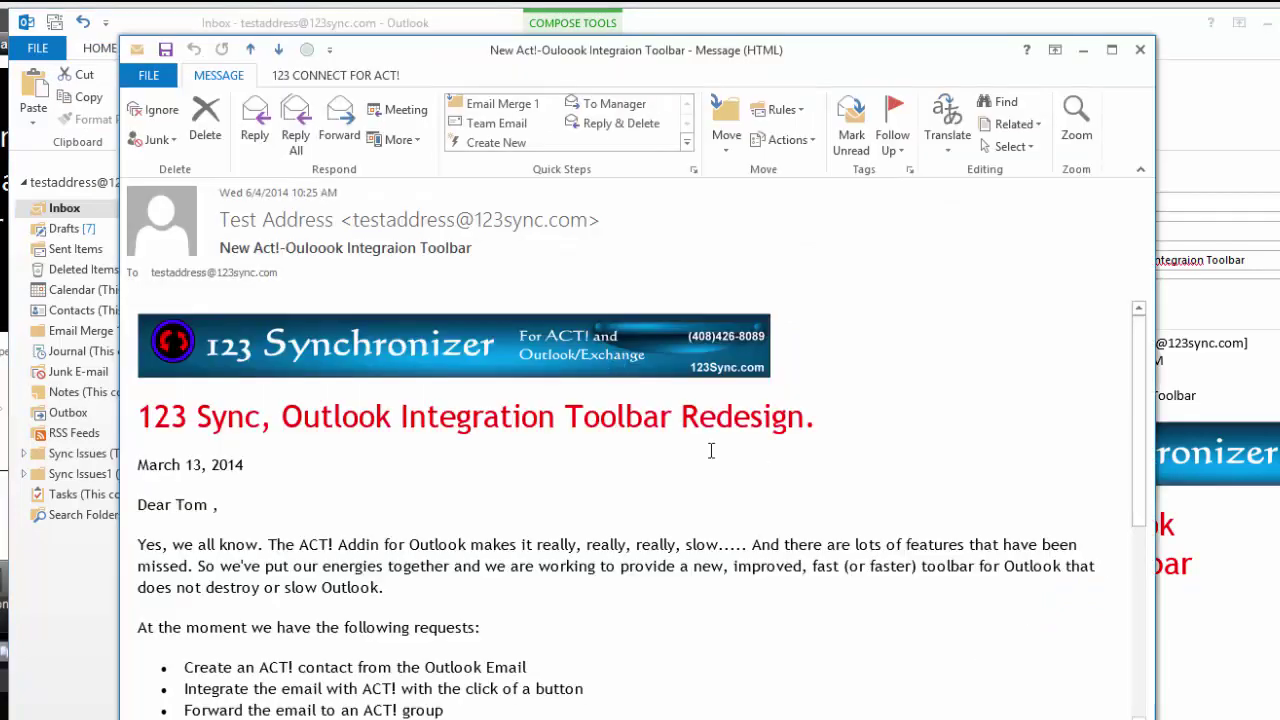
{"action": "mouse_move", "coordinate": [1137, 337]}
{"action": "left_mouse_down"}
{"action": "mouse_move", "coordinate": [1131, 614]}
{"action": "mouse_move", "coordinate": [1143, 337]}
{"action": "left_mouse_up"}
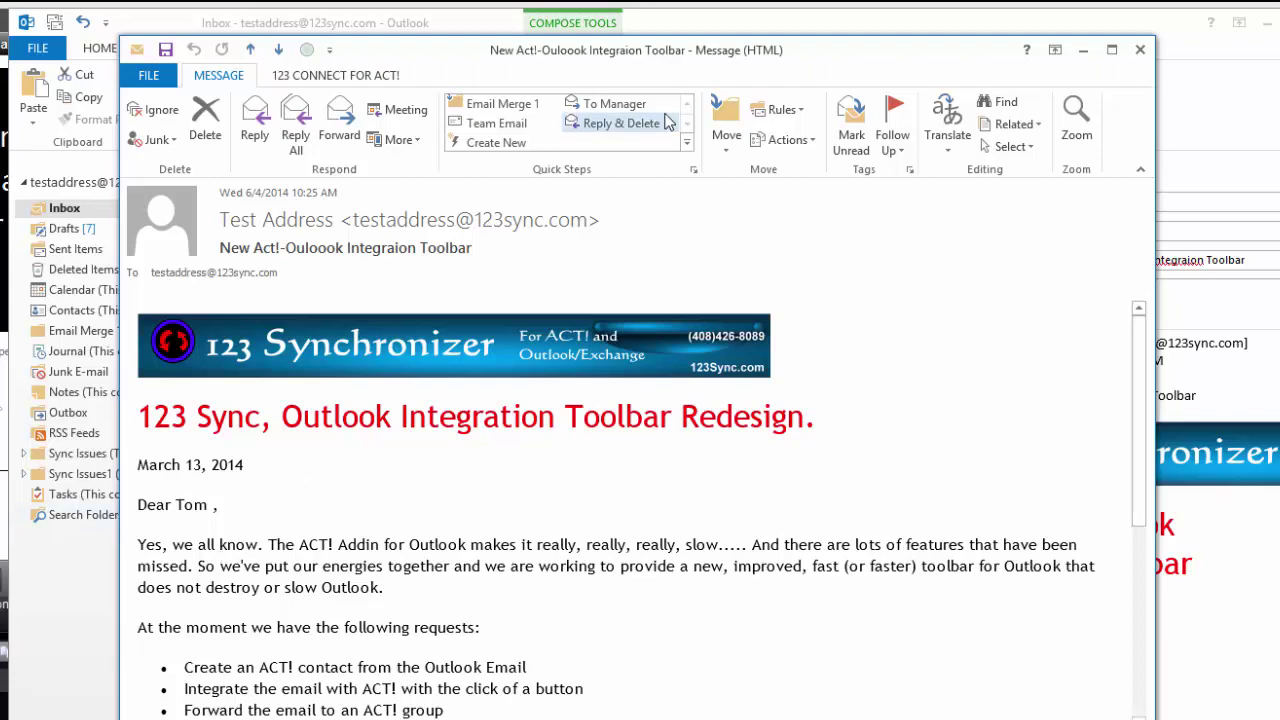
{"action": "left_click", "coordinate": [1140, 52]}
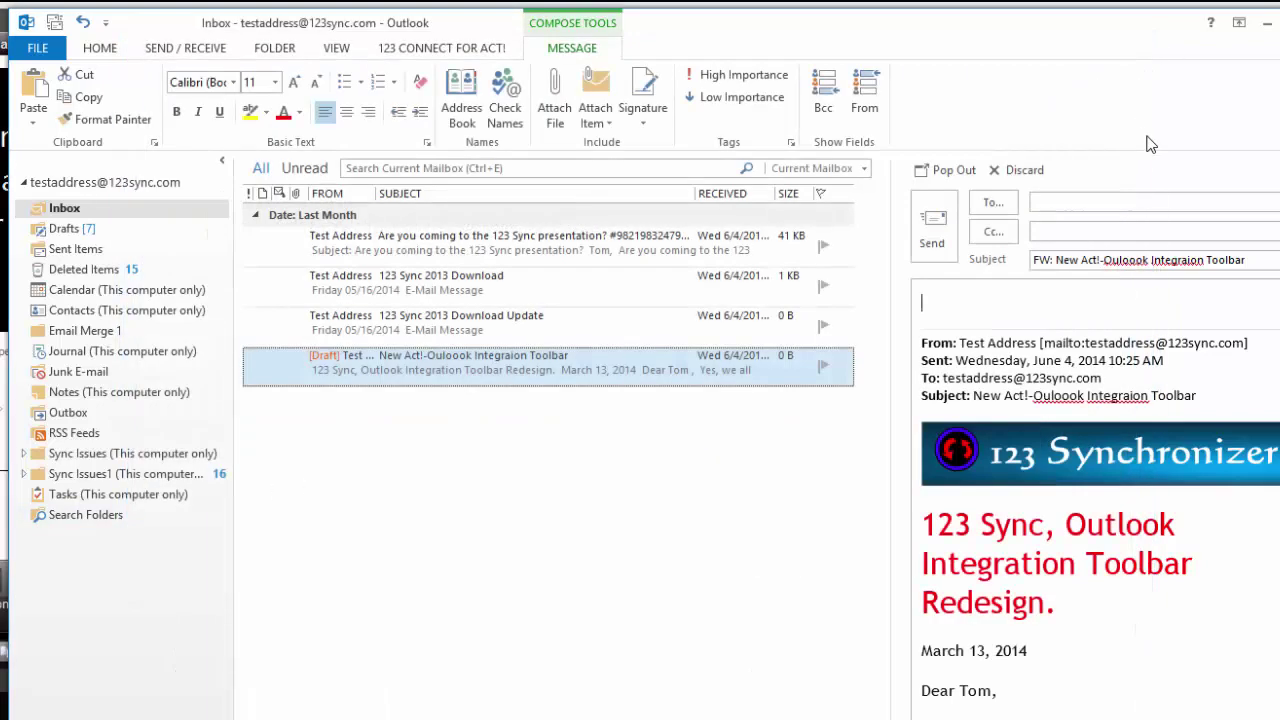
Step: Copy the newsletter draft into the Email Merge 1 folder and open the pasted copy in its own window
{"action": "right_click", "coordinate": [465, 363]}
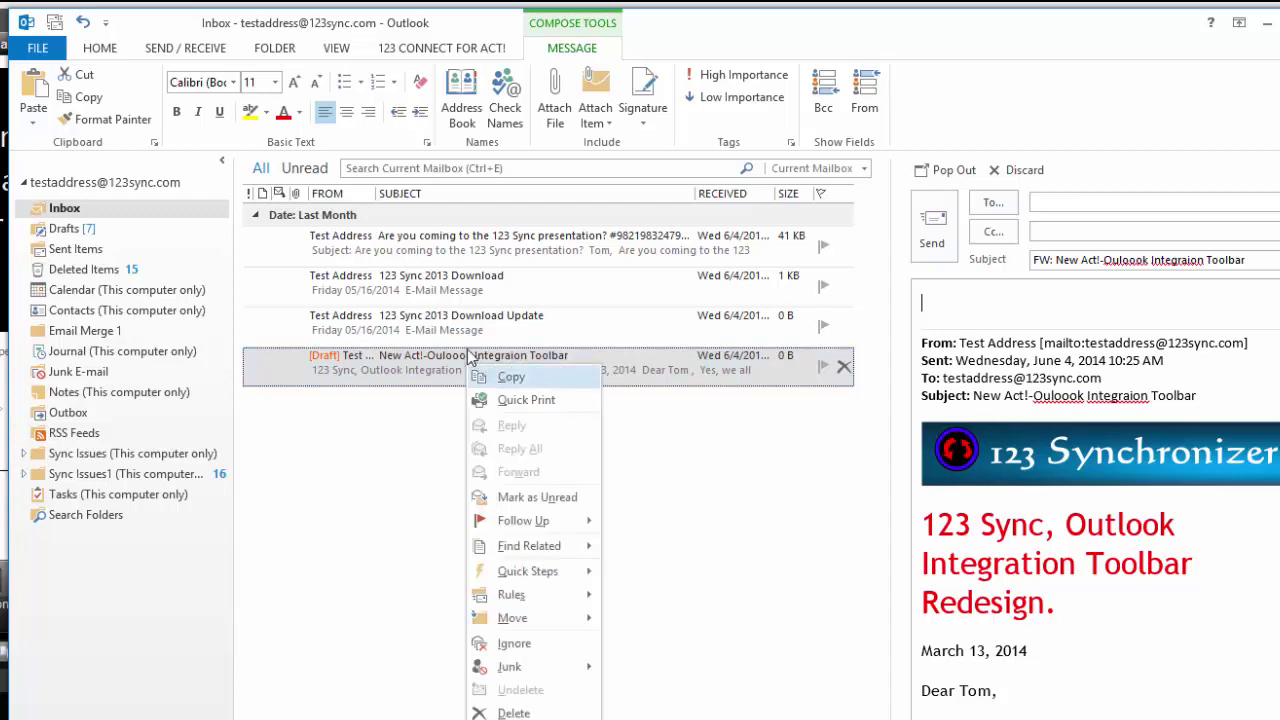
{"action": "left_click", "coordinate": [508, 377]}
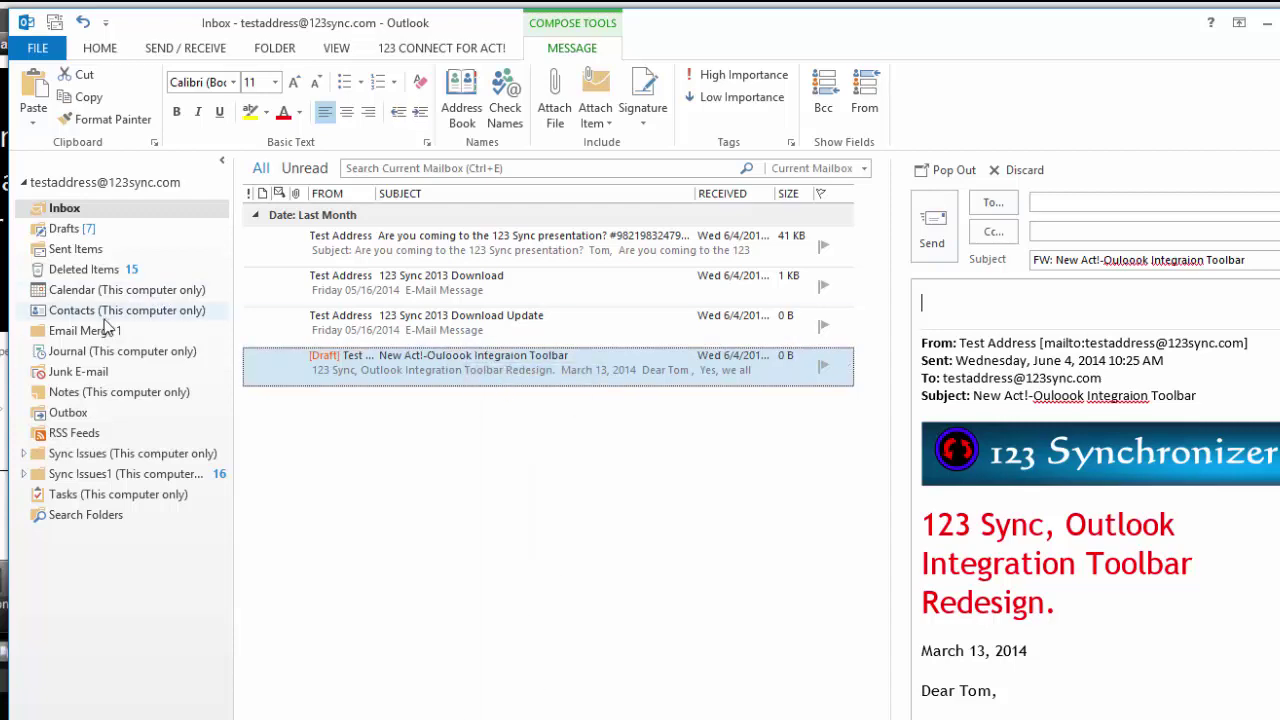
{"action": "left_click", "coordinate": [103, 333]}
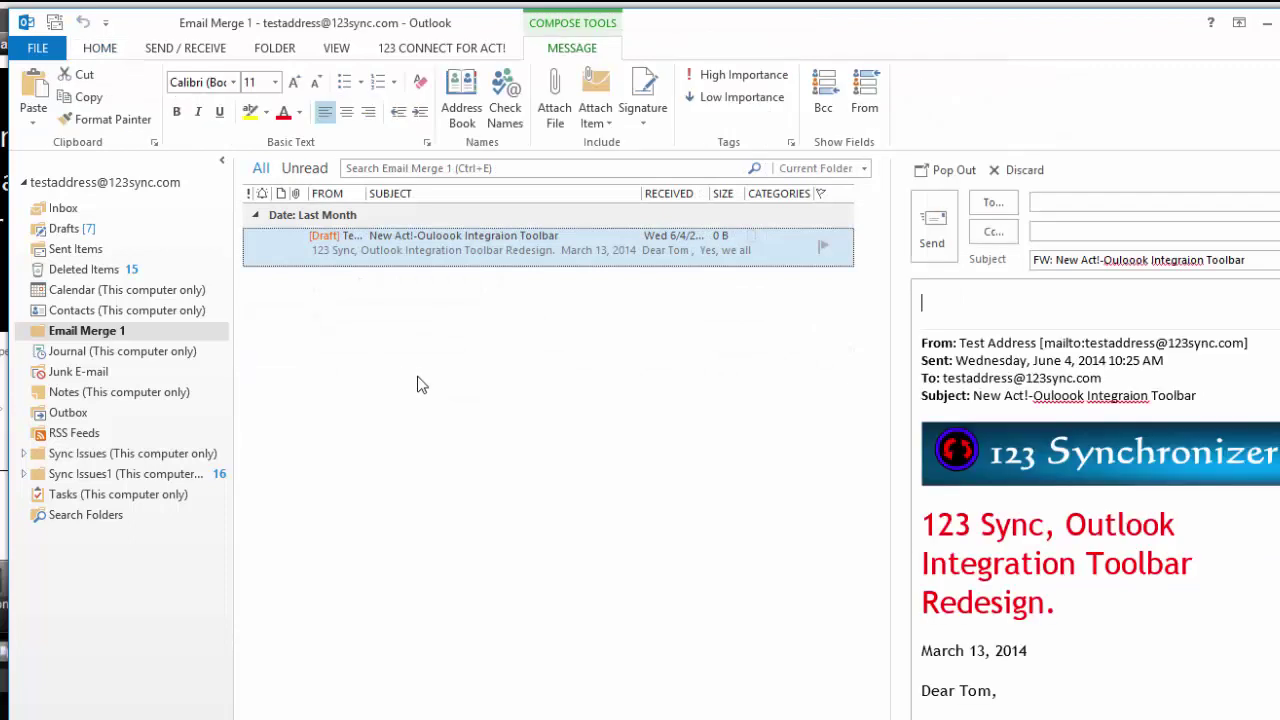
{"action": "right_click", "coordinate": [418, 383]}
{"action": "left_click", "coordinate": [508, 337]}
{"action": "key", "text": "ctrl+v"}
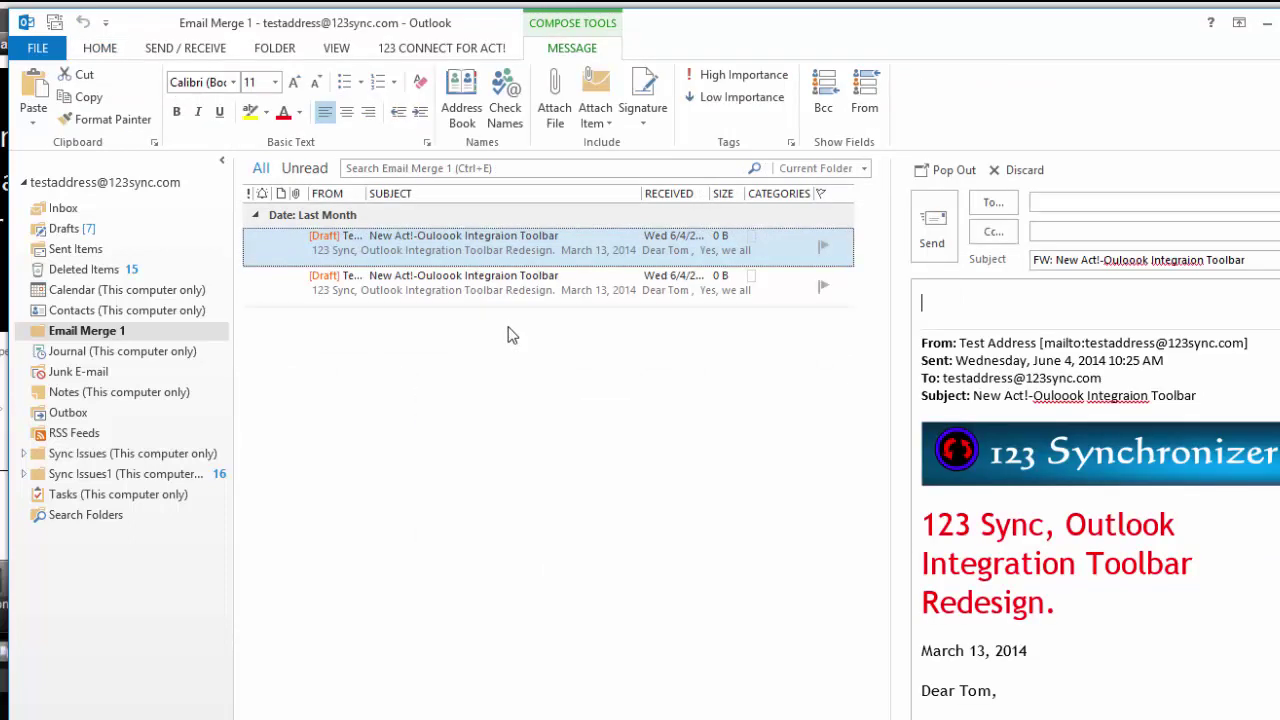
{"action": "left_click", "coordinate": [480, 284]}
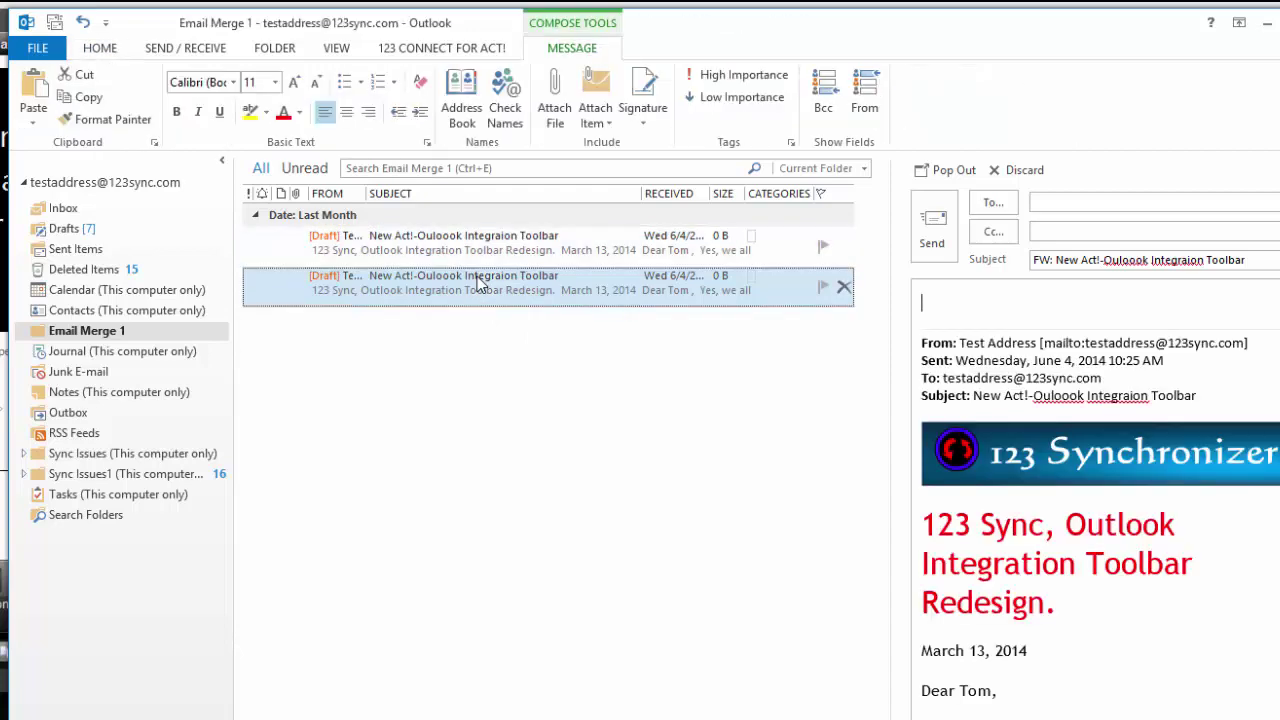
{"action": "double_click", "coordinate": [480, 284]}
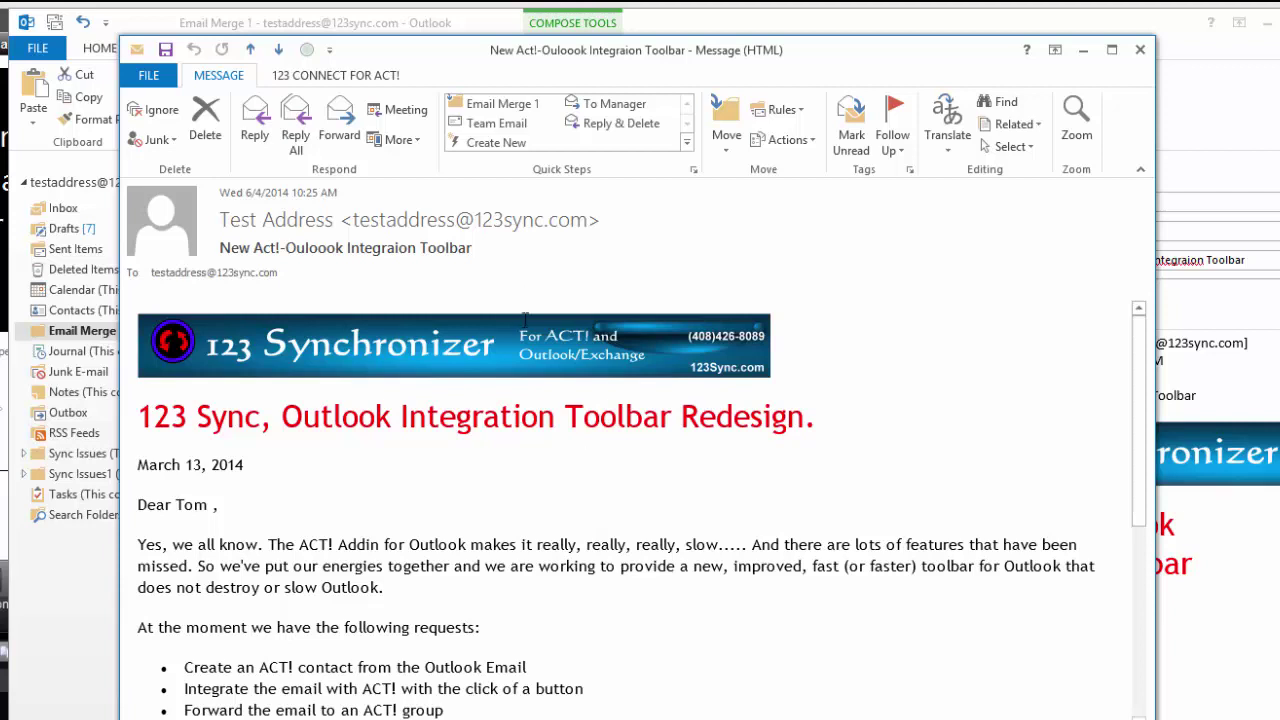
Step: Forward the Integration Toolbar newsletter and show the 123 Connect for Act! commands
{"action": "left_click", "coordinate": [340, 117]}
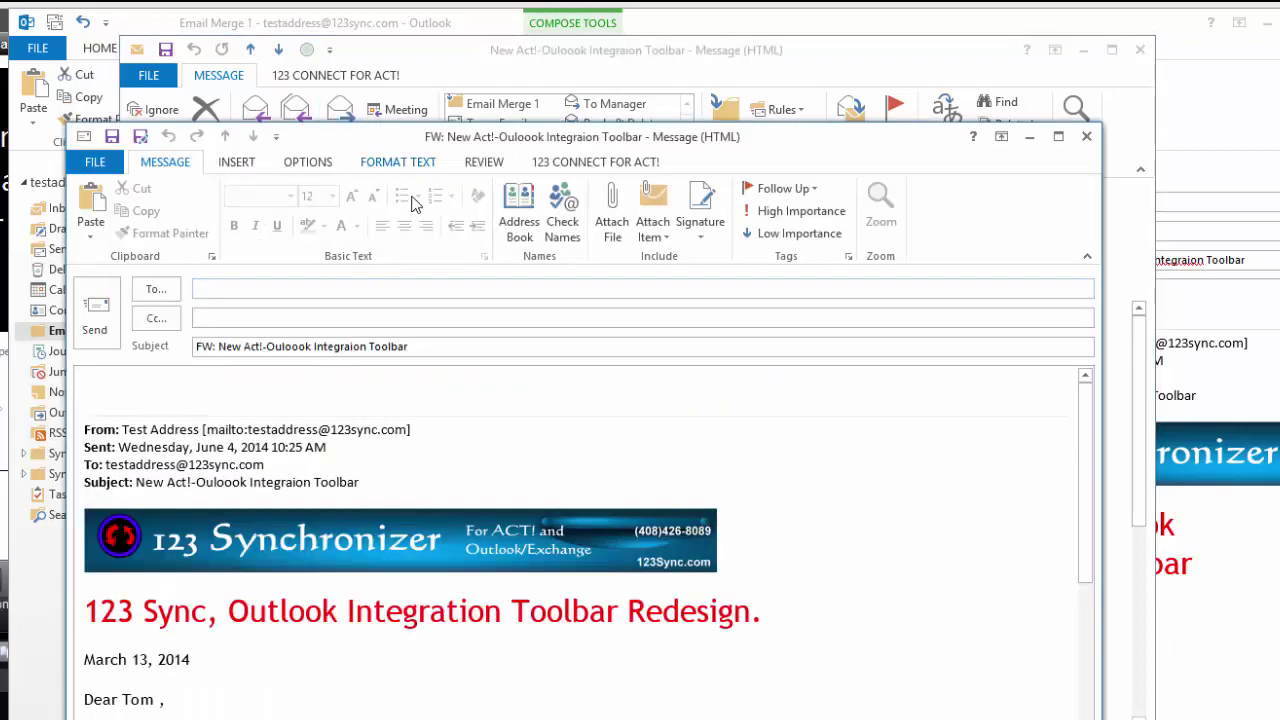
{"action": "left_click_drag", "start_coordinate": [398, 148], "coordinate": [404, 82]}
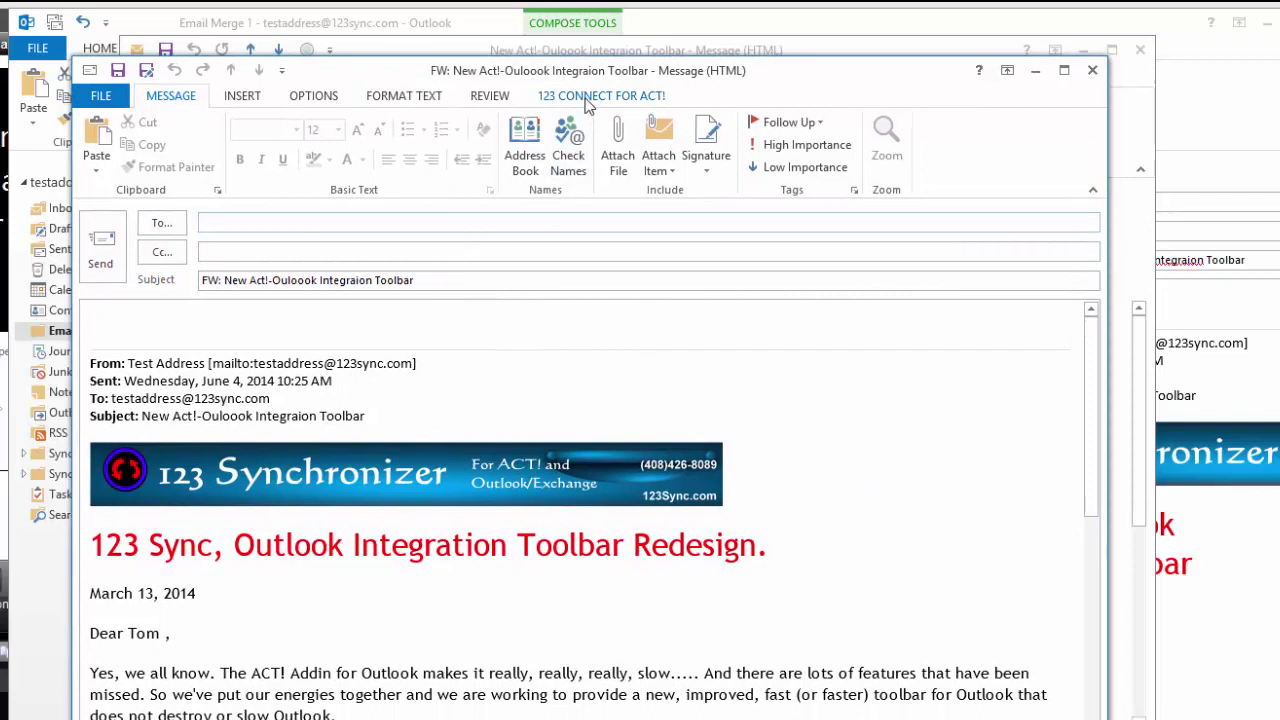
{"action": "left_click", "coordinate": [590, 98]}
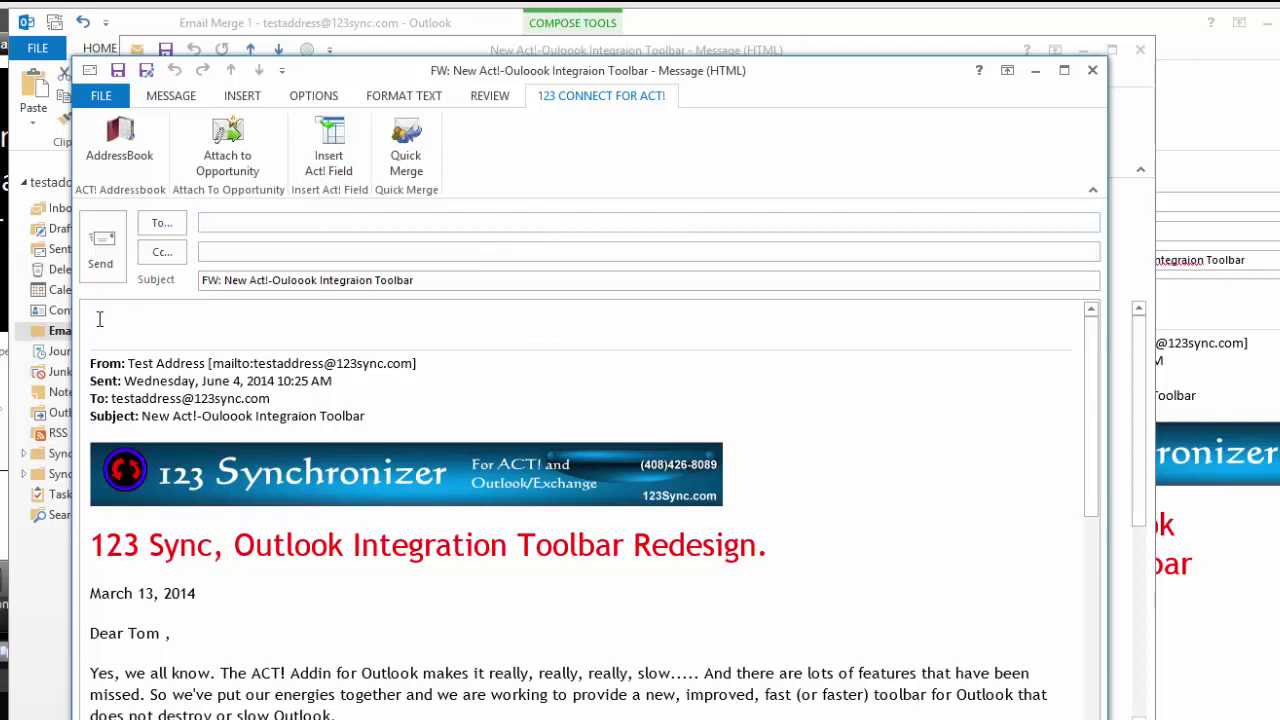
Step: Delete the forwarded From/Sent/To/Subject header block and erase 'Tom' after Dear
{"action": "left_click_drag", "start_coordinate": [97, 315], "coordinate": [423, 412]}
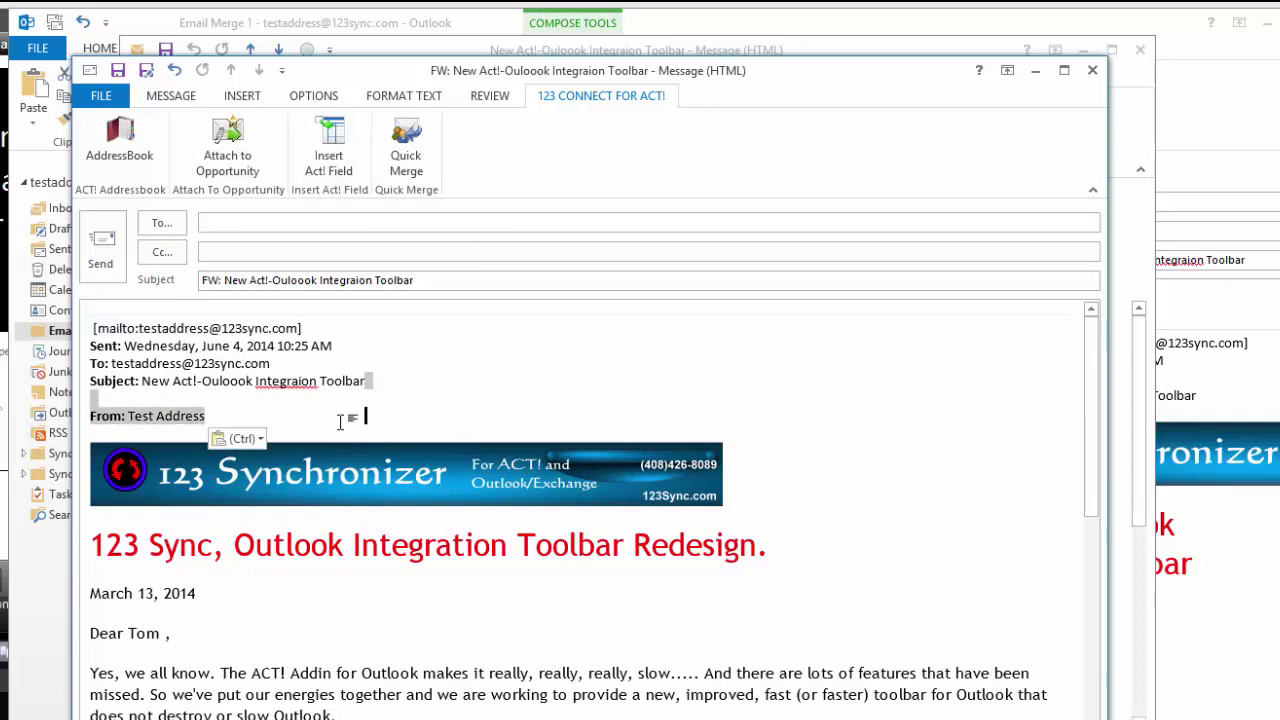
{"action": "left_click_drag", "start_coordinate": [214, 403], "coordinate": [90, 330]}
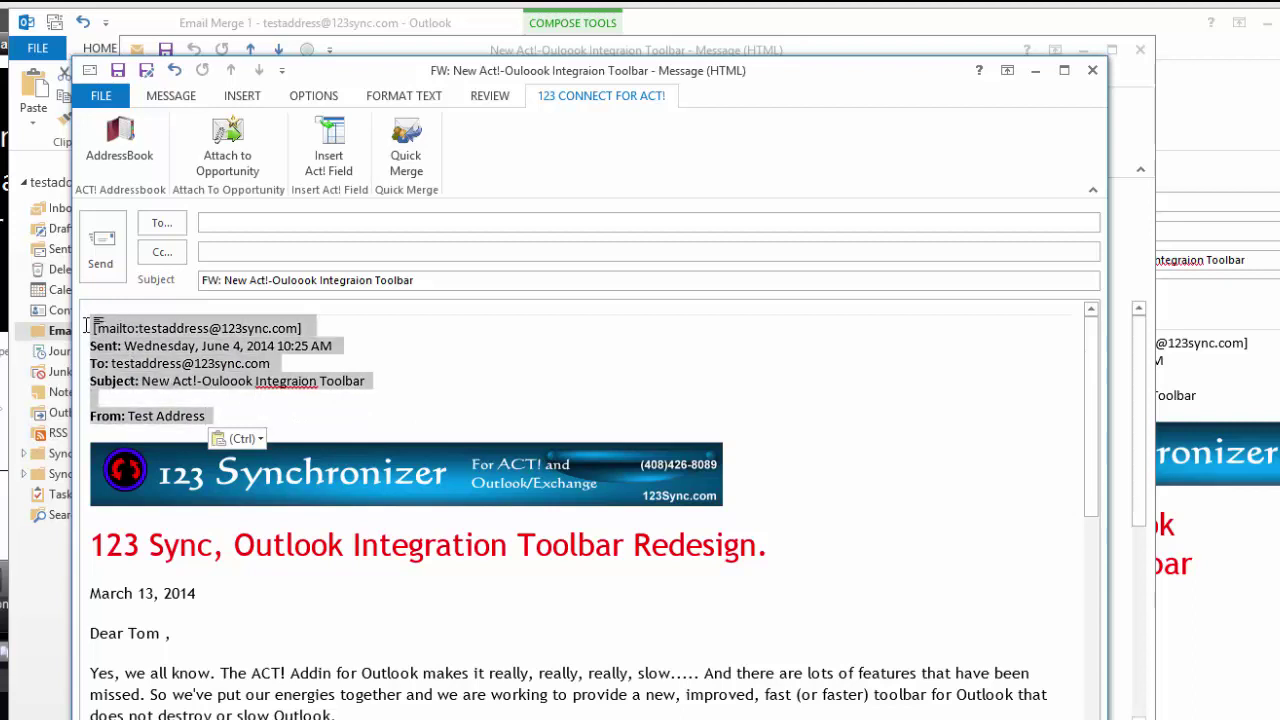
{"action": "key", "text": "Delete"}
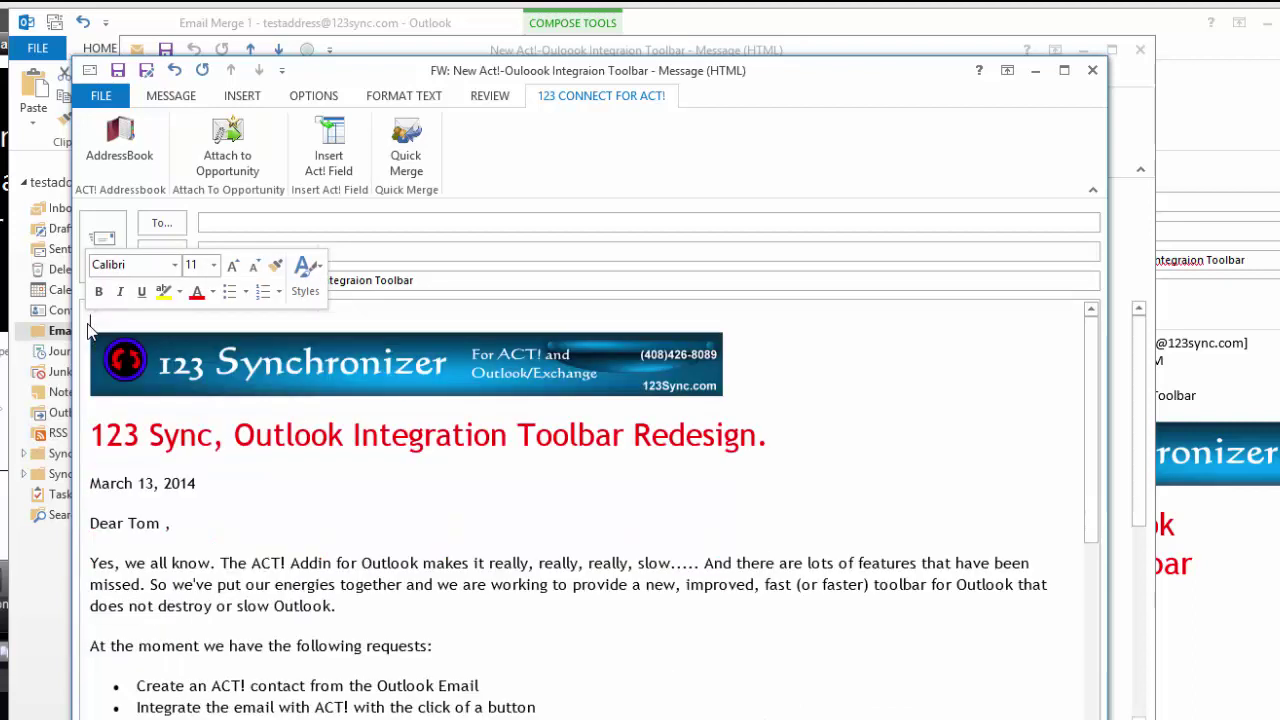
{"action": "left_click", "coordinate": [159, 524]}
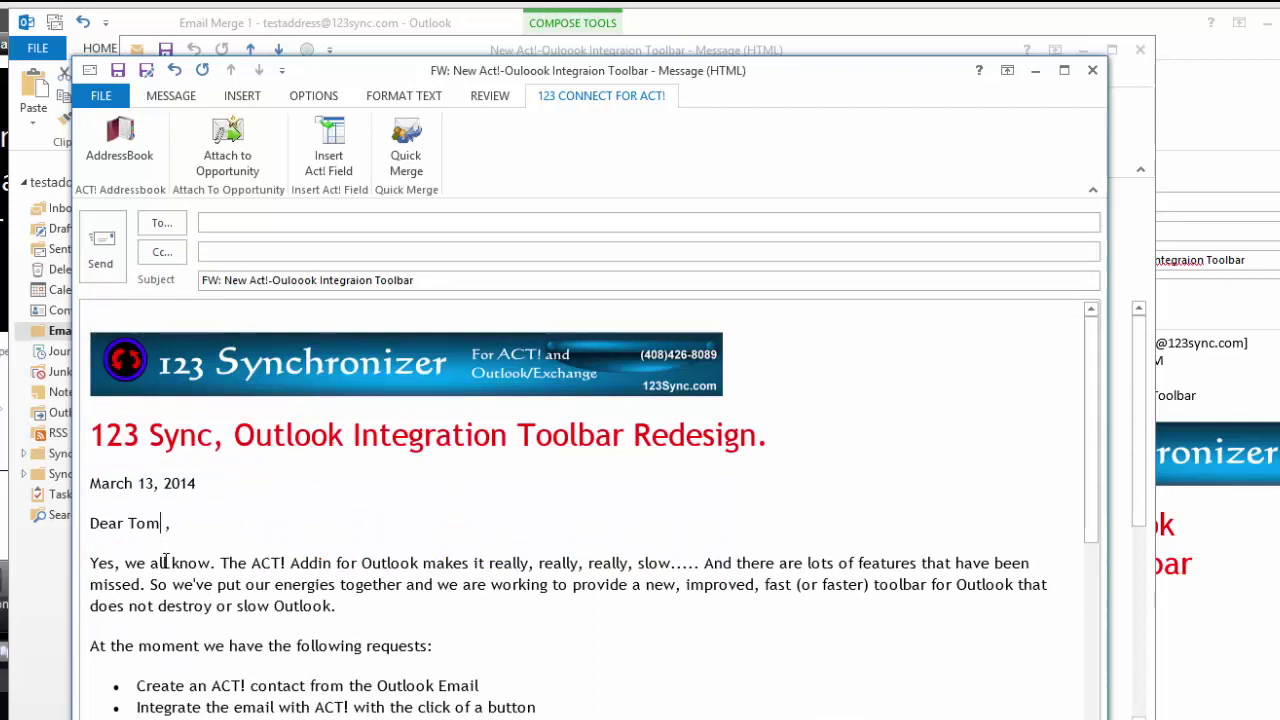
{"action": "key", "text": "BackSpace"}
{"action": "key", "text": "BackSpace"}
{"action": "key", "text": "BackSpace"}
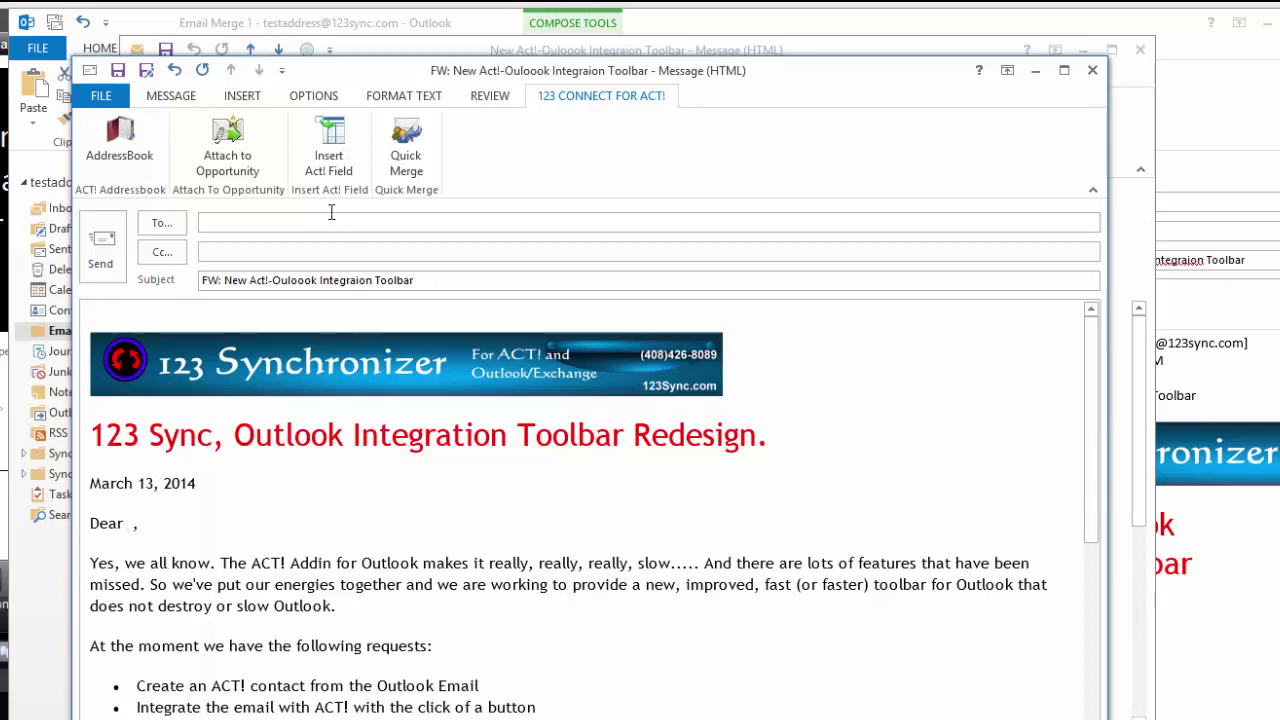
Step: Copy the Act! First Name field and paste it after Dear, giving 'Dear [TBL_CONTACT.FIRSTNAME]'
{"action": "left_click", "coordinate": [338, 148]}
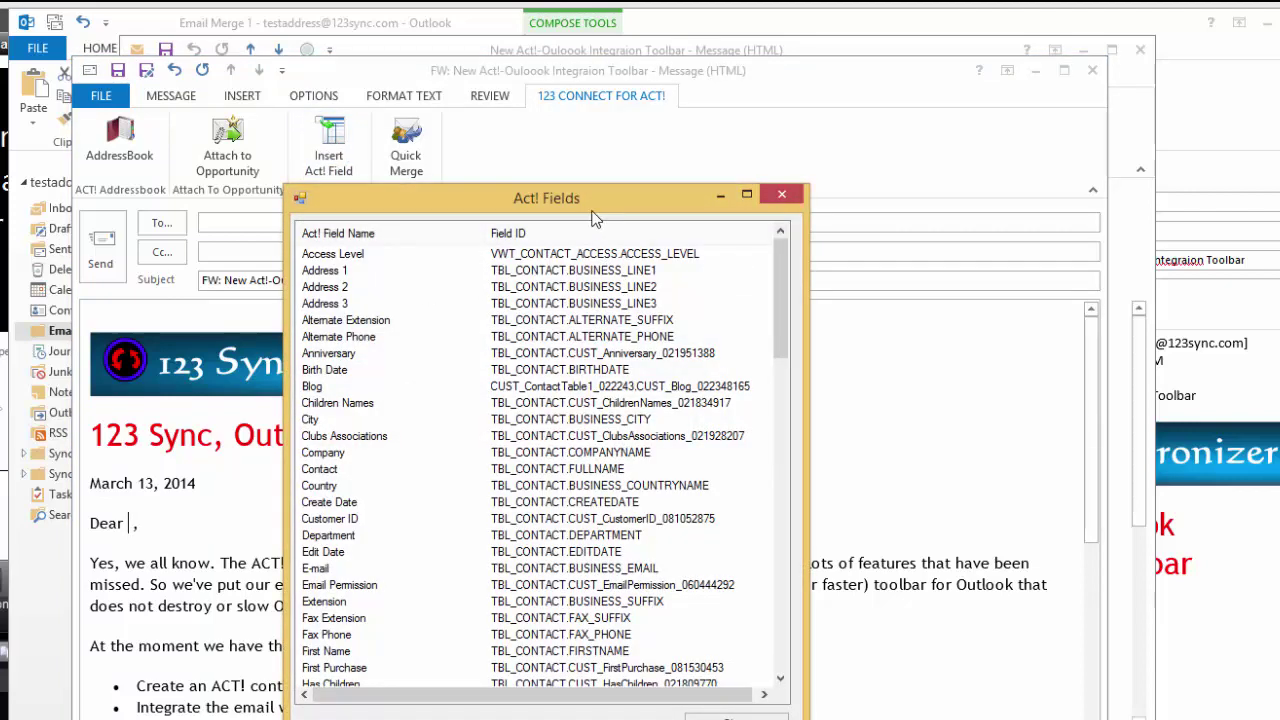
{"action": "left_click_drag", "start_coordinate": [600, 207], "coordinate": [877, 134]}
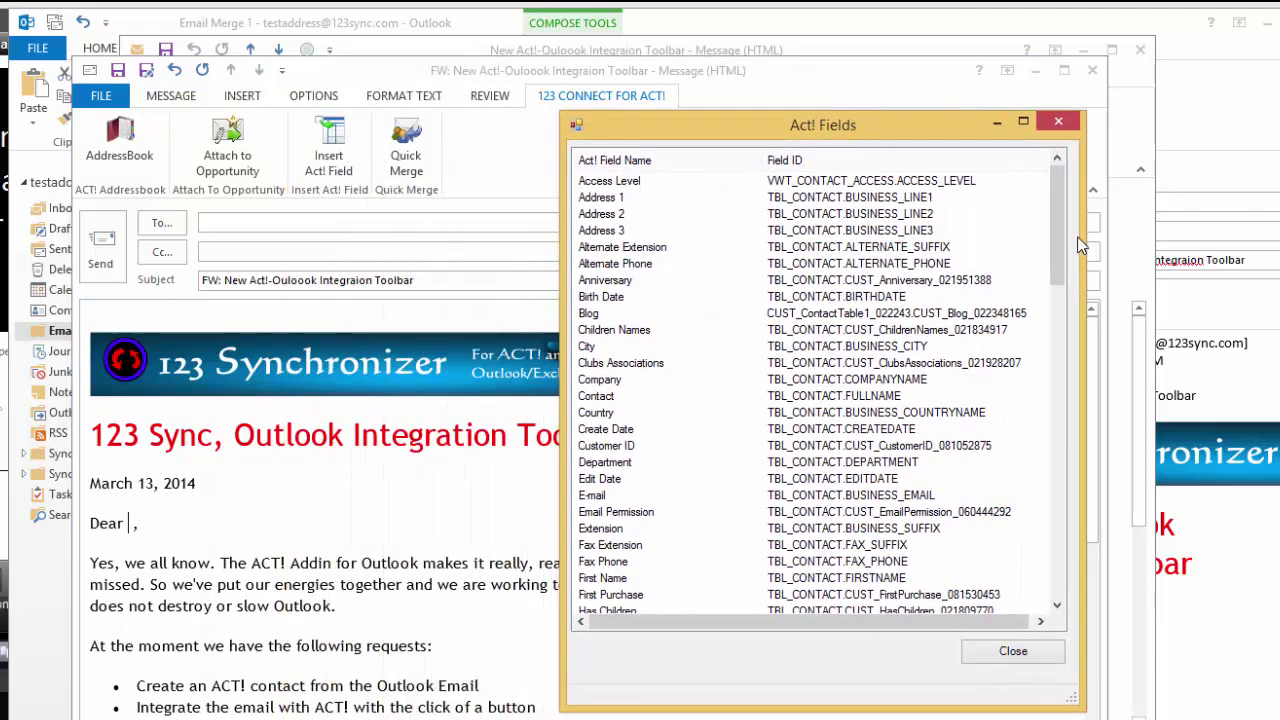
{"action": "left_click_drag", "start_coordinate": [1066, 224], "coordinate": [1062, 272]}
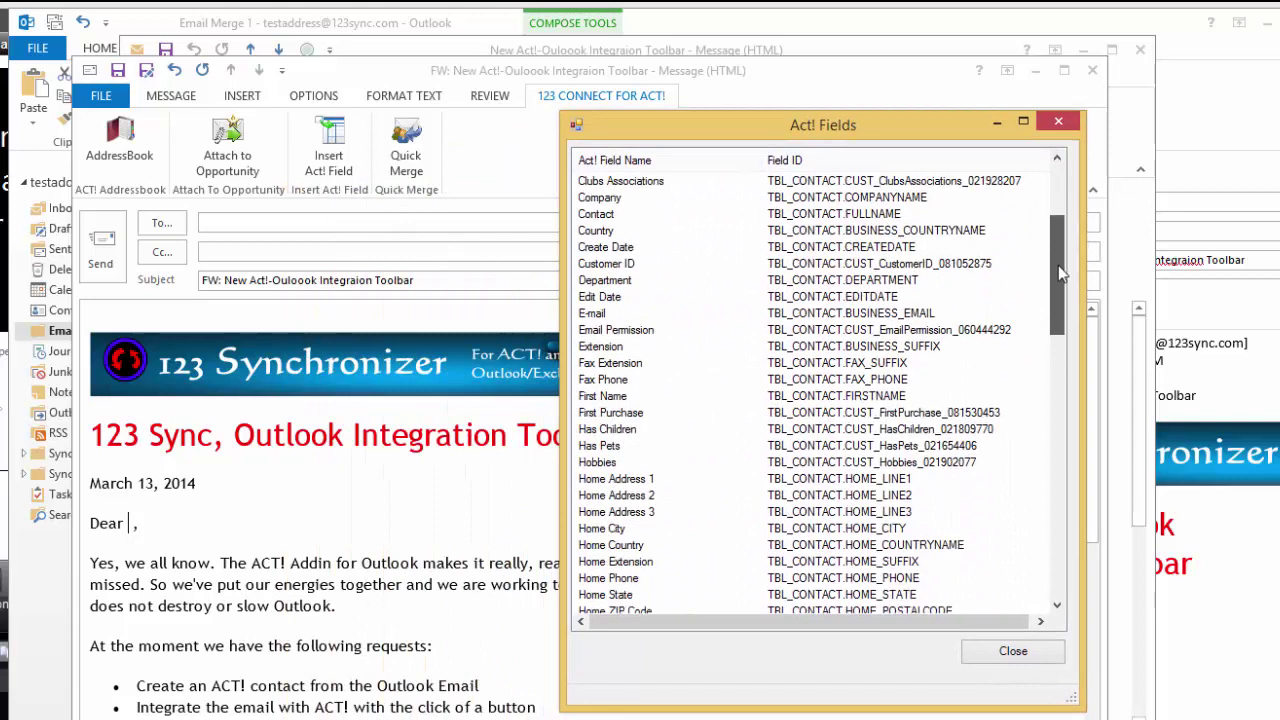
{"action": "left_click", "coordinate": [822, 398]}
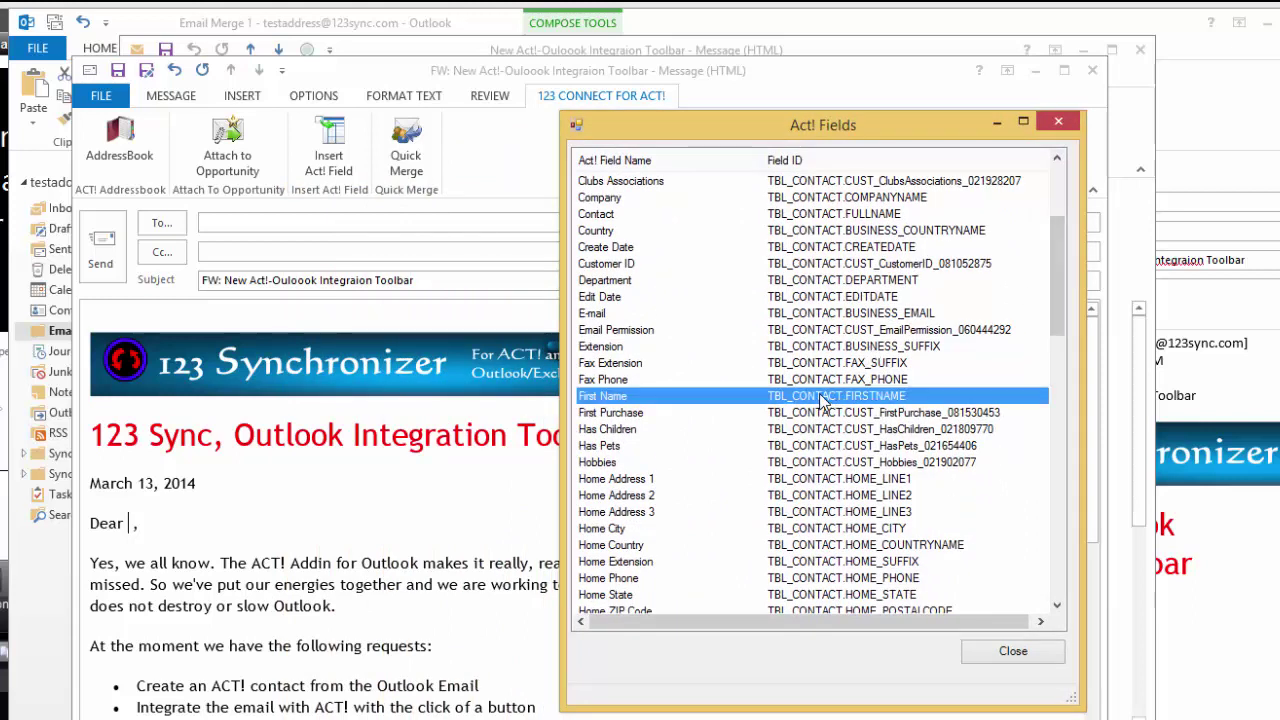
{"action": "right_click", "coordinate": [822, 398]}
{"action": "left_click", "coordinate": [858, 409]}
{"action": "left_click", "coordinate": [136, 524]}
{"action": "key", "text": "ctrl+v"}
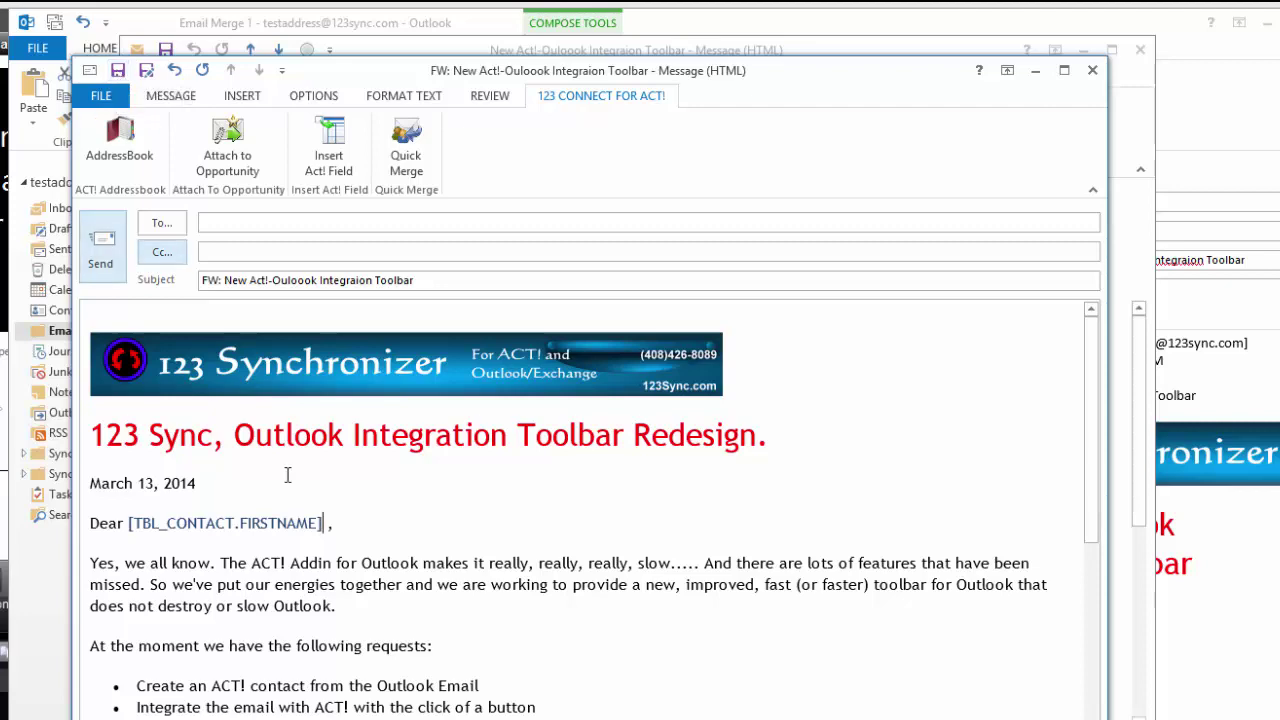
{"action": "left_click_drag", "start_coordinate": [1098, 458], "coordinate": [1094, 407]}
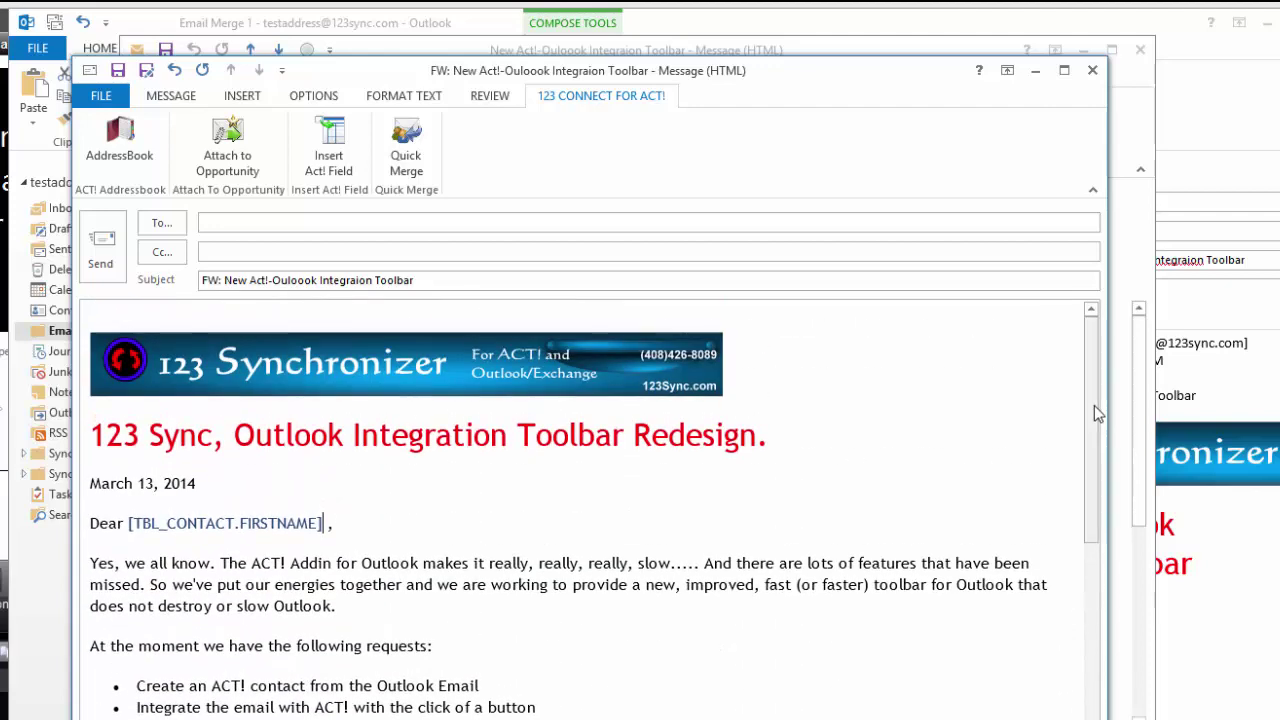
Step: In Quick Merge, search companies for 't' and add the three found contacts to recipients
{"action": "left_click", "coordinate": [406, 160]}
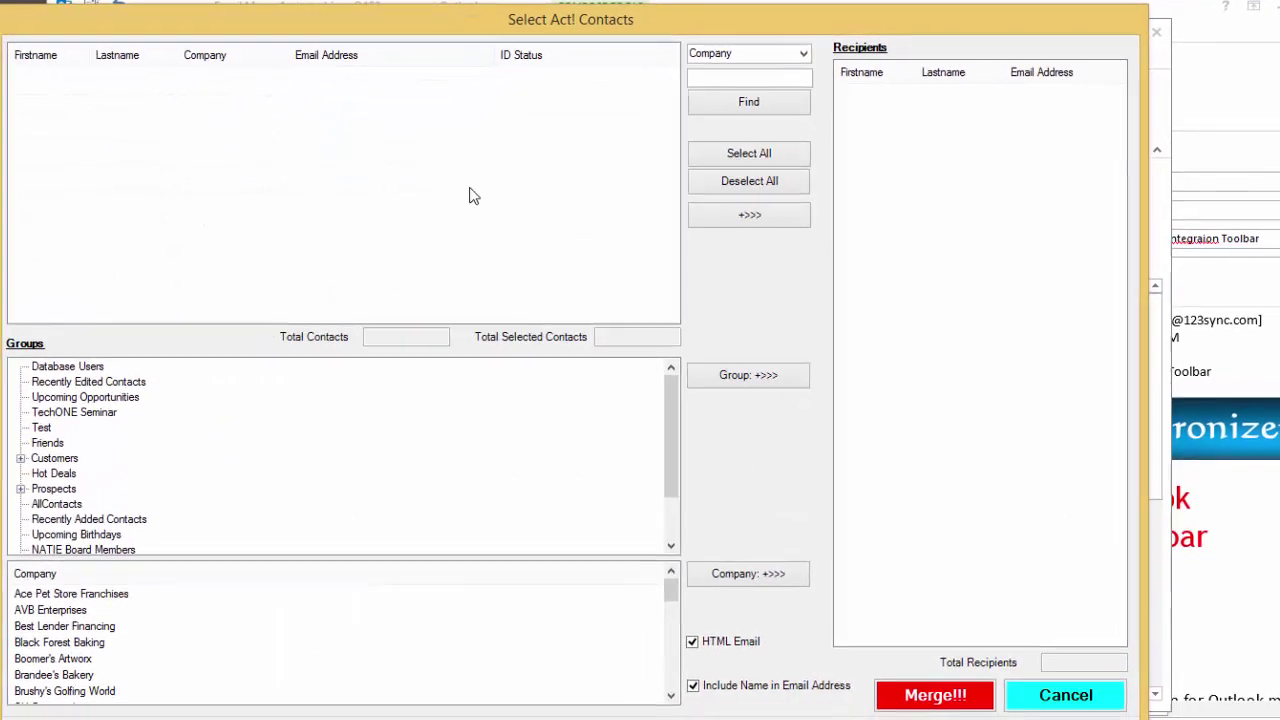
{"action": "left_click", "coordinate": [723, 64]}
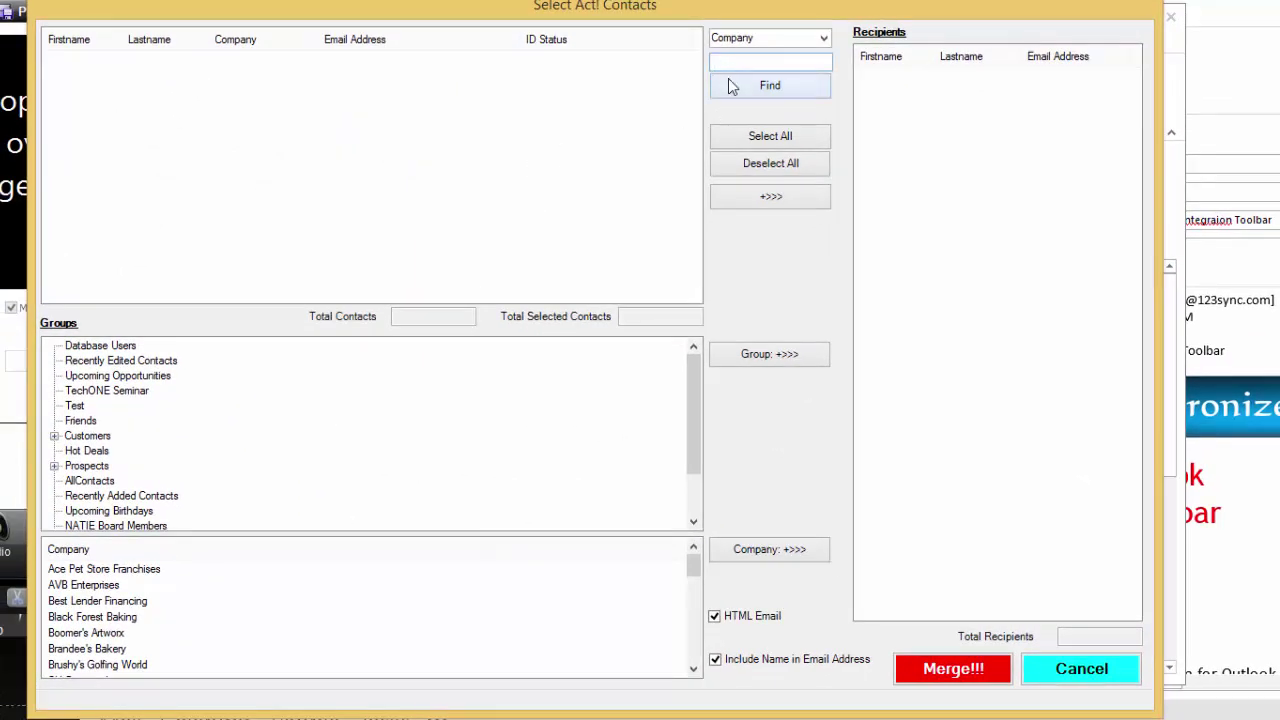
{"action": "type", "text": "t"}
{"action": "left_click", "coordinate": [760, 88]}
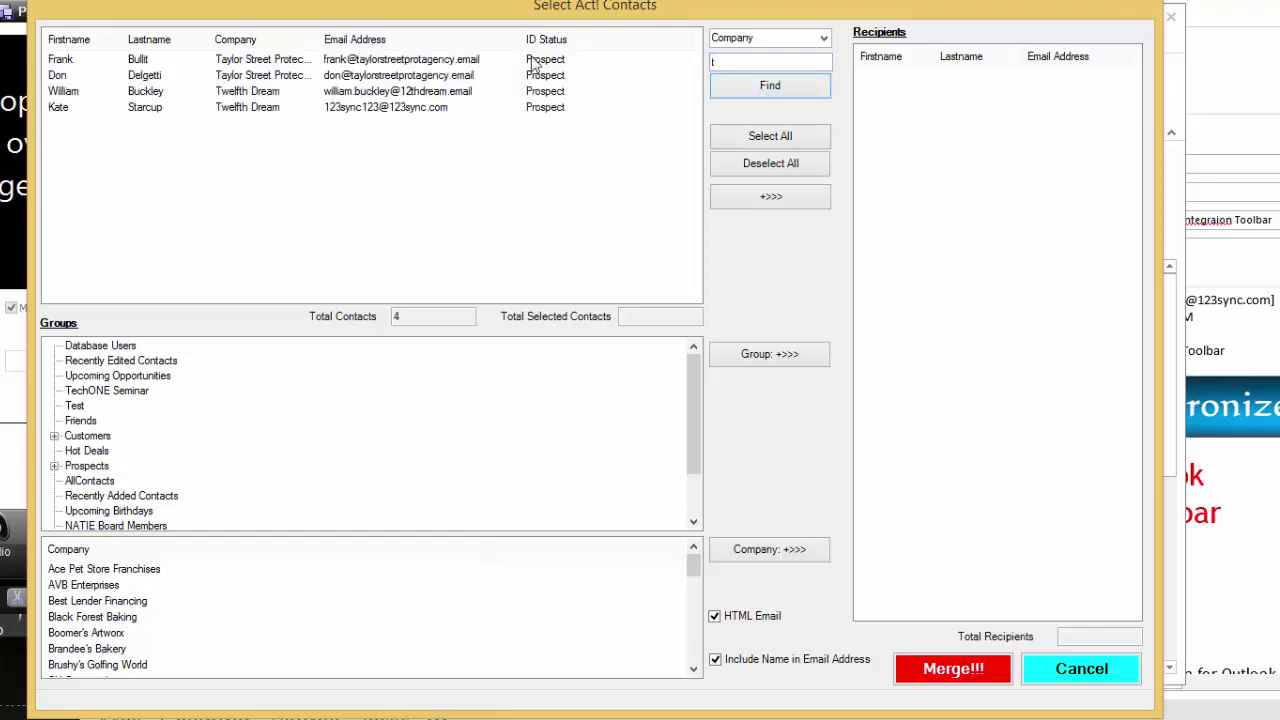
{"action": "left_click", "coordinate": [380, 60]}
{"action": "left_click", "coordinate": [370, 91], "text": "shift"}
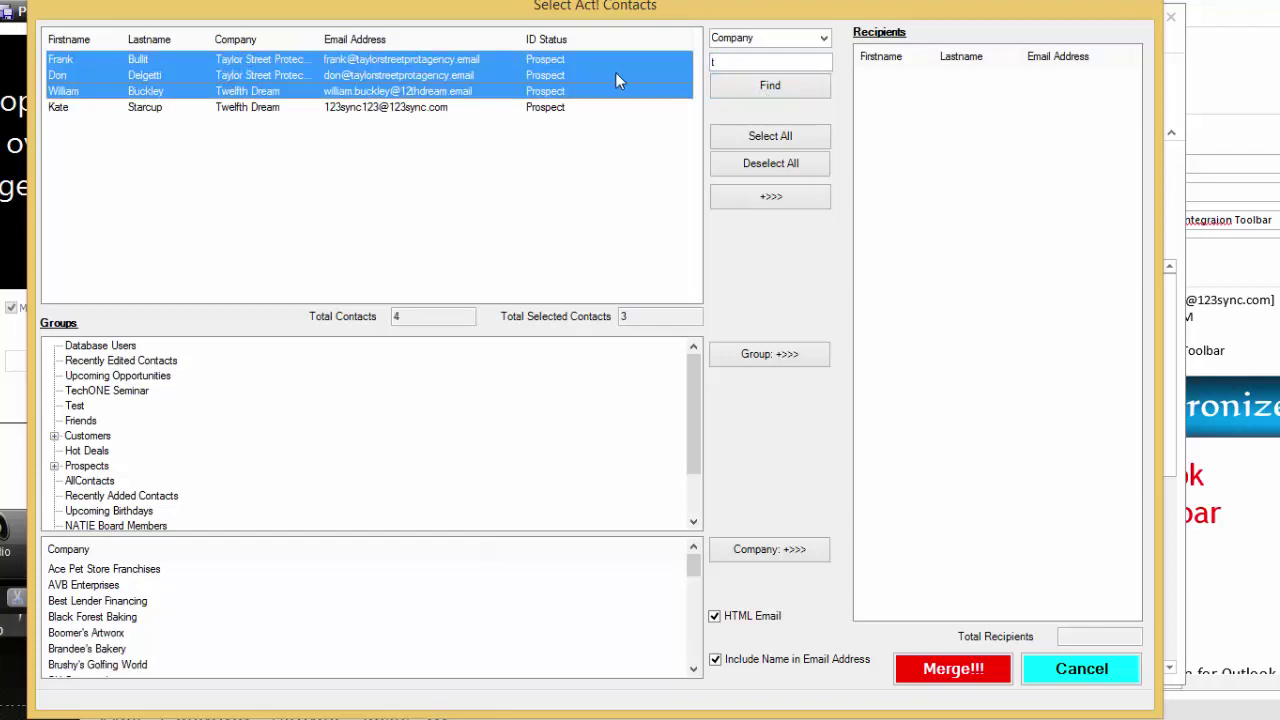
{"action": "left_click", "coordinate": [794, 200]}
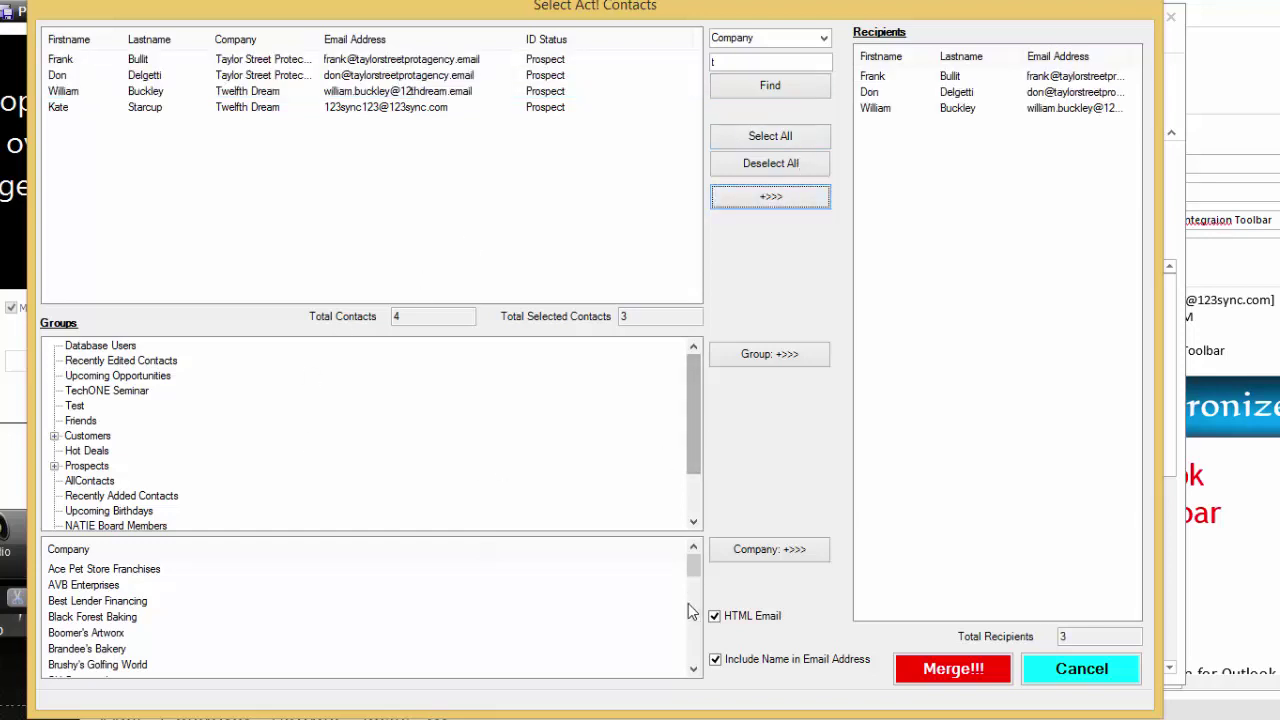
Step: Add the Verge Records company contacts and the TechONE Seminar group to the recipients
{"action": "left_click_drag", "start_coordinate": [695, 566], "coordinate": [694, 650]}
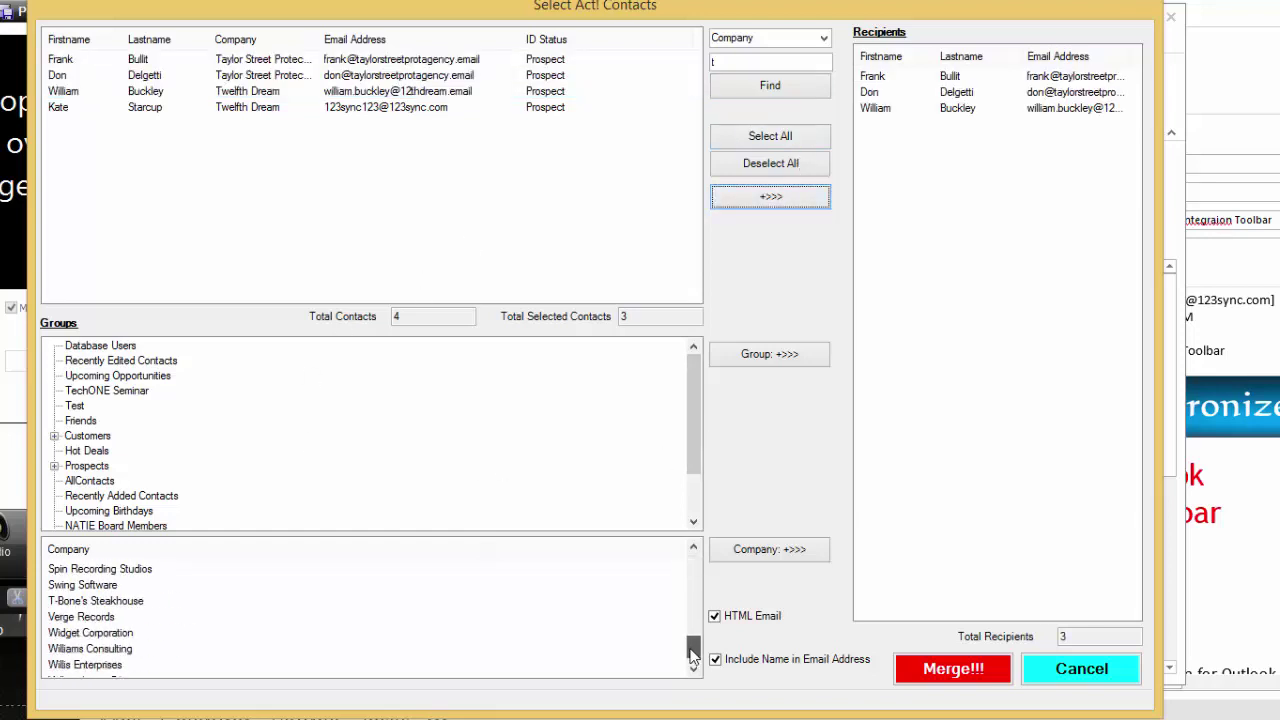
{"action": "left_click", "coordinate": [73, 619]}
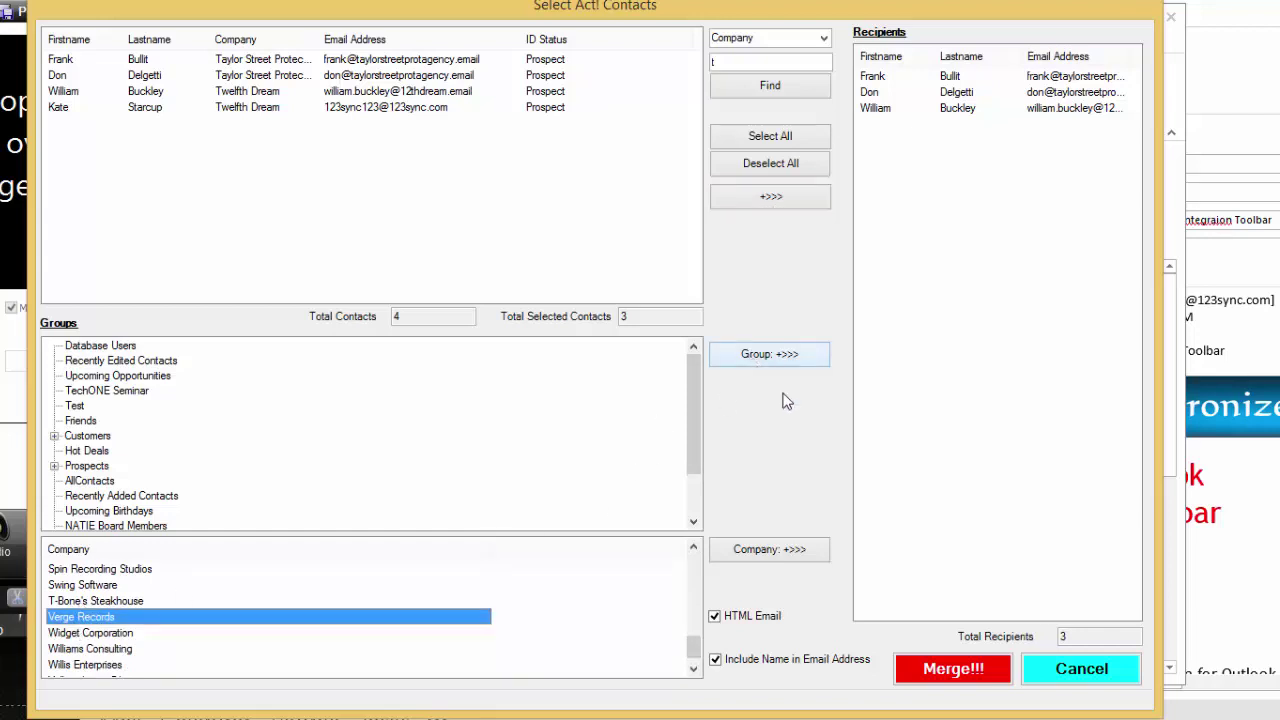
{"action": "left_click", "coordinate": [766, 551]}
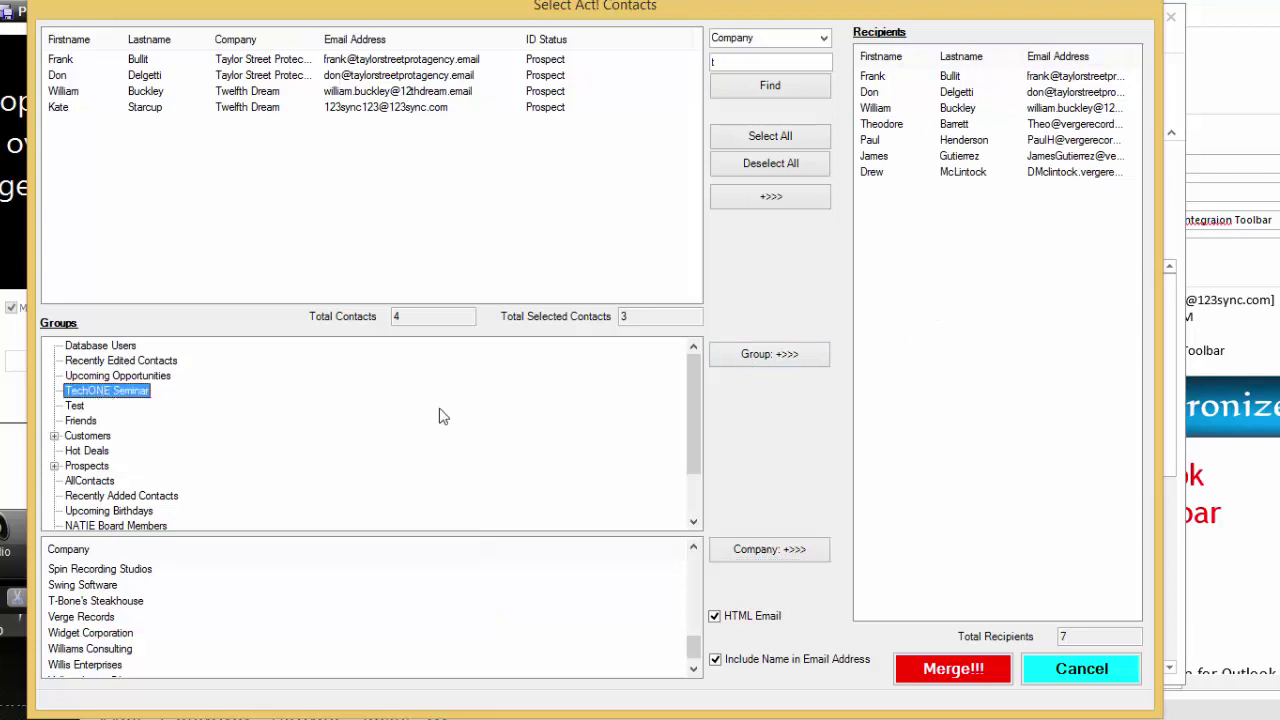
{"action": "left_click", "coordinate": [745, 355]}
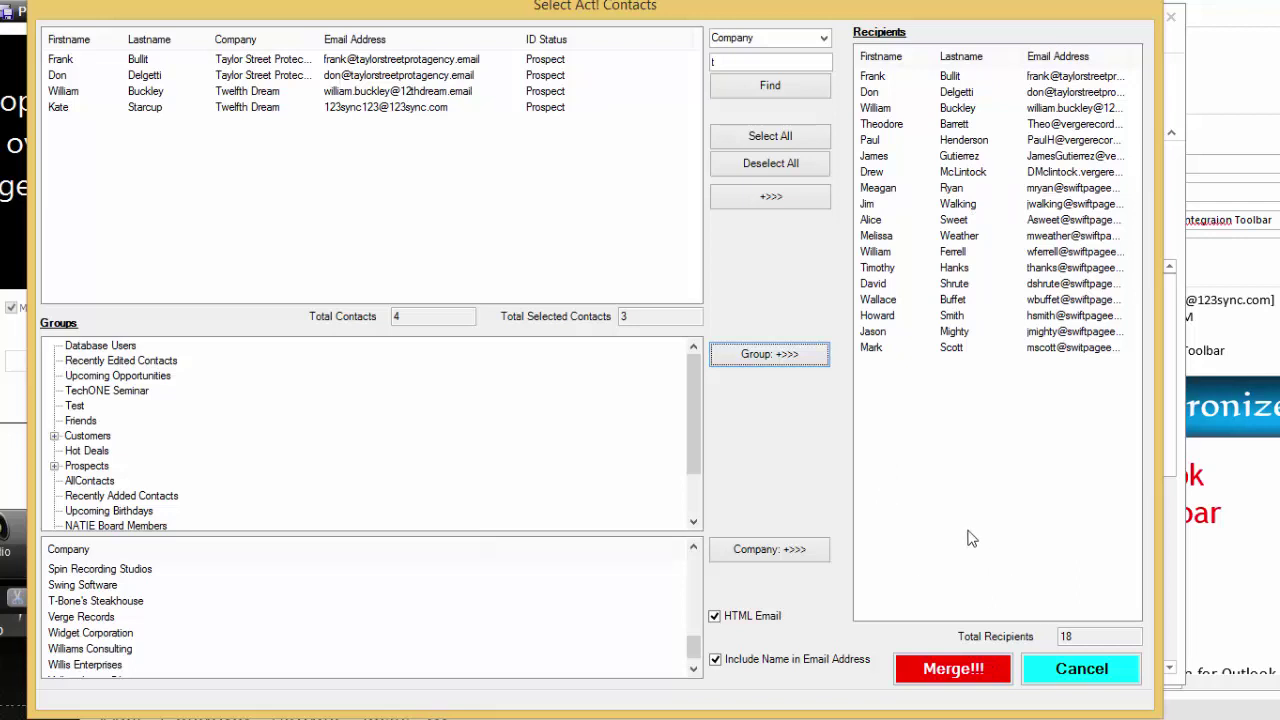
Step: Delete two unwanted contacts from the Recipients list, leaving 16 recipients
{"action": "left_click", "coordinate": [940, 175]}
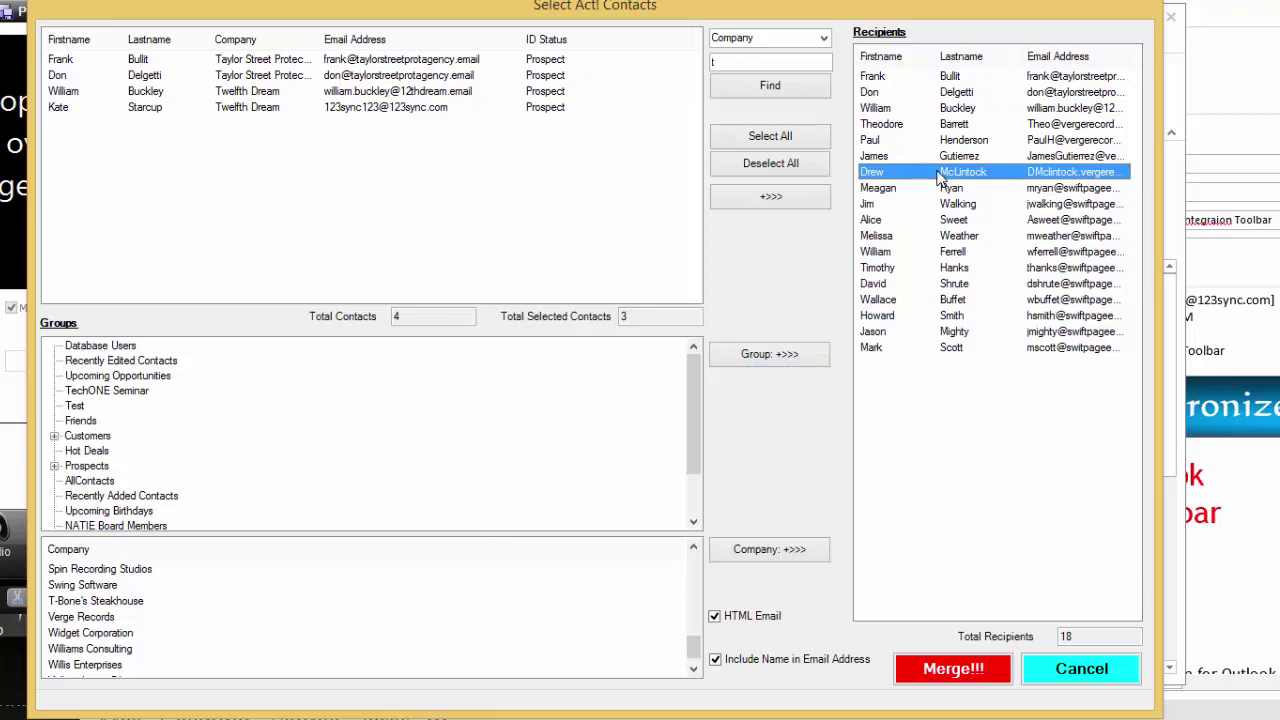
{"action": "key", "text": "Delete"}
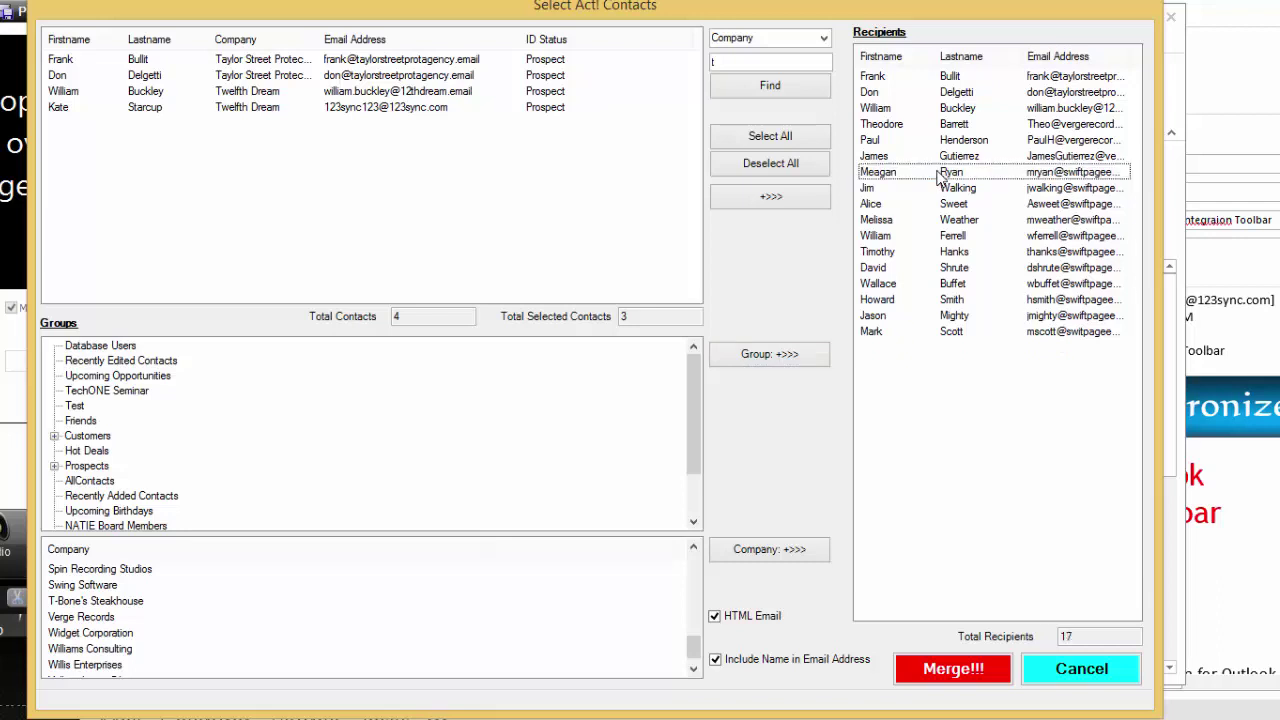
{"action": "left_click", "coordinate": [929, 190]}
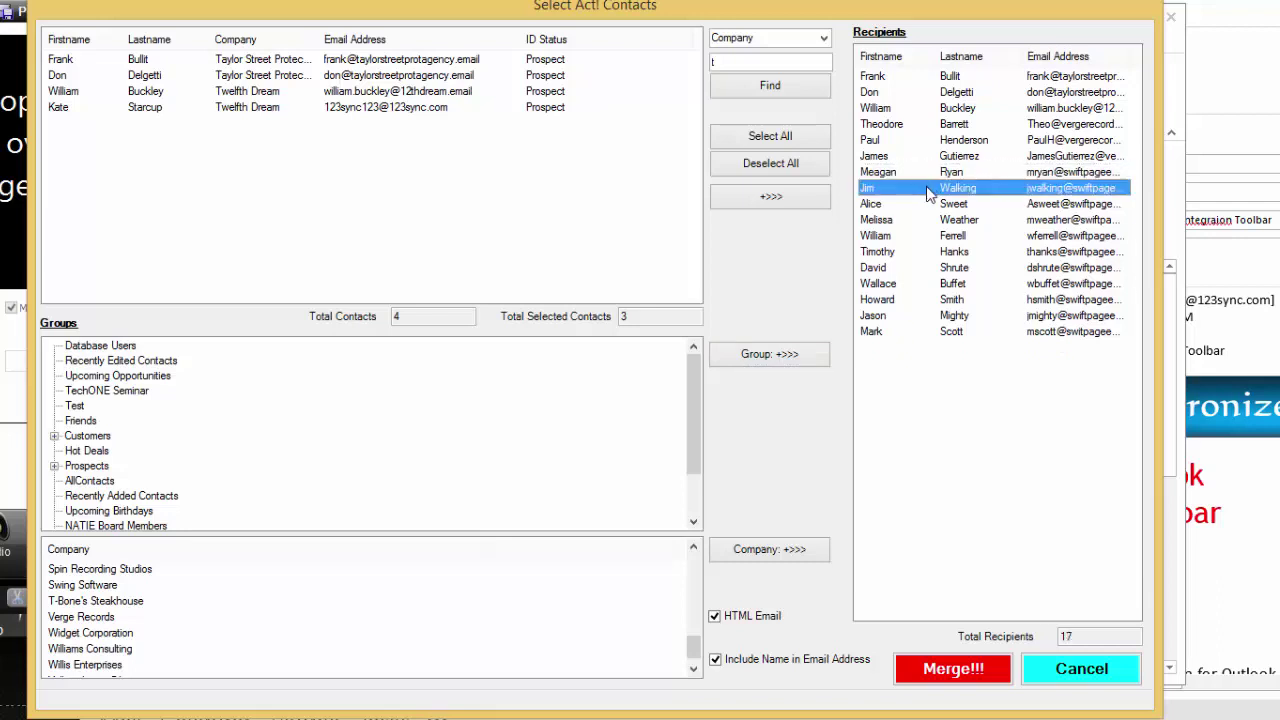
{"action": "key", "text": "Delete"}
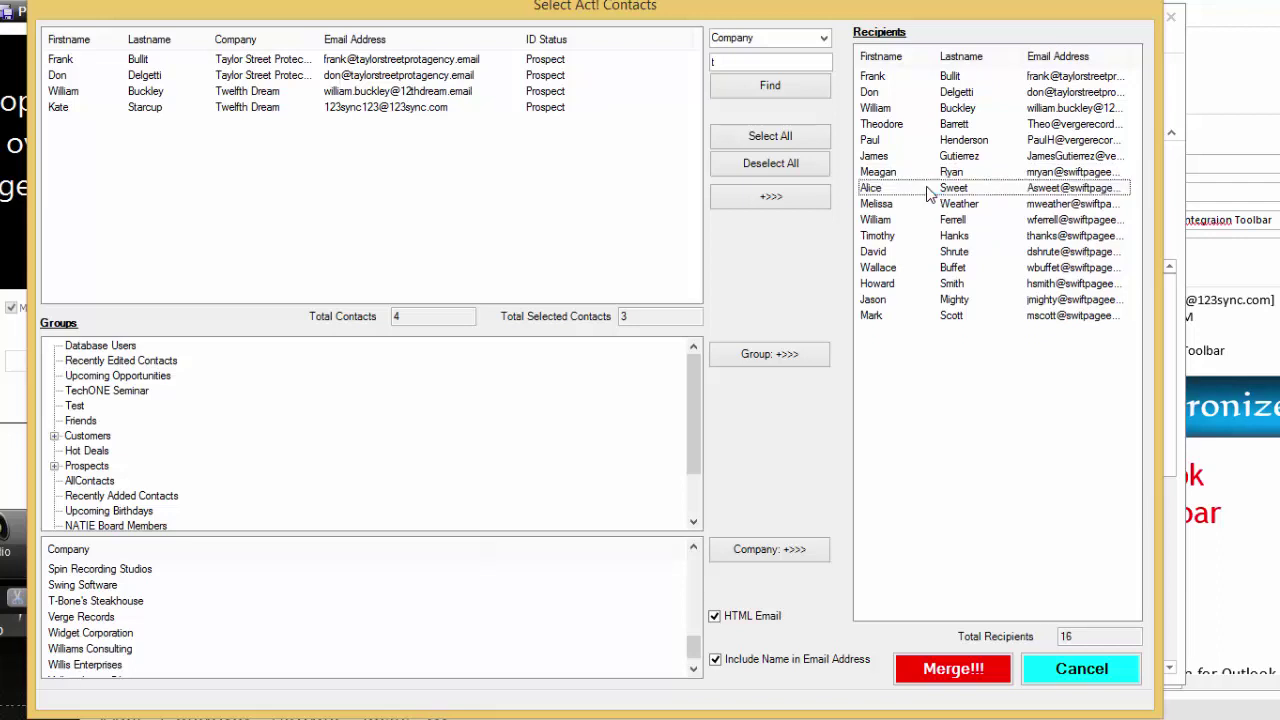